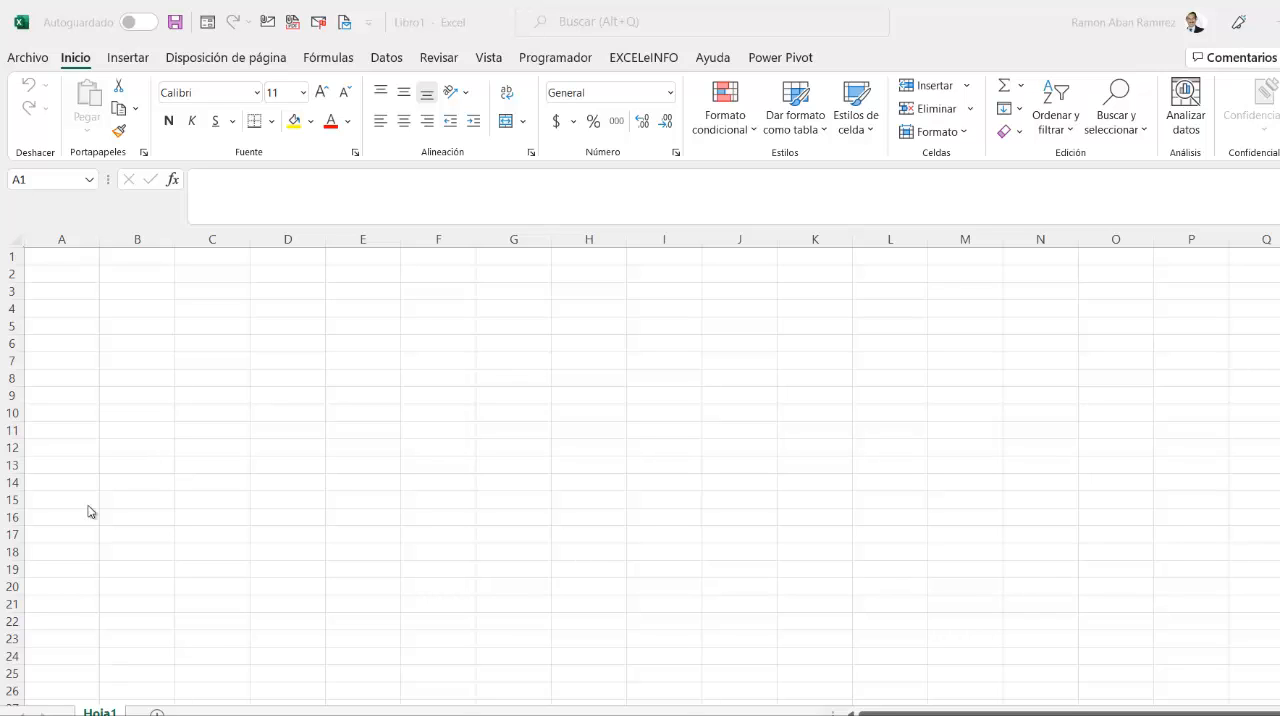
# - Enter the title EMPLEADOS in cell A1
pyautogui.click(94, 257)
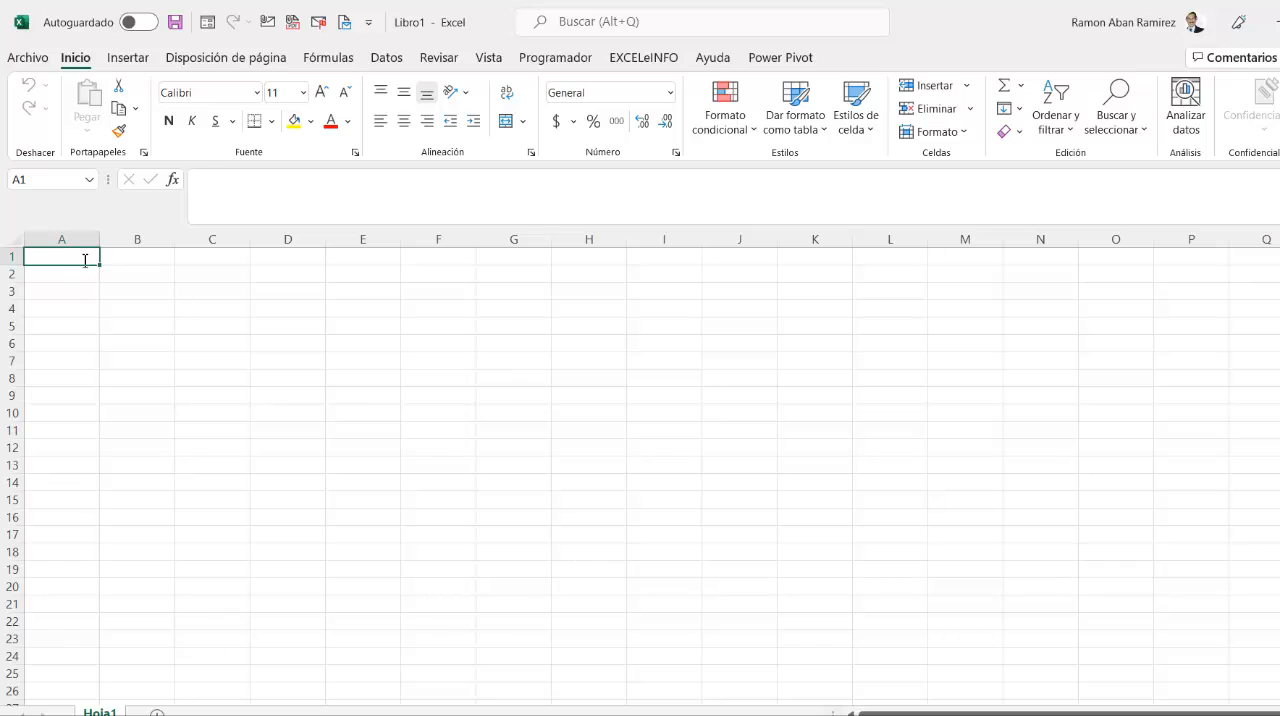
pyautogui.write('EMPLEADOS')
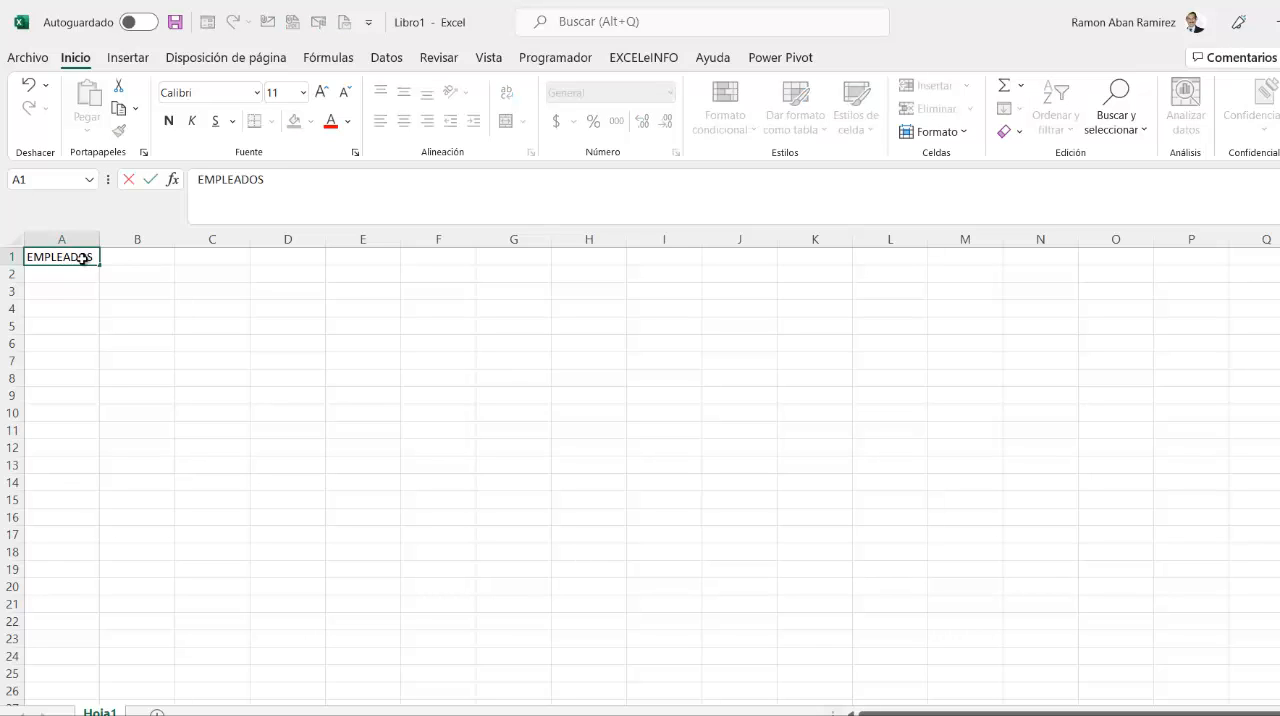
pyautogui.press('Return')
pyautogui.click(83, 258)
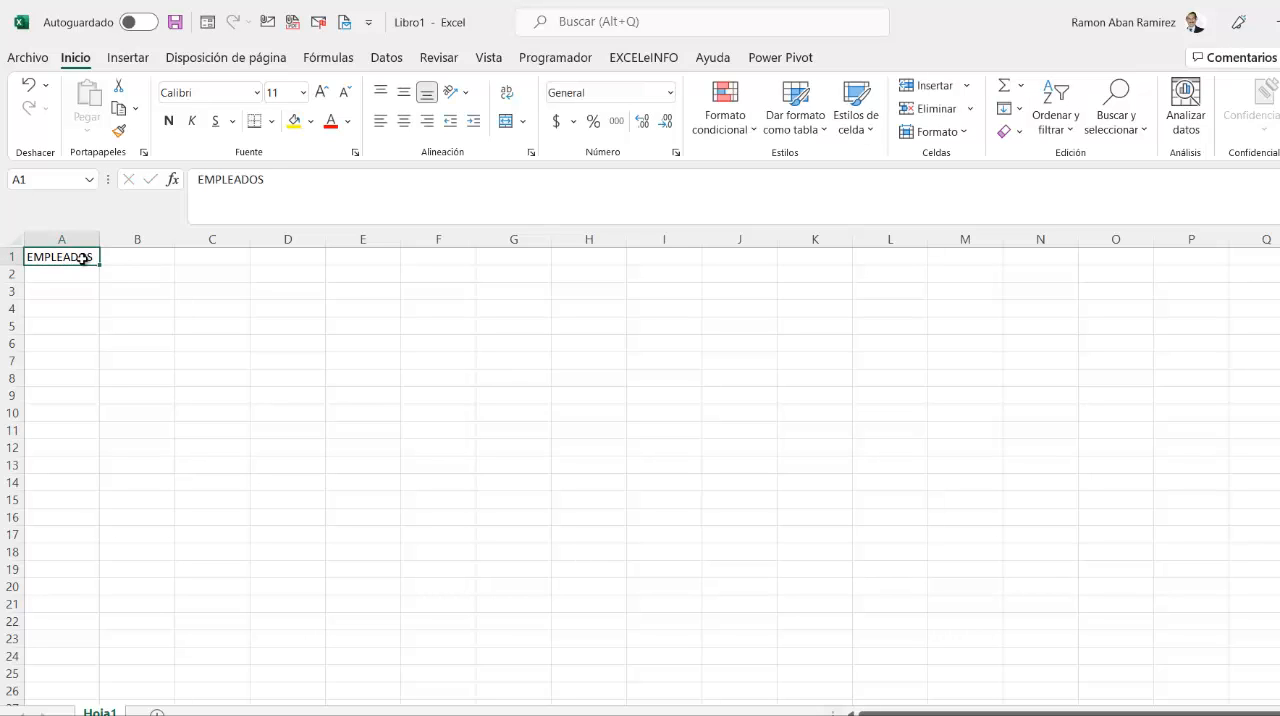
# - Enter the column header NOMBRE_COMPLETO in cell A3, with an underscore between the two words
pyautogui.click(72, 290)
pyautogui.write('NO')
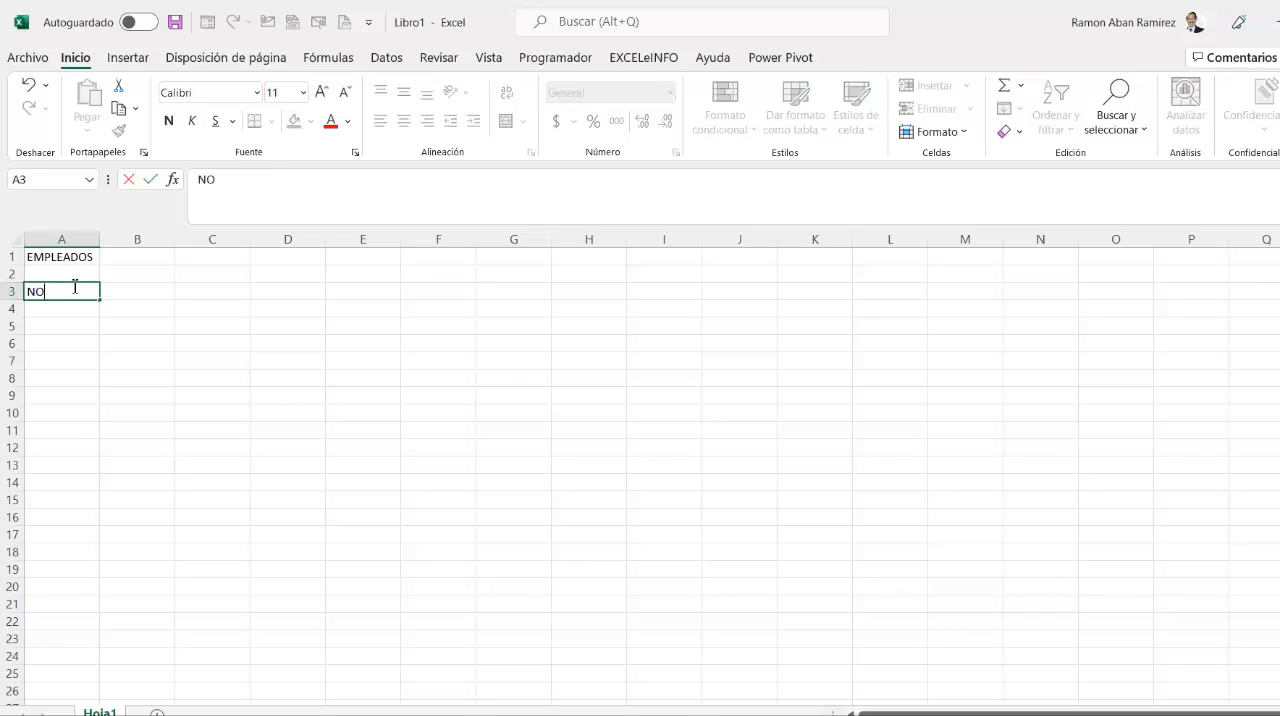
pyautogui.write('MBRE COMPLE')
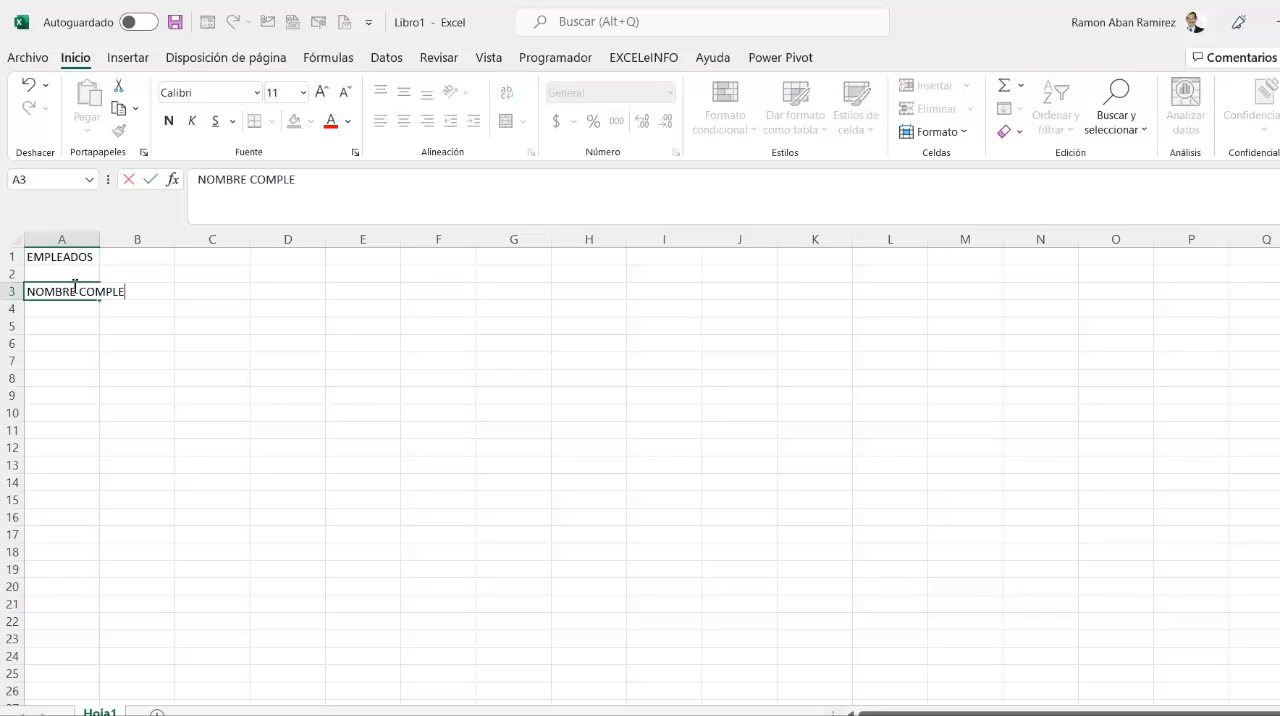
pyautogui.write('TO DEL')
pyautogui.press('BackSpace')
pyautogui.press('BackSpace')
pyautogui.press('BackSpace')
pyautogui.press('BackSpace')
pyautogui.press('BackSpace')
pyautogui.press('BackSpace')
pyautogui.press('BackSpace')
pyautogui.press('BackSpace')
pyautogui.press('BackSpace')
pyautogui.press('BackSpace')
pyautogui.press('BackSpace')
pyautogui.press('BackSpace')
pyautogui.press('BackSpace')
pyautogui.write('_COMPLE')
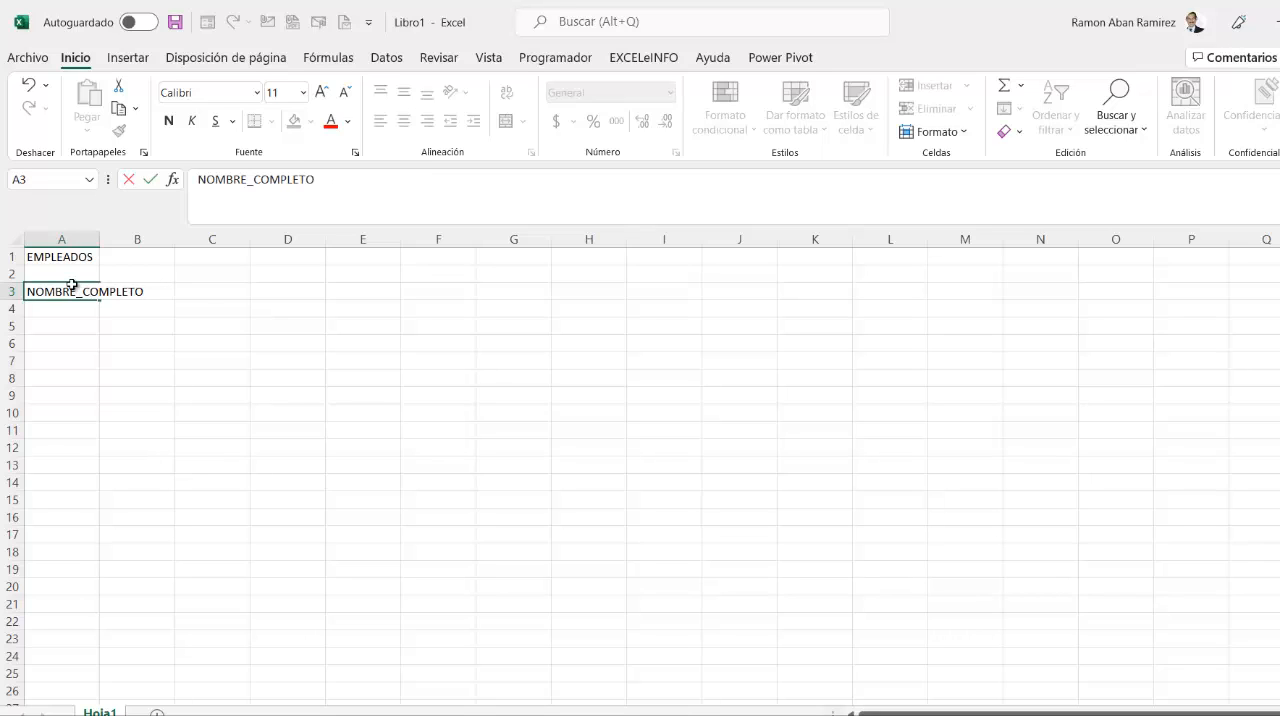
pyautogui.press('Return')
# - Enter the column header PROYECTO in cell B3
pyautogui.press('Up')
pyautogui.press('Right')
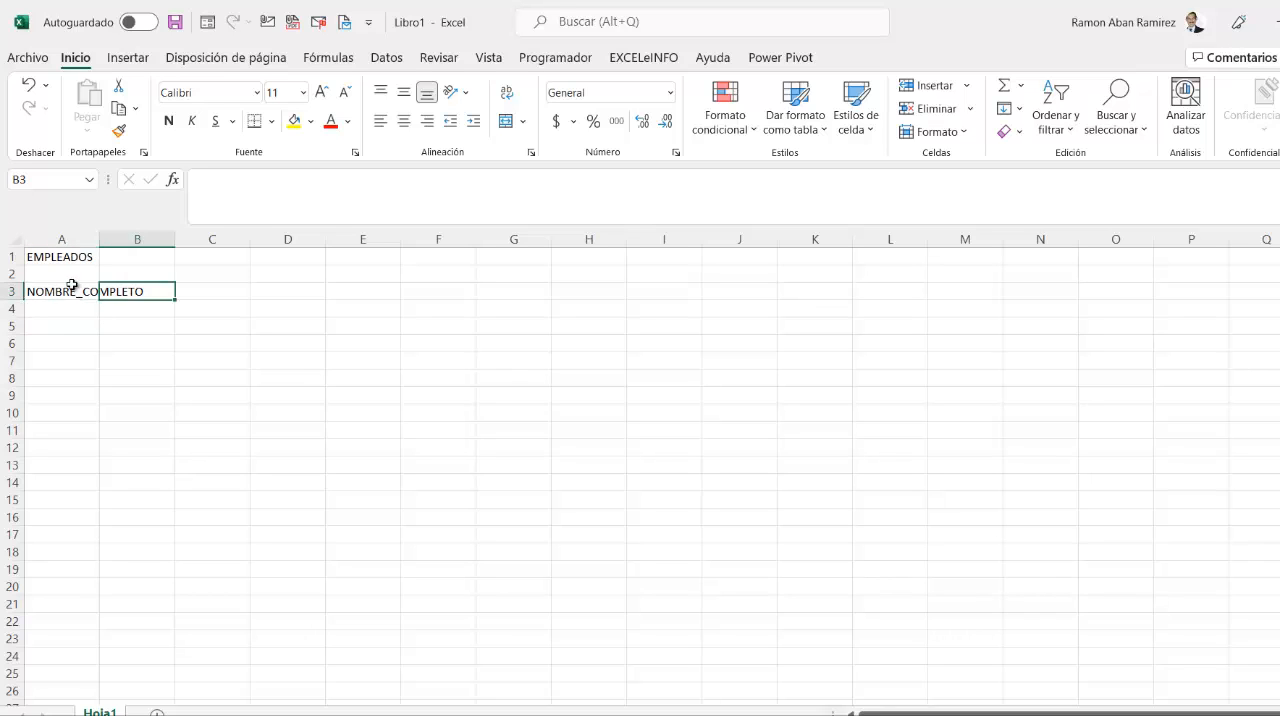
pyautogui.write('PROYECTO')
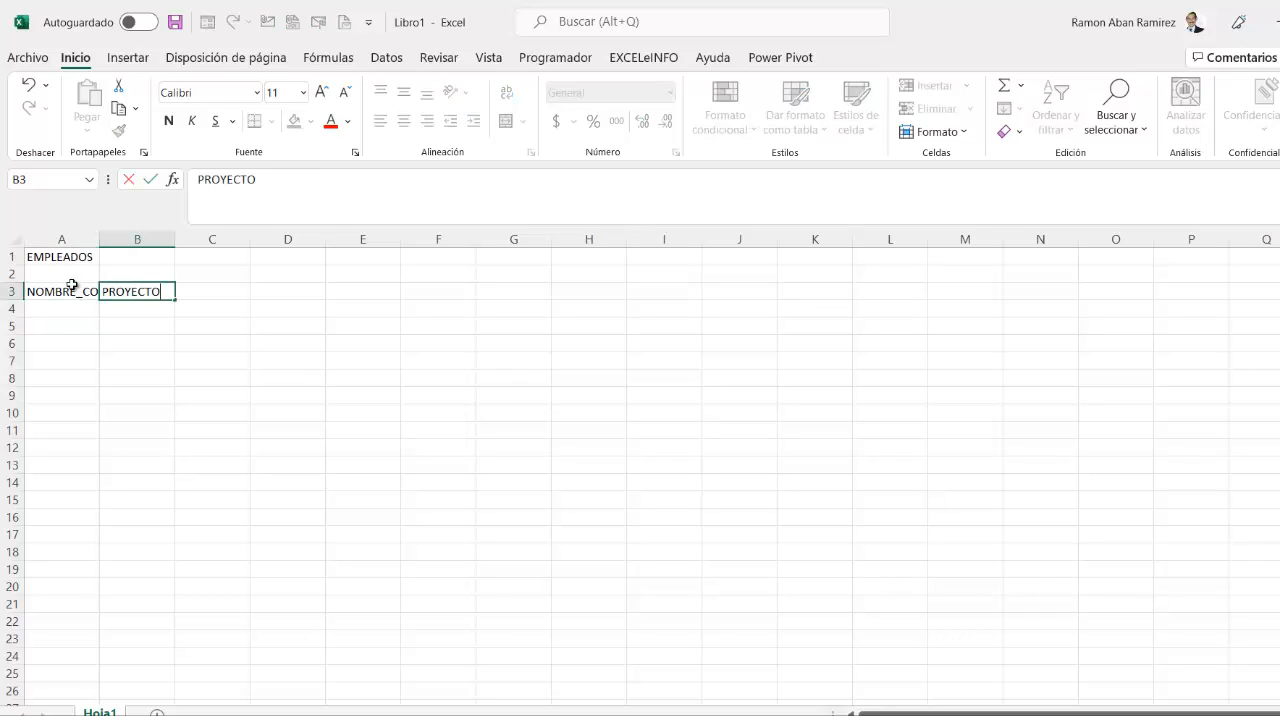
pyautogui.press('Return')
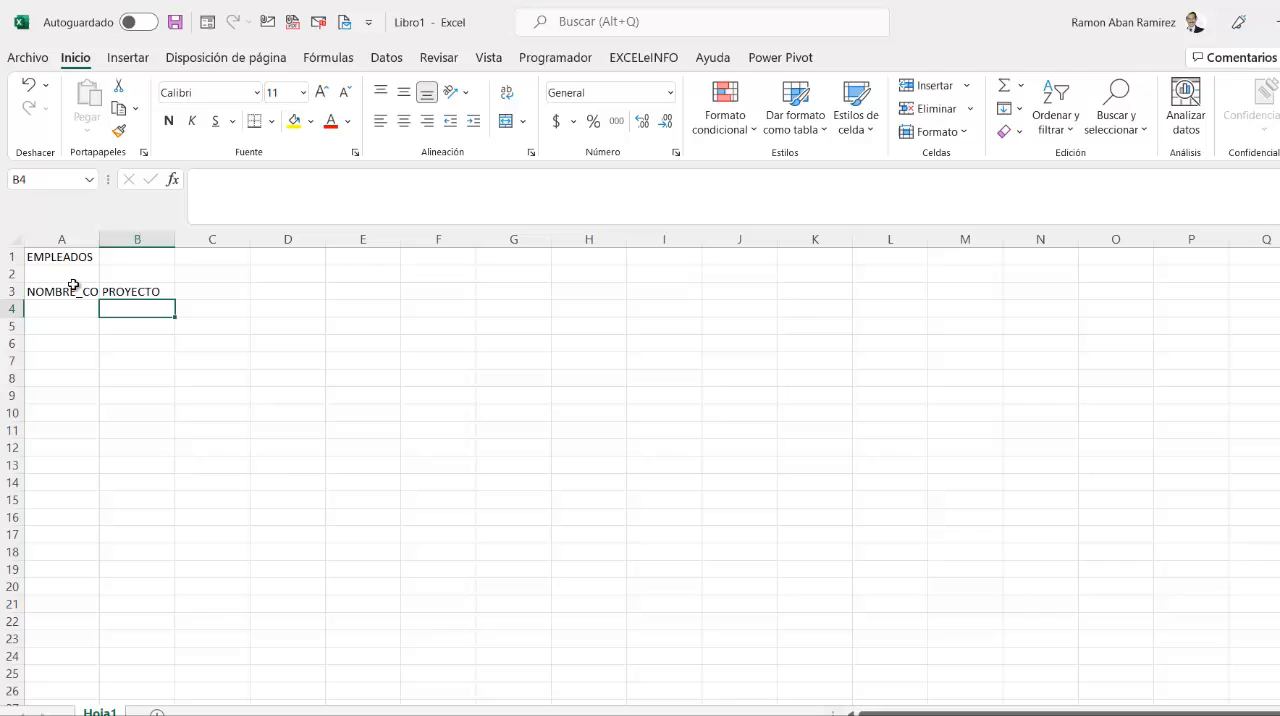
# - Move the PROYECTO header to D3 and the NOMBRE_COMPLETO header to C3
pyautogui.click(180, 290)
pyautogui.click(149, 290)
pyautogui.moveTo(162, 288); pyautogui.dragTo(283, 294)
pyautogui.click(100, 294)
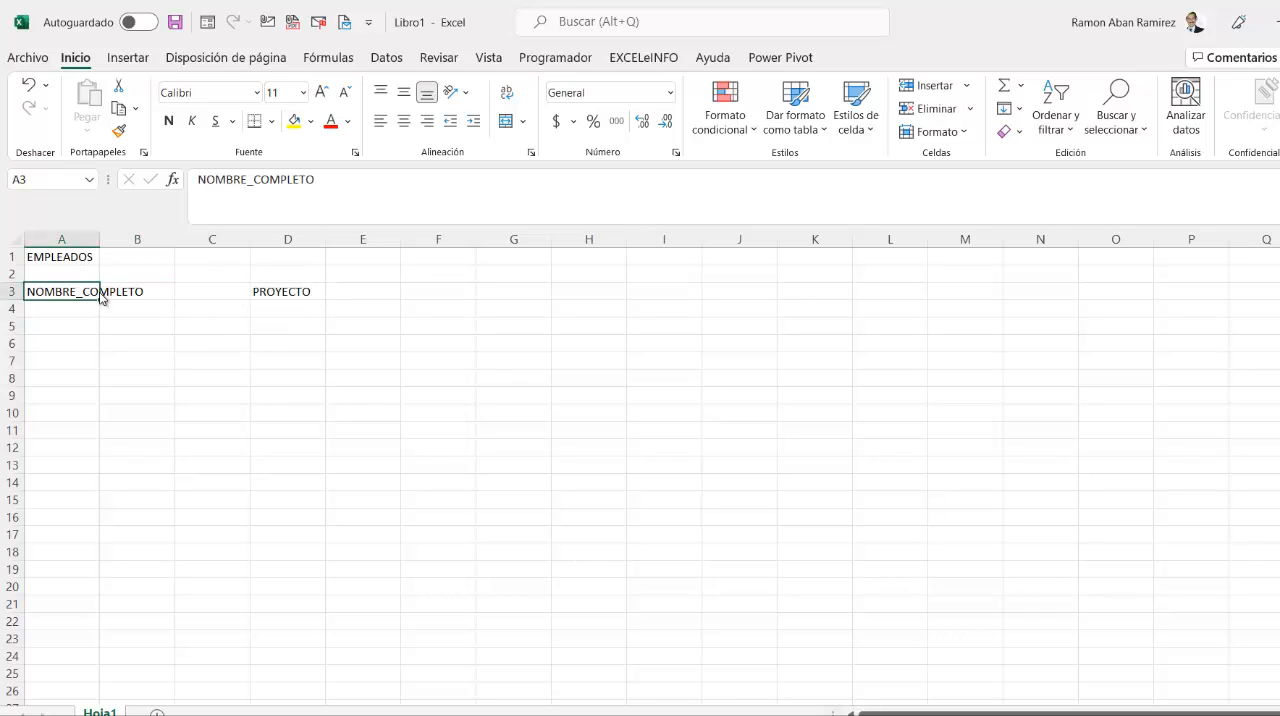
pyautogui.moveTo(100, 298); pyautogui.dragTo(216, 294)
# - Enter the column headers AP_PATERNO in A3 and AP_MATERNO in B3
pyautogui.click(93, 291)
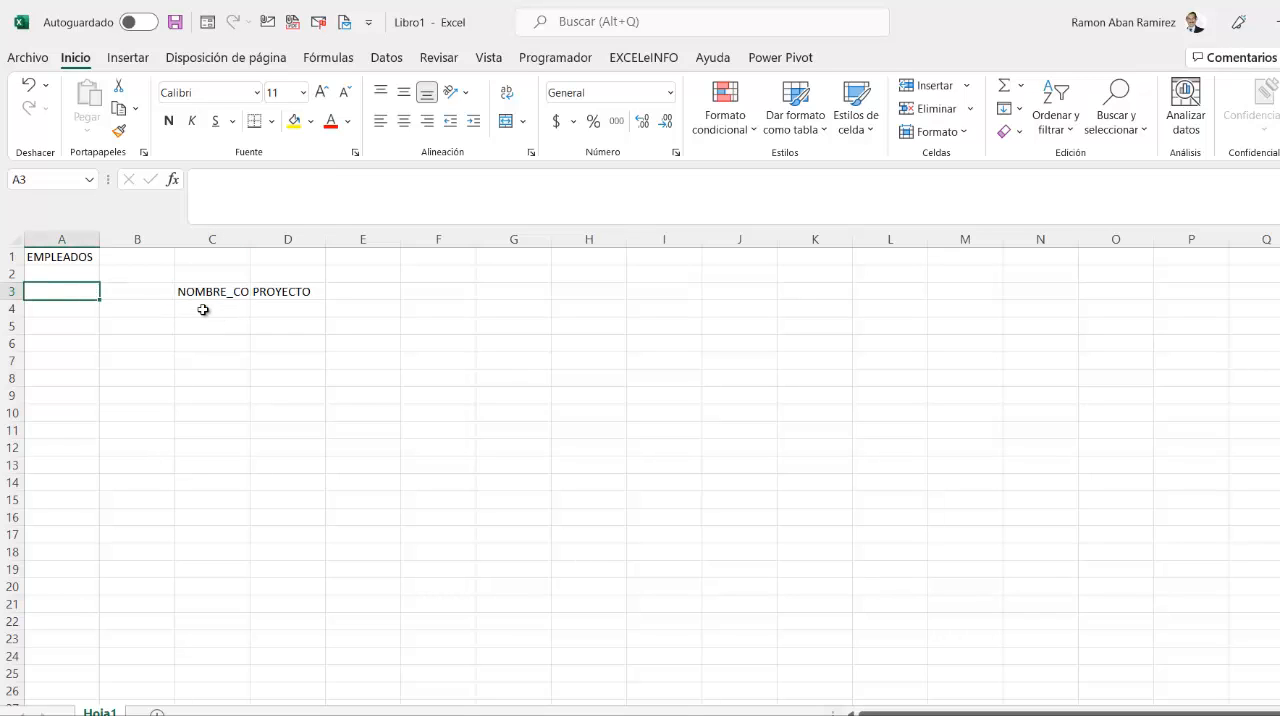
pyautogui.write('AP_PATERNO')
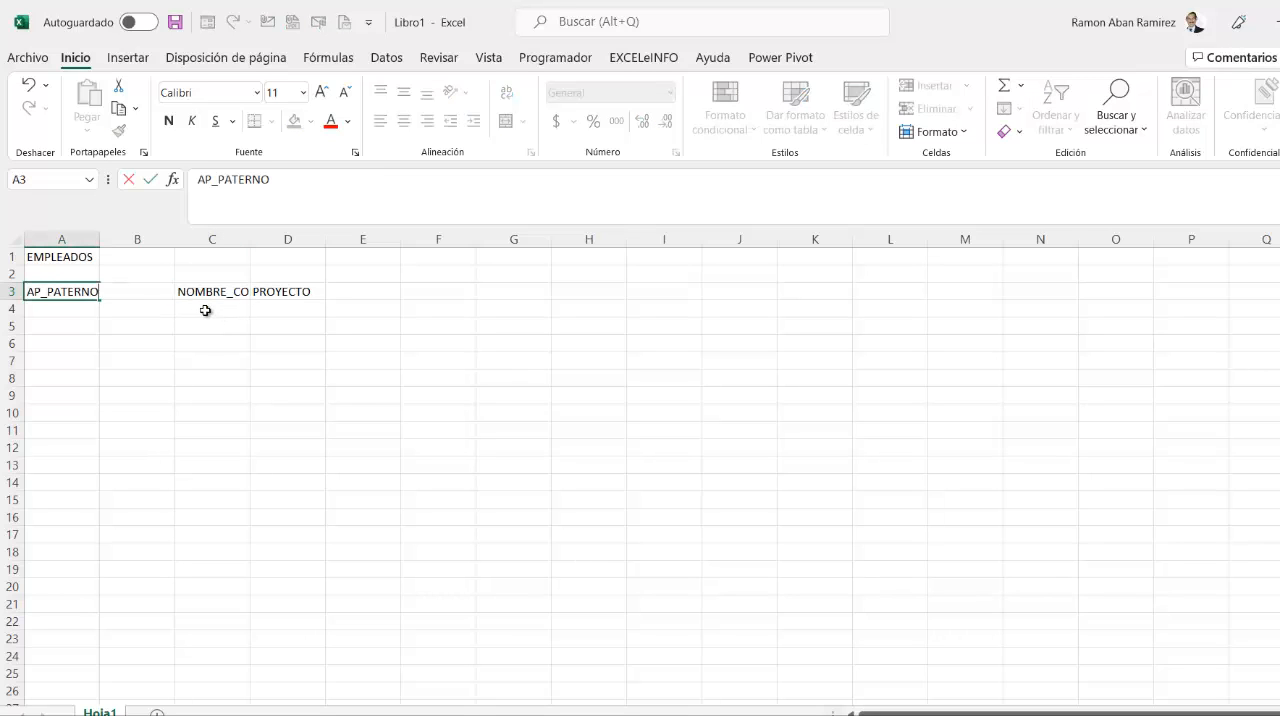
pyautogui.press('Return')
pyautogui.press('Up')
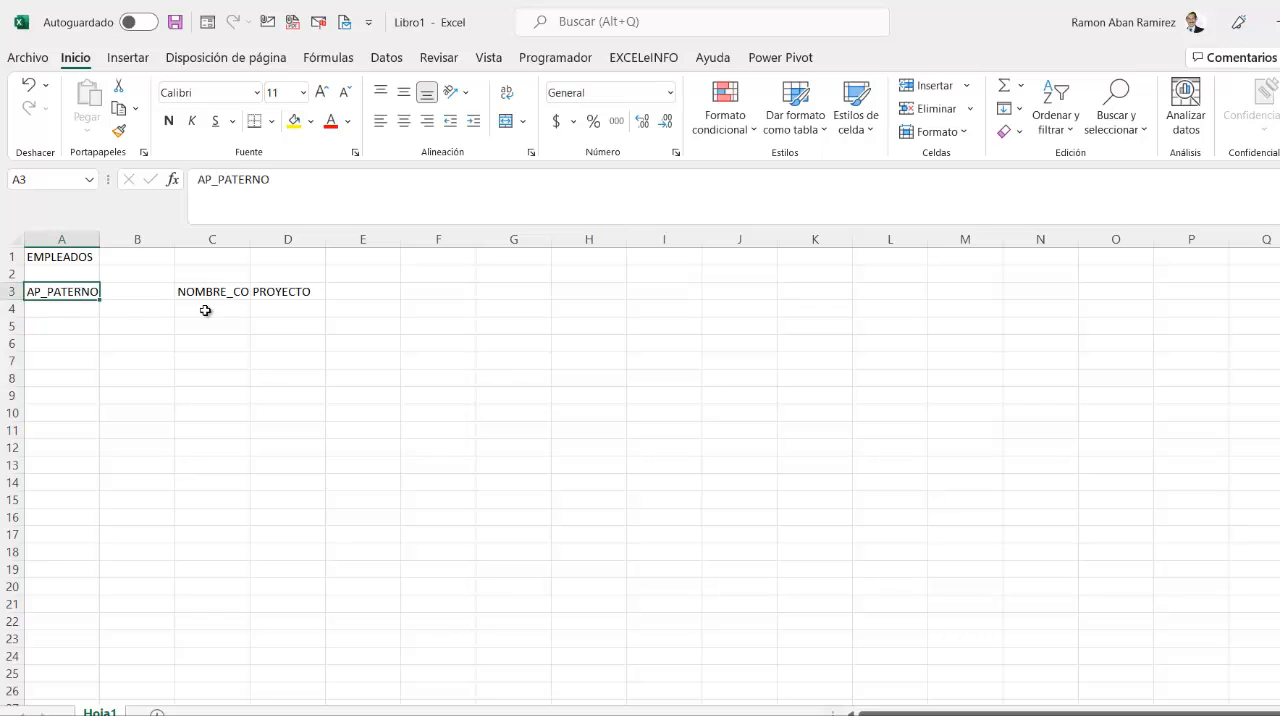
pyautogui.press('Right')
pyautogui.write('AP_')
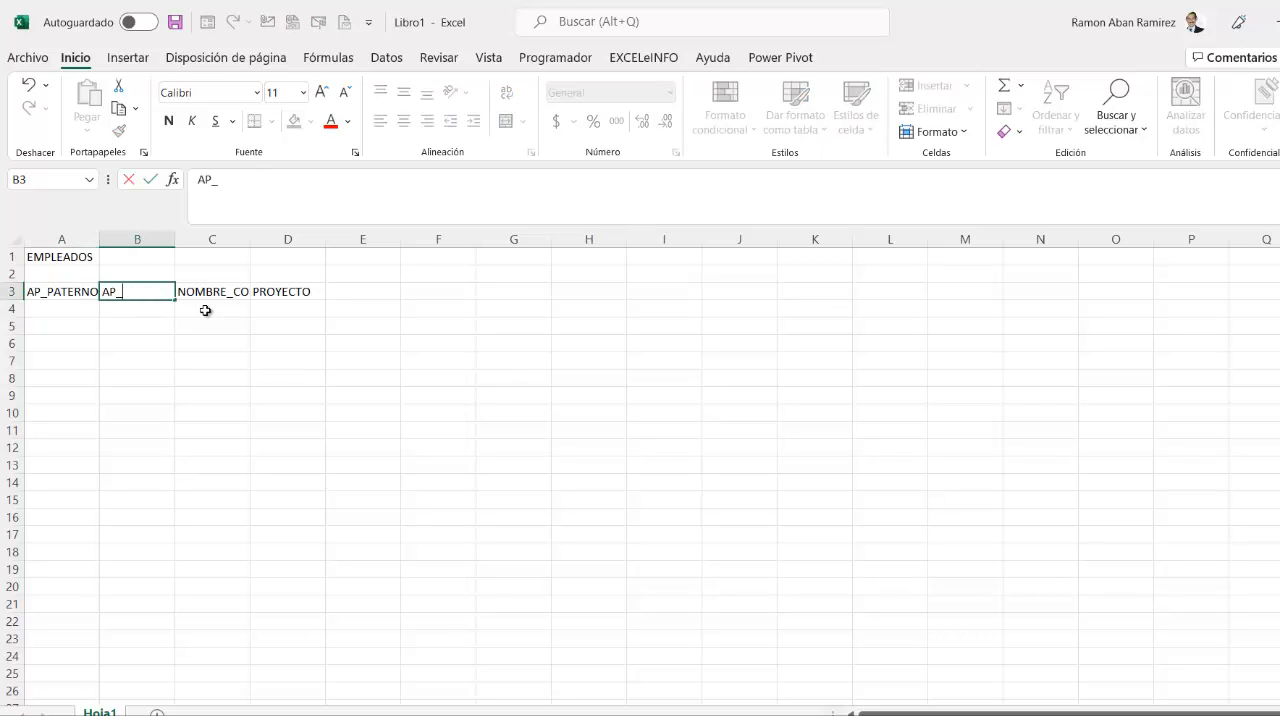
pyautogui.write('MATERNO')
pyautogui.press('Tab')
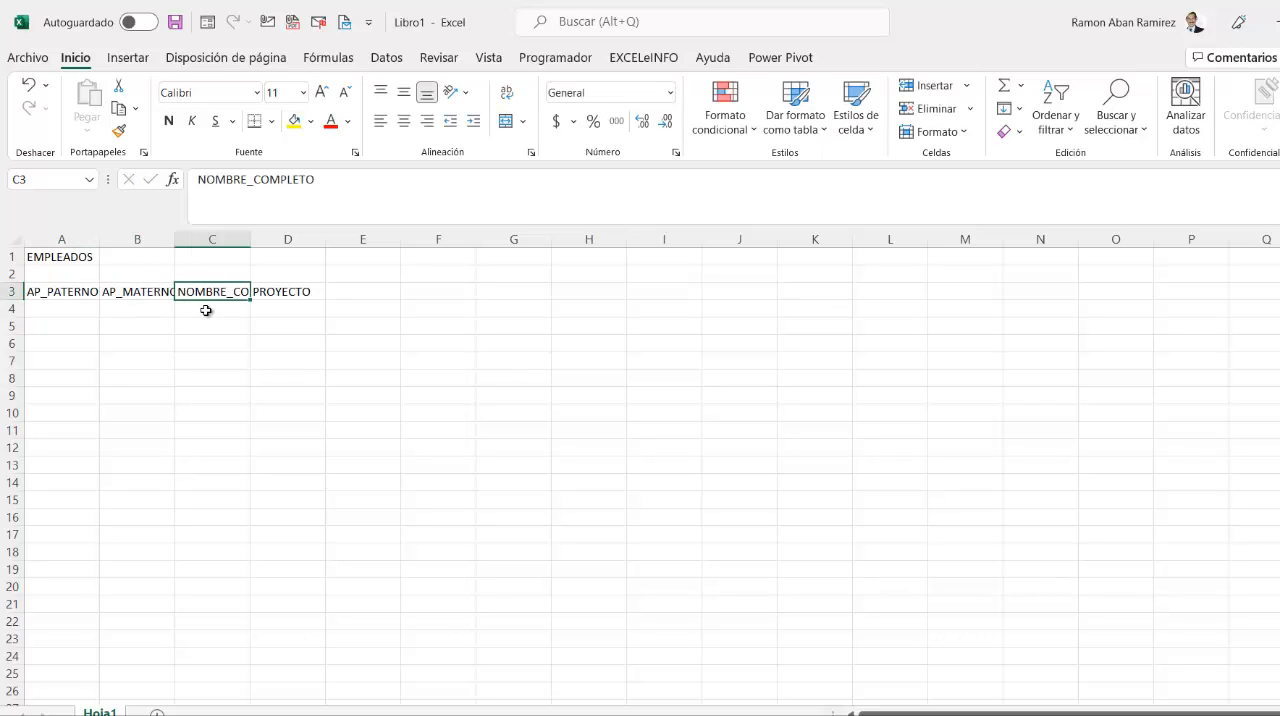
# - Move the NOMBRE_COMPLETO and PROYECTO headers from C3:D3 to D3:E3 and select the emptied cell C3
pyautogui.moveTo(234, 291); pyautogui.dragTo(340, 290)
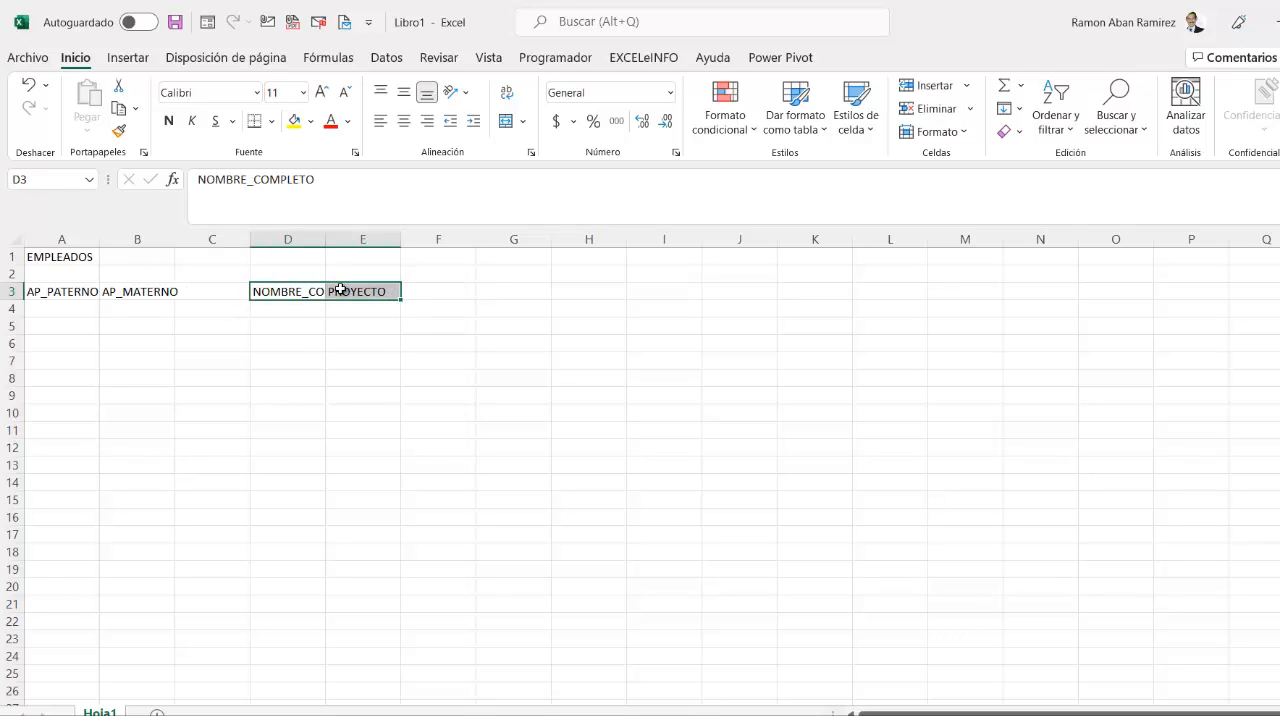
pyautogui.click(241, 291)
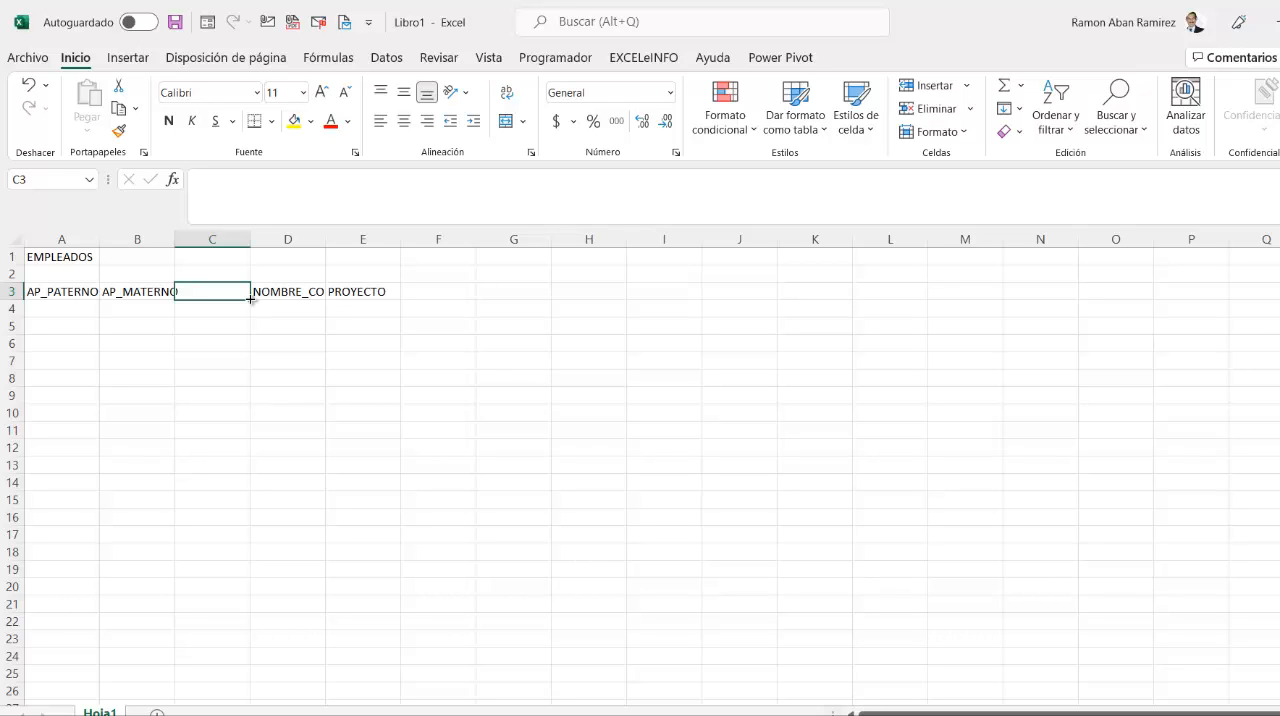
# - Check the PRÁCTICA 2. CAPTURA DE DATOS slide in PowerPoint and return to the Excel workbook
pyautogui.hotkey('alt', 'Tab')
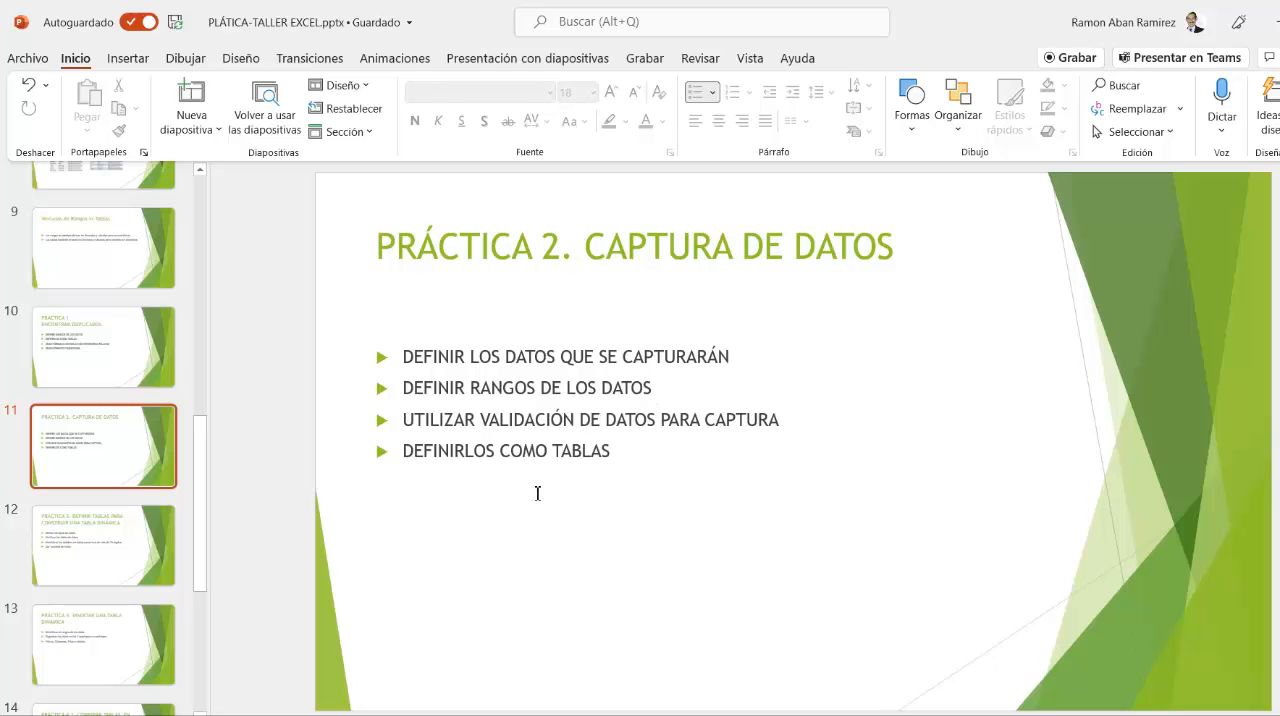
pyautogui.hotkey('alt', 'Tab')
pyautogui.click(428, 384)
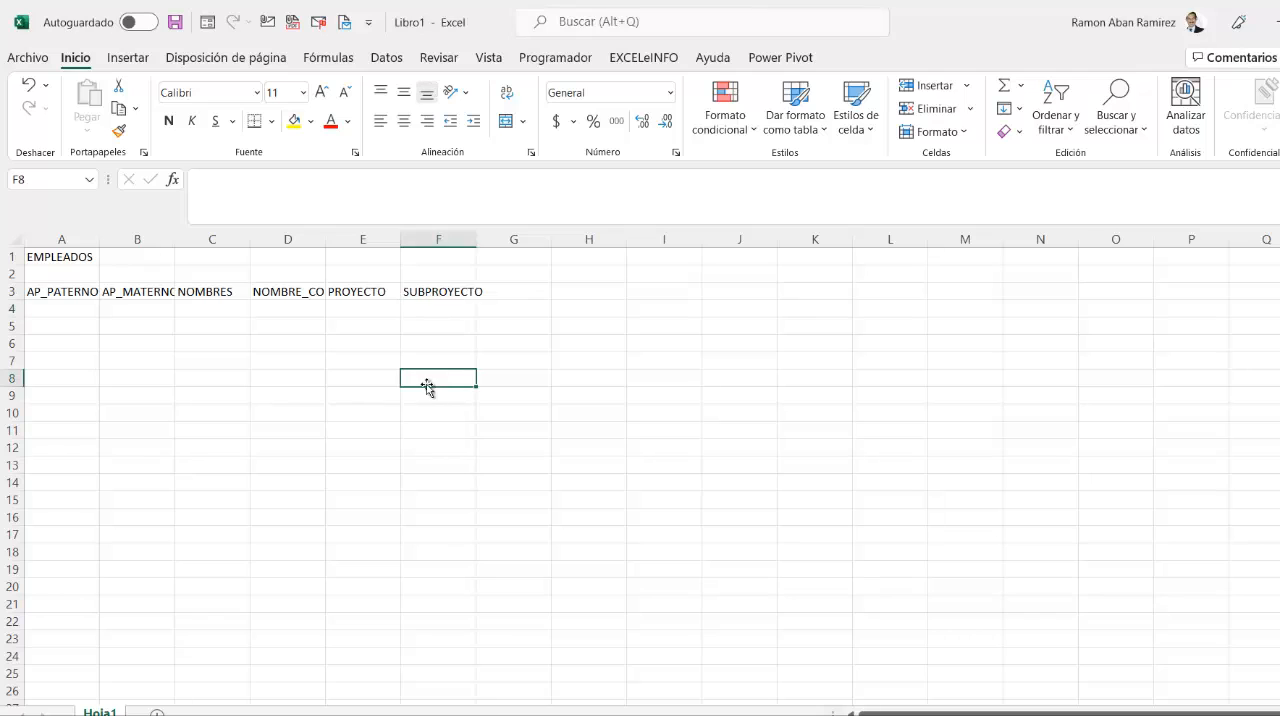
# - Make the EMPLEADOS title in A1 bold and increase its font size by one step
pyautogui.click(33, 287)
pyautogui.click(47, 257)
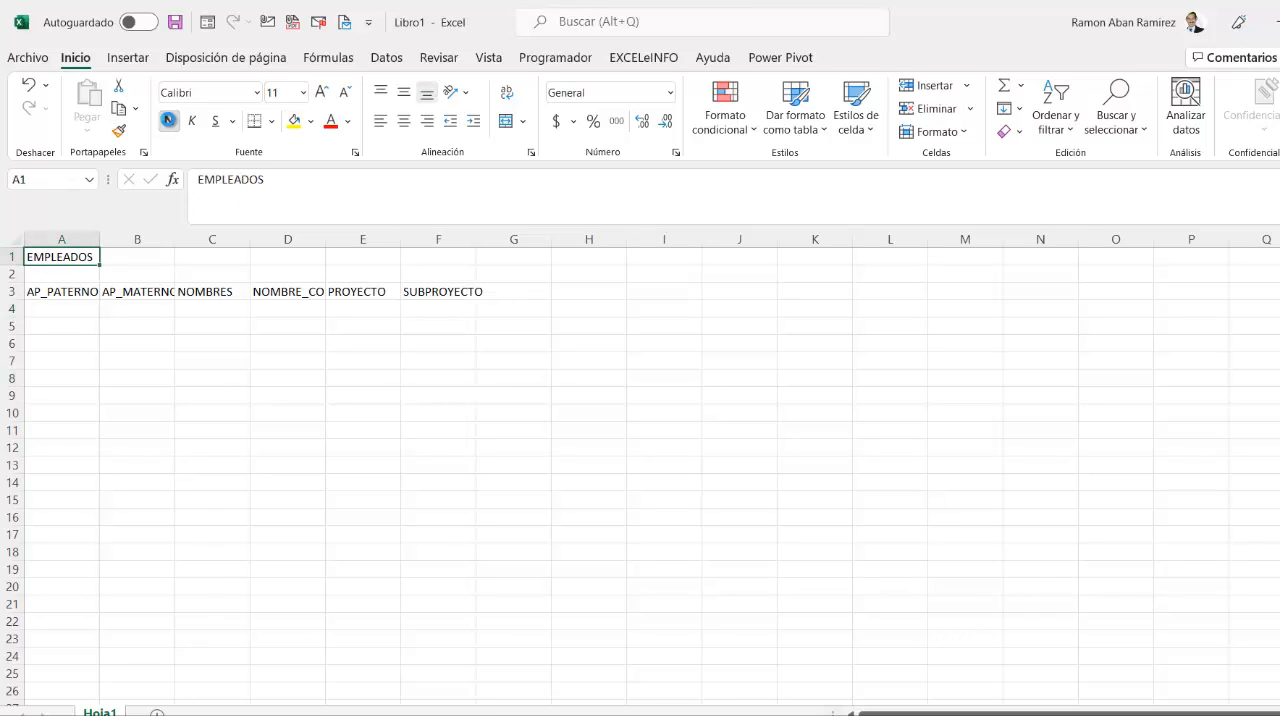
pyautogui.click(168, 121)
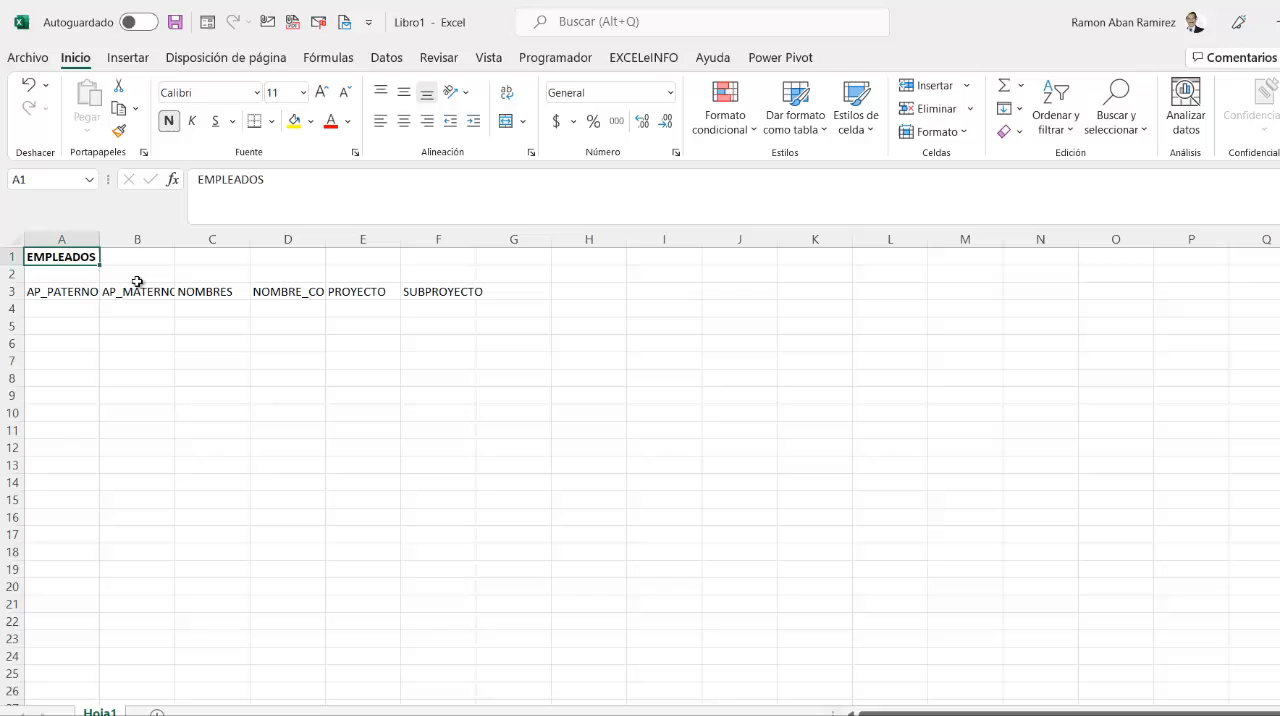
pyautogui.click(321, 92)
# - Review the row 3 column headers one by one, from AP_PATERNO to SUBPROYECTO
pyautogui.click(92, 292)
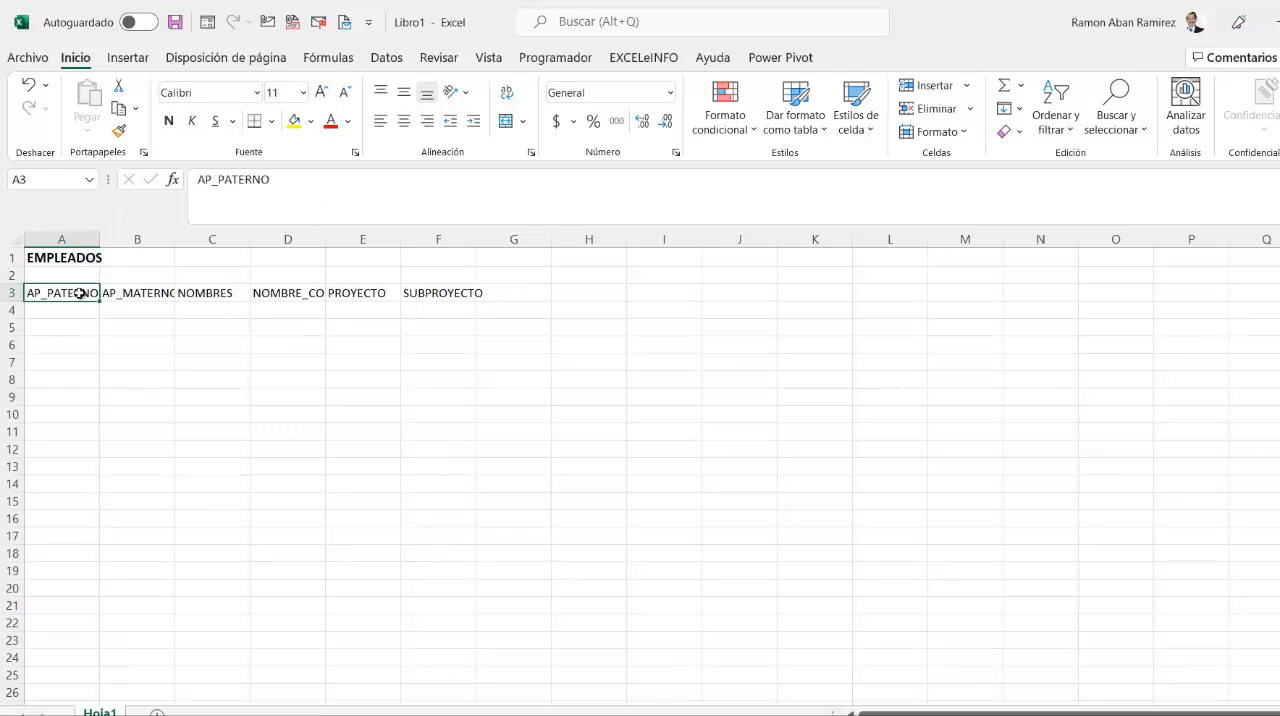
pyautogui.moveTo(80, 293); pyautogui.dragTo(449, 291)
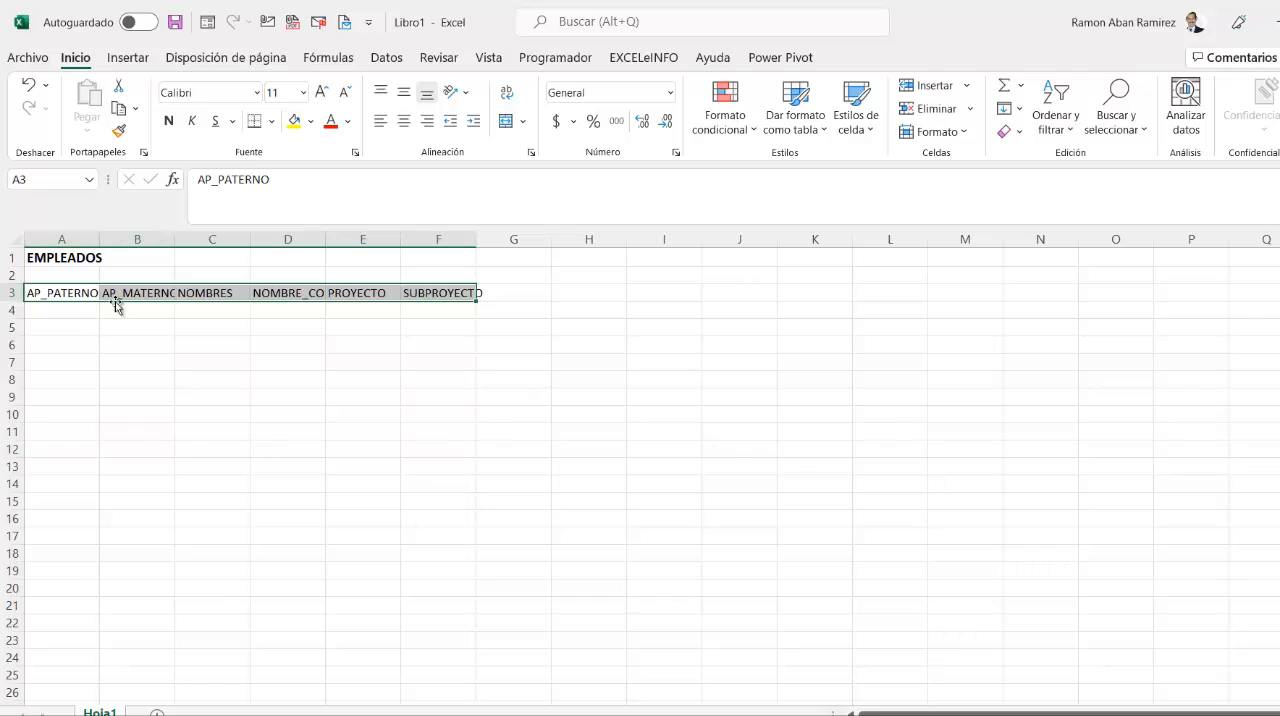
pyautogui.click(160, 326)
pyautogui.click(83, 293)
pyautogui.click(125, 298)
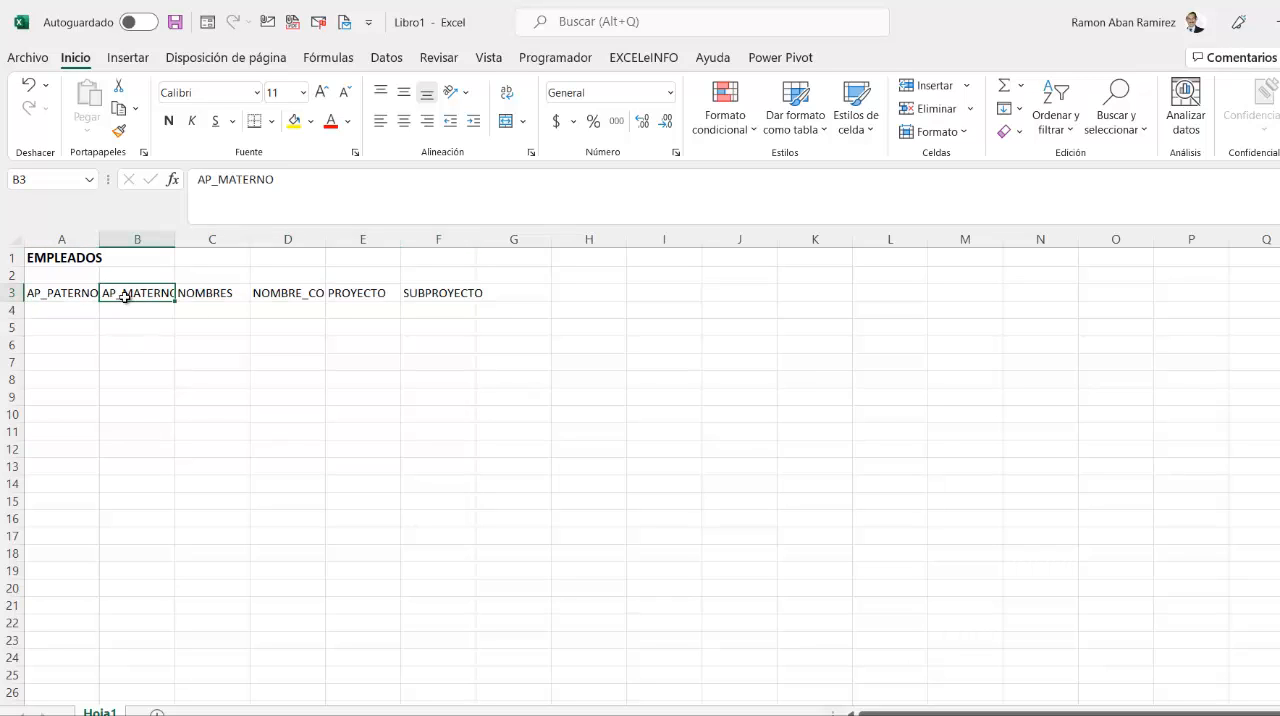
pyautogui.click(199, 291)
pyautogui.click(265, 294)
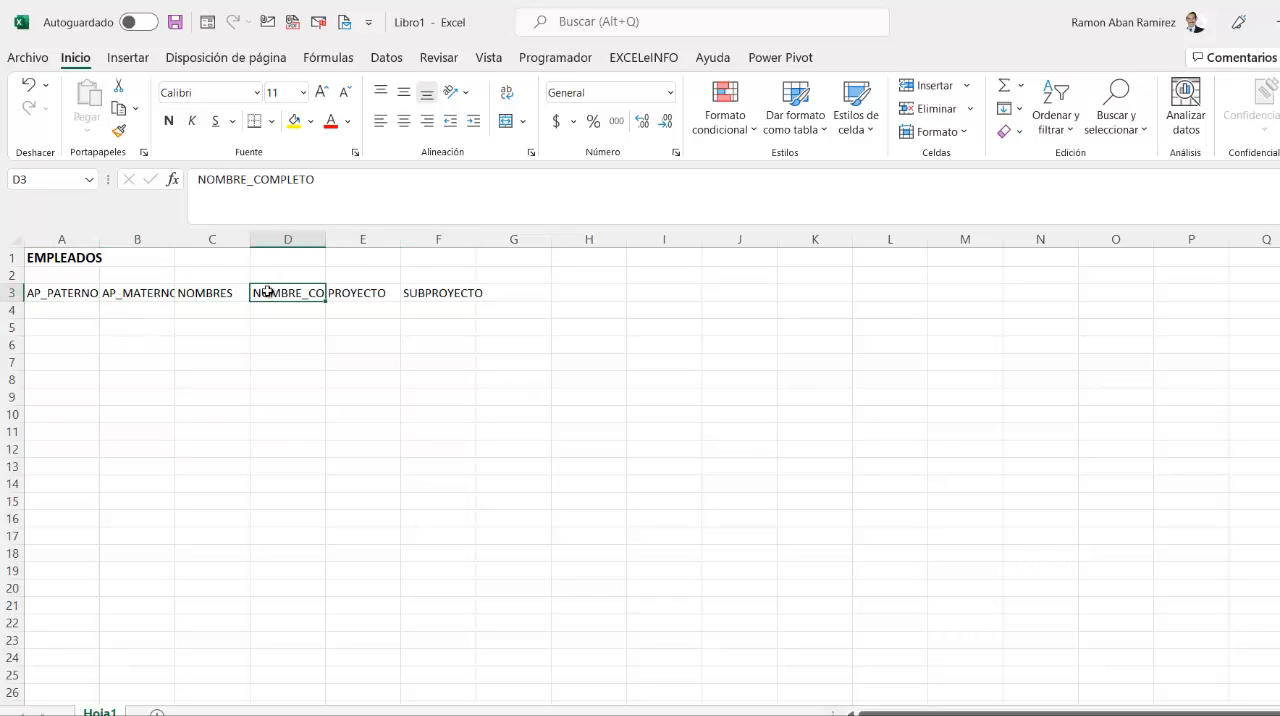
pyautogui.click(340, 295)
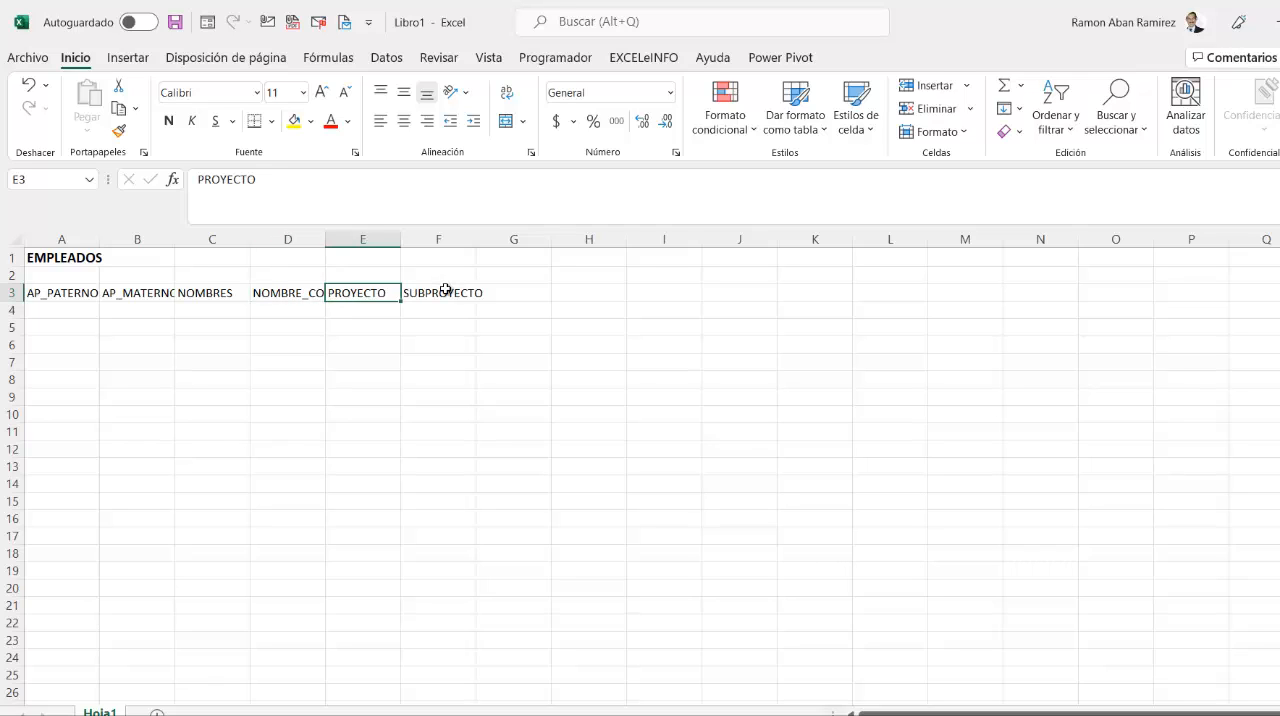
pyautogui.click(448, 289)
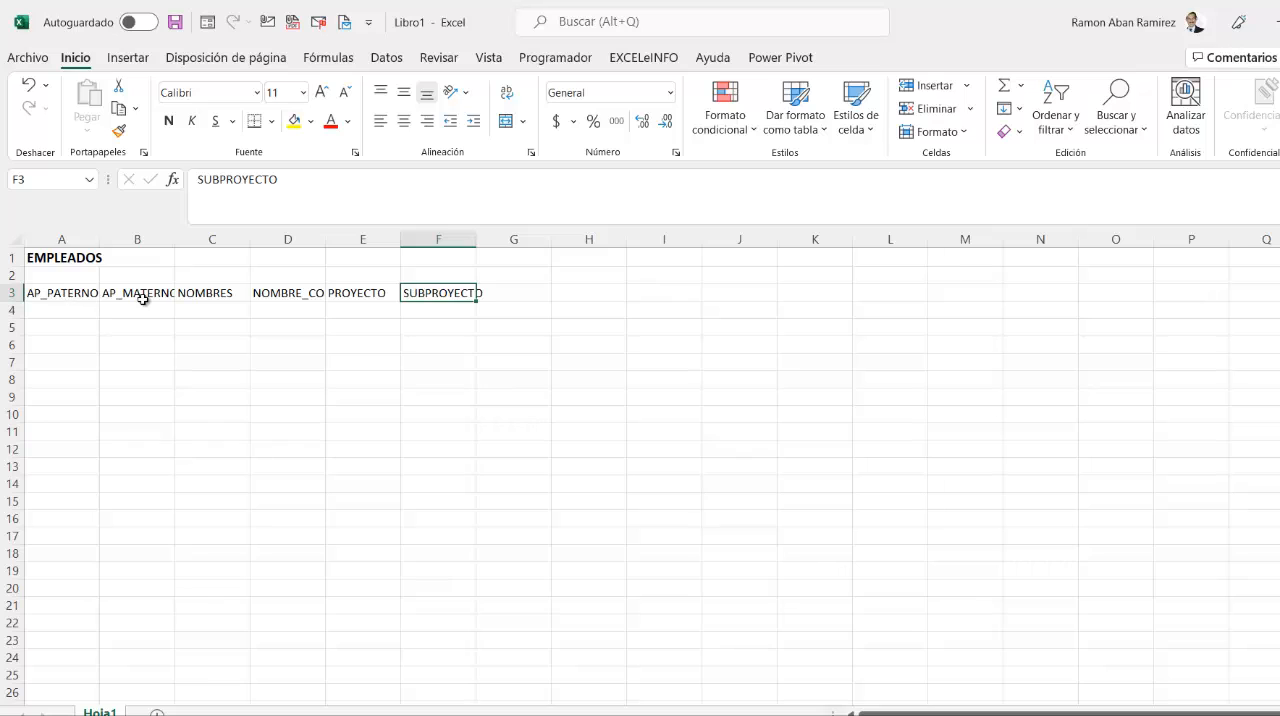
pyautogui.click(88, 293)
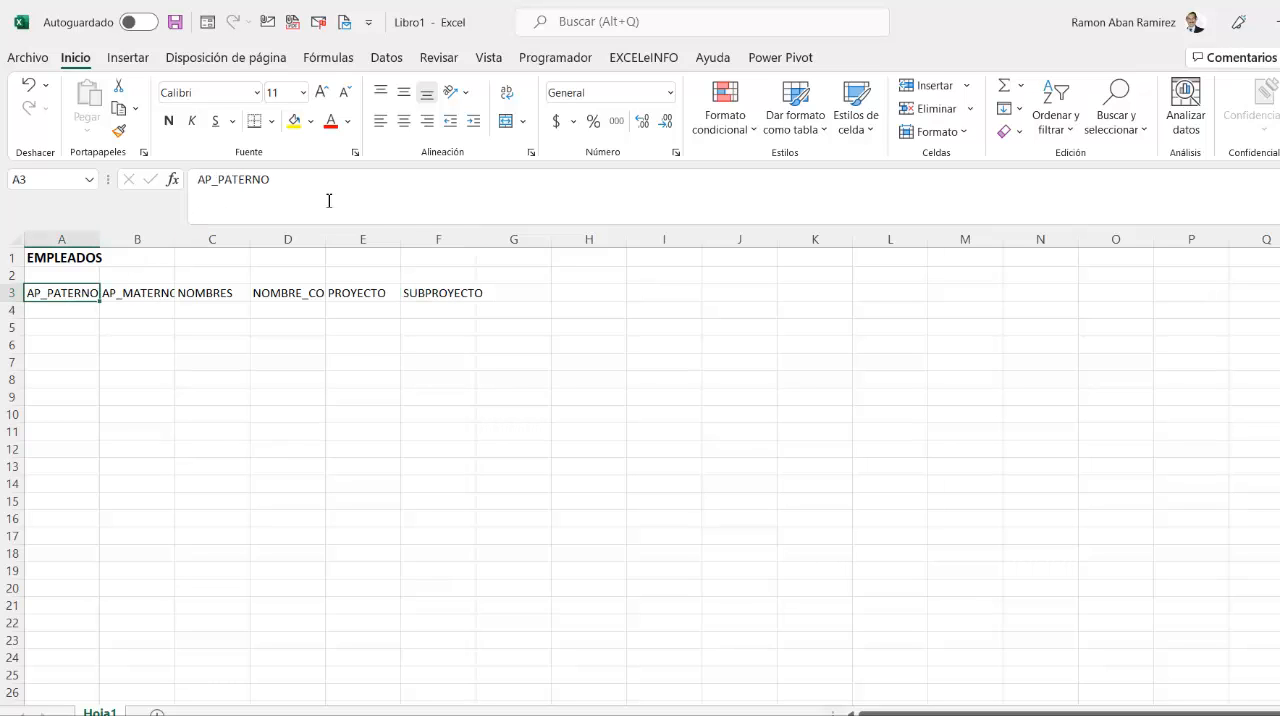
pyautogui.click(140, 294)
# - Select columns A through F and autofit their widths to the header text
pyautogui.click(94, 293)
pyautogui.hotkey('ctrl', 'space')
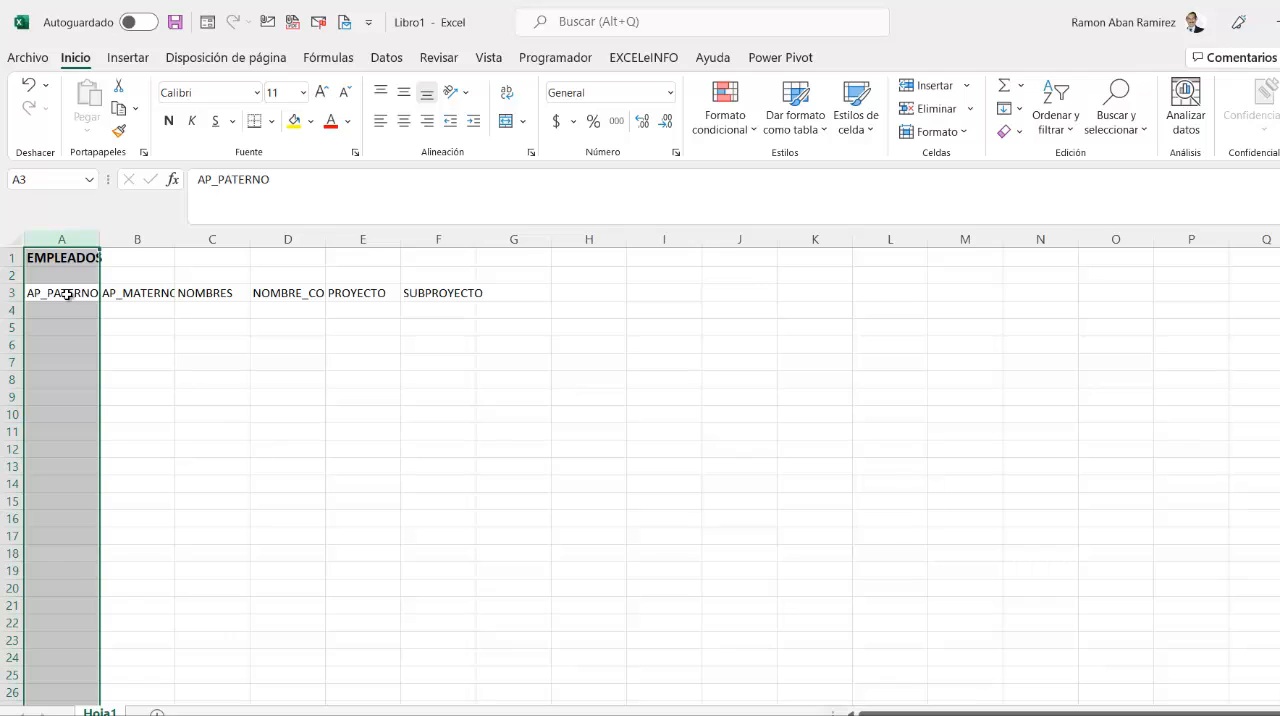
pyautogui.hotkey('shift', 'Right')
pyautogui.hotkey('shift', 'Right')
pyautogui.hotkey('shift', 'Right')
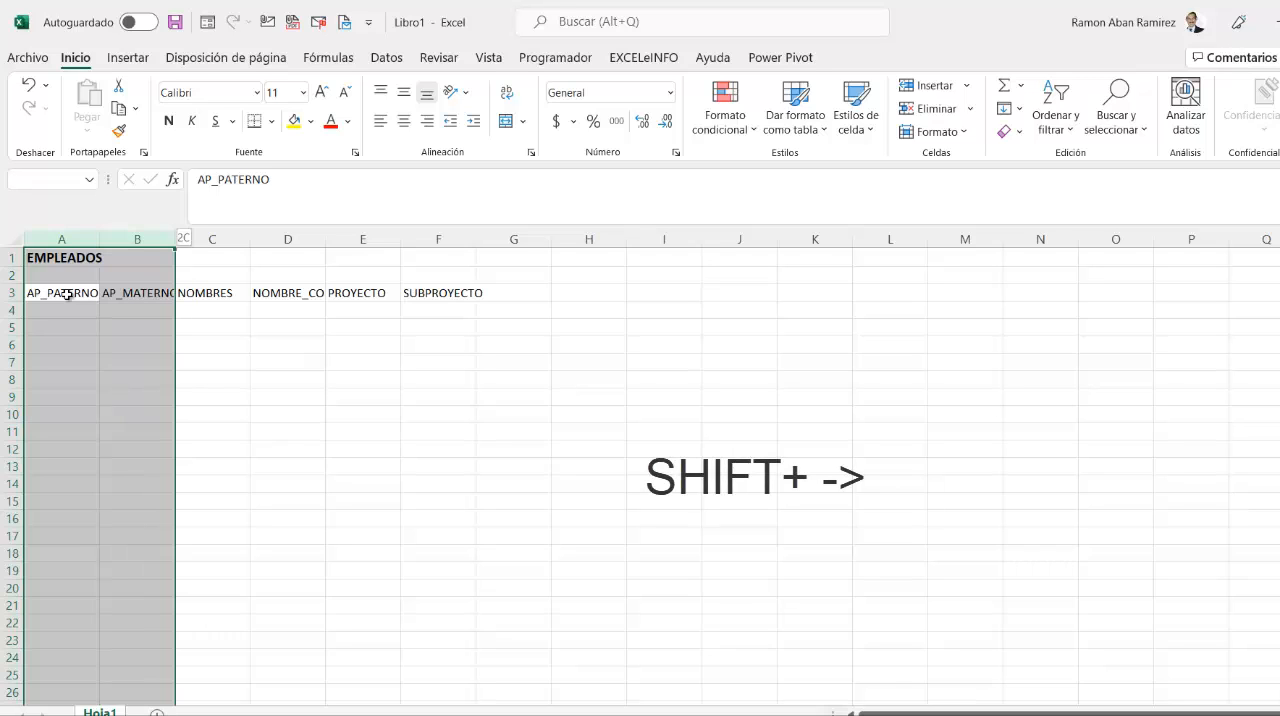
pyautogui.hotkey('shift', 'Right')
pyautogui.hotkey('shift', 'Right')
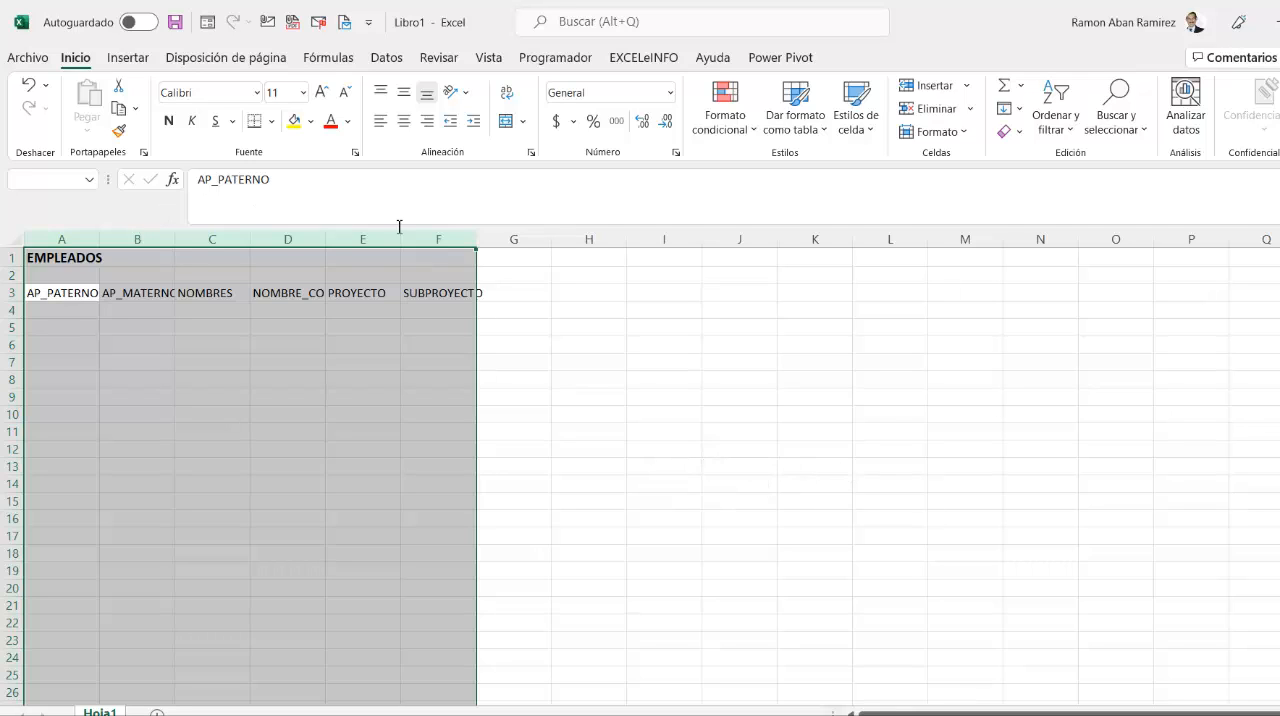
pyautogui.doubleClick(254, 239)
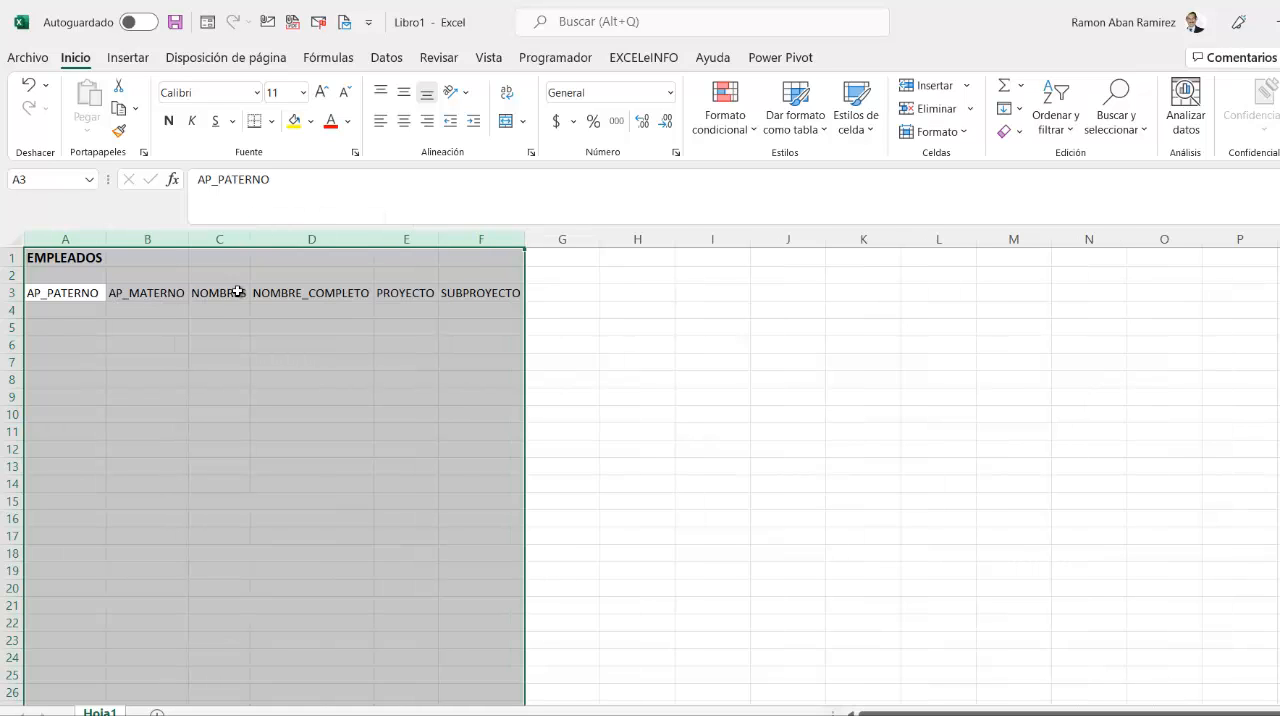
pyautogui.click(150, 307)
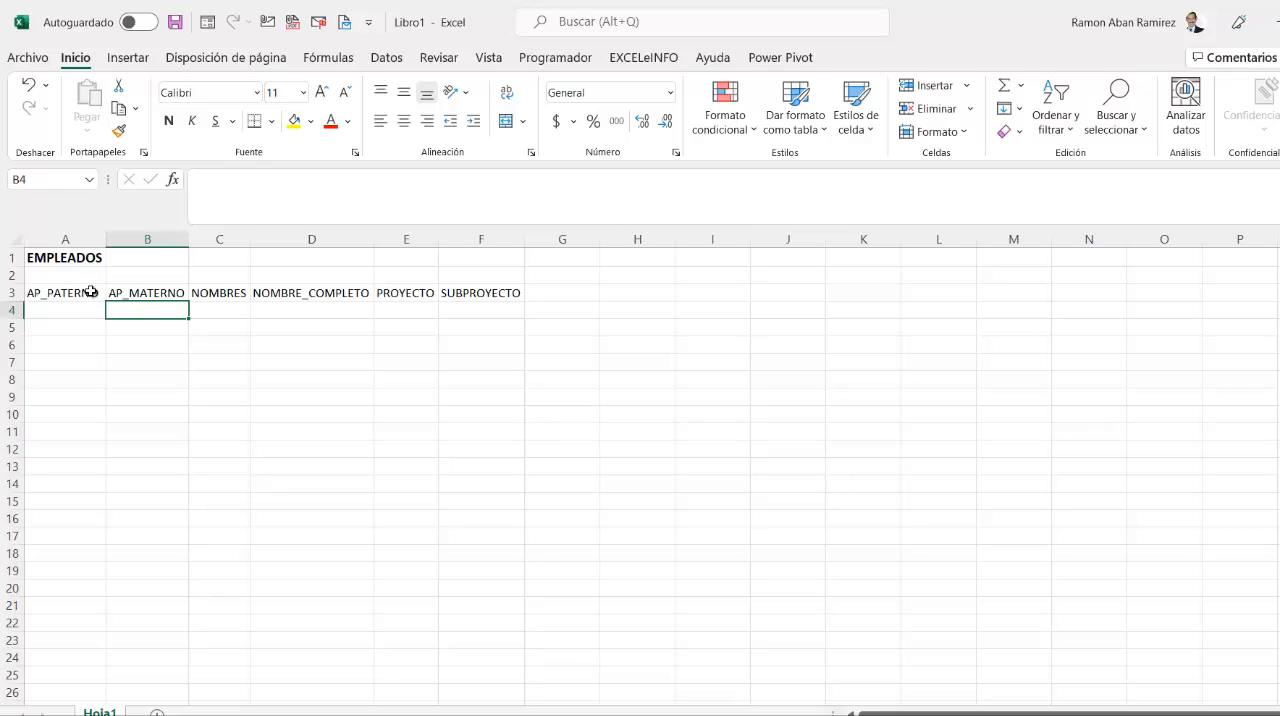
pyautogui.moveTo(87, 297); pyautogui.dragTo(510, 295)
pyautogui.click(276, 393)
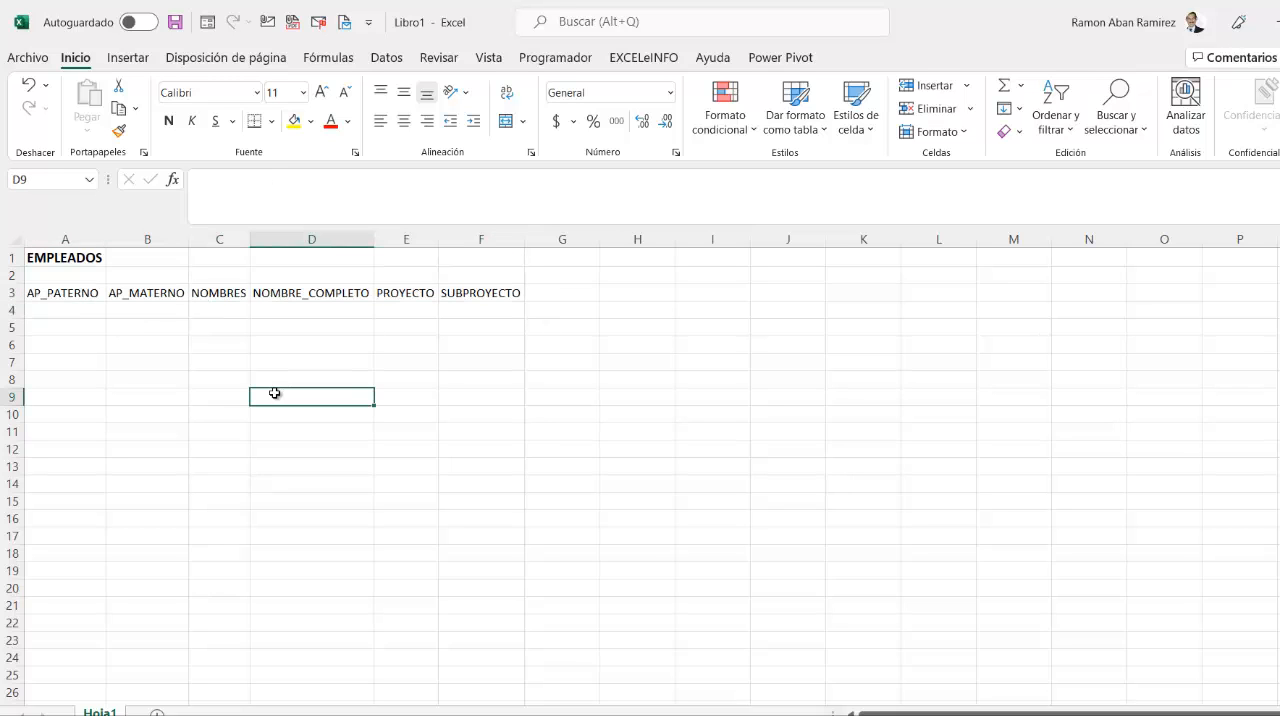
pyautogui.click(78, 294)
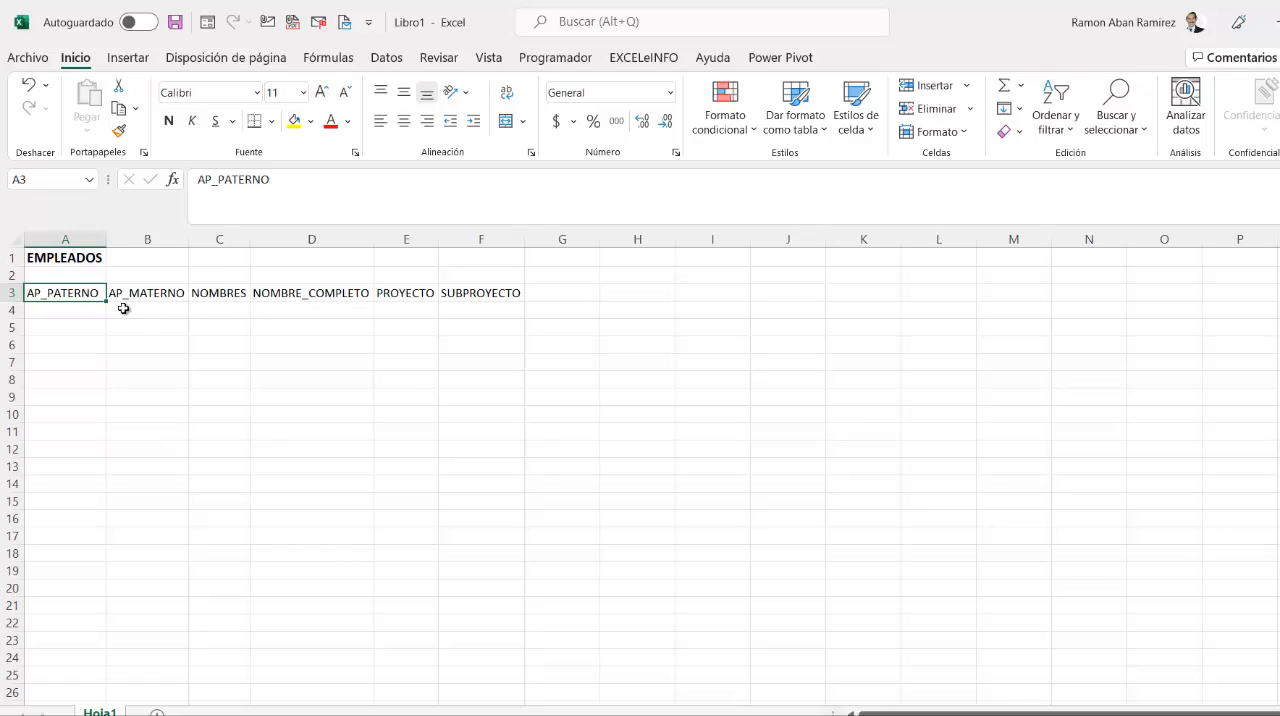
# - Review the PROYECTO and SUBPROYECTO headers in row 3 and the capture cells beneath them
pyautogui.click(288, 312)
pyautogui.click(398, 309)
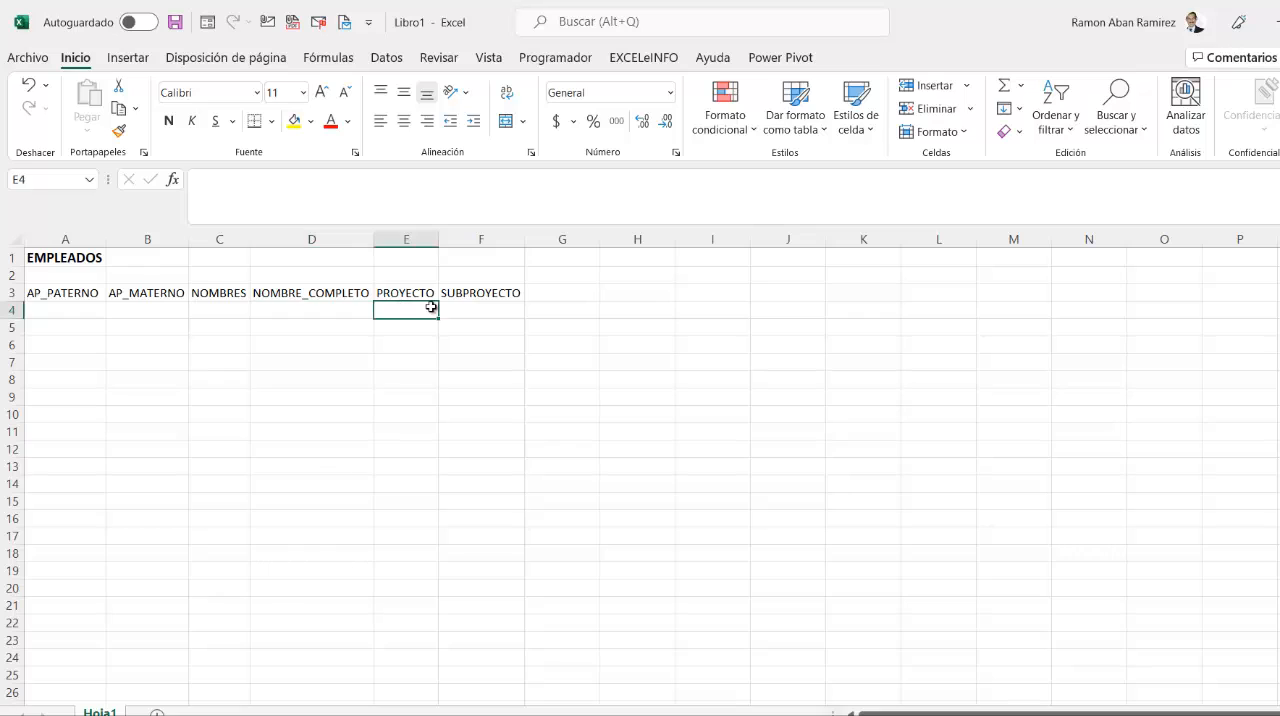
pyautogui.click(453, 306)
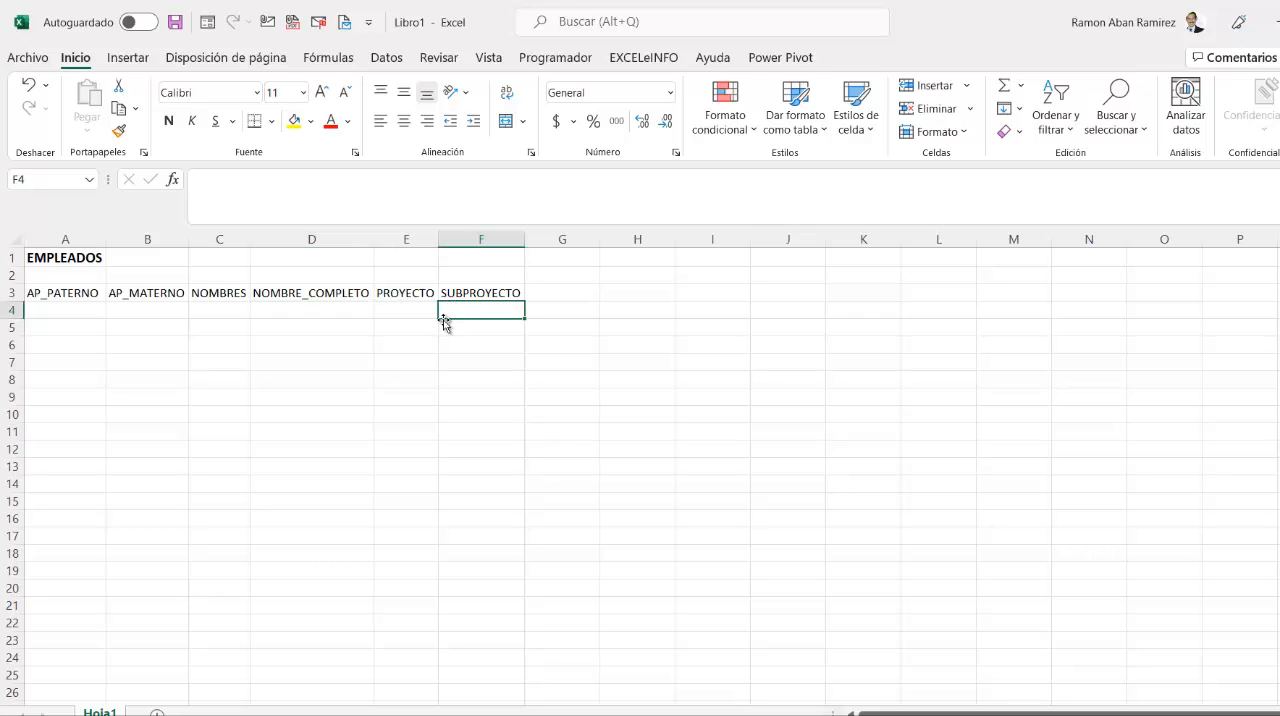
pyautogui.click(411, 308)
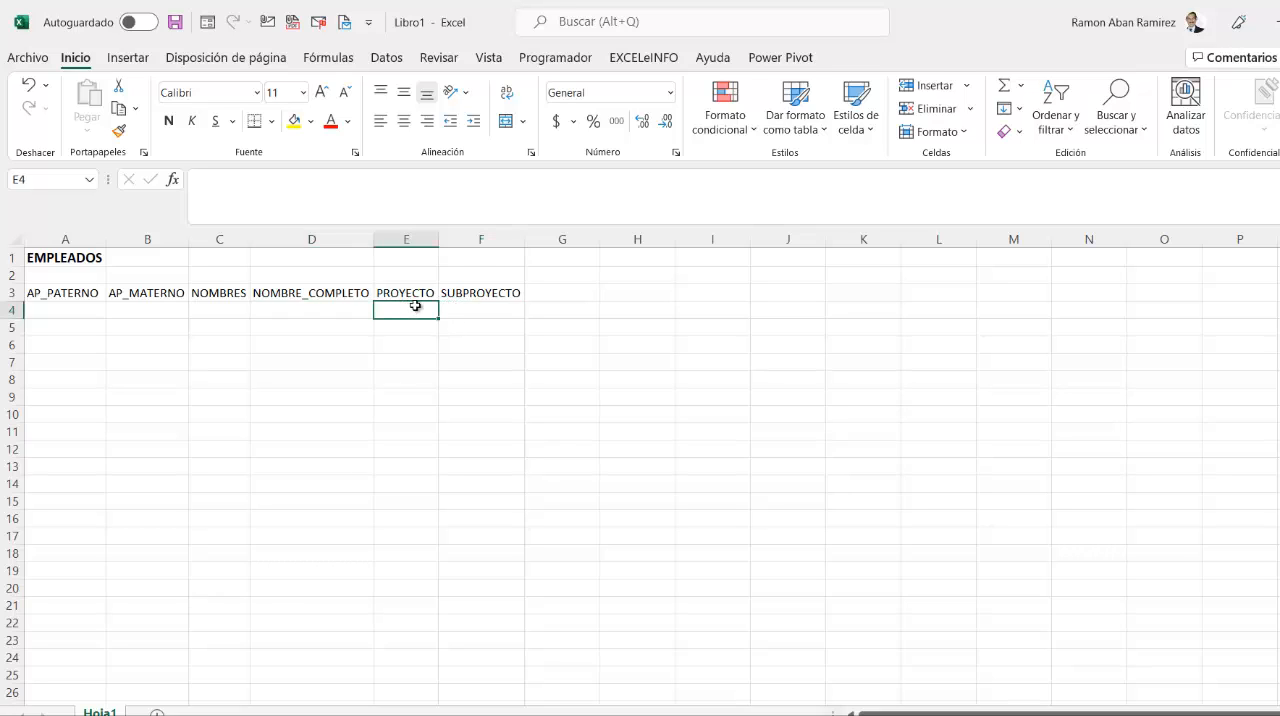
pyautogui.click(460, 297)
pyautogui.click(414, 296)
pyautogui.click(468, 295)
pyautogui.click(418, 312)
pyautogui.click(387, 58)
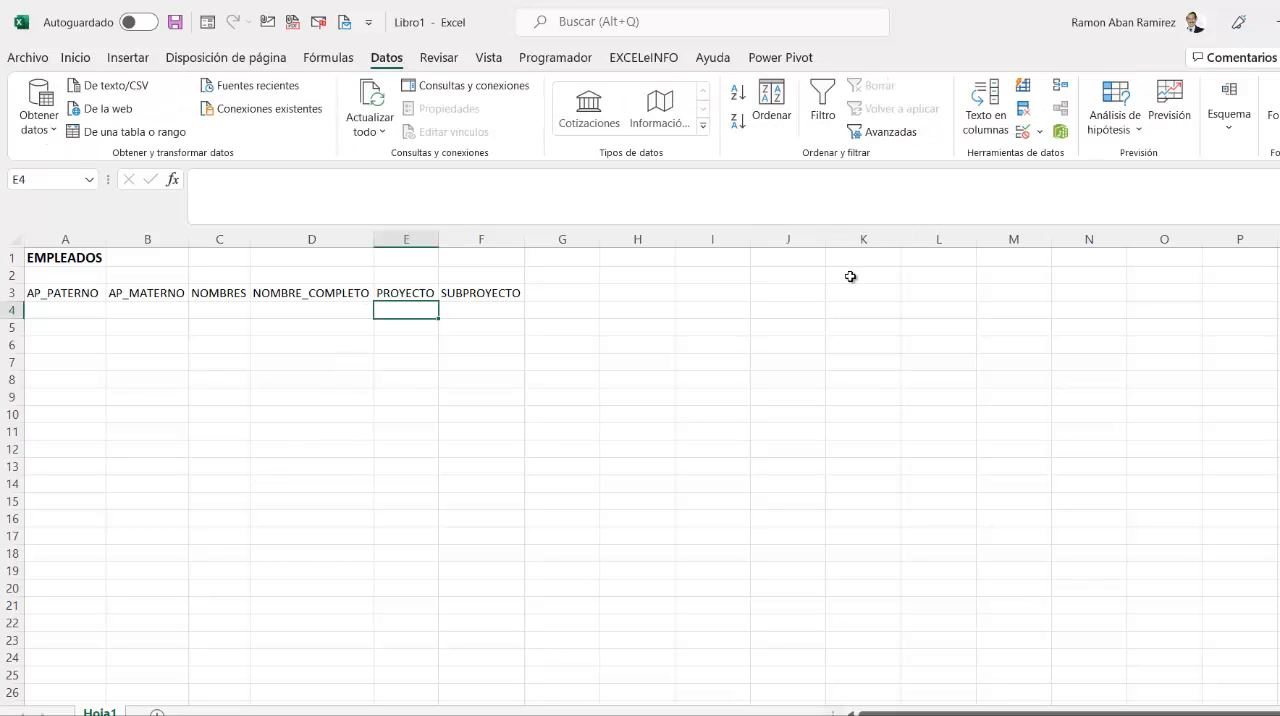
pyautogui.click(1040, 135)
pyautogui.click(379, 435)
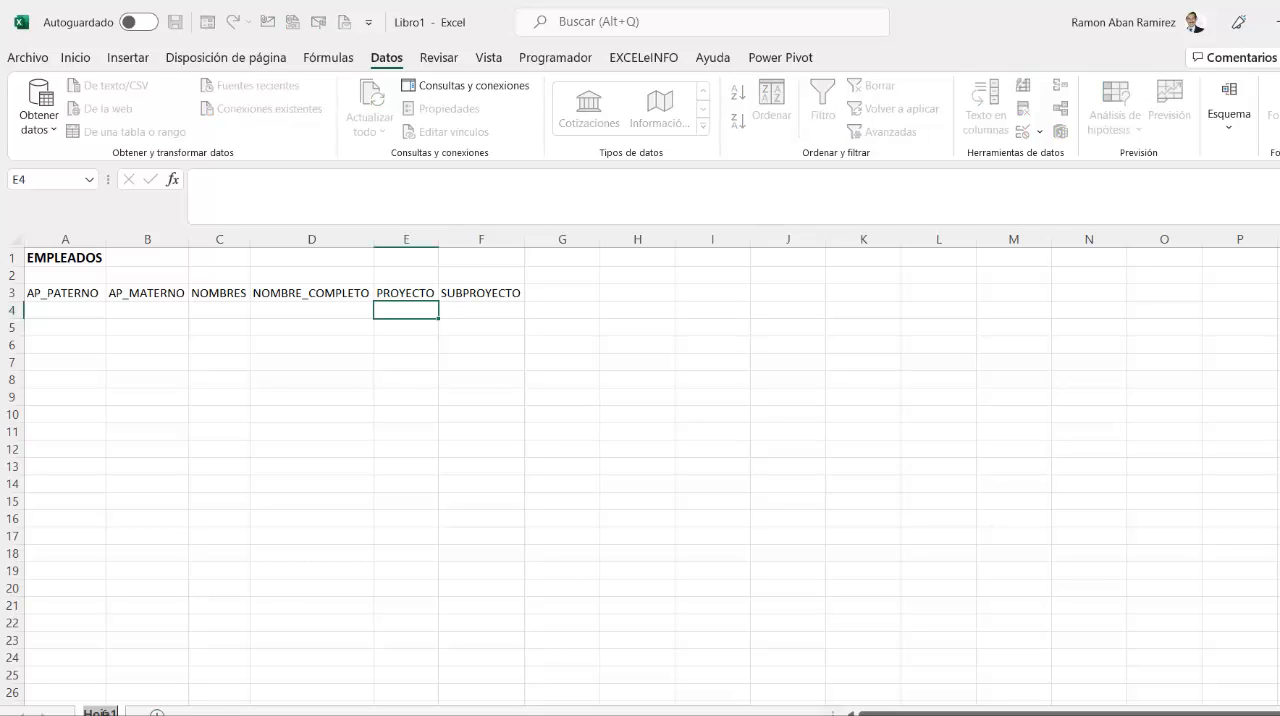
# - Rename the Hoja1 sheet as BD
pyautogui.write('CAPTURA')
pyautogui.press('BackSpace')
pyautogui.press('BackSpace')
pyautogui.press('BackSpace')
pyautogui.press('BackSpace')
pyautogui.press('BackSpace')
pyautogui.press('BackSpace')
pyautogui.write('BD')
pyautogui.press('Return')
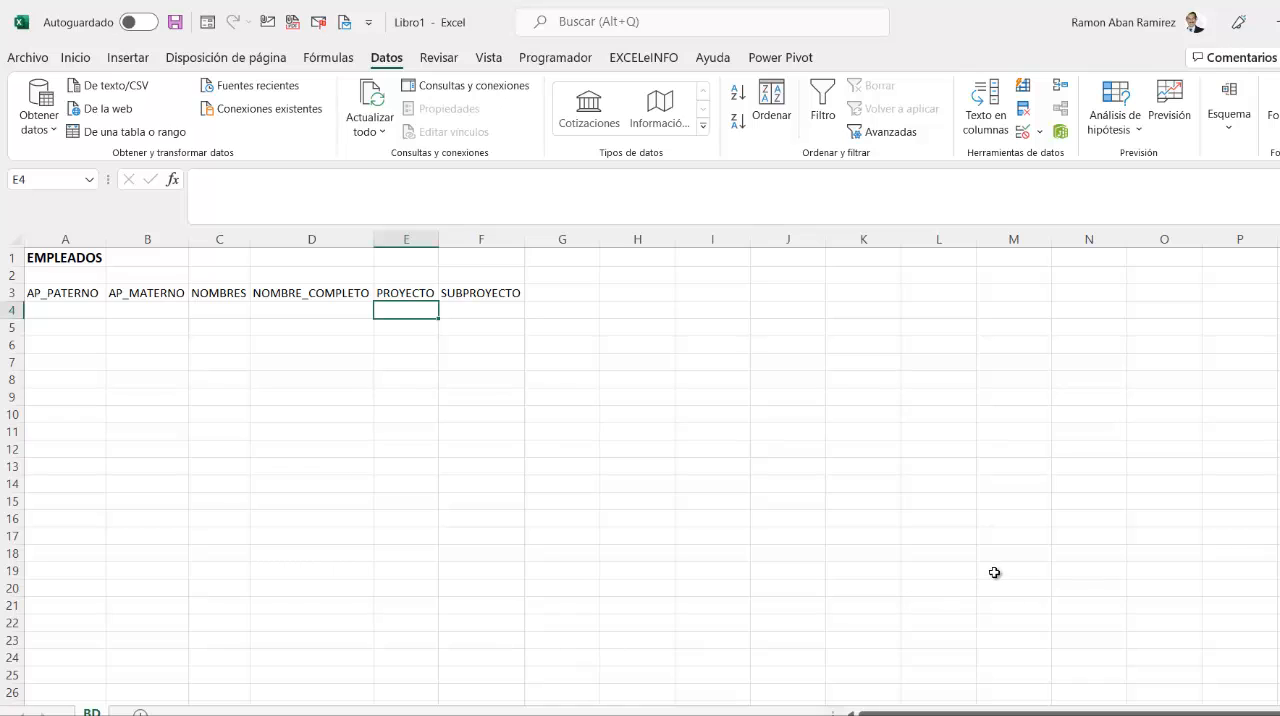
# - Add a new sheet to the workbook and name it CATÁLOGOS
pyautogui.click(140, 712)
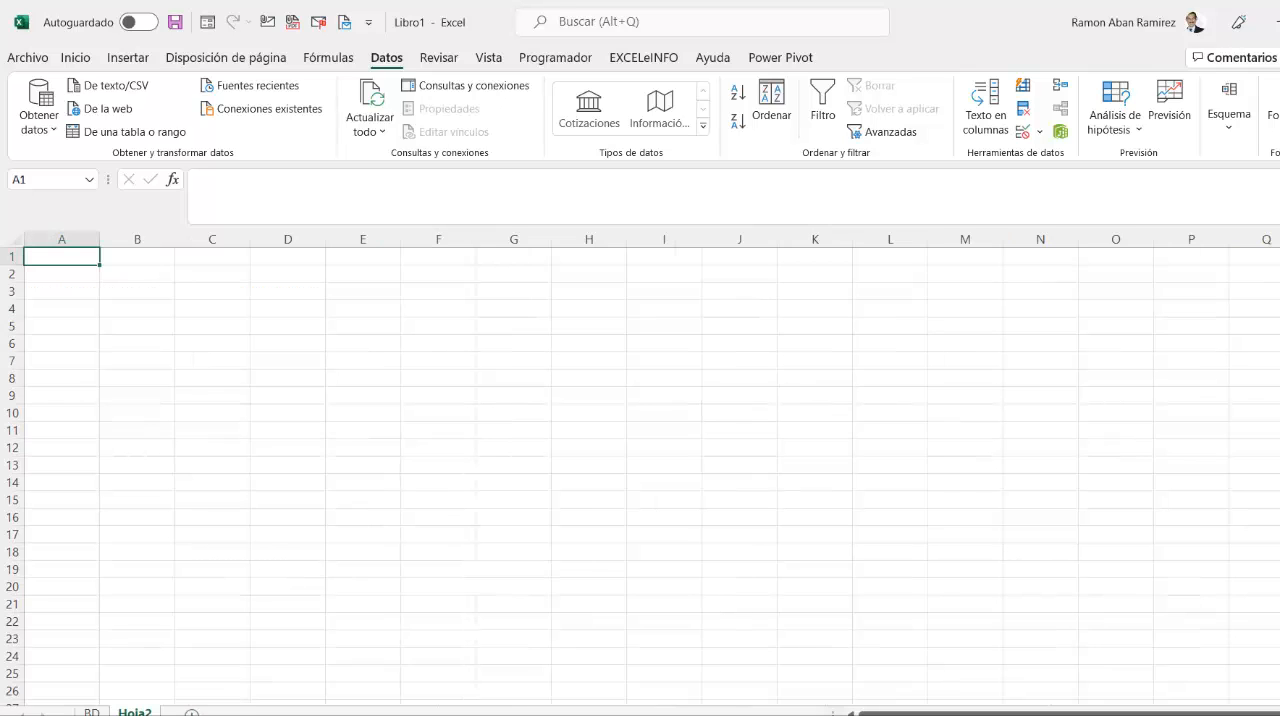
pyautogui.doubleClick(136, 712)
pyautogui.write('CATÁLOGOS')
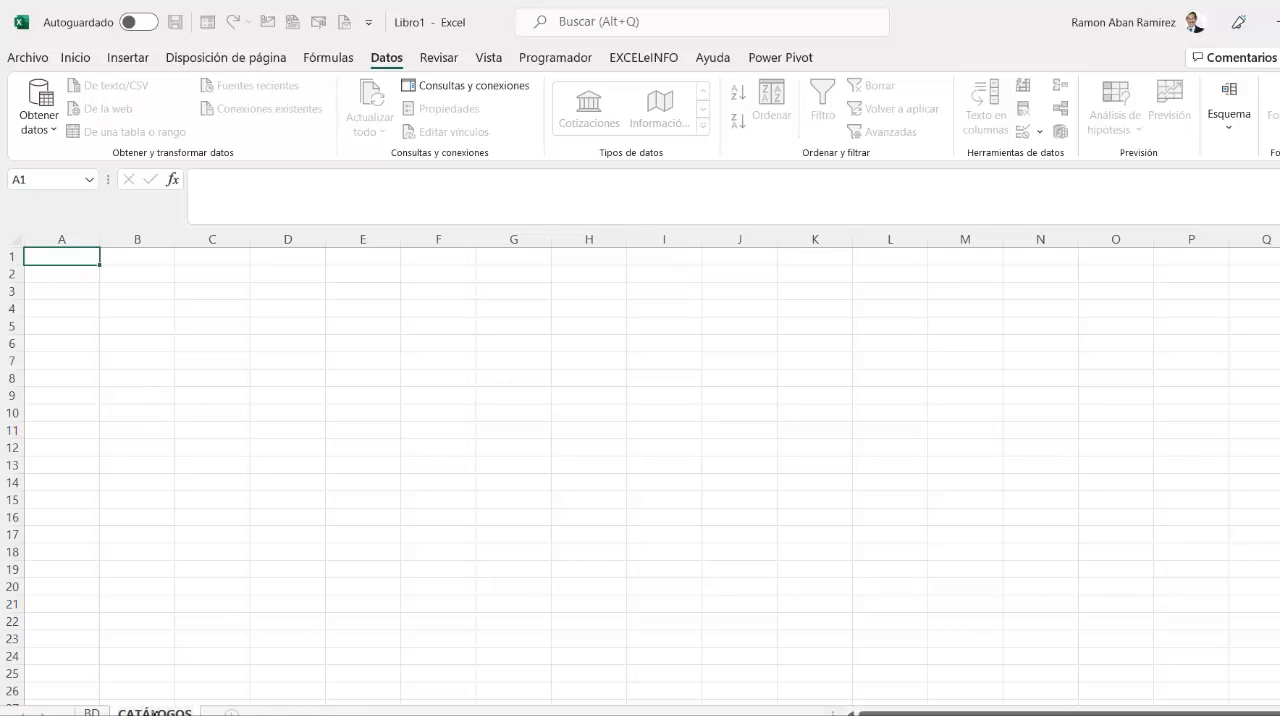
pyautogui.press('Return')
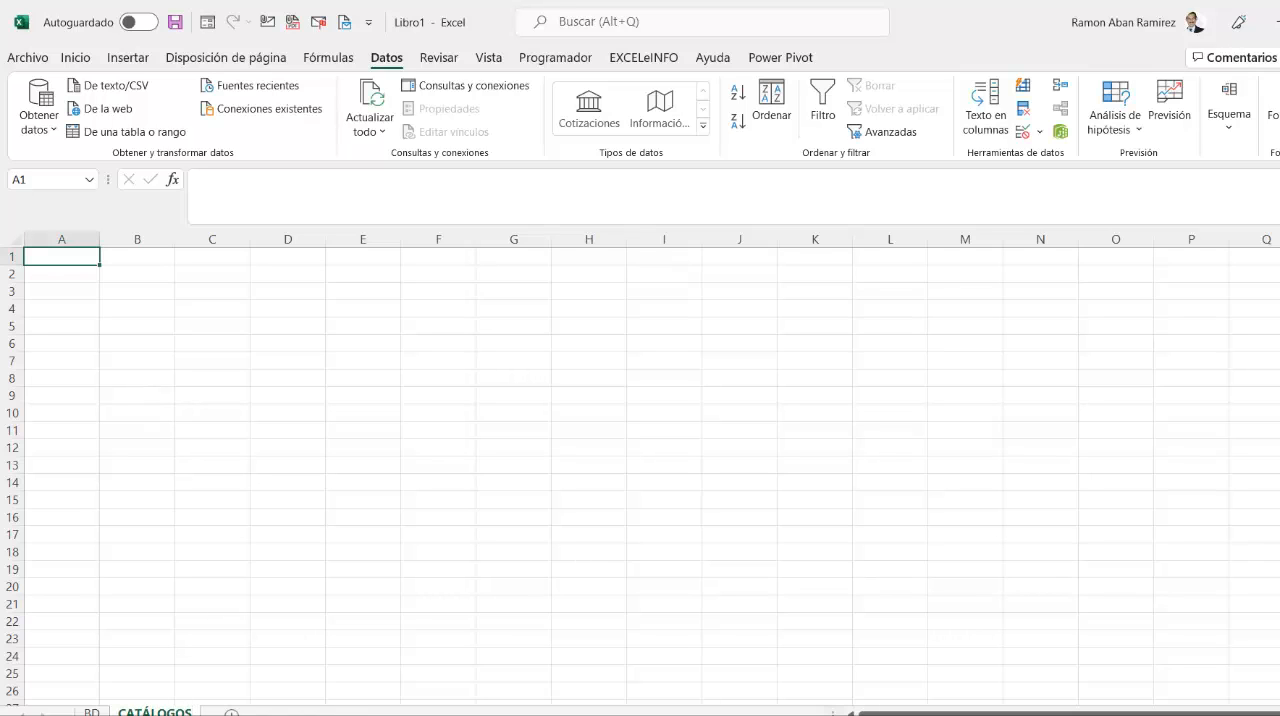
# - Enter the headers PROYECTO in A1 and SUBPROYECTO in B1 of the CATÁLOGOS sheet
pyautogui.write('PROYECTO')
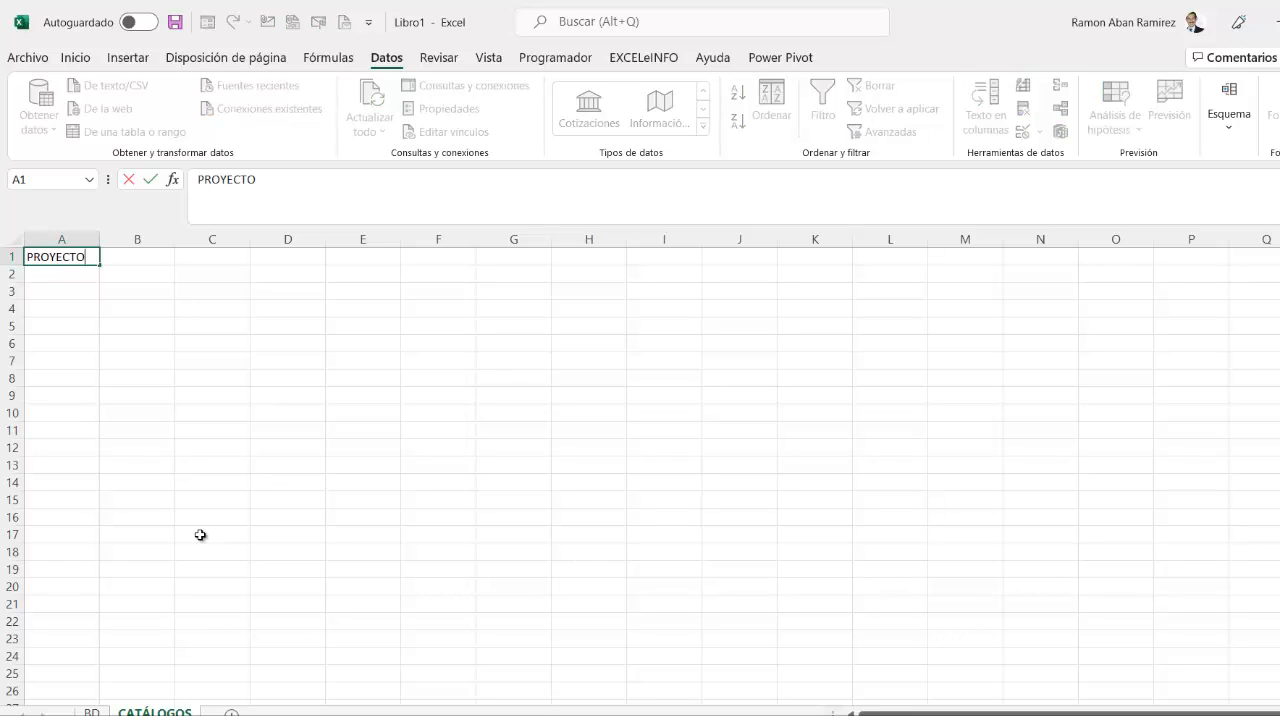
pyautogui.press('Tab')
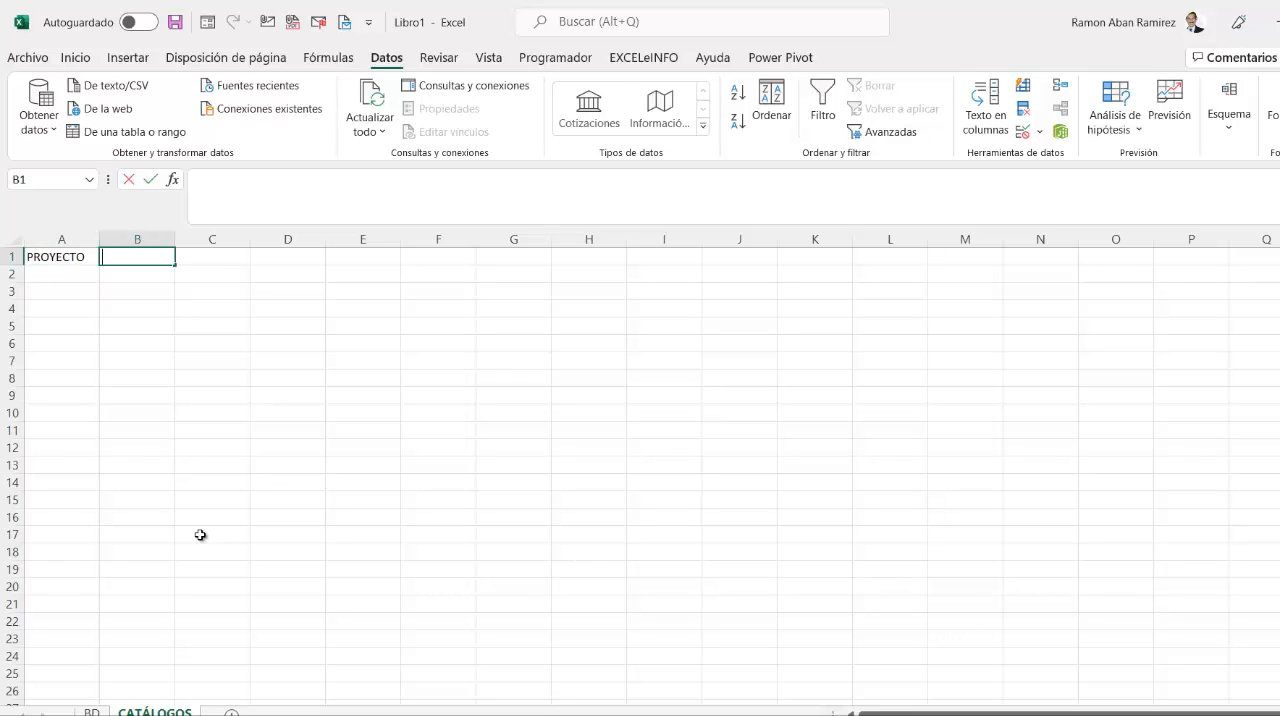
pyautogui.write('SUBPROYECTO')
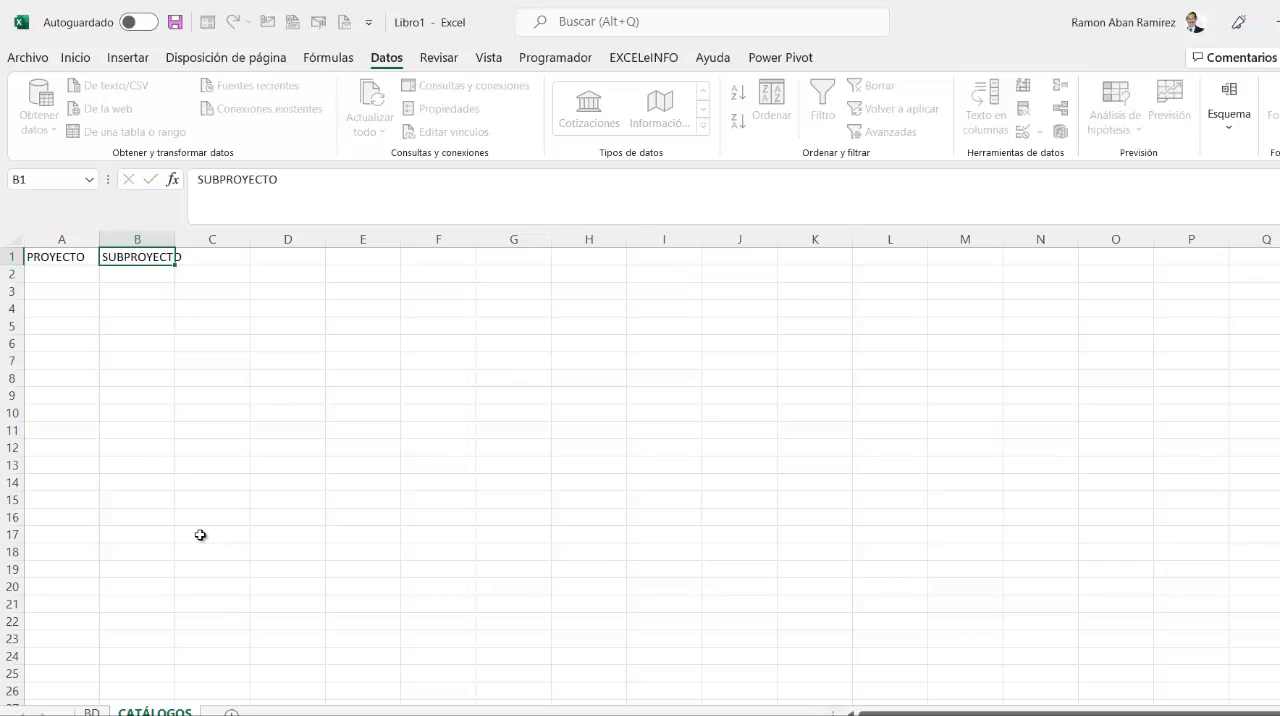
pyautogui.press('Return')
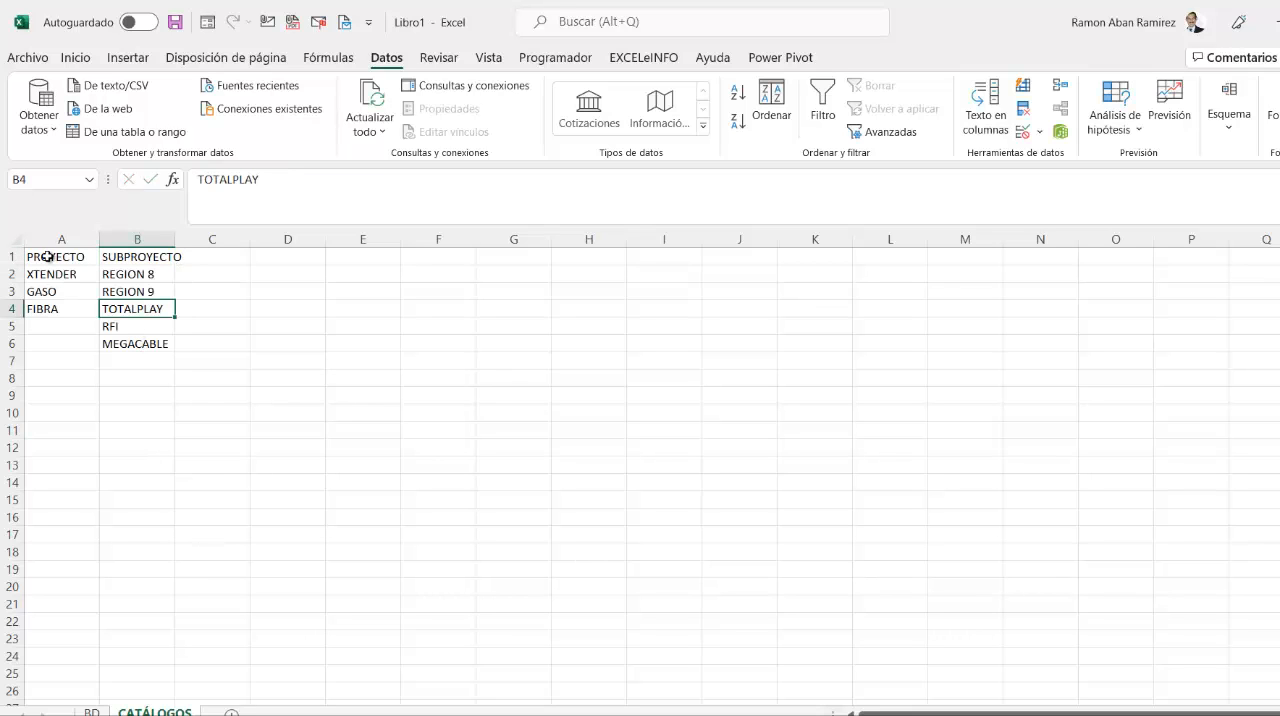
# - Examine the PROYECTO and SUBPROYECTO lists on the CATÁLOGOS sheet and which subprojects belong to each project
pyautogui.moveTo(48, 257); pyautogui.dragTo(65, 309)
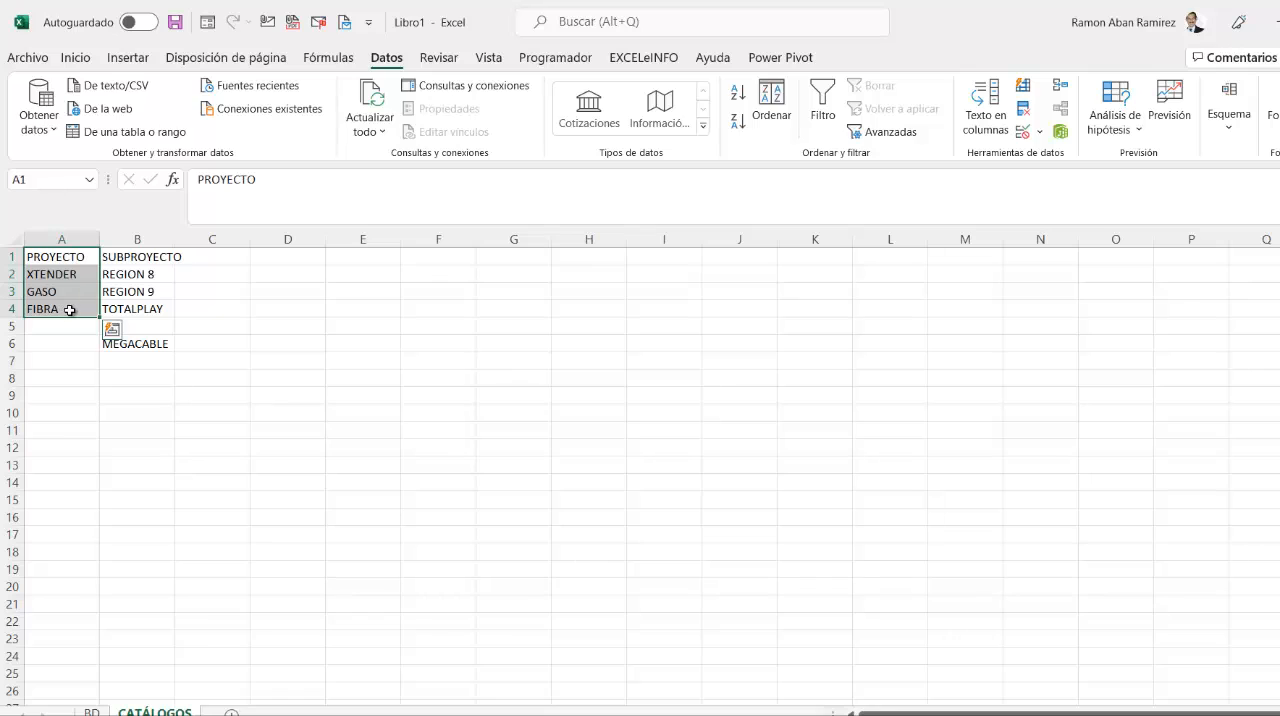
pyautogui.click(139, 253)
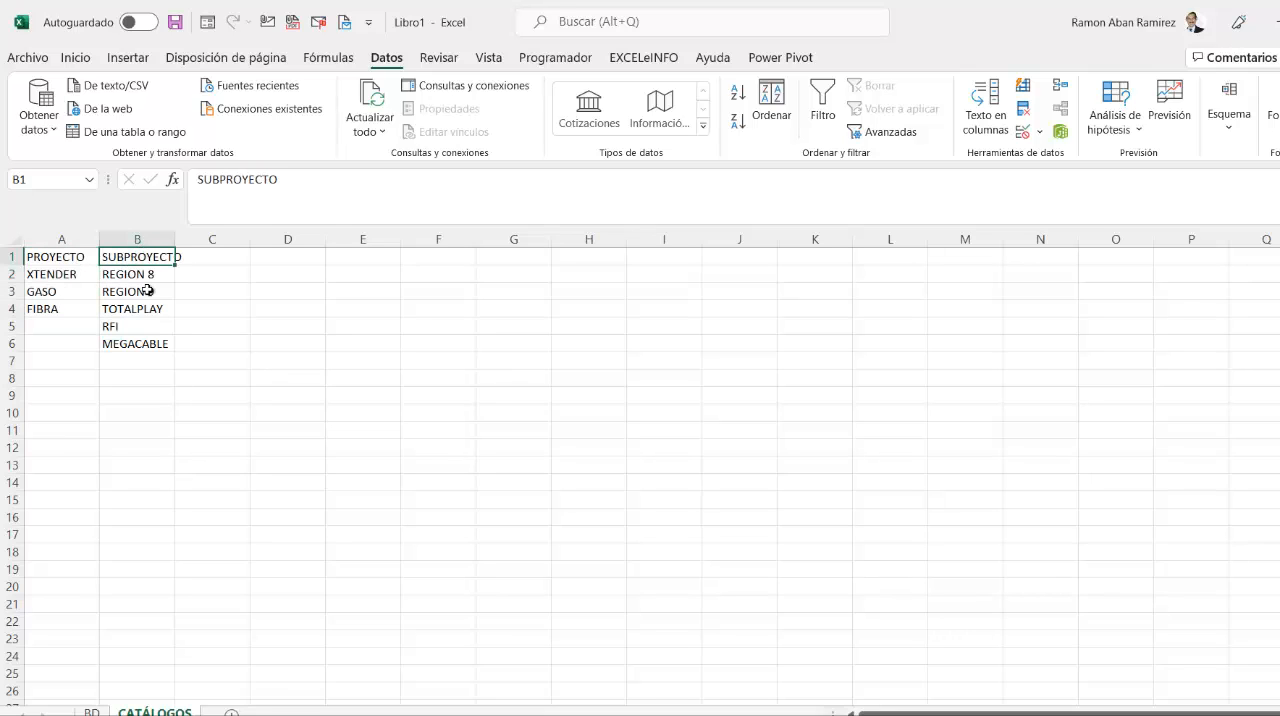
pyautogui.click(95, 281)
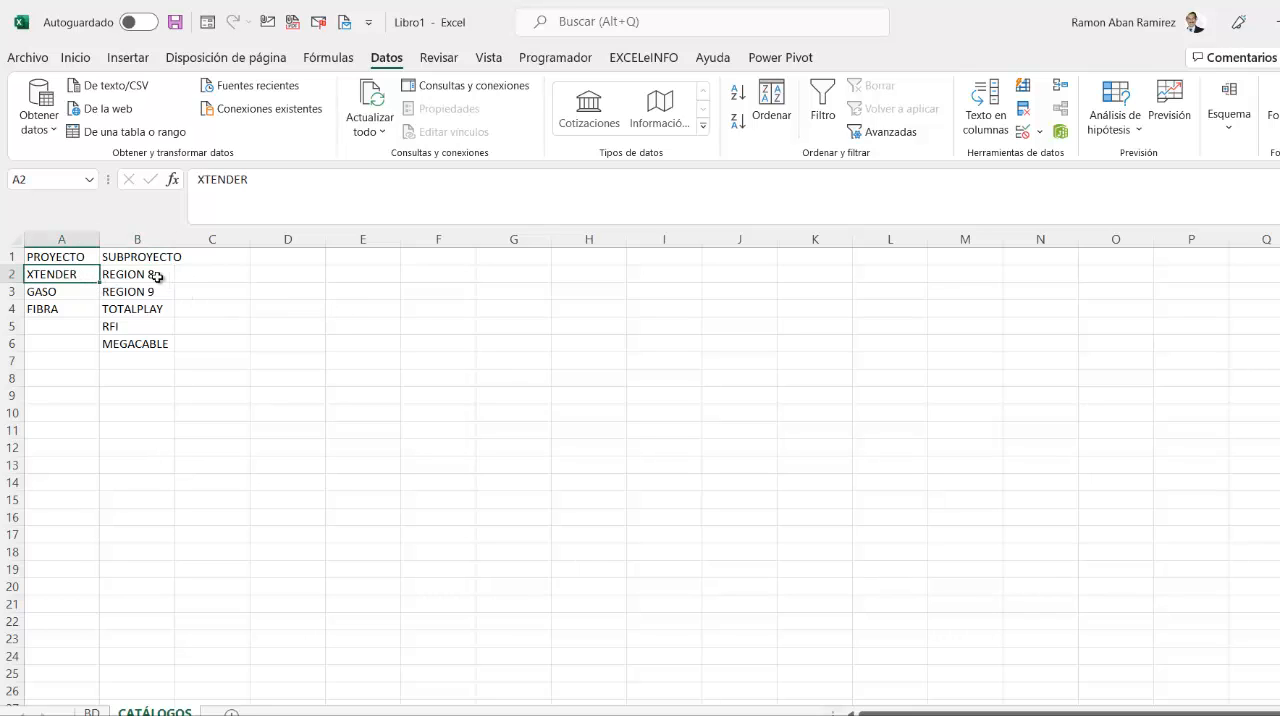
pyautogui.click(49, 290)
pyautogui.moveTo(122, 276); pyautogui.dragTo(143, 336)
pyautogui.click(70, 307)
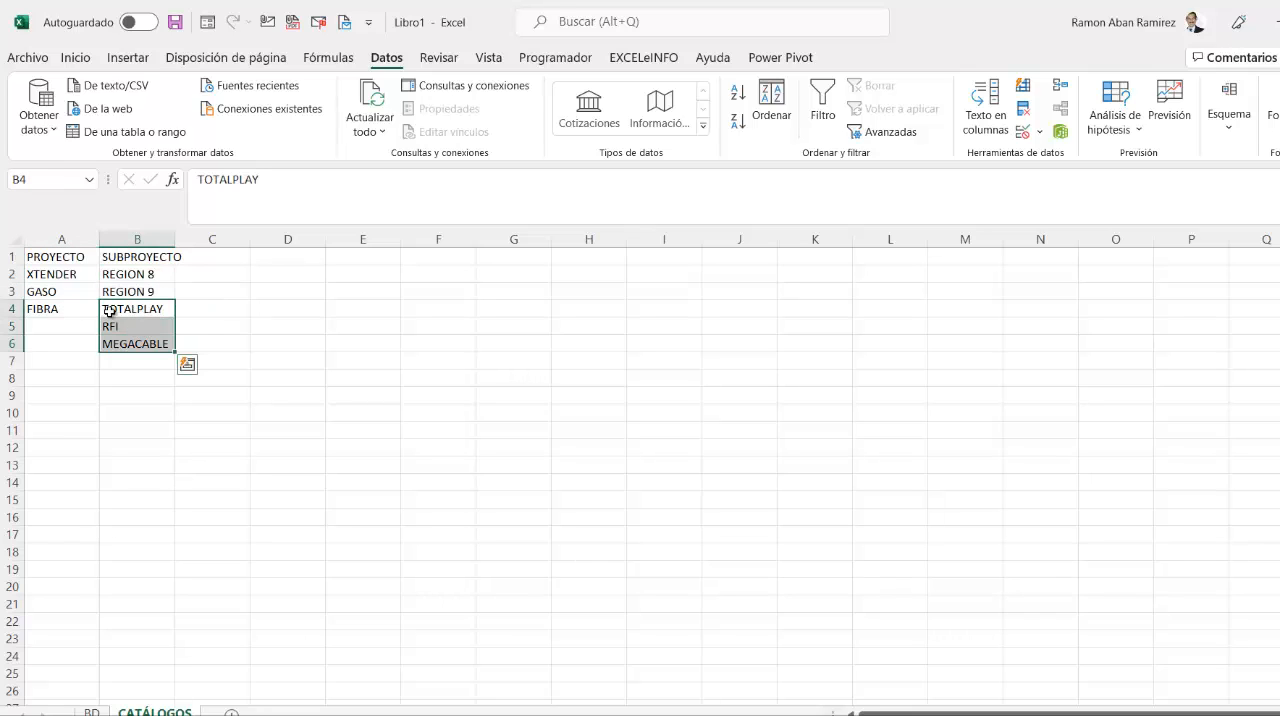
pyautogui.click(70, 304)
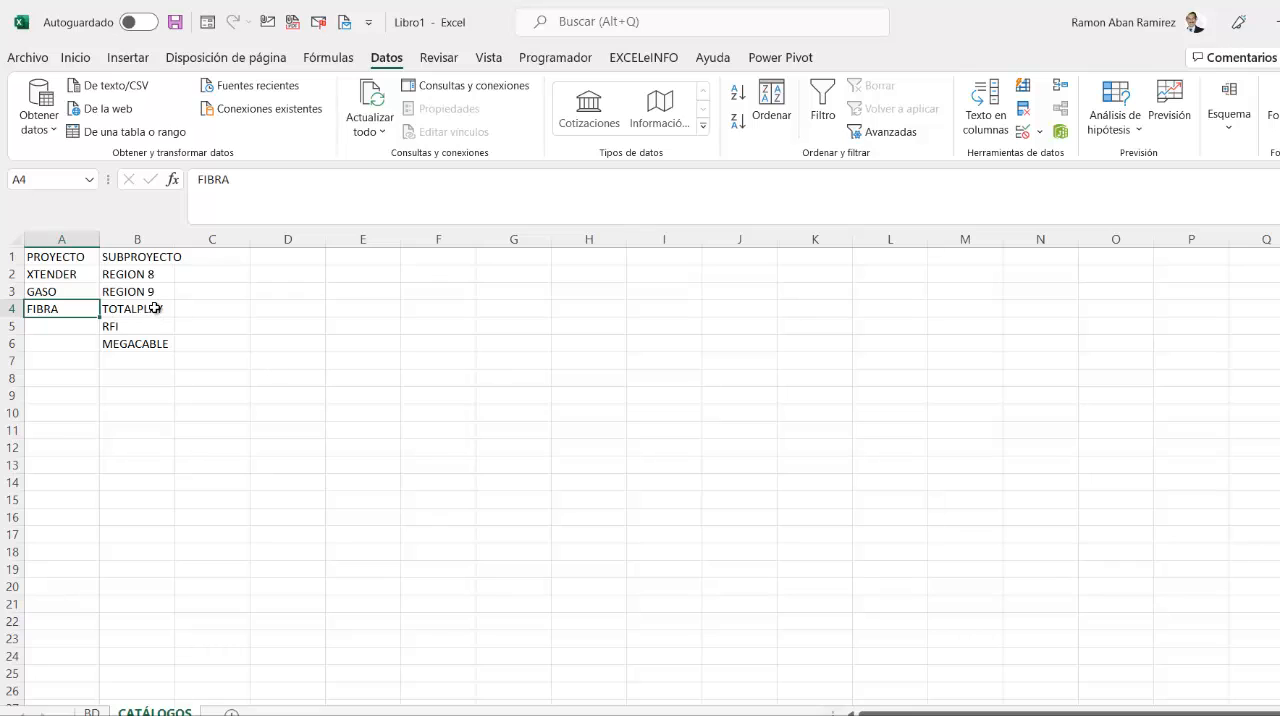
pyautogui.moveTo(161, 307); pyautogui.dragTo(162, 346)
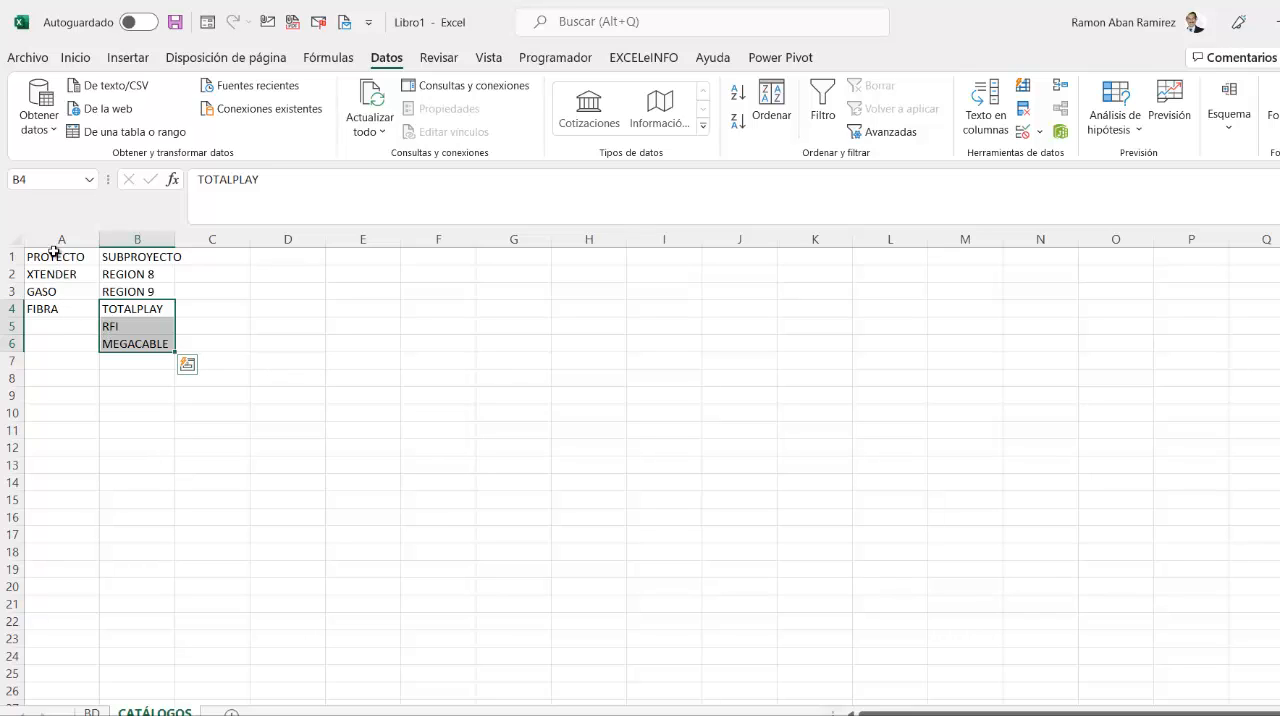
pyautogui.moveTo(68, 257); pyautogui.dragTo(90, 311)
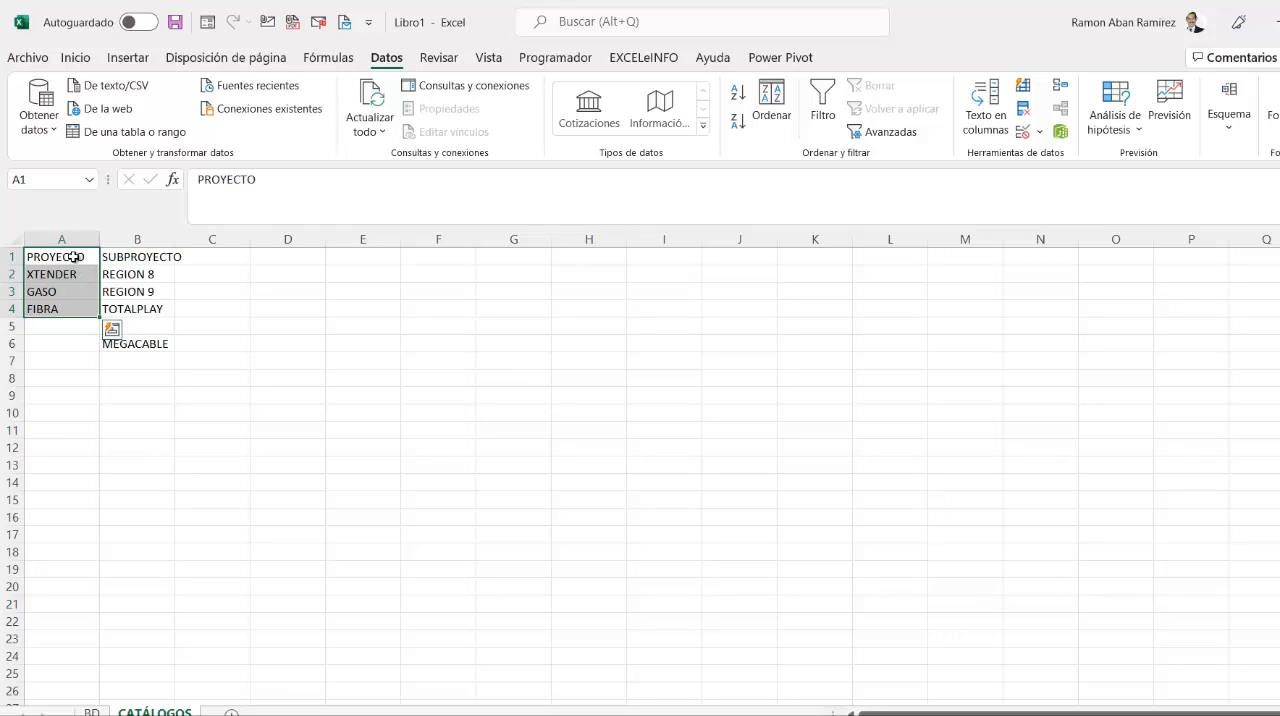
pyautogui.click(70, 257)
pyautogui.moveTo(70, 266); pyautogui.dragTo(74, 306)
pyautogui.hotkey('ctrl', 'v')
pyautogui.click(65, 259)
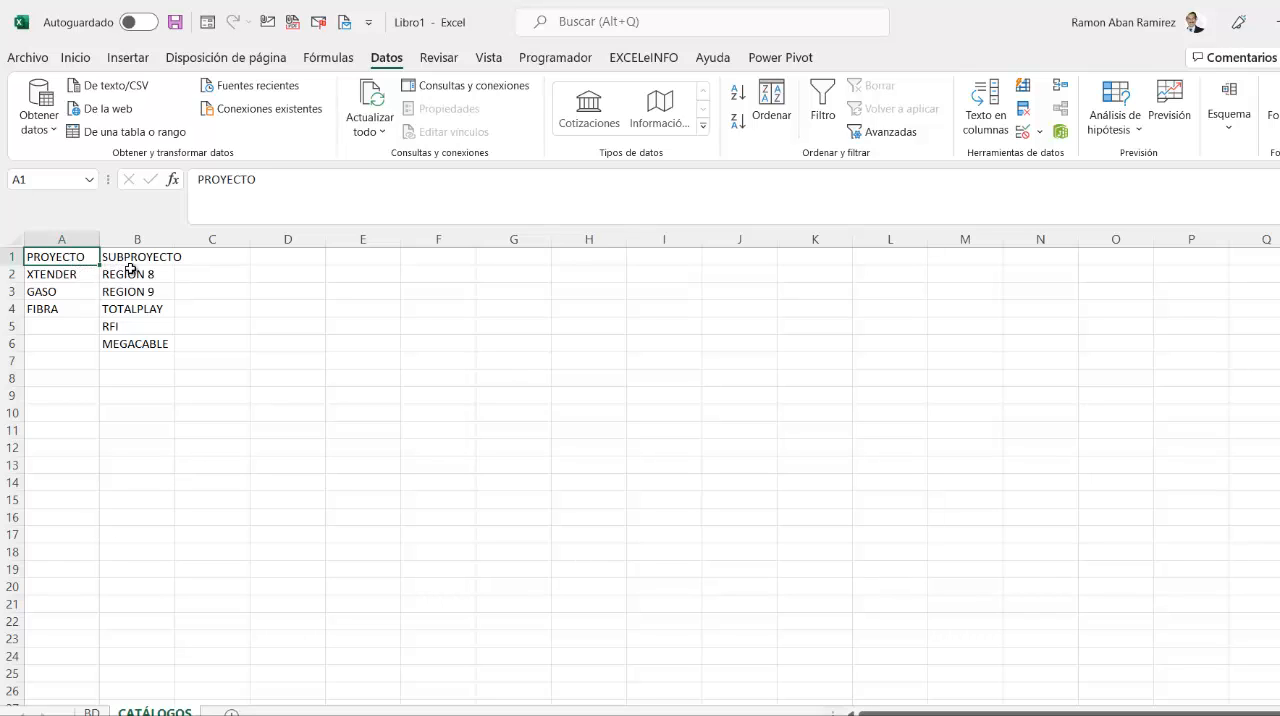
pyautogui.moveTo(140, 258); pyautogui.dragTo(143, 343)
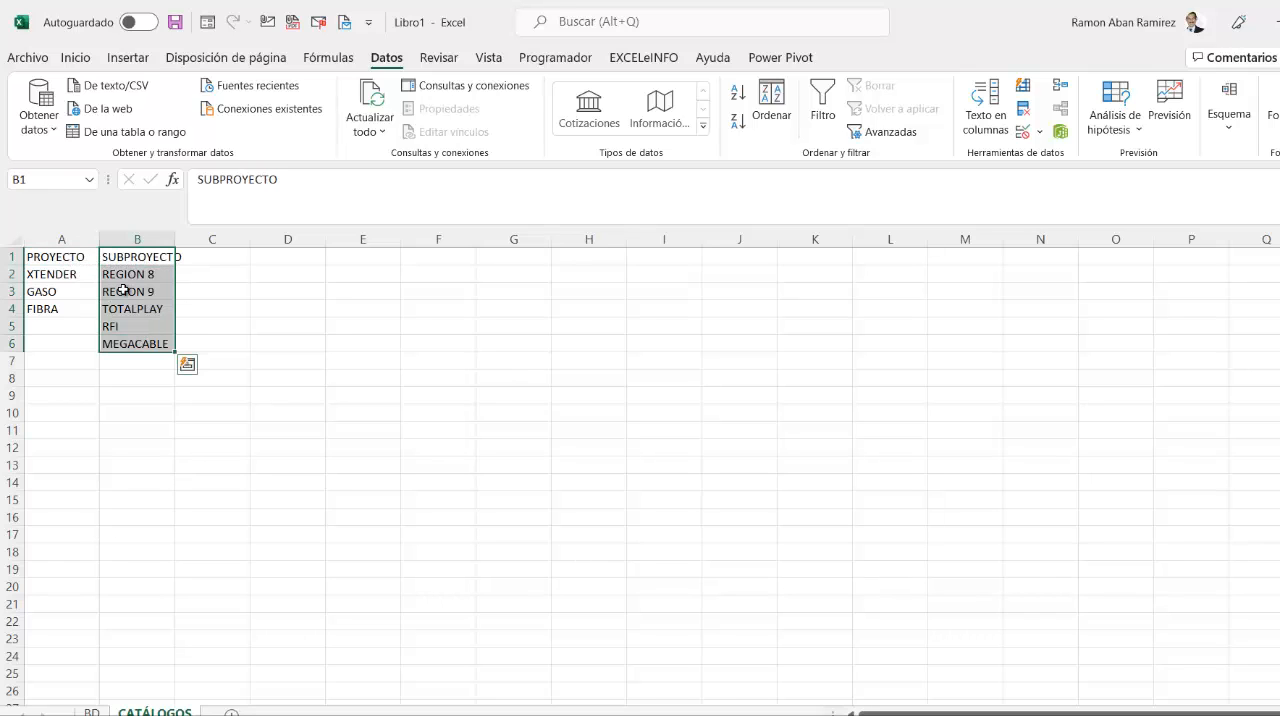
pyautogui.click(152, 292)
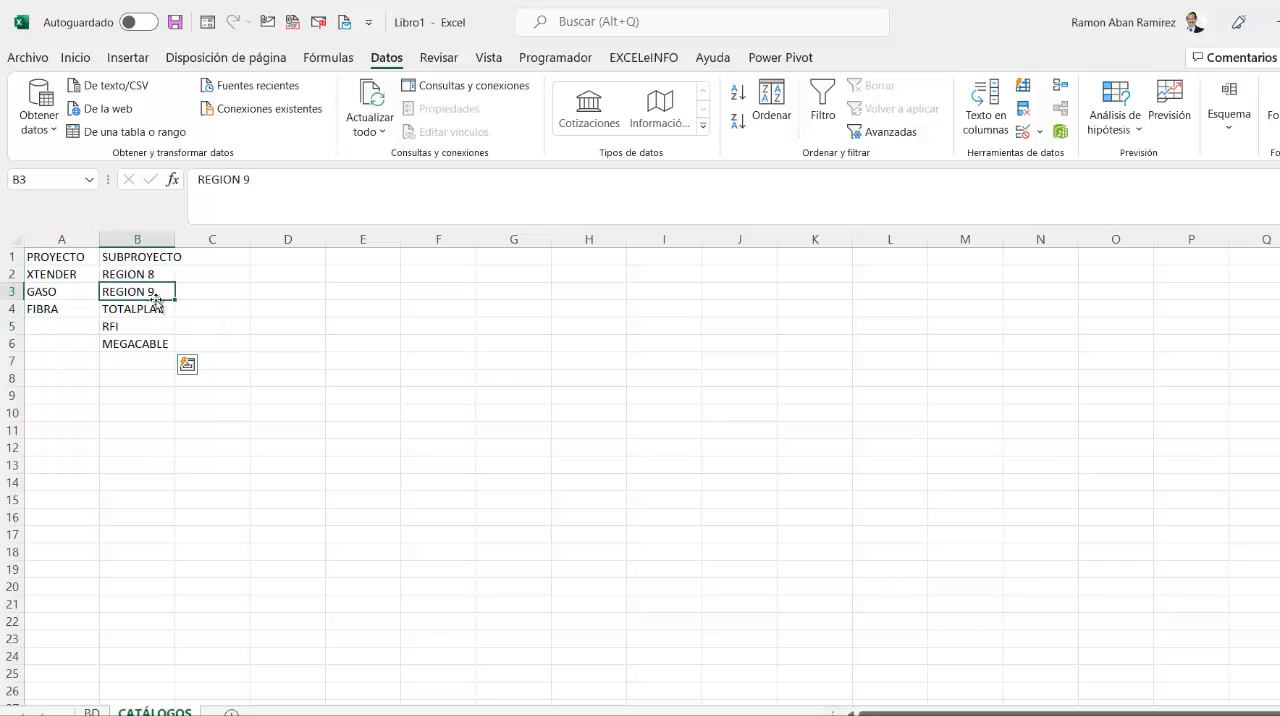
# - Start data validation for cell E4 under PROYECTO on the BD sheet, with Lista as the allowed type
pyautogui.click(92, 711)
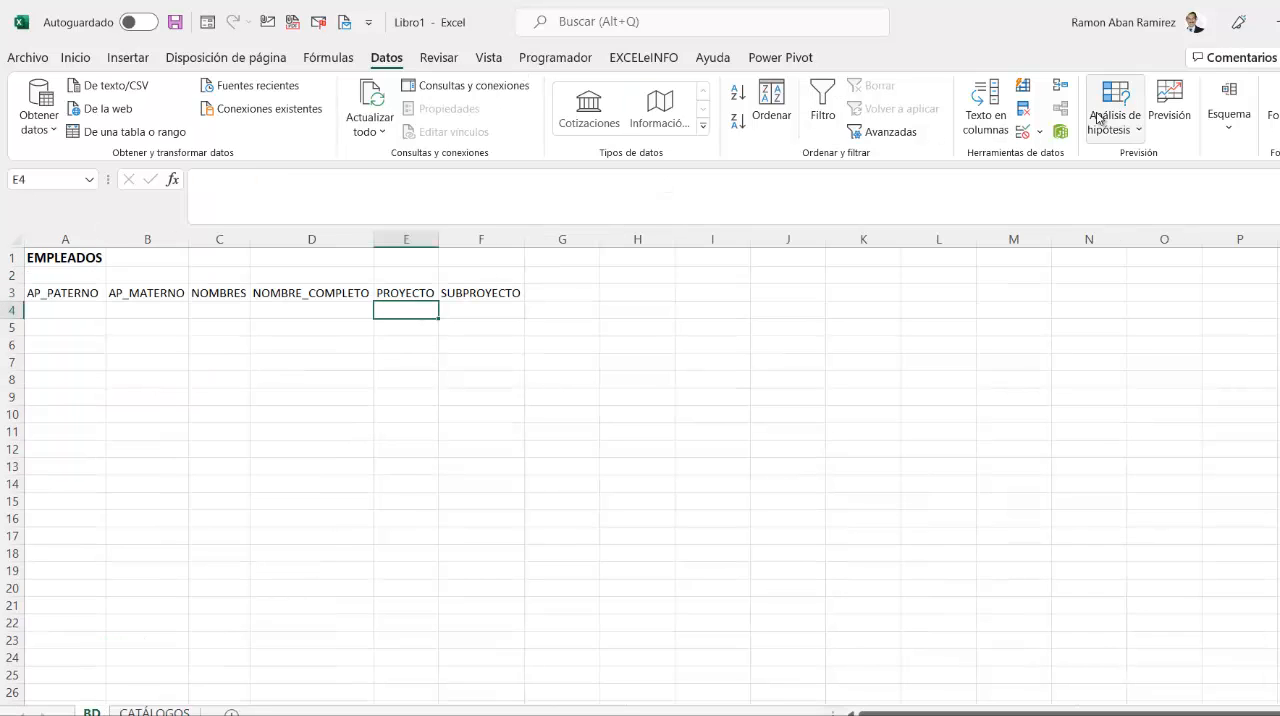
pyautogui.click(1037, 137)
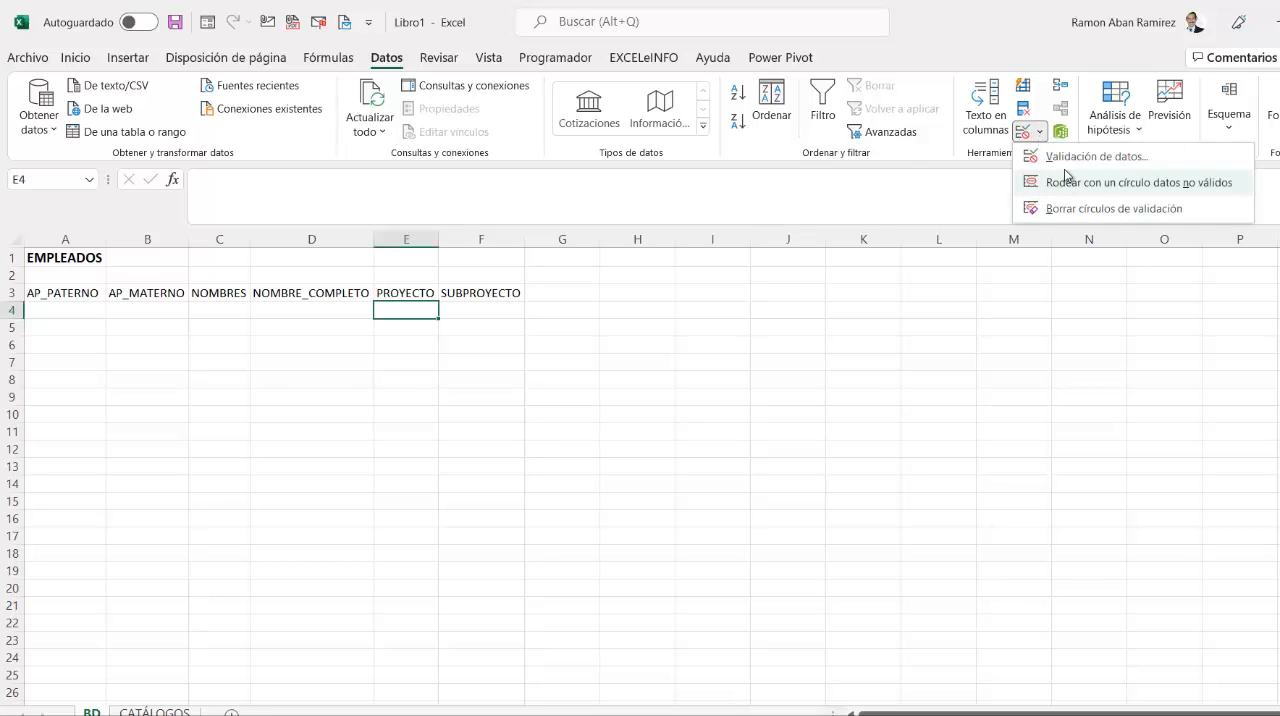
pyautogui.click(1060, 155)
pyautogui.click(879, 238)
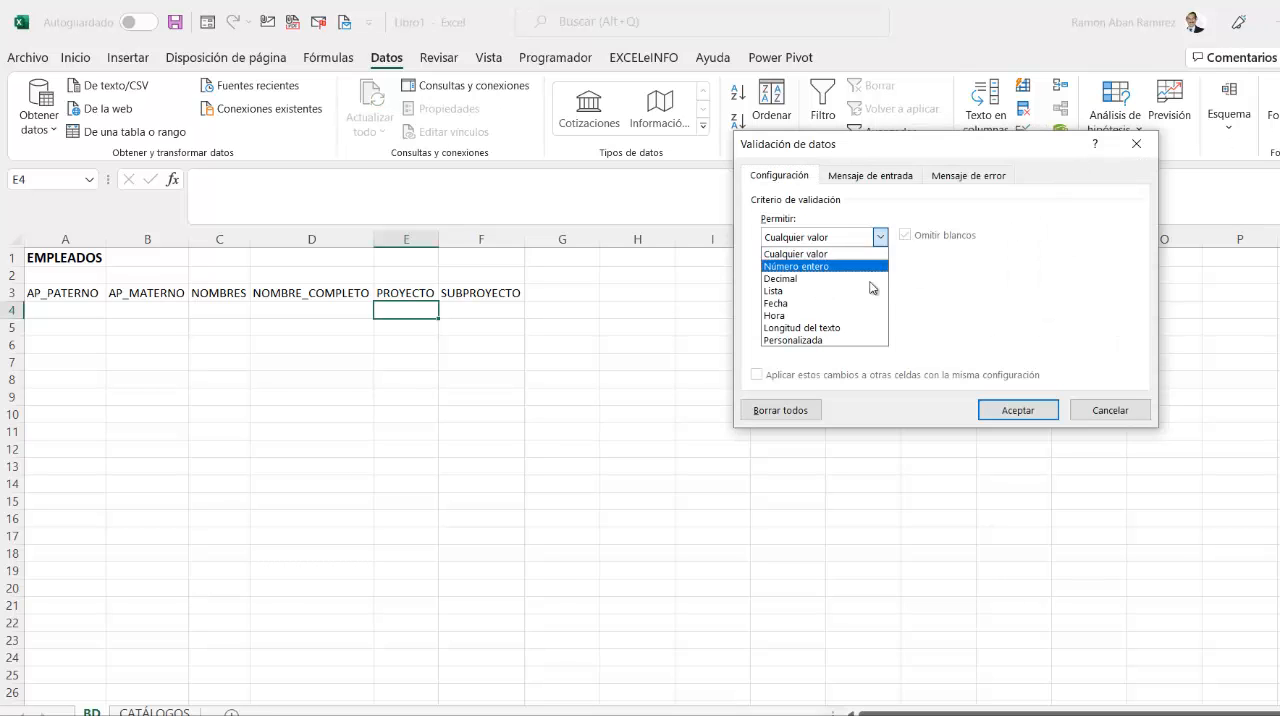
pyautogui.click(872, 290)
# - Set the validation list's source to =CATÁLOGOS!$A$1:$A$4 and apply it to the cell
pyautogui.click(1024, 313)
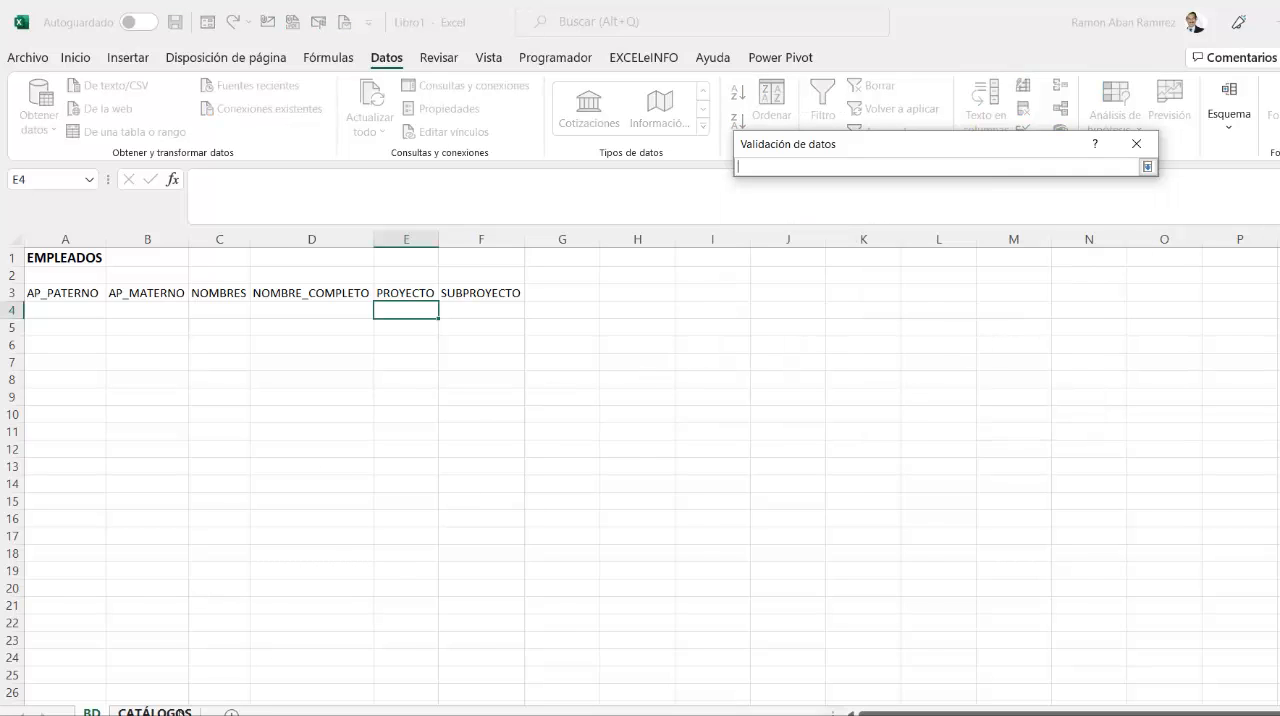
pyautogui.click(182, 711)
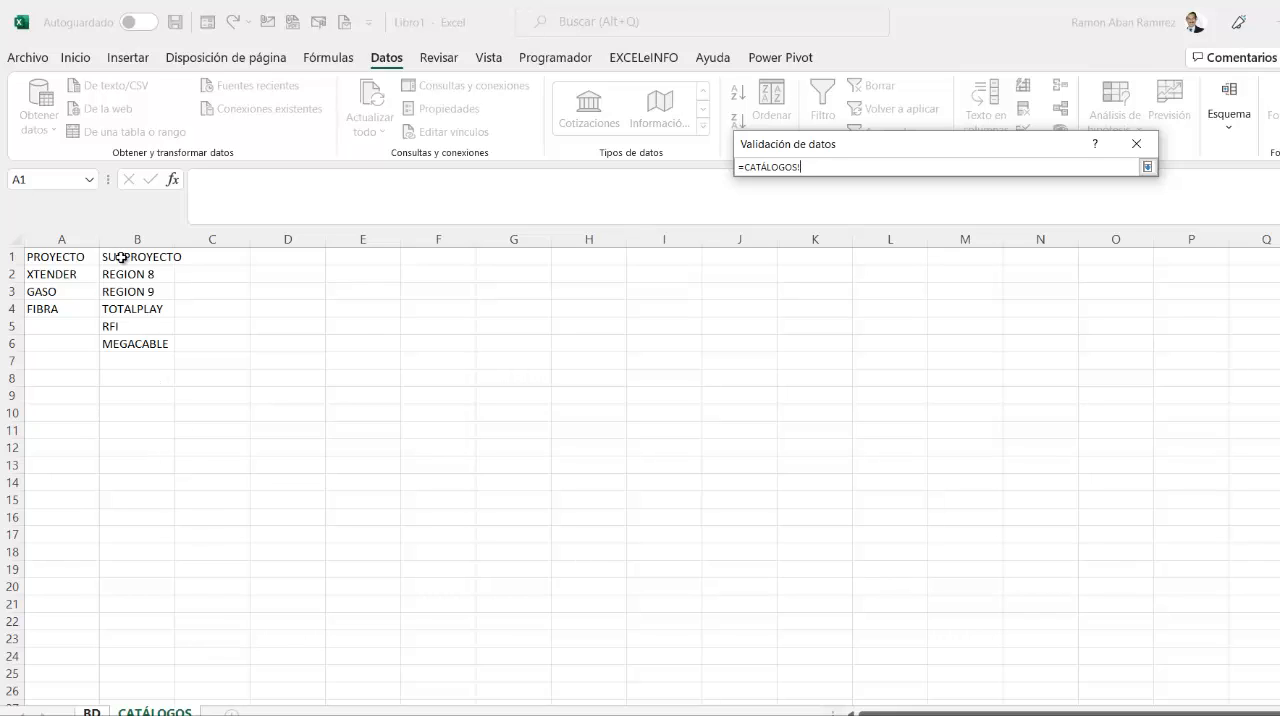
pyautogui.moveTo(65, 258); pyautogui.dragTo(65, 310)
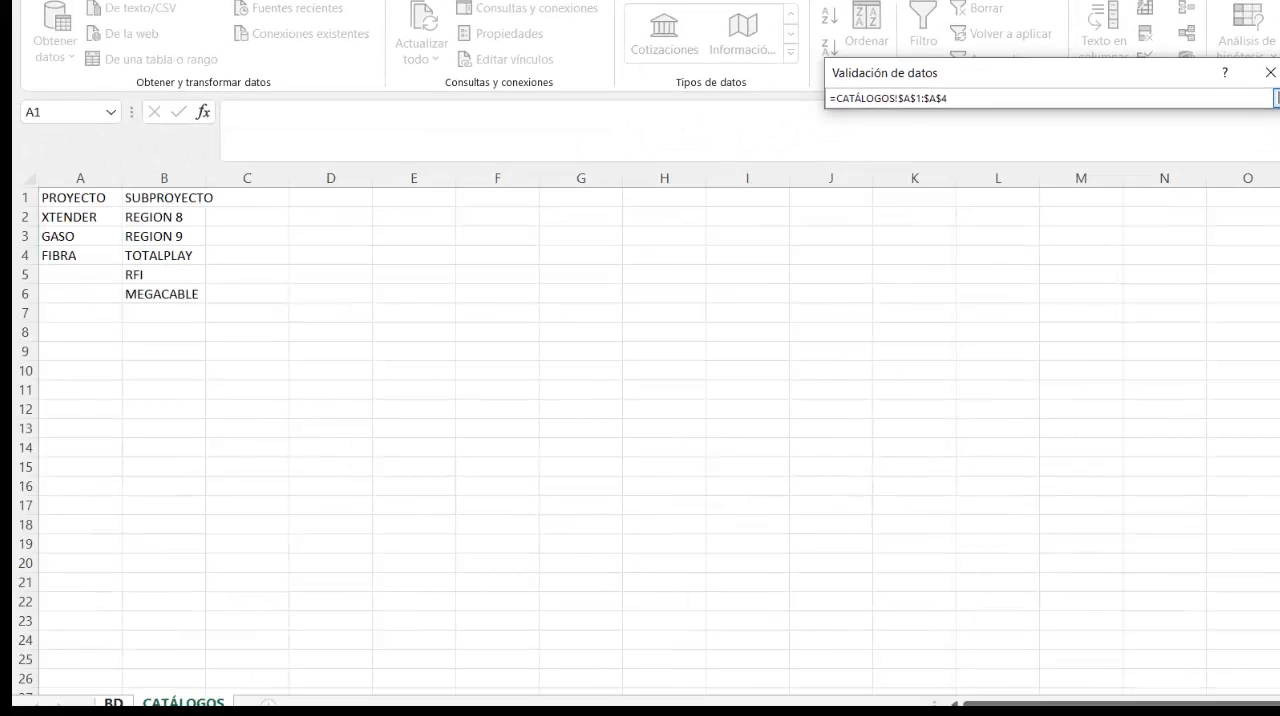
pyautogui.click(1276, 98)
pyautogui.click(1125, 362)
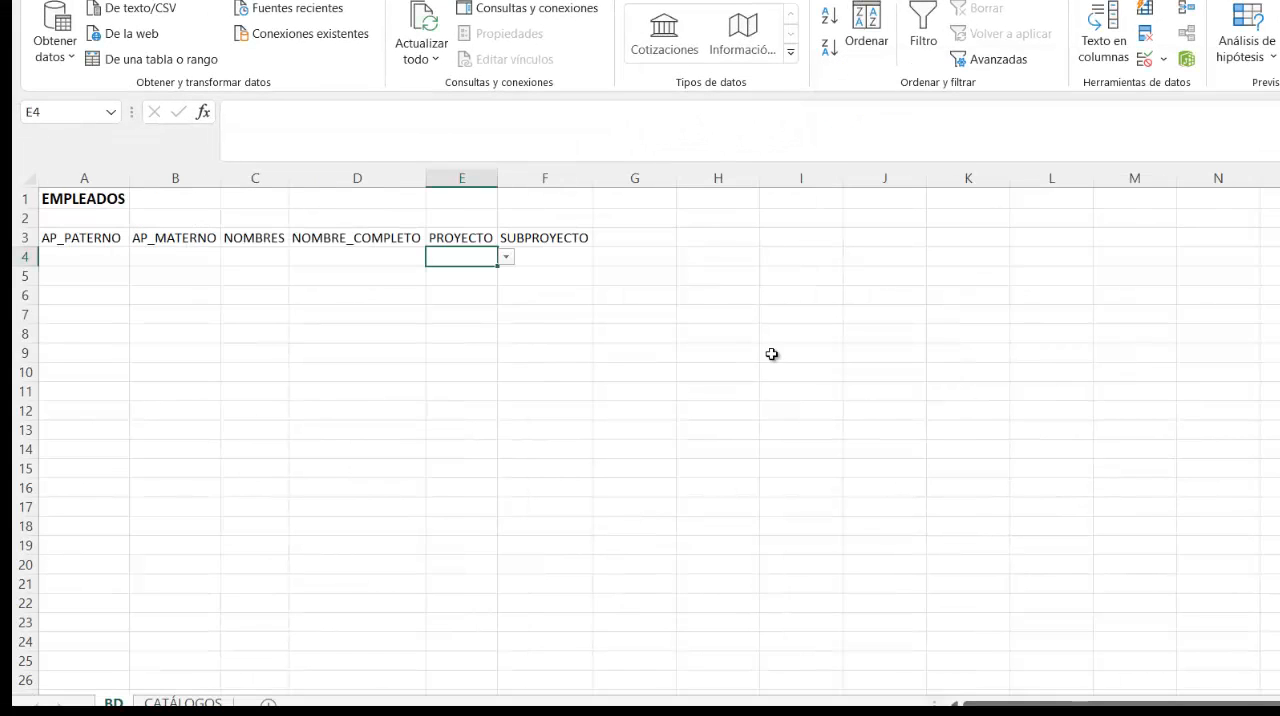
# - Check the options offered by E4's dropdown list and review the source range in its data validation settings
pyautogui.click(507, 258)
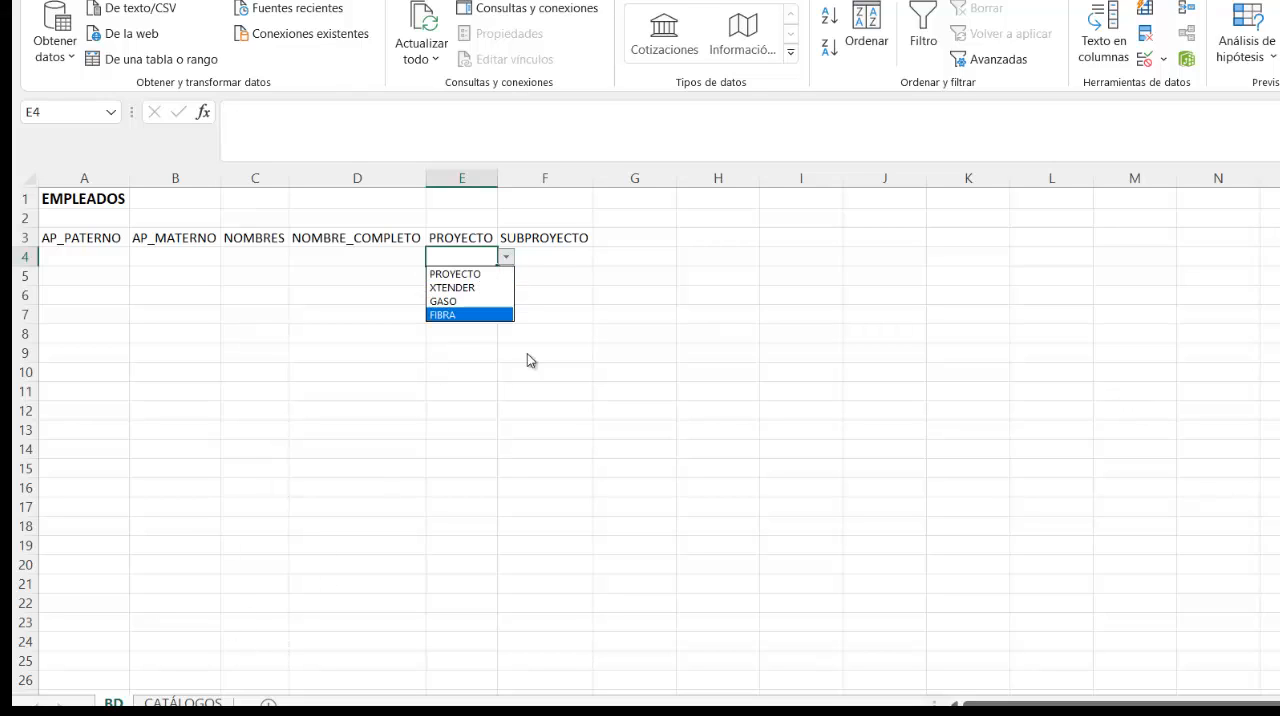
pyautogui.click(1164, 62)
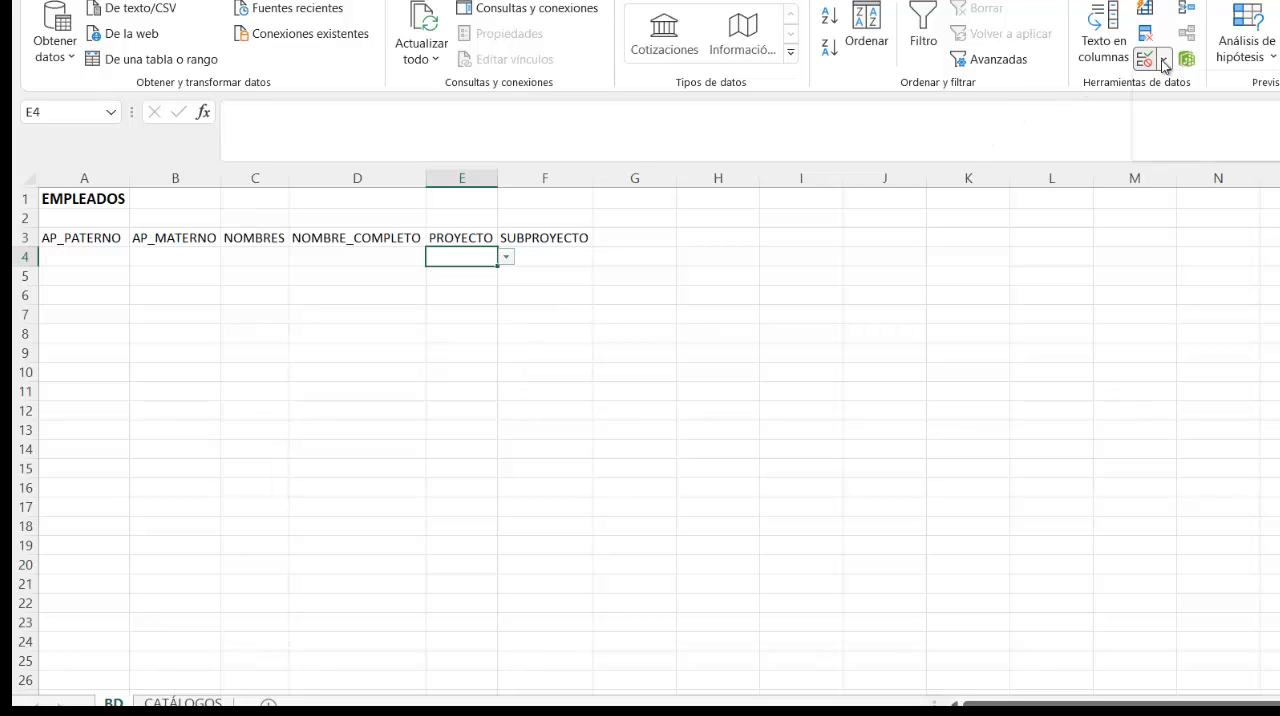
pyautogui.click(1200, 89)
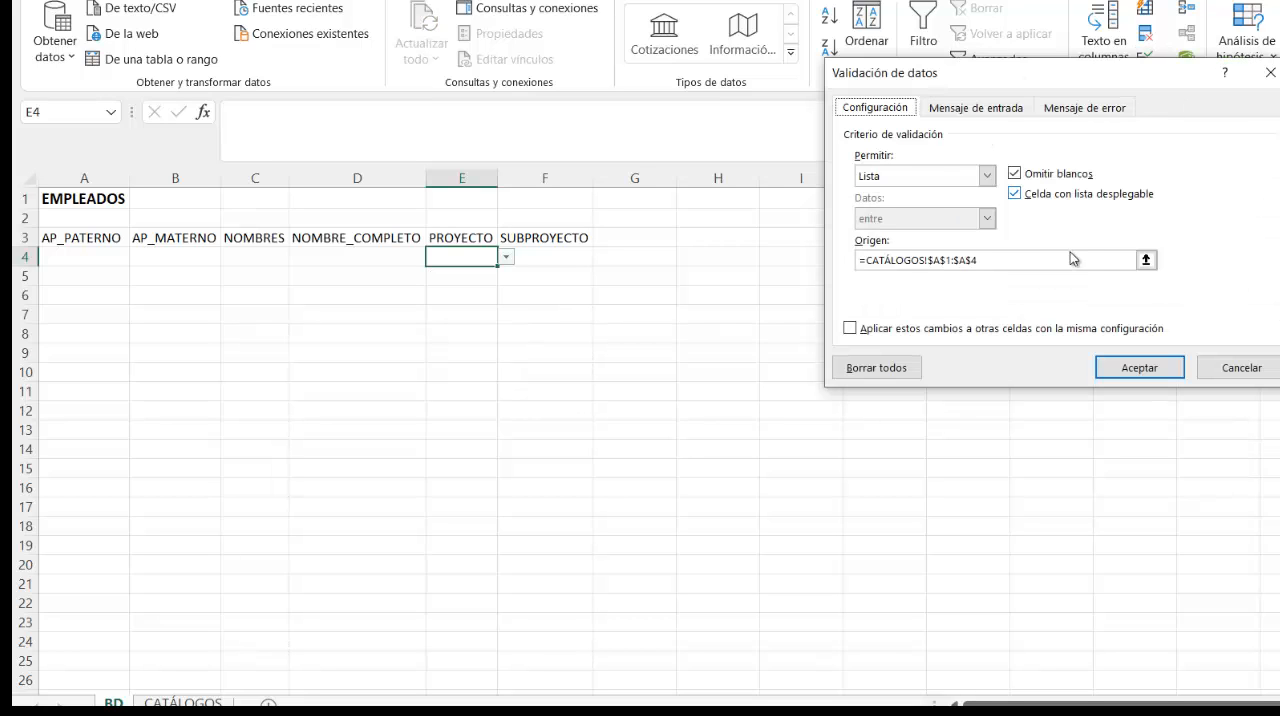
pyautogui.click(953, 263)
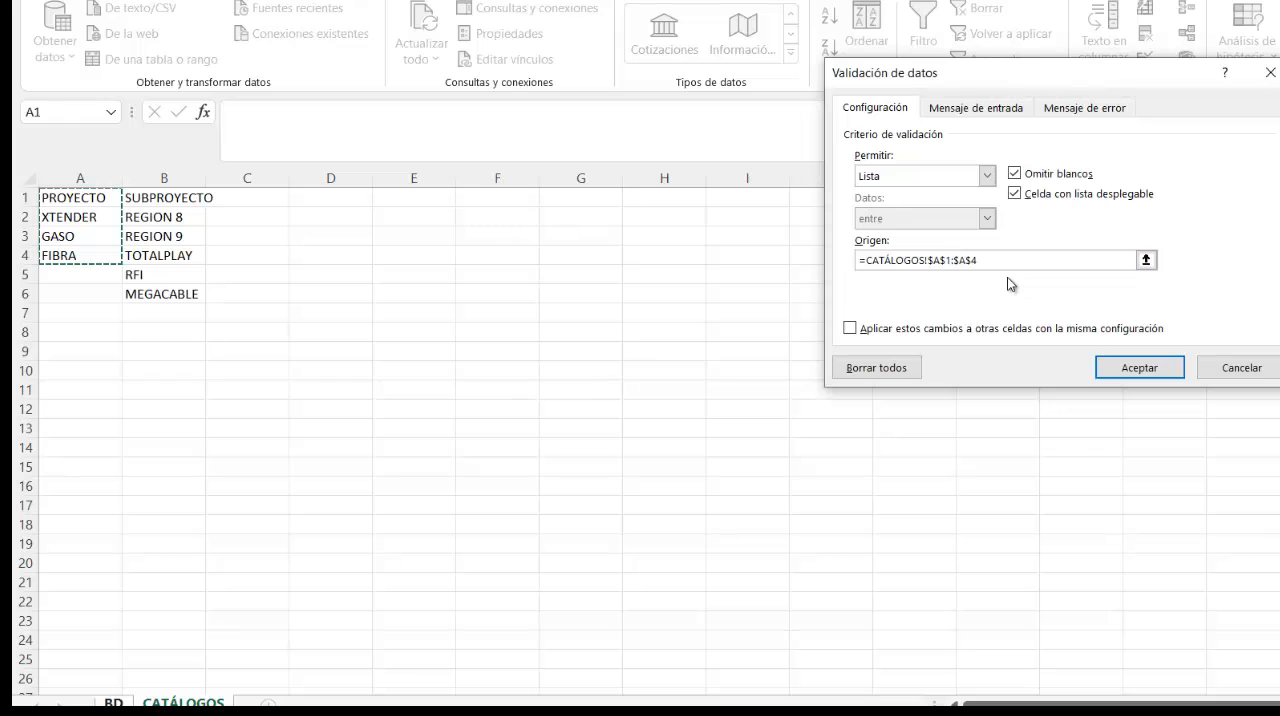
pyautogui.click(1130, 370)
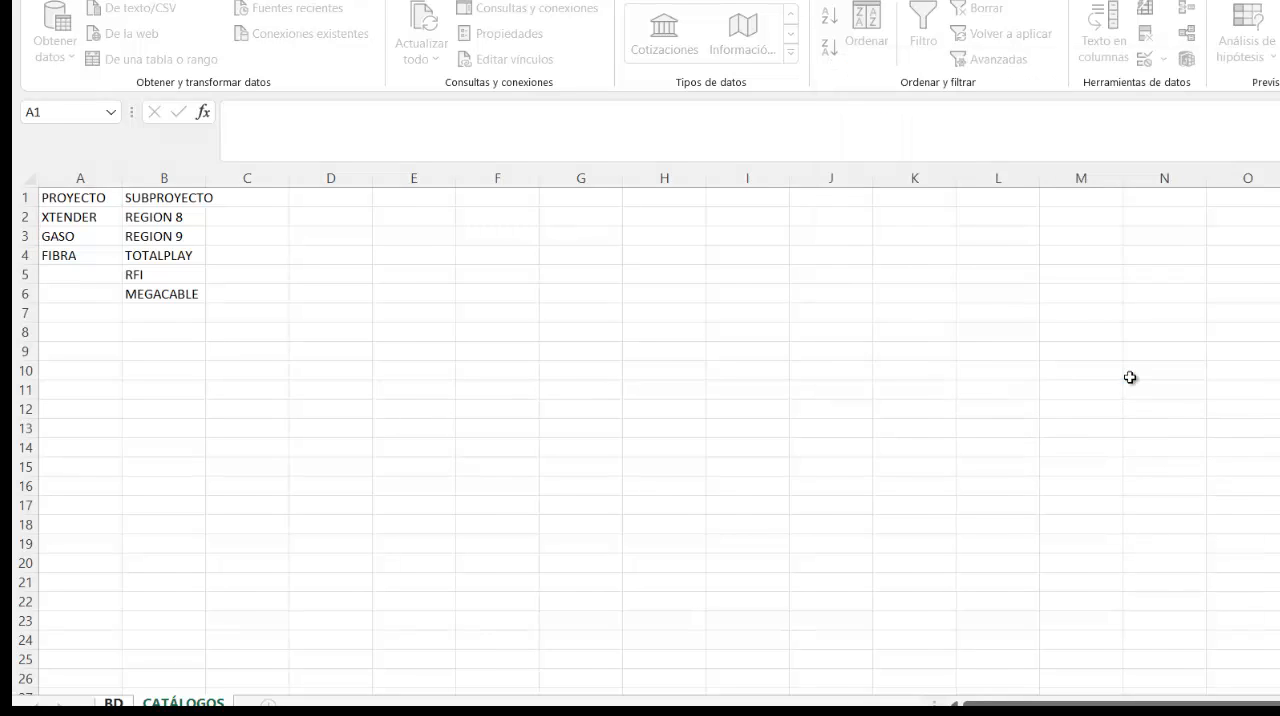
# - Add TELMEX as a new project in cell A5 of the CATÁLOGOS sheet, below FIBRA
pyautogui.click(506, 257)
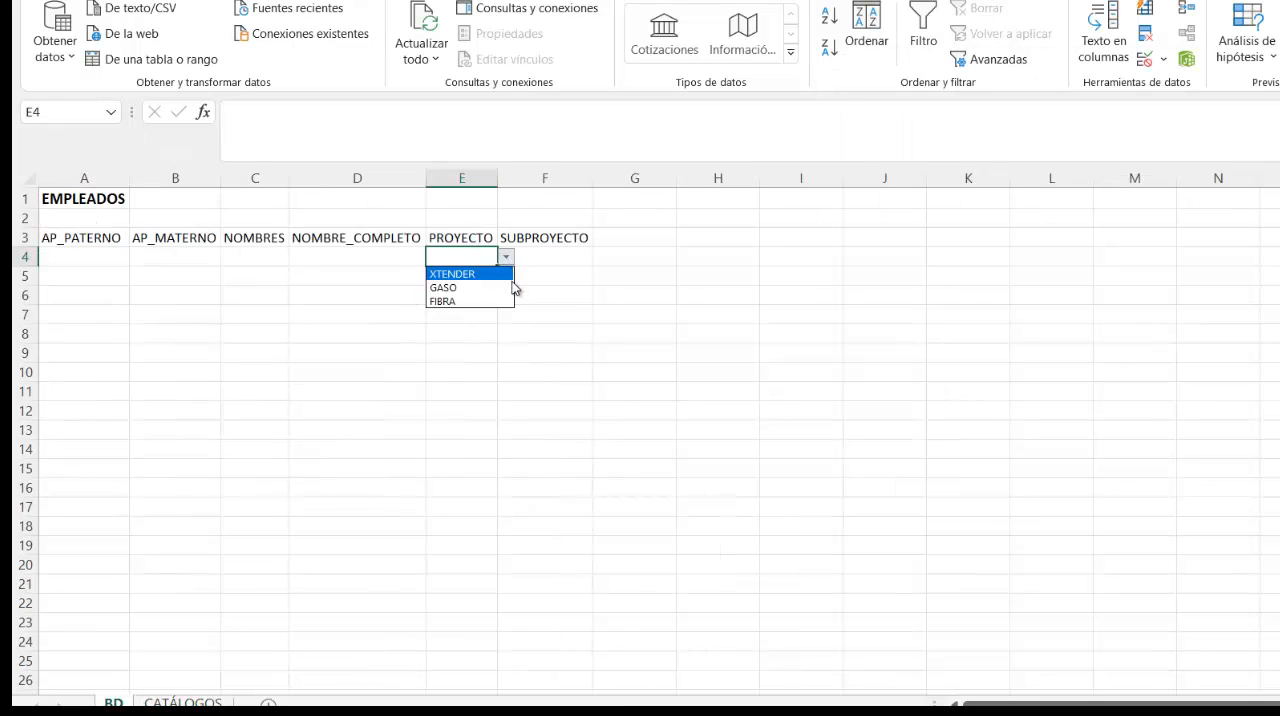
pyautogui.press('Escape')
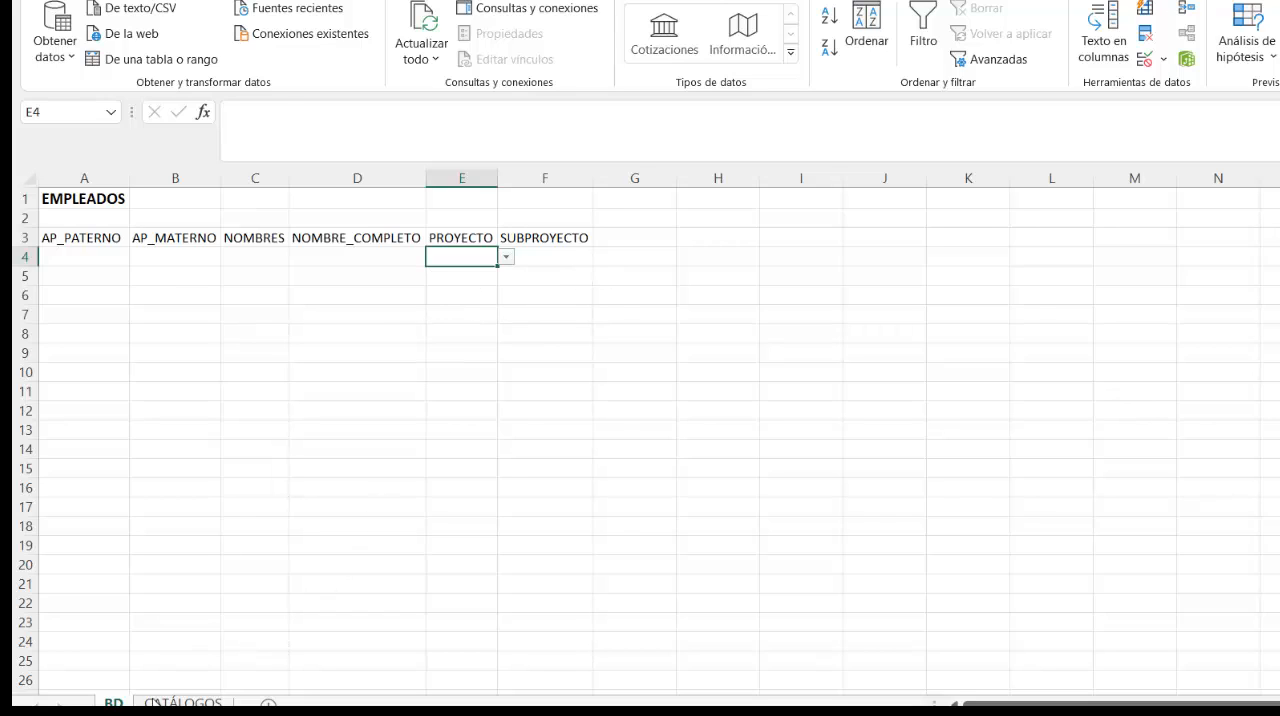
pyautogui.click(183, 703)
pyautogui.click(80, 276)
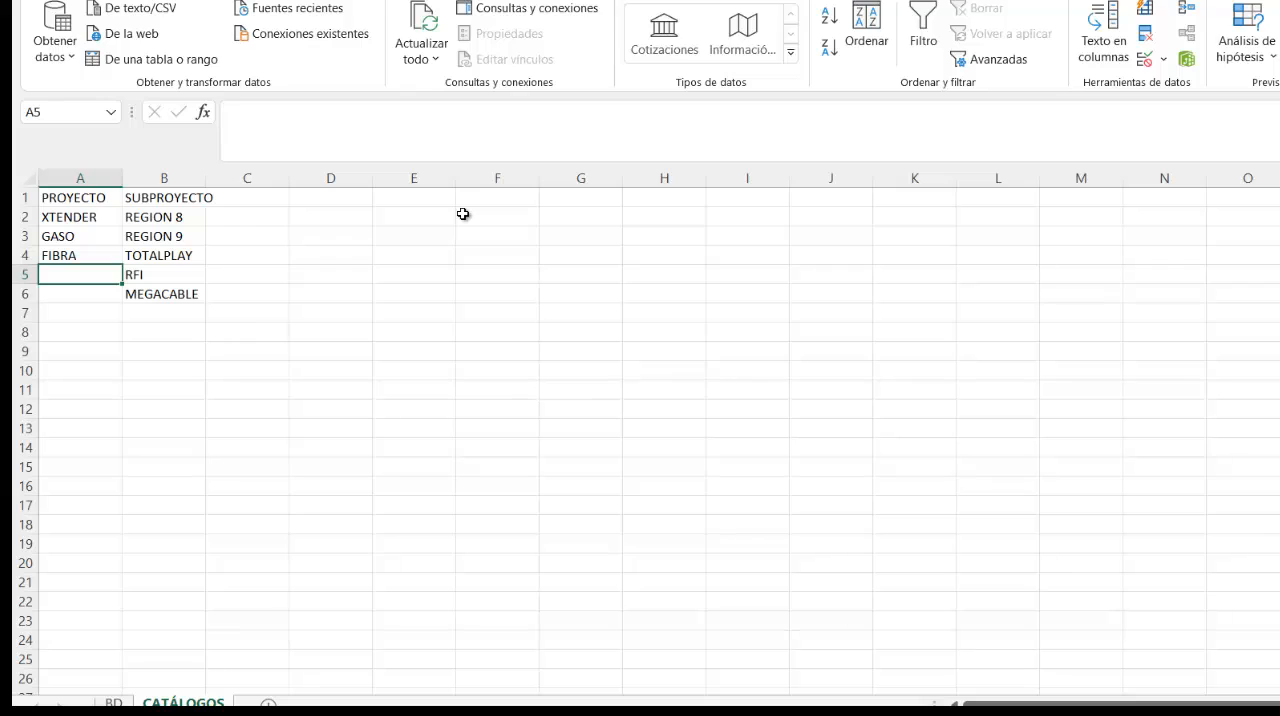
pyautogui.write('CLENAUP')
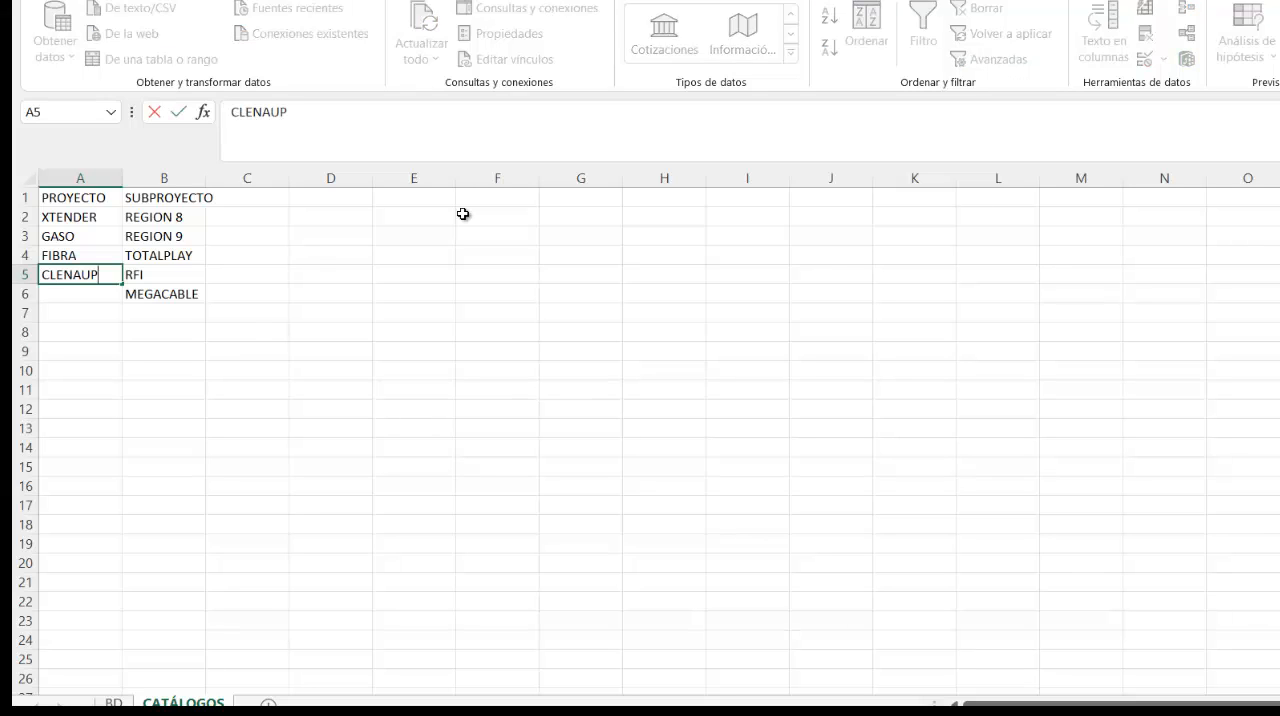
pyautogui.press('BackSpace')
pyautogui.press('BackSpace')
pyautogui.press('BackSpace')
pyautogui.press('BackSpace')
pyautogui.press('BackSpace')
pyautogui.press('BackSpace')
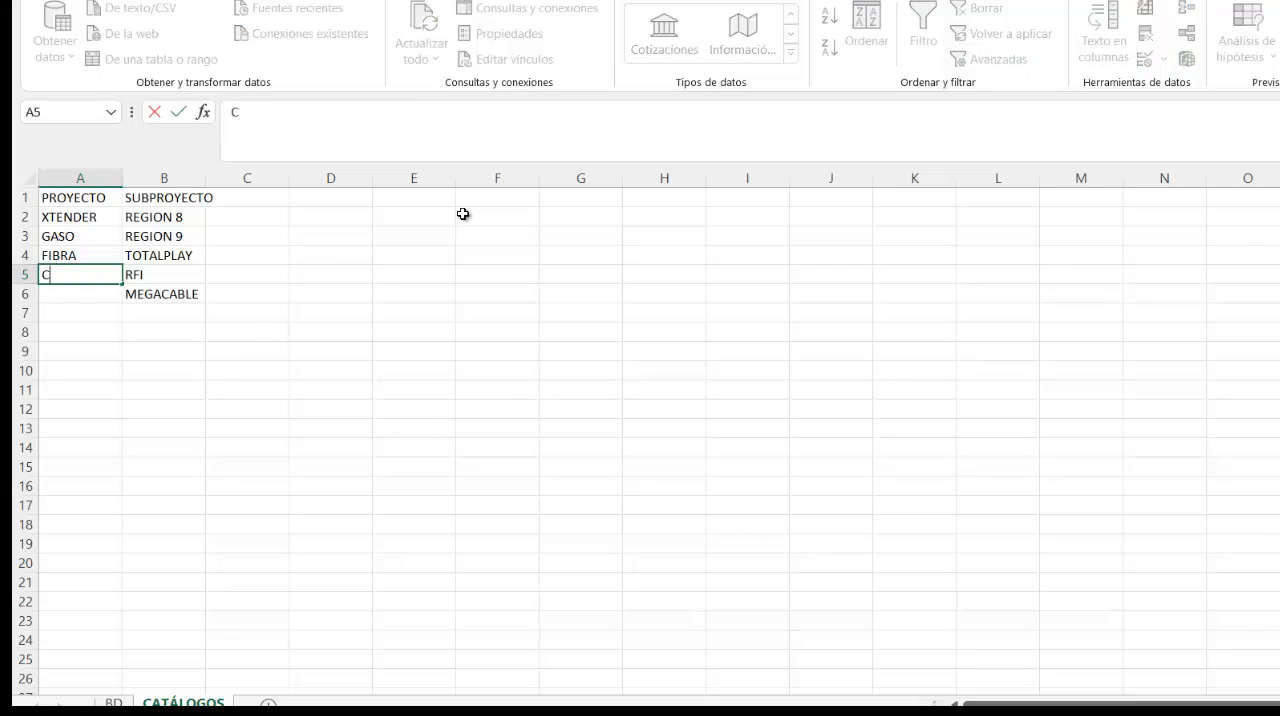
pyautogui.write('ELM')
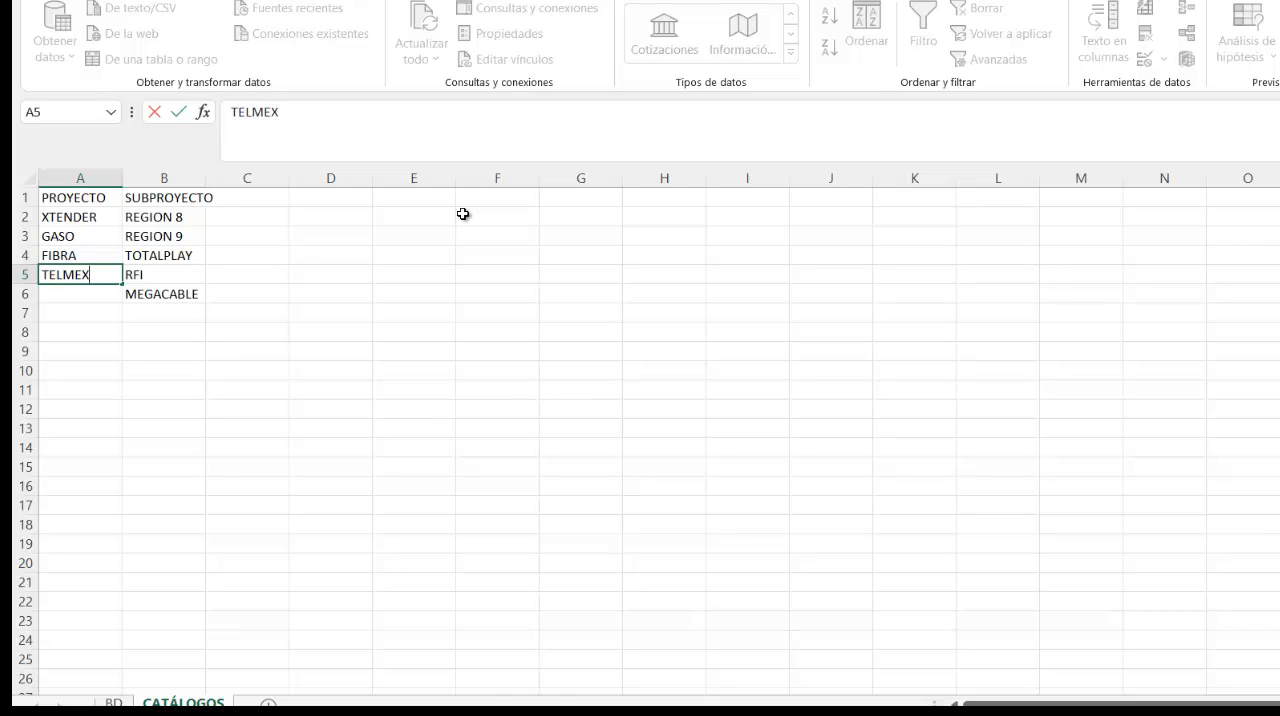
pyautogui.write('EX')
pyautogui.press('Return')
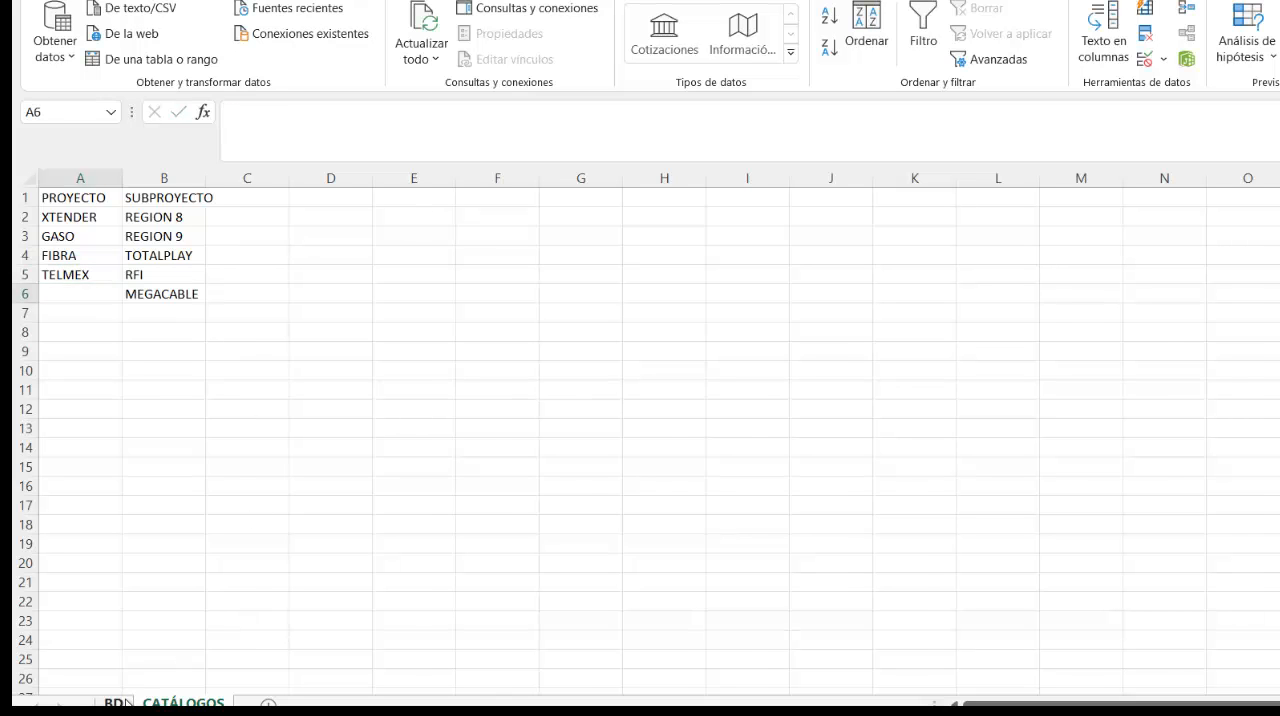
# - Check which projects E4's dropdown list on the BD sheet offers
pyautogui.click(114, 702)
pyautogui.click(506, 257)
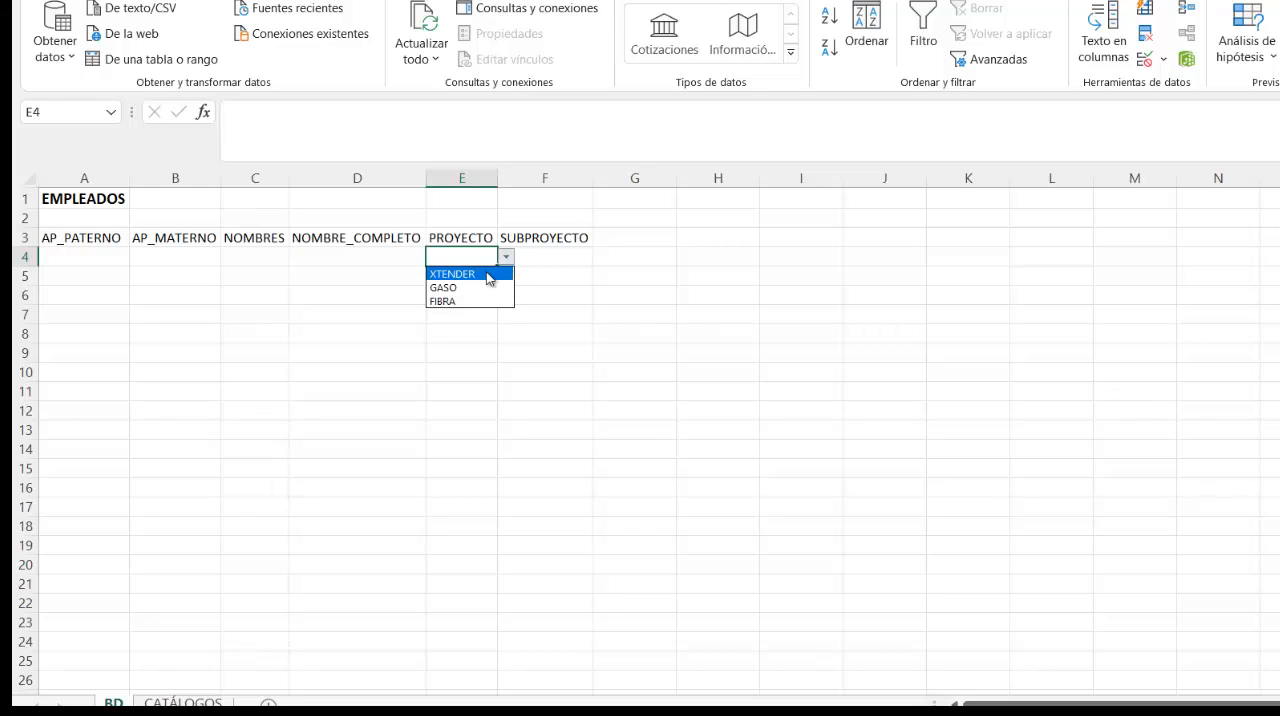
pyautogui.press('Escape')
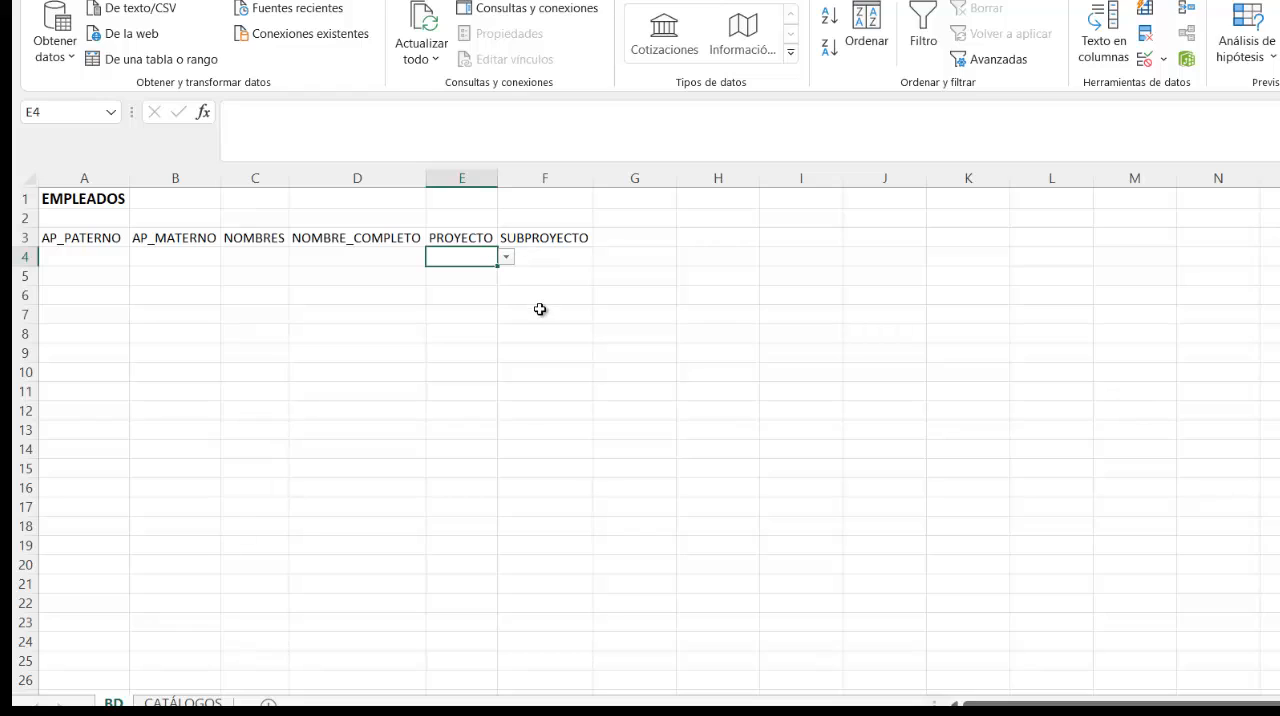
pyautogui.click(506, 257)
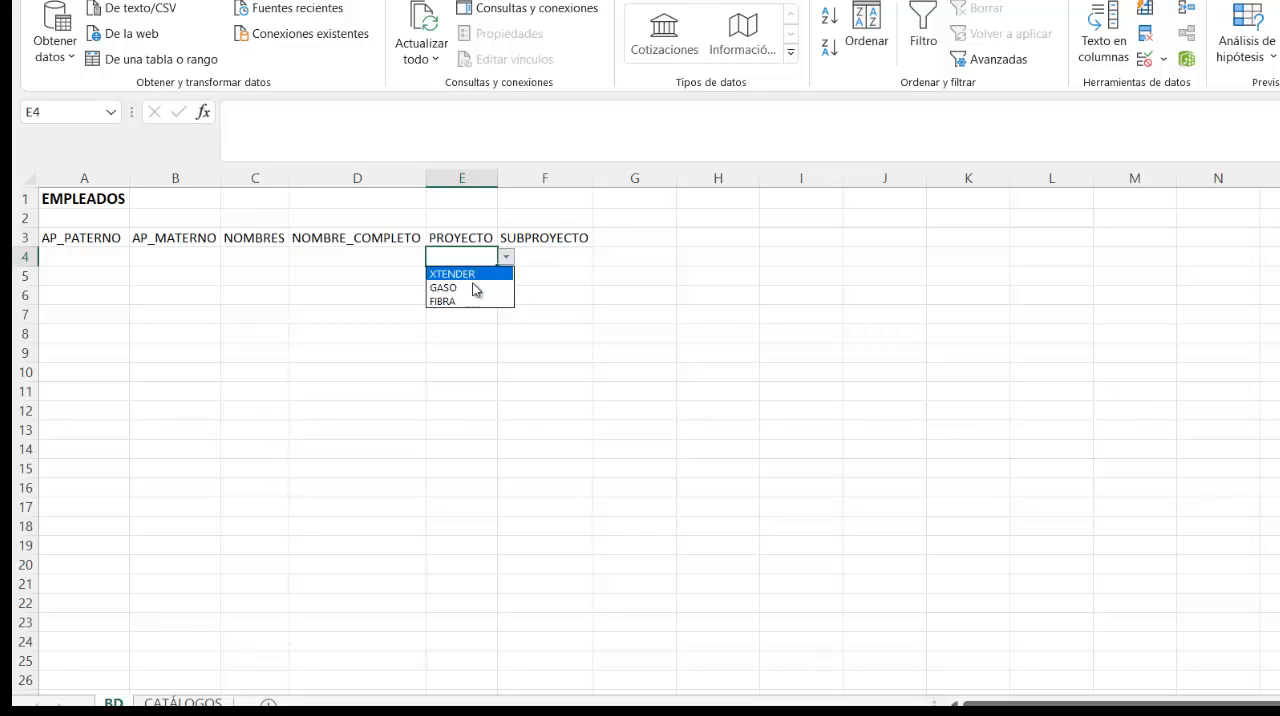
# - Convert the PROYECTO range A1:A5 on the CATÁLOGOS sheet into a table with headers
pyautogui.click(205, 698)
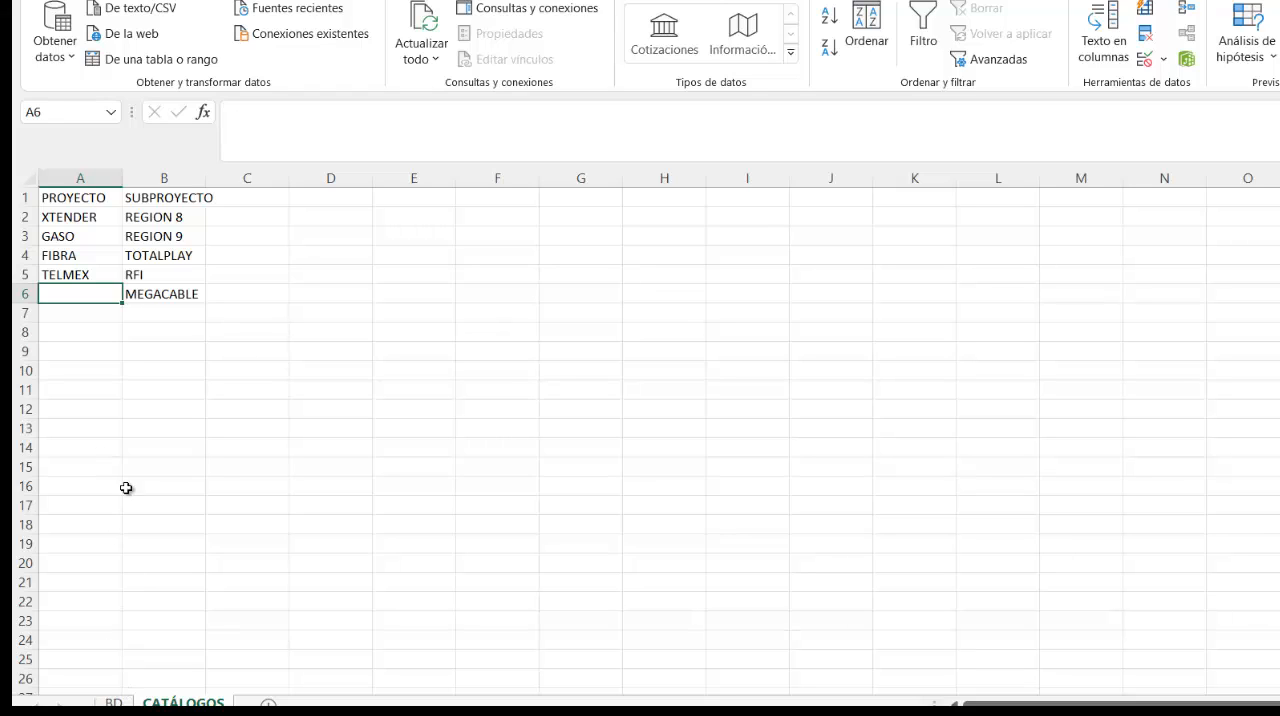
pyautogui.click(140, 444)
pyautogui.moveTo(72, 198); pyautogui.dragTo(89, 272)
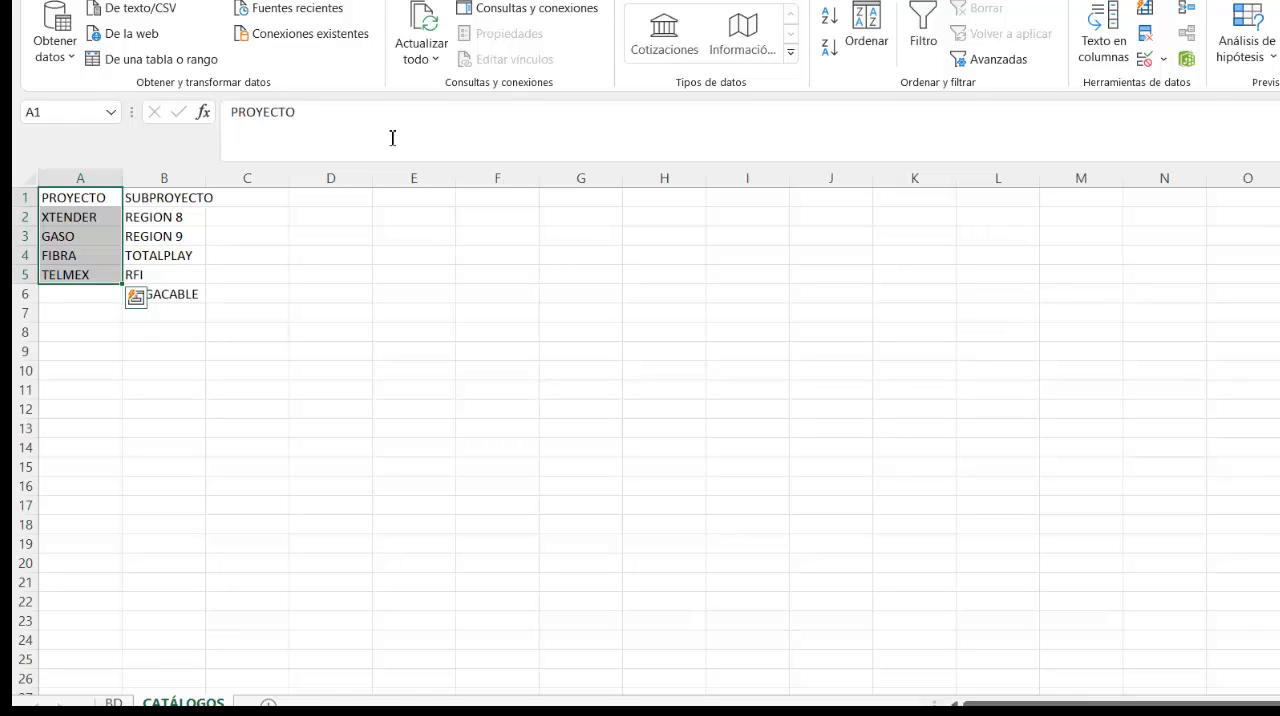
pyautogui.click(98, 1)
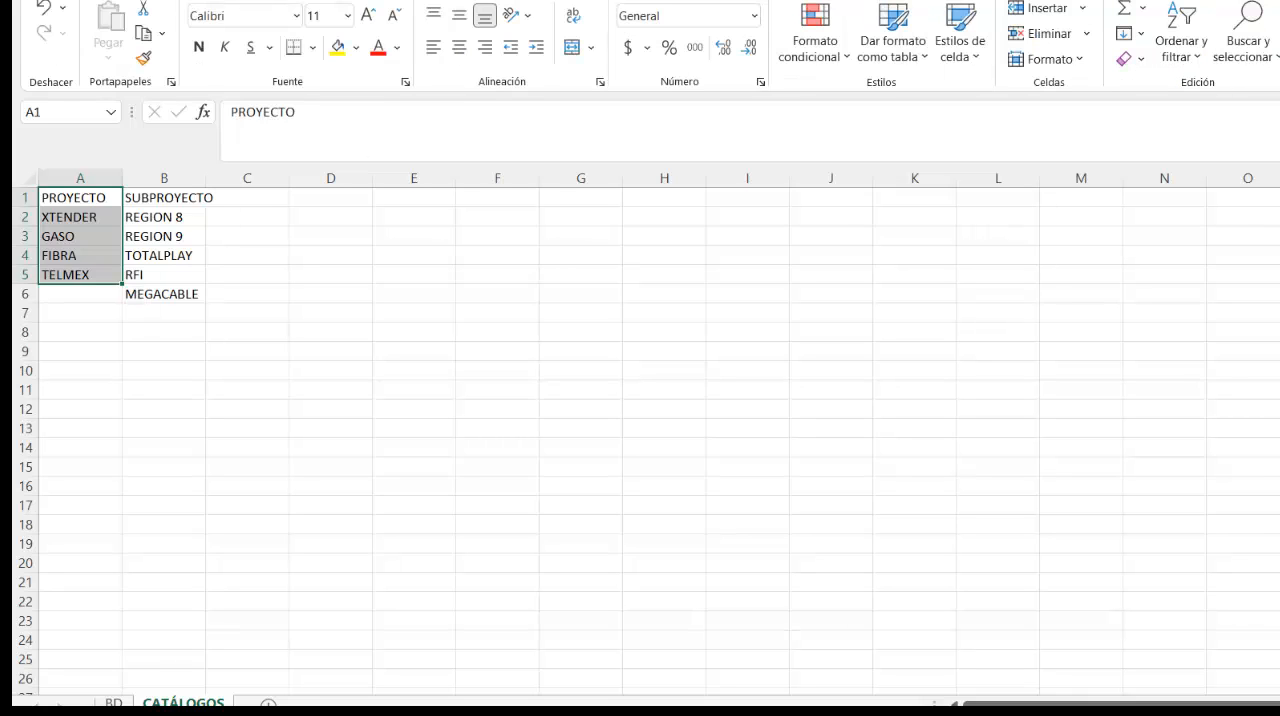
pyautogui.click(898, 50)
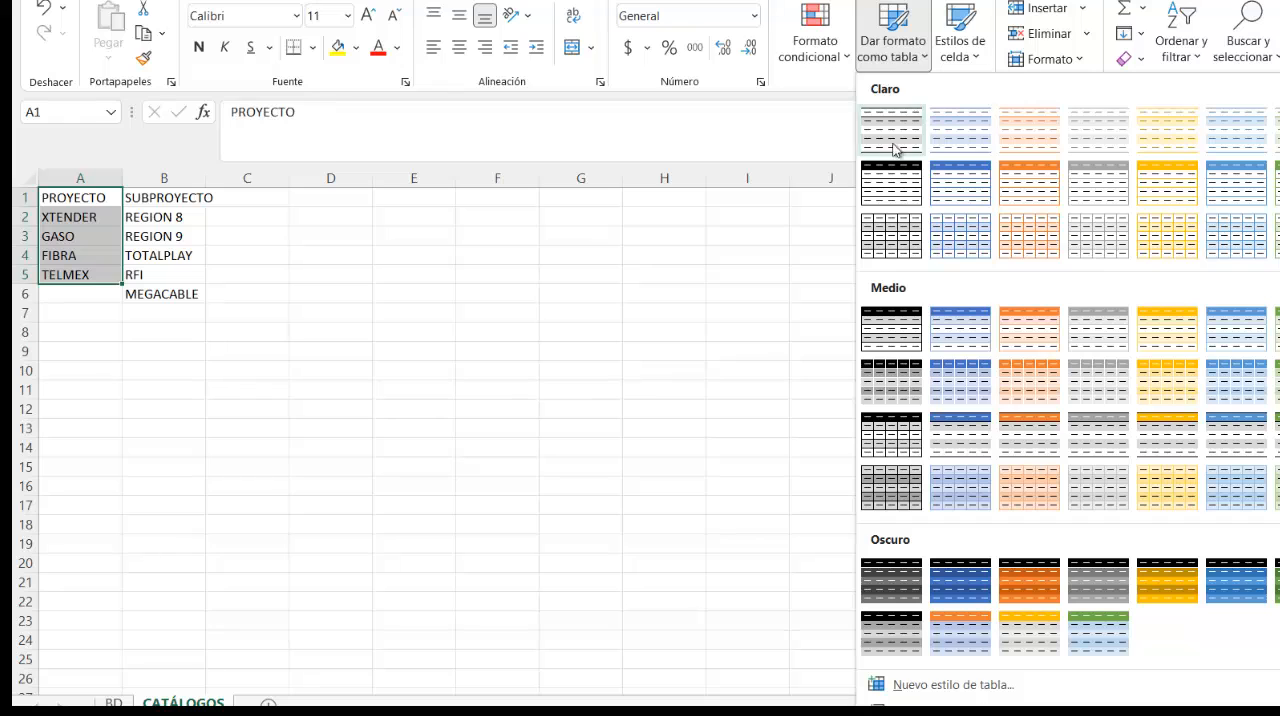
pyautogui.click(922, 50)
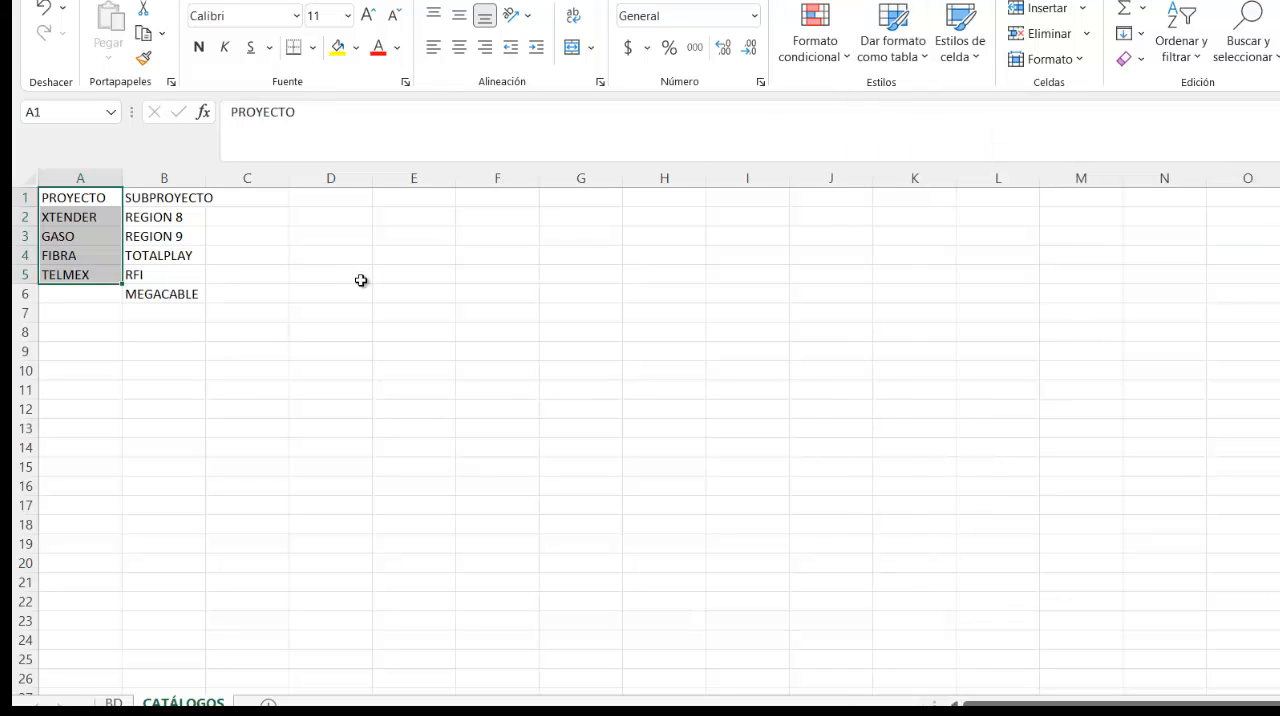
pyautogui.hotkey('ctrl', 't')
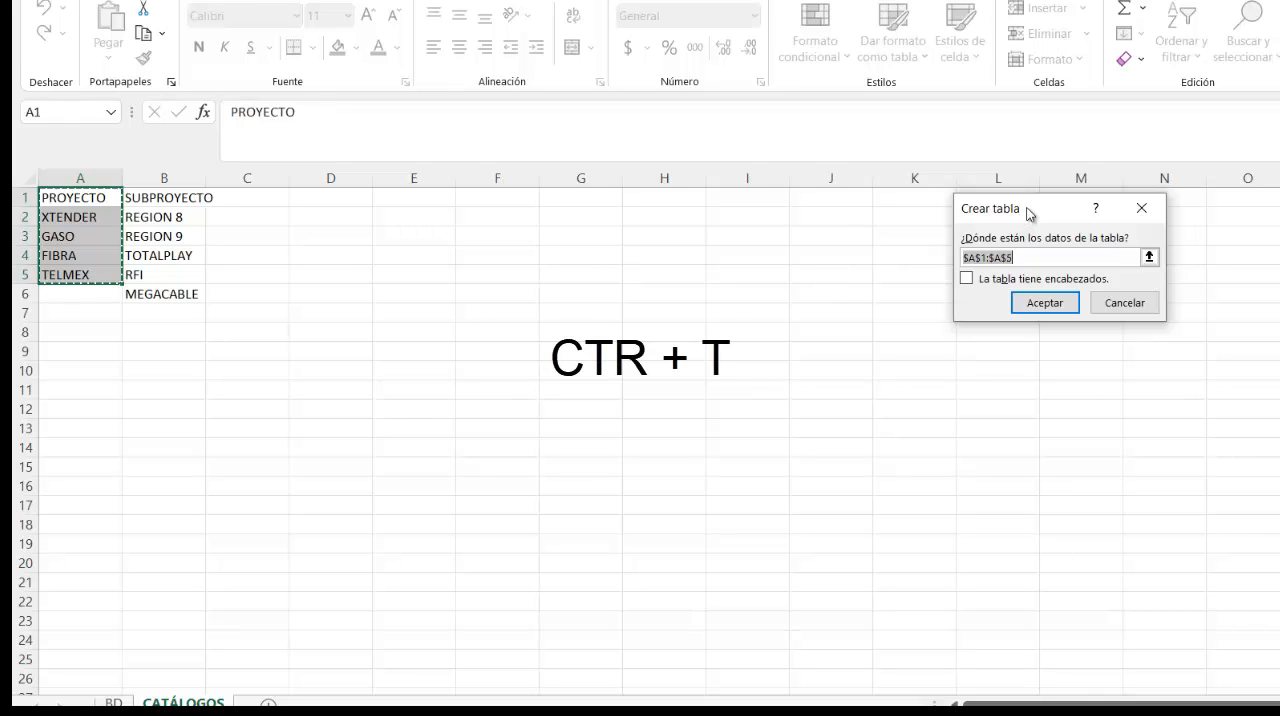
pyautogui.moveTo(1016, 211); pyautogui.dragTo(250, 218)
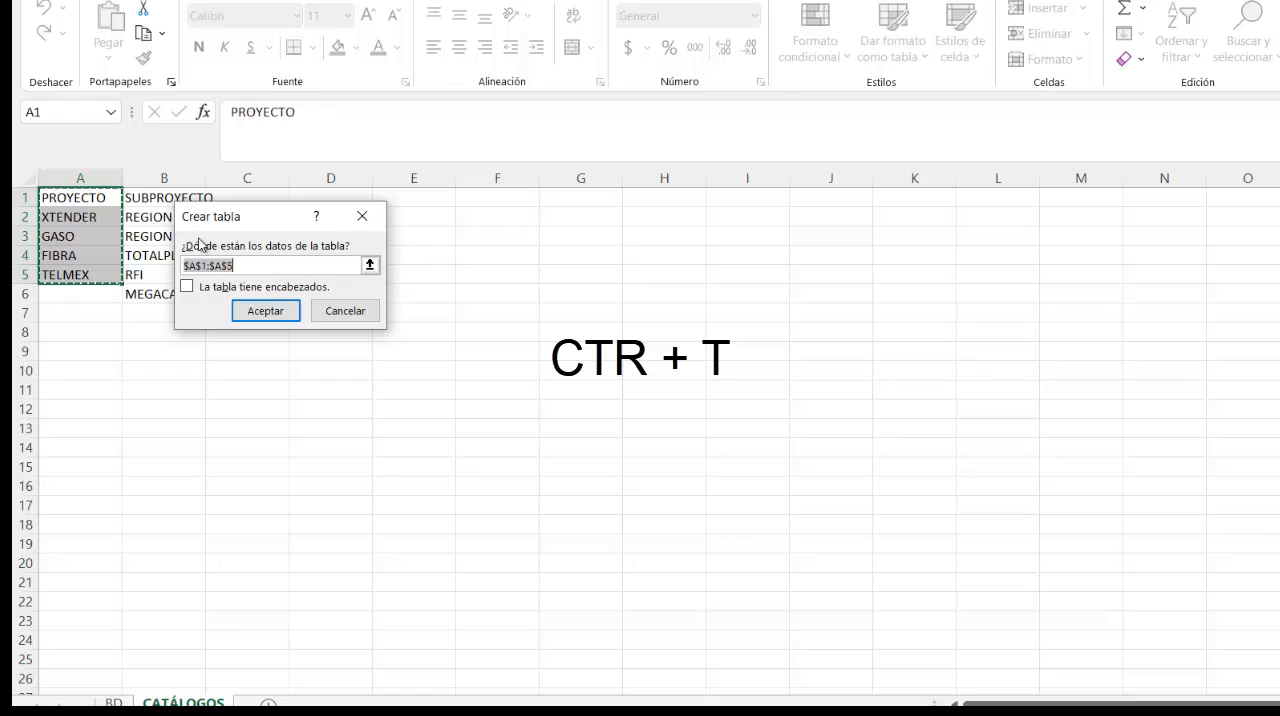
pyautogui.click(196, 290)
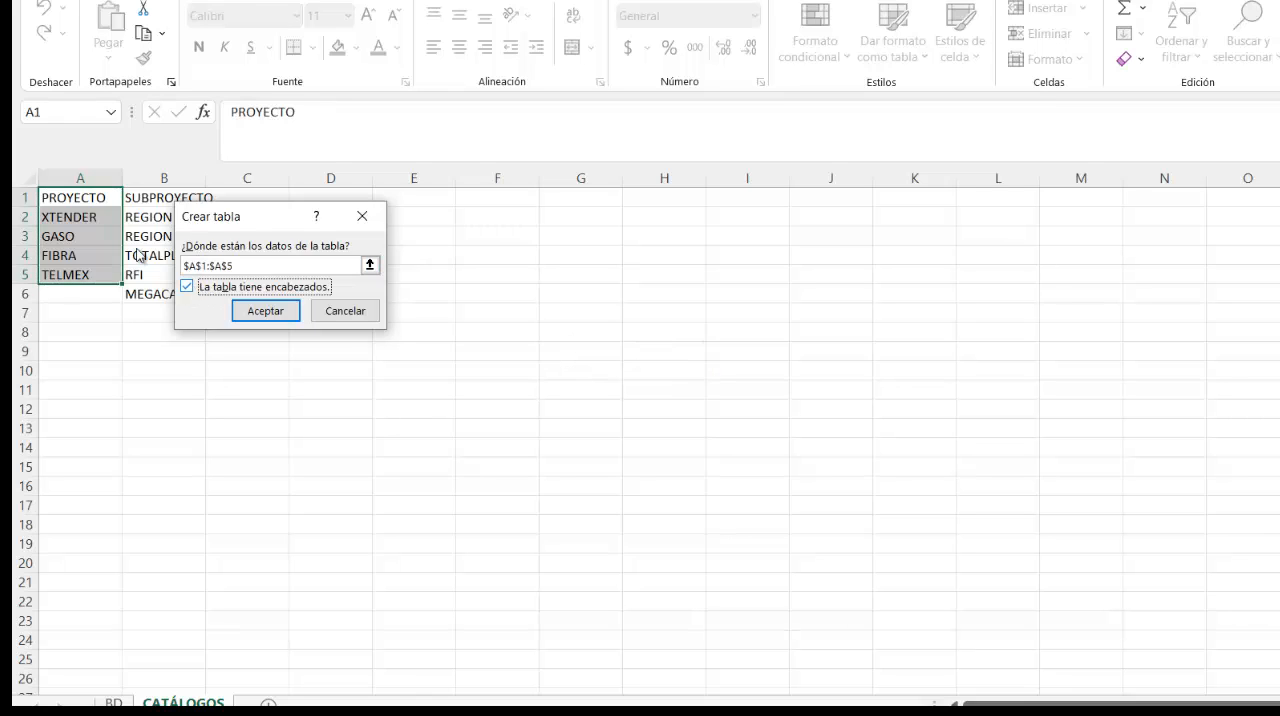
pyautogui.click(266, 310)
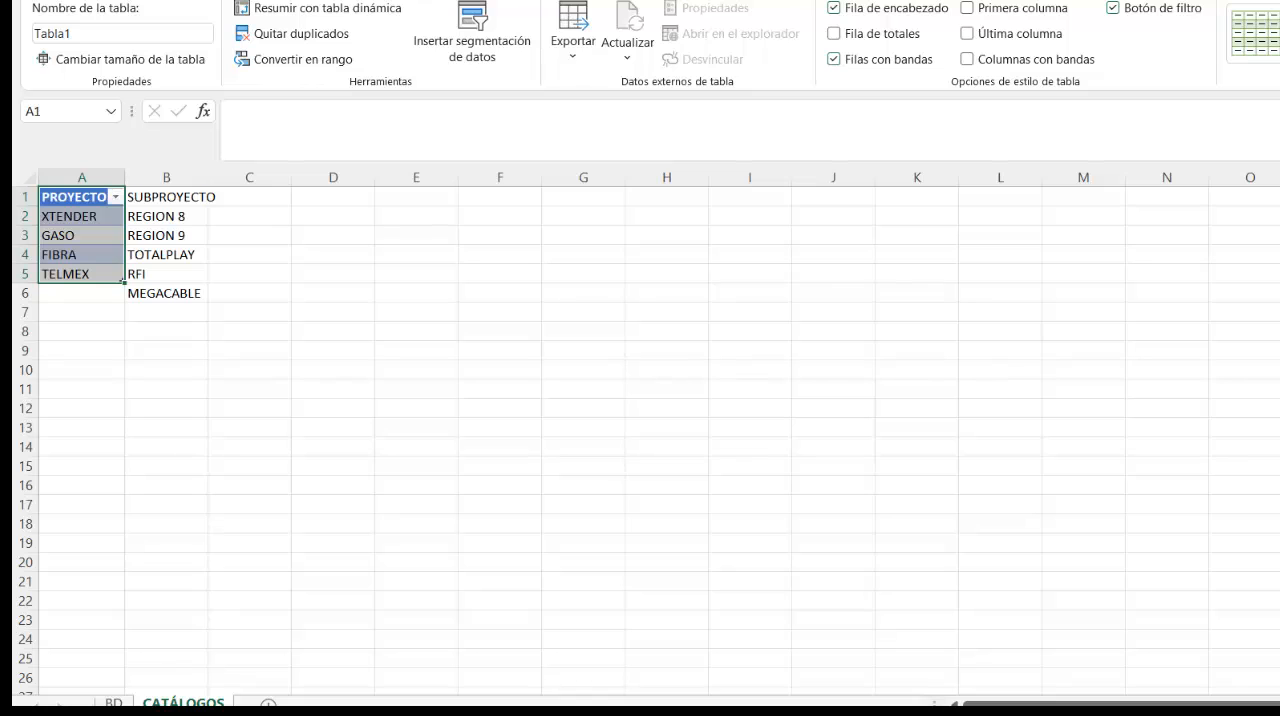
# - Rename the new project table as PROYECTOS
pyautogui.click(81, 38)
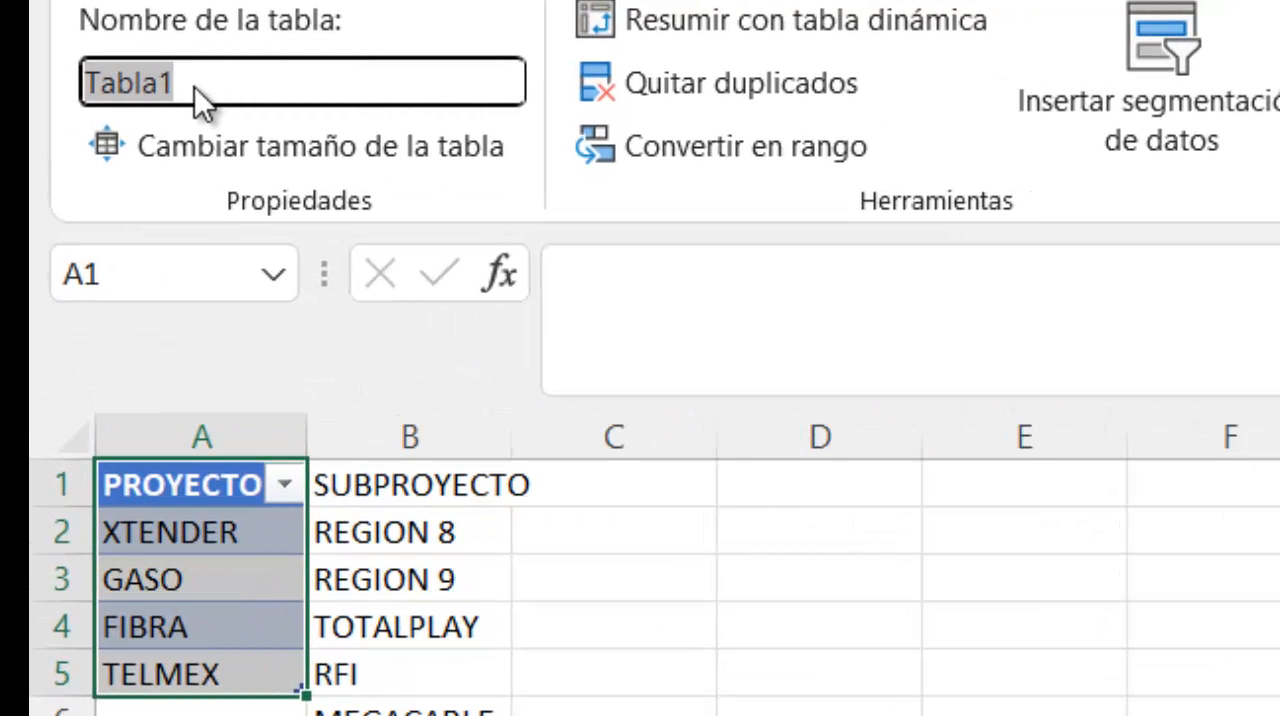
pyautogui.write('PROYECTOS')
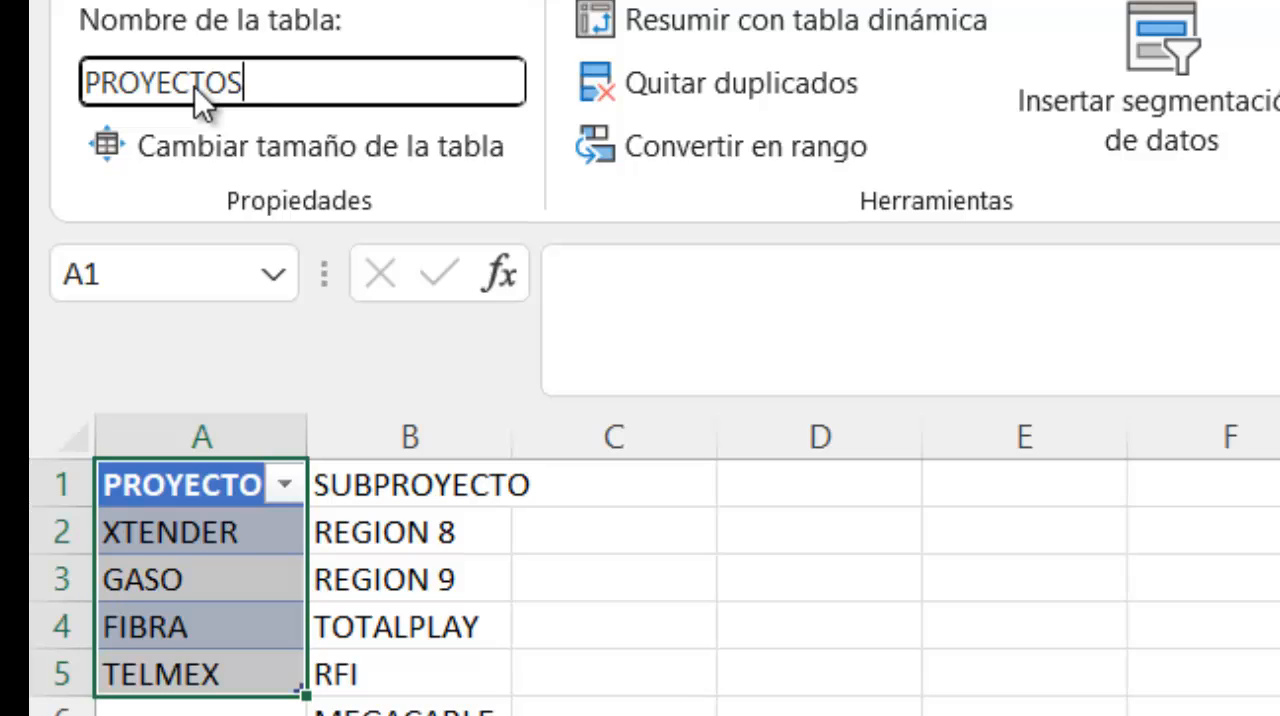
pyautogui.press('Return')
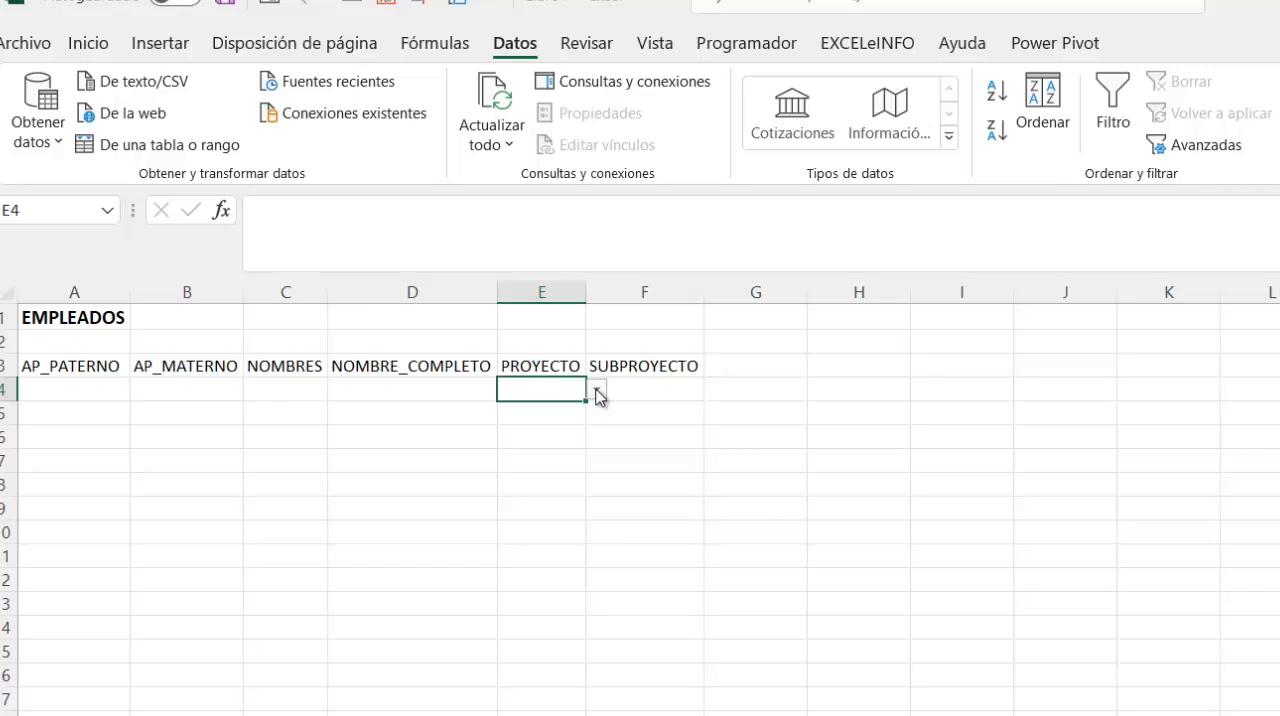
# - Set the list source of E4's data validation on the BD sheet to =INDIRECTO("PROYECTOS[]") and check the dropdown's options
pyautogui.click(598, 392)
pyautogui.press('Escape')
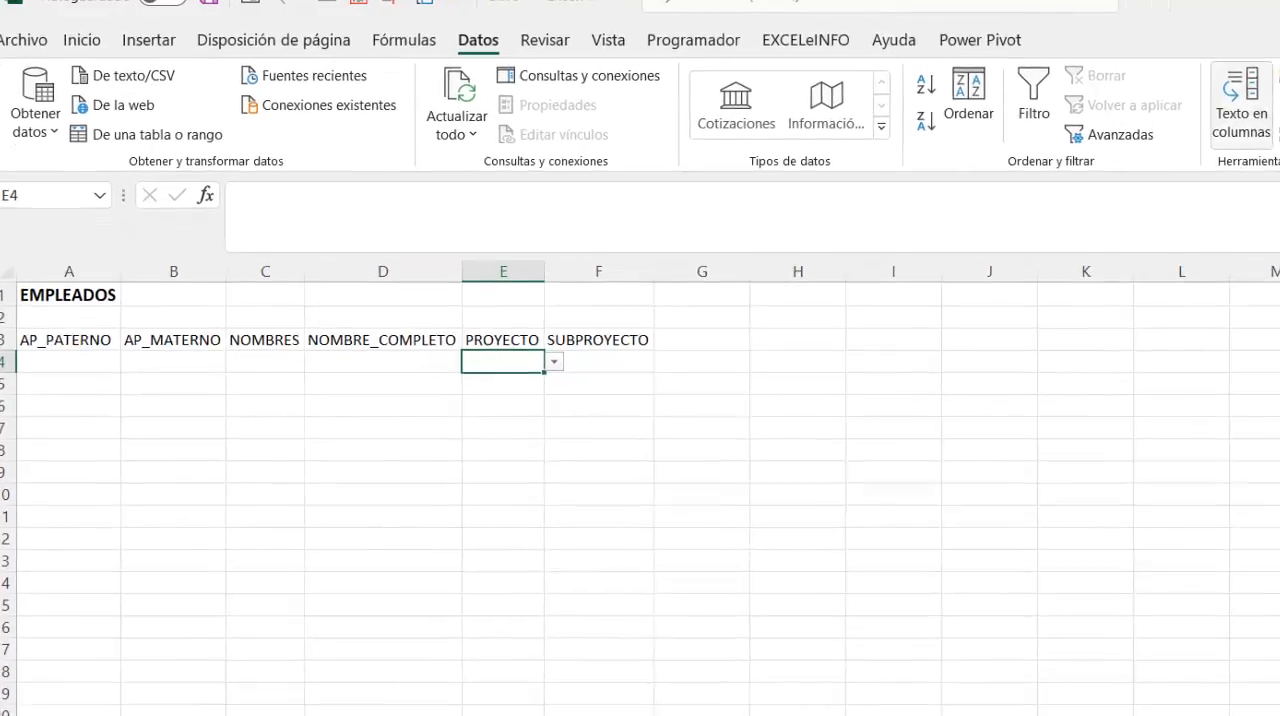
pyautogui.click(1109, 113)
pyautogui.click(1150, 137)
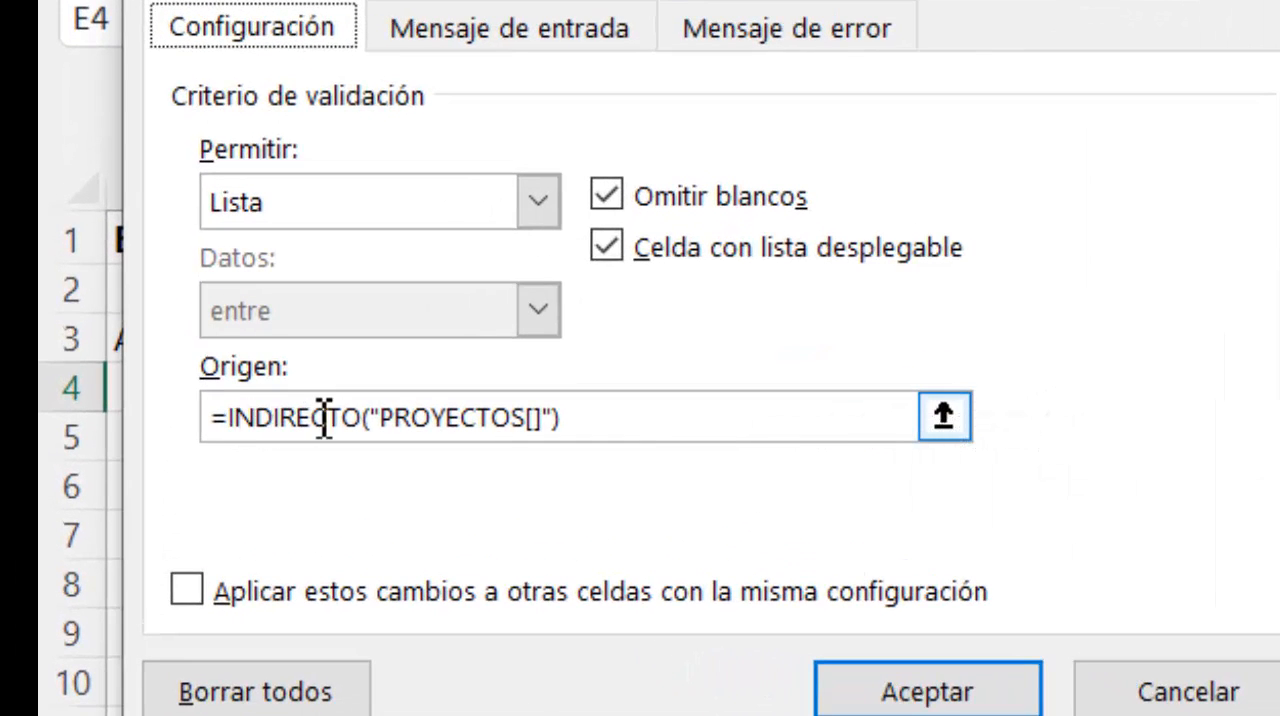
pyautogui.moveTo(640, 423); pyautogui.dragTo(369, 433)
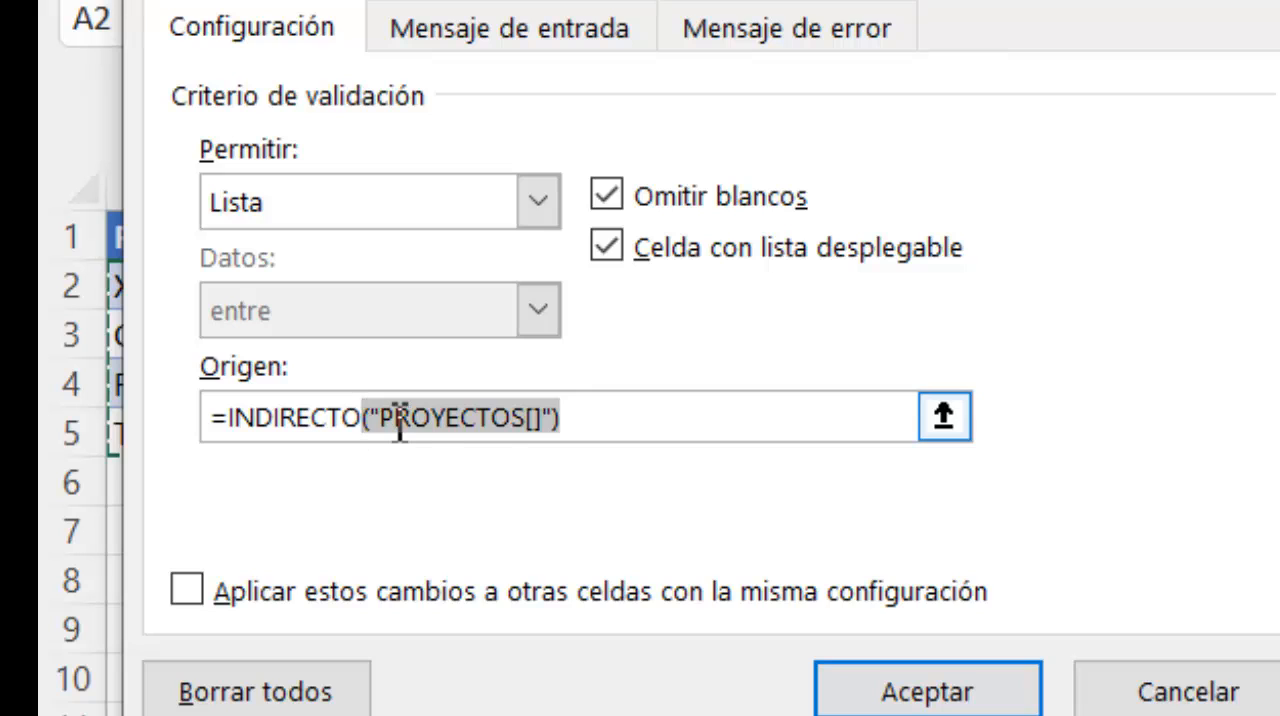
pyautogui.click(397, 421)
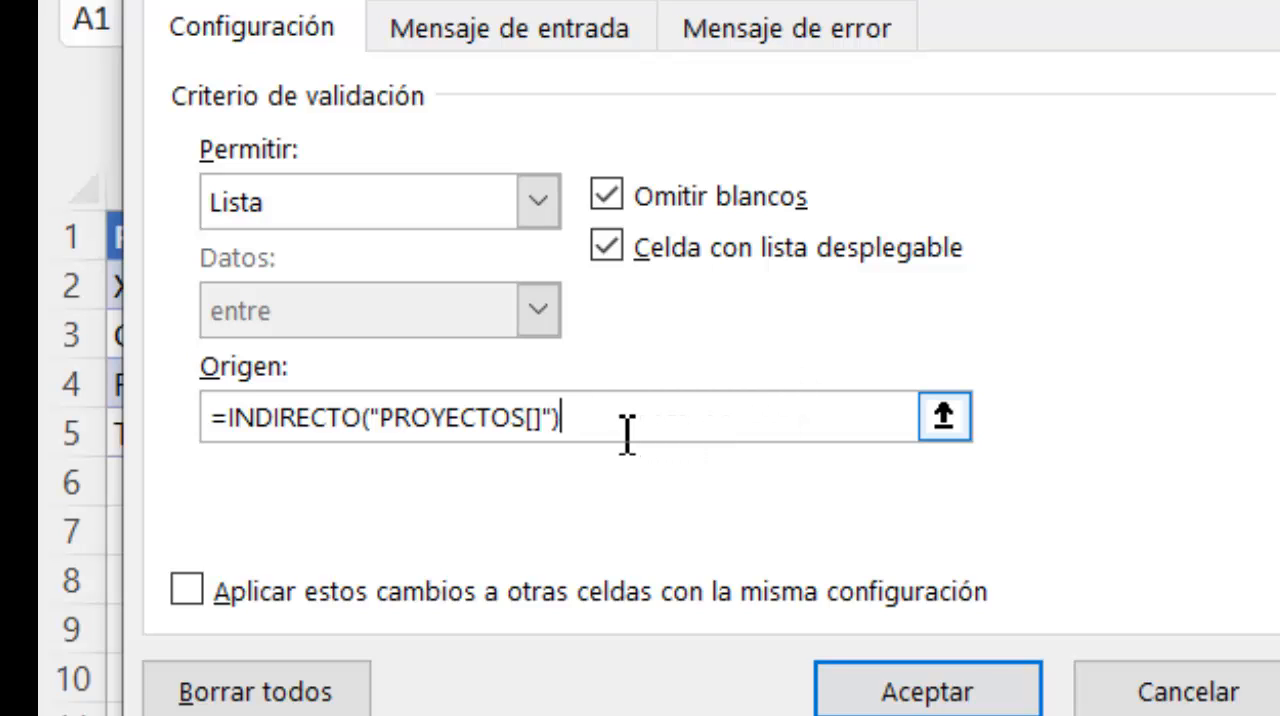
pyautogui.click(976, 688)
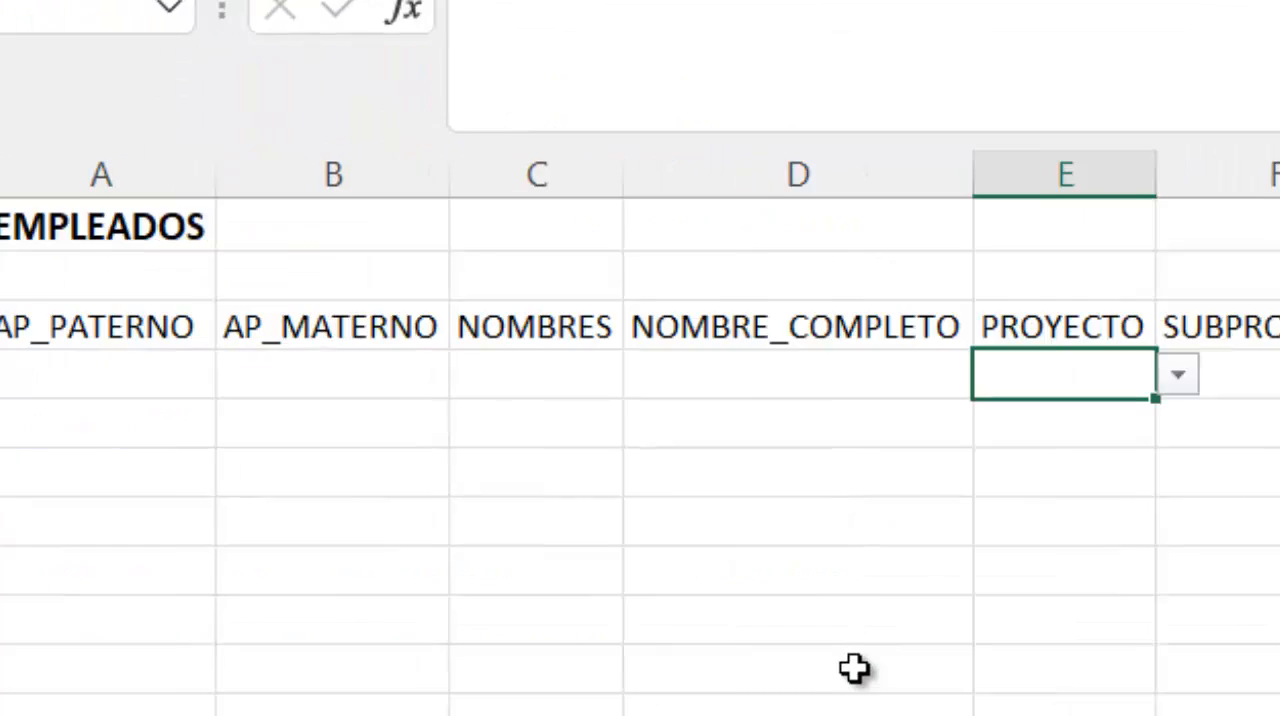
pyautogui.click(935, 350)
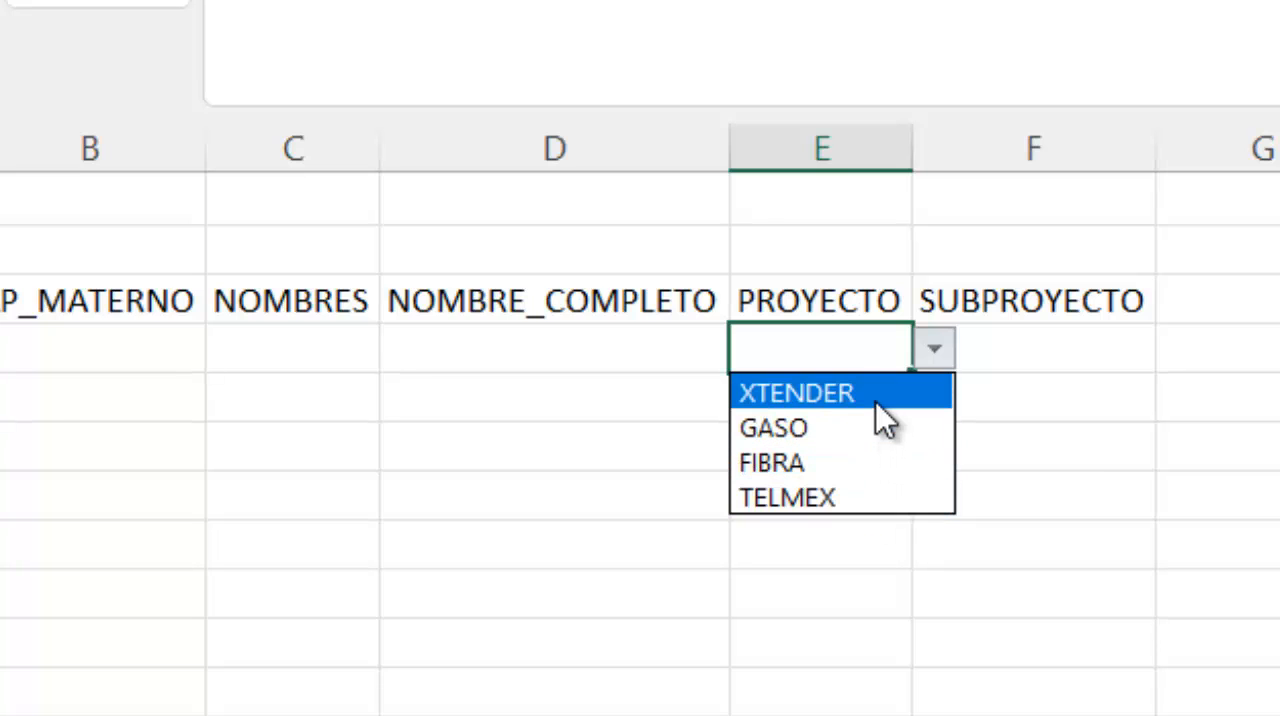
pyautogui.press('Escape')
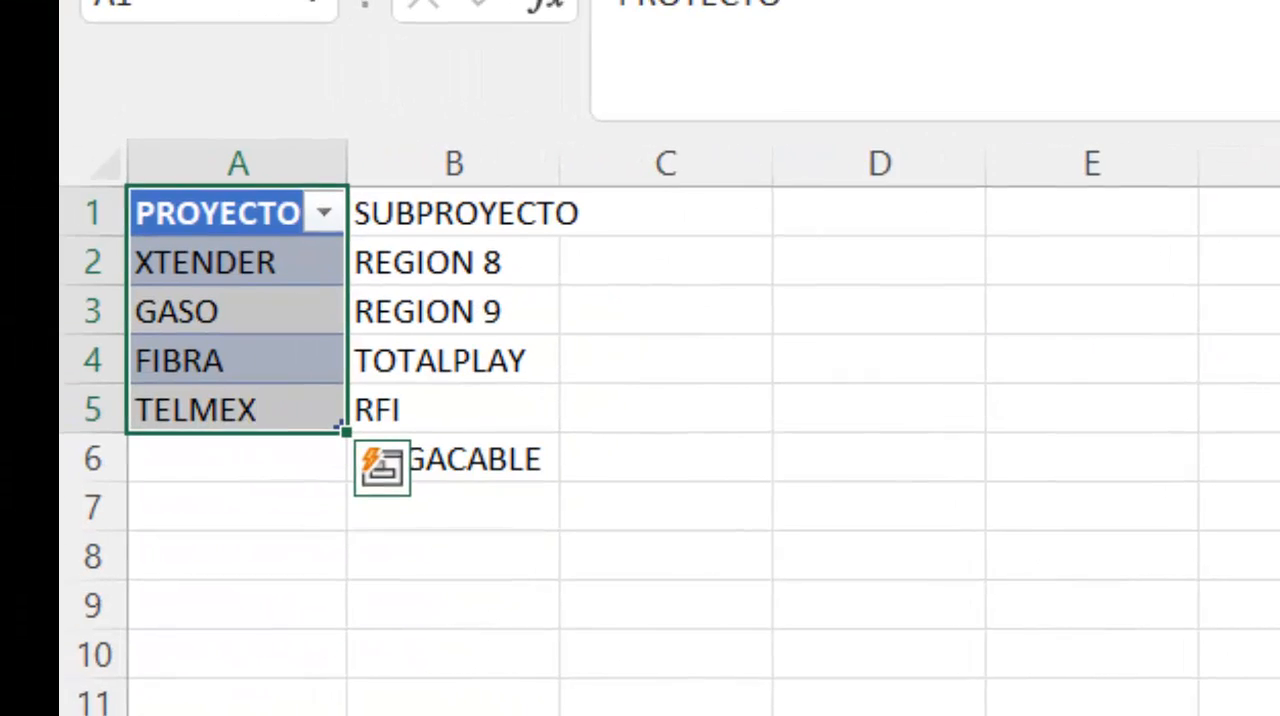
# - Add CLEANUP as a new project in cell A6 of the CATÁLOGOS sheet, directly below the PROYECTOS table
pyautogui.click(253, 457)
pyautogui.click(253, 411)
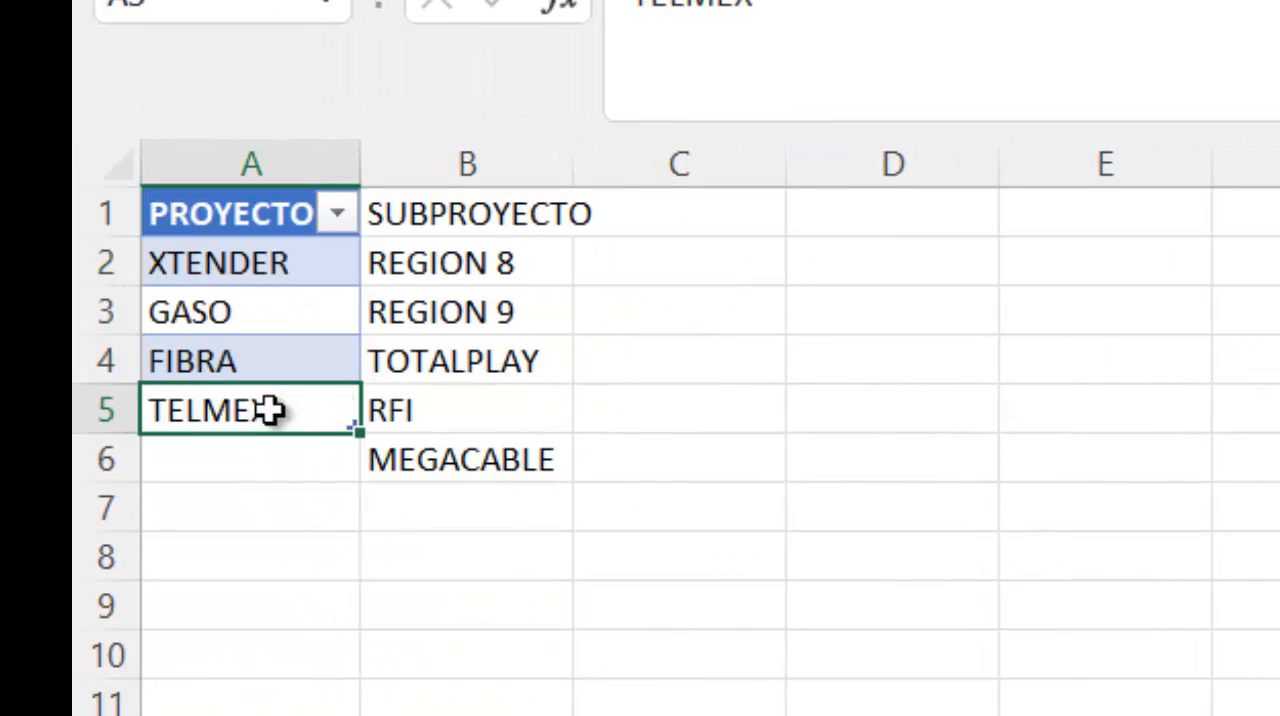
pyautogui.click(315, 470)
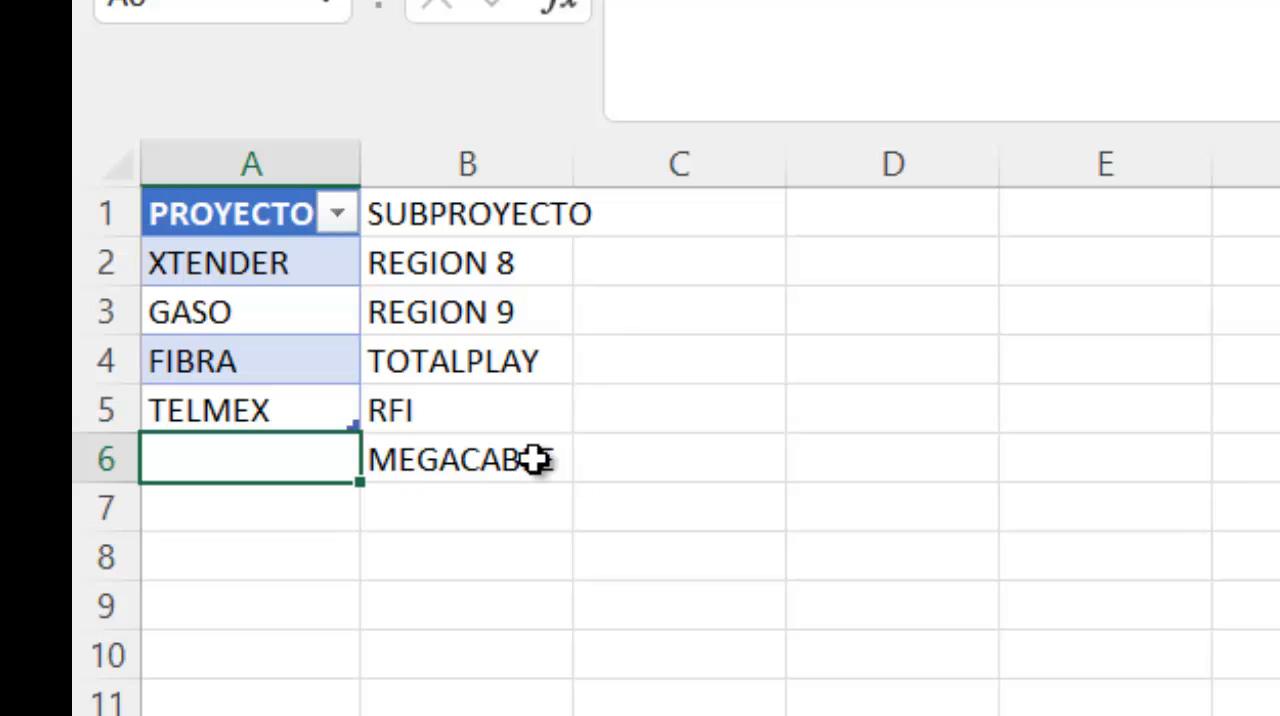
pyautogui.write('RF')
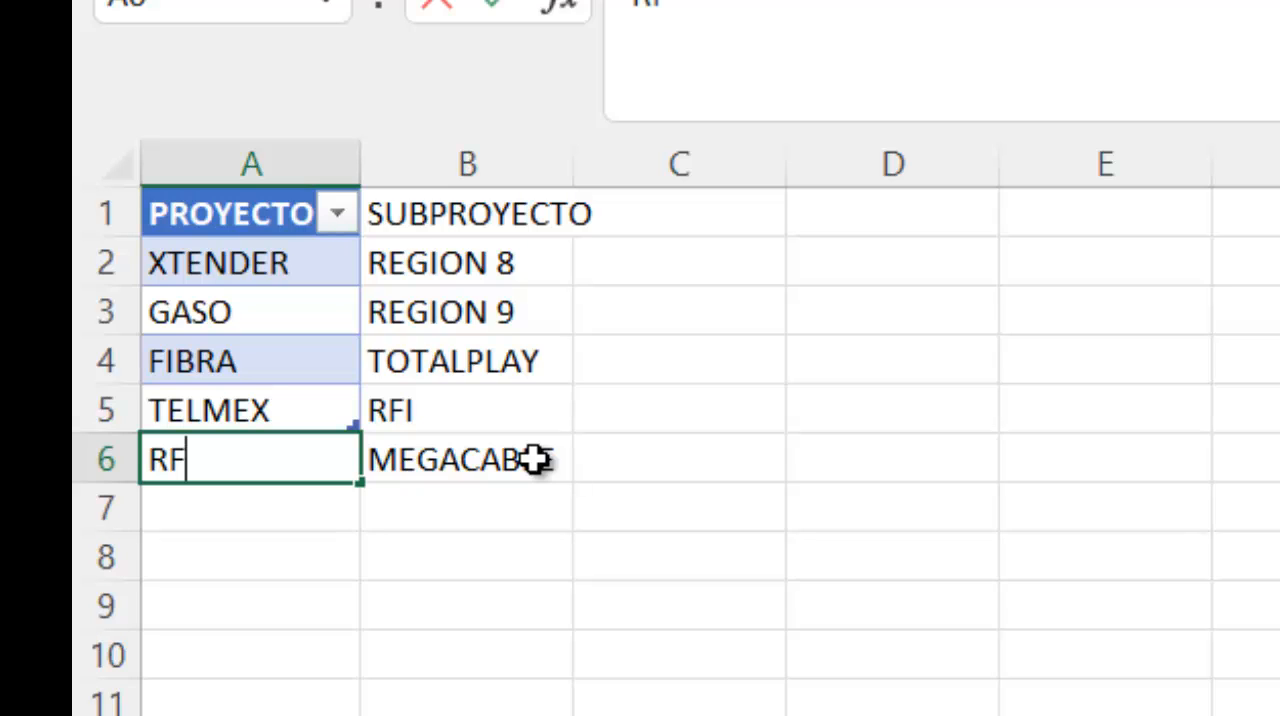
pyautogui.press('BackSpace')
pyautogui.press('BackSpace')
pyautogui.write('CLEANUP')
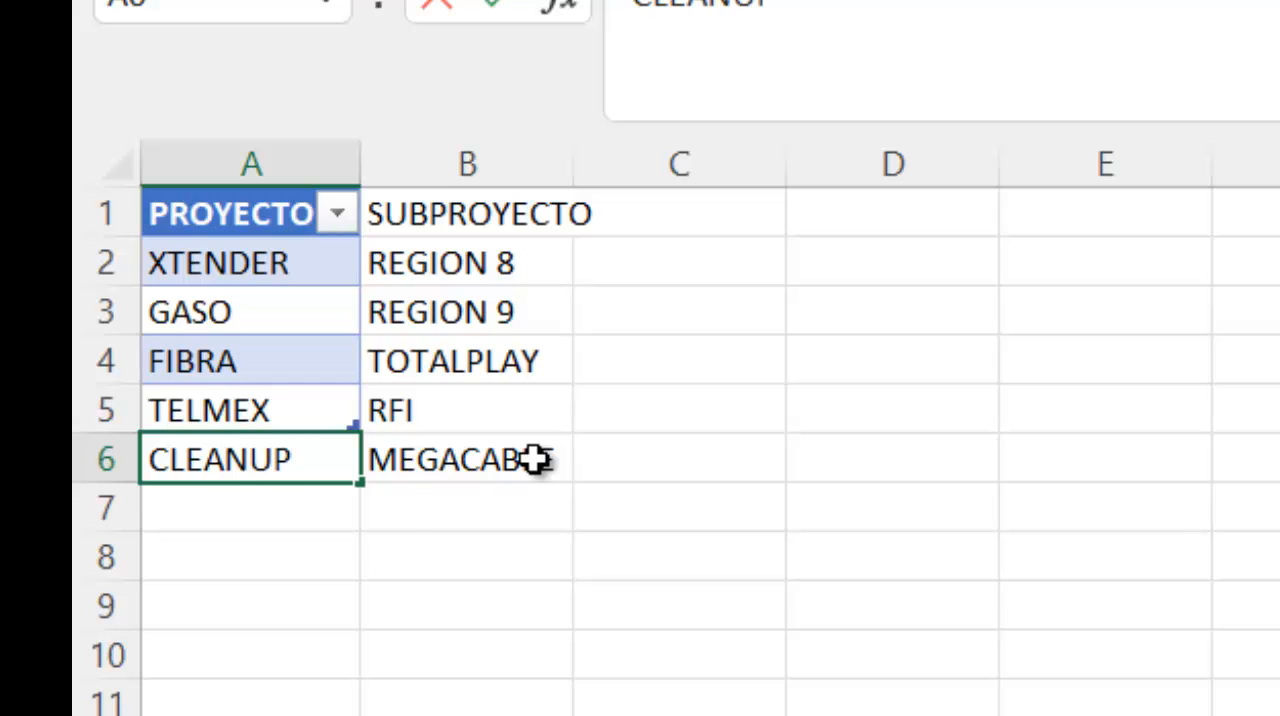
pyautogui.press('Return')
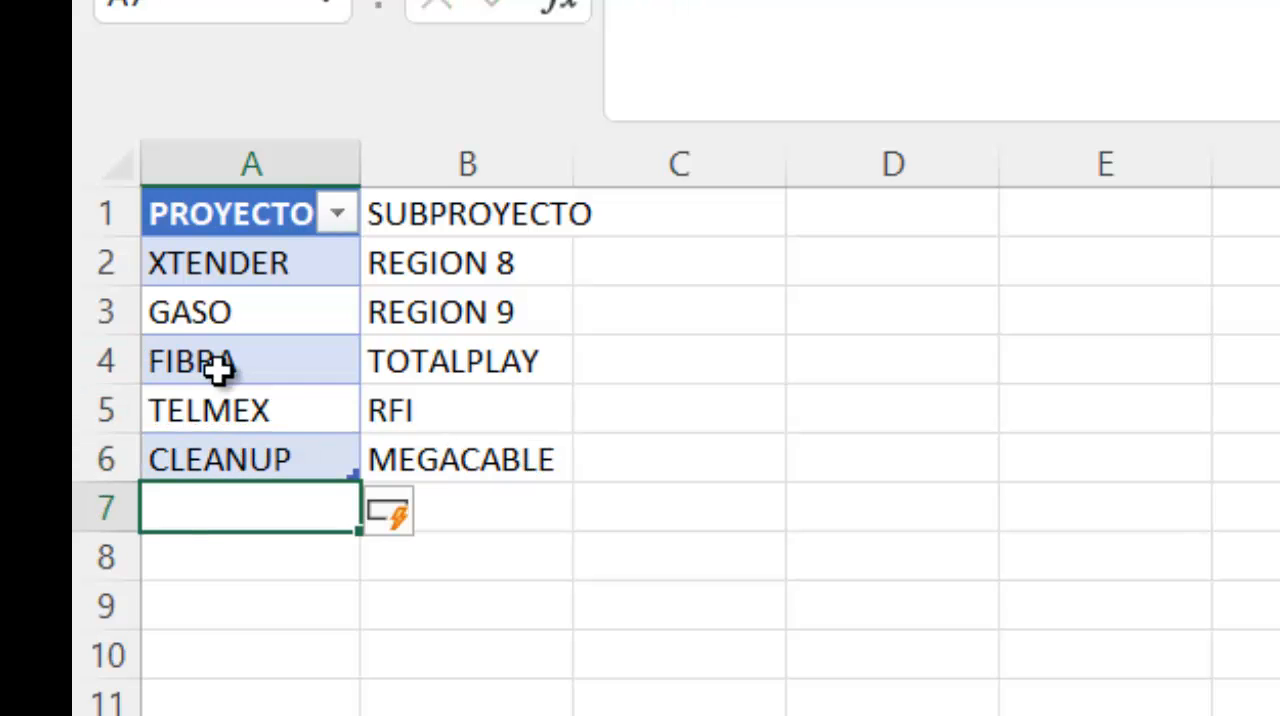
pyautogui.click(226, 456)
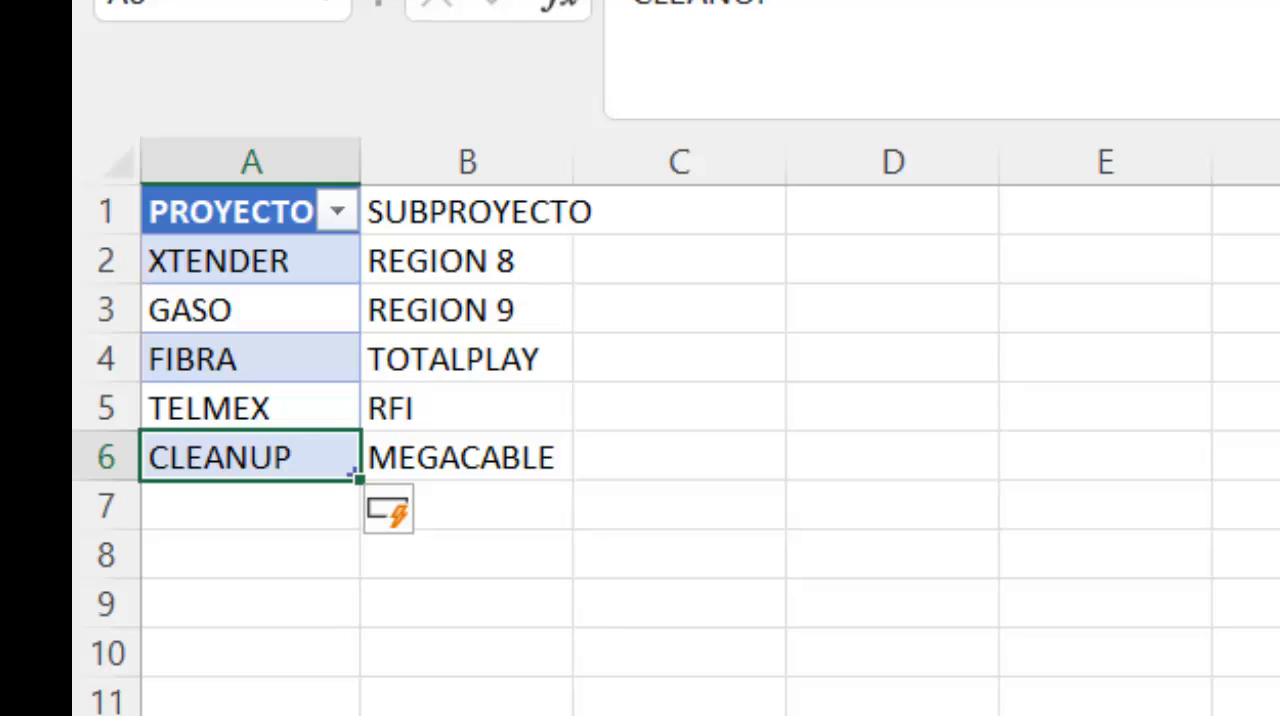
# - Check the project options offered by E4's dropdown on the BD sheet
pyautogui.keyDown('ctrl'); pyautogui.click(282, 523); pyautogui.keyUp('ctrl')
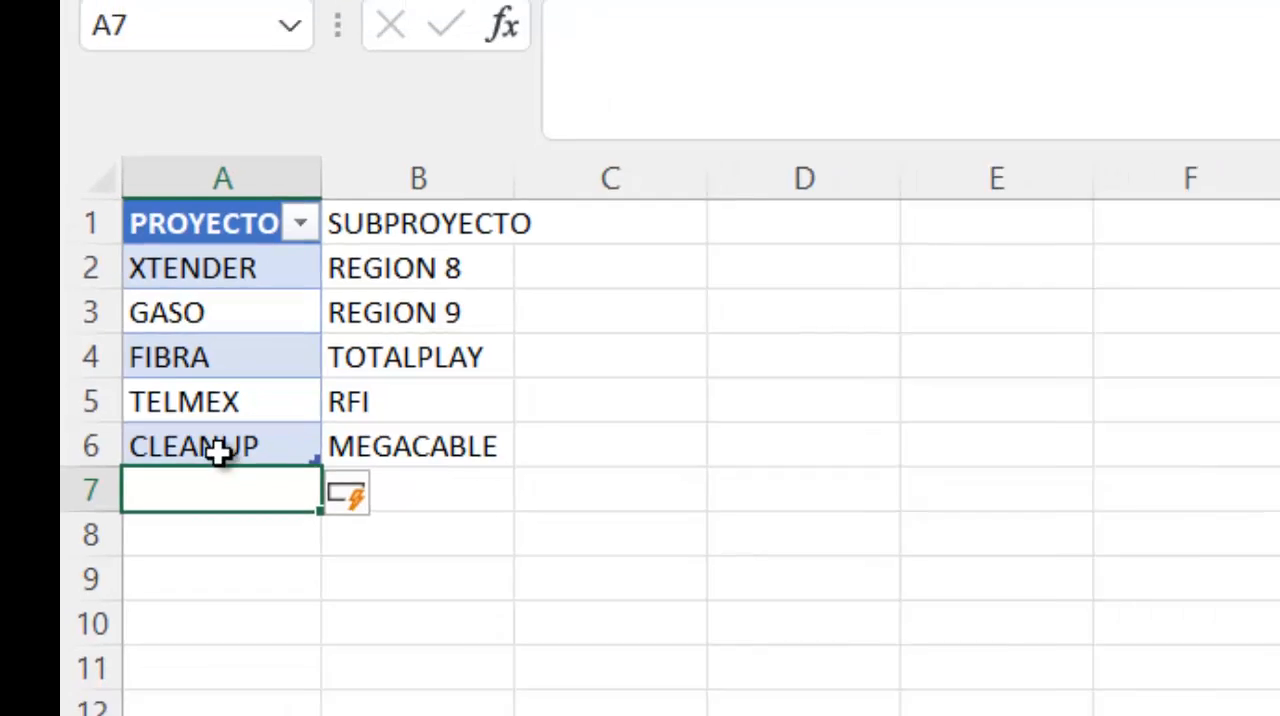
pyautogui.click(252, 458)
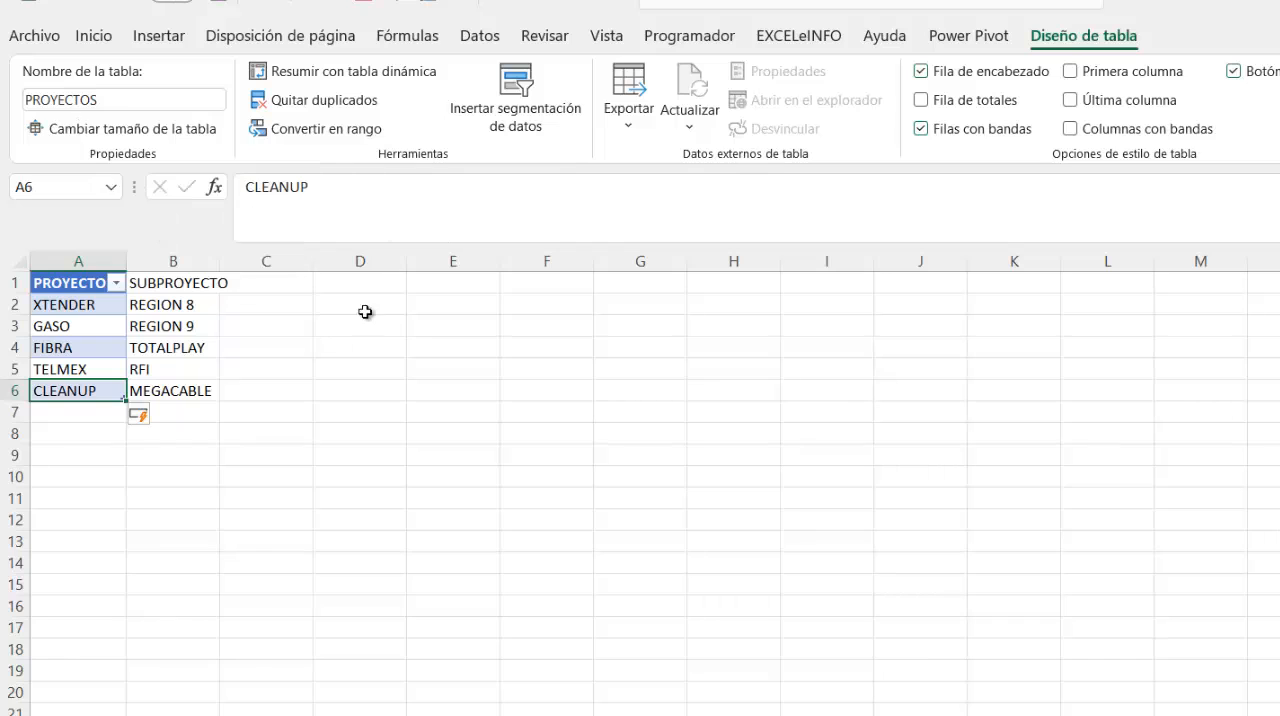
pyautogui.hotkey('ctrl', 'pageup')
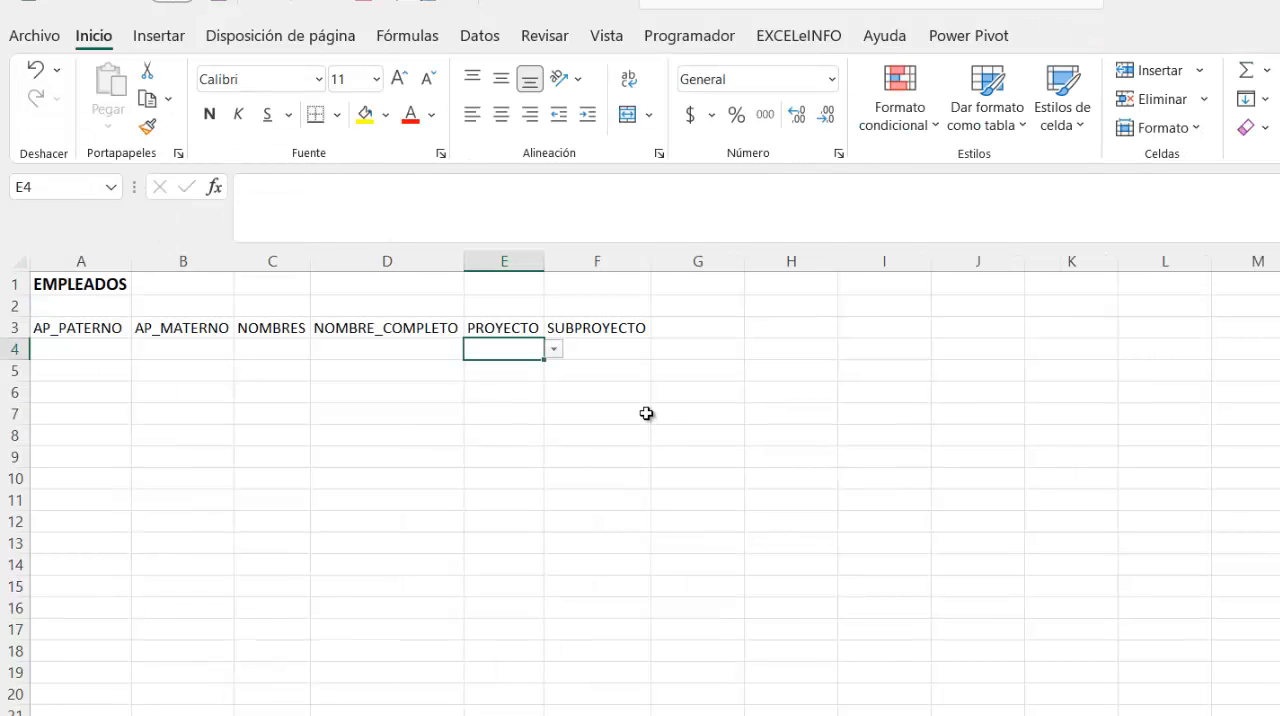
pyautogui.click(556, 350)
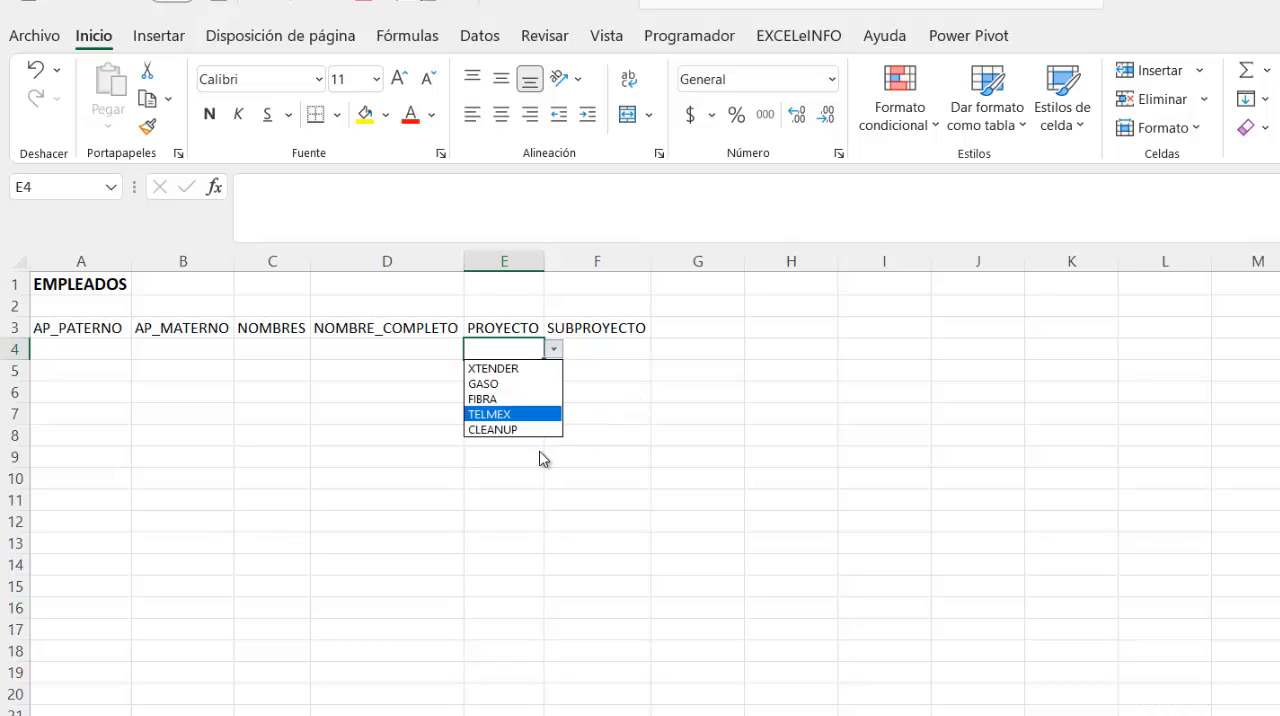
pyautogui.press('Escape')
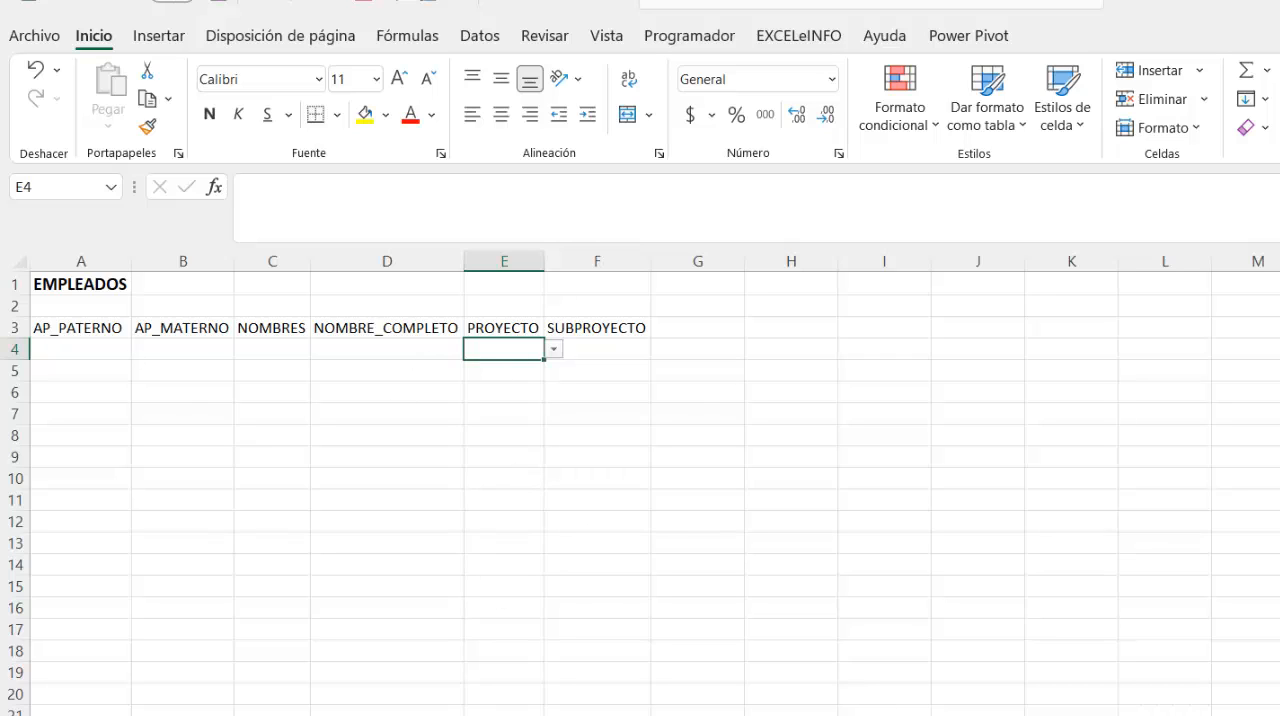
pyautogui.click(628, 350)
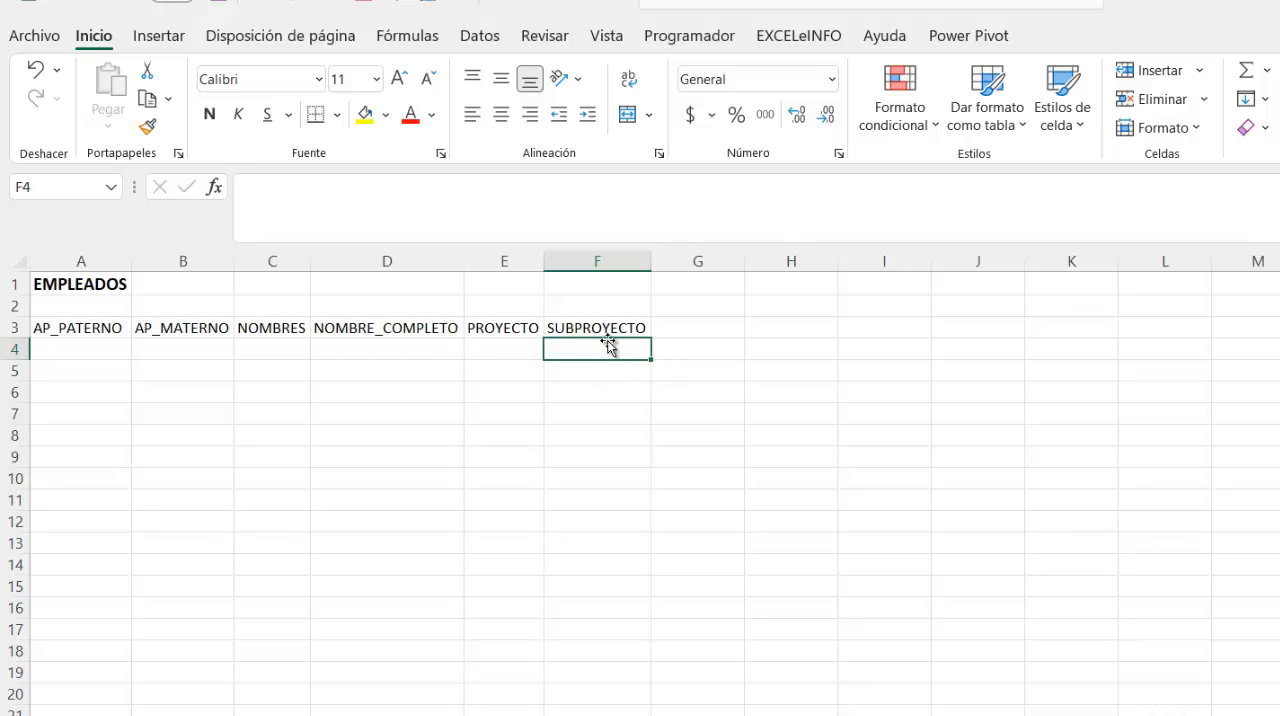
# - On the CATÁLOGOS sheet, move the TOTALPLAY, RFI and MEGACABLE entries down to B7:B9
pyautogui.hotkey('ctrl', 'pagedown')
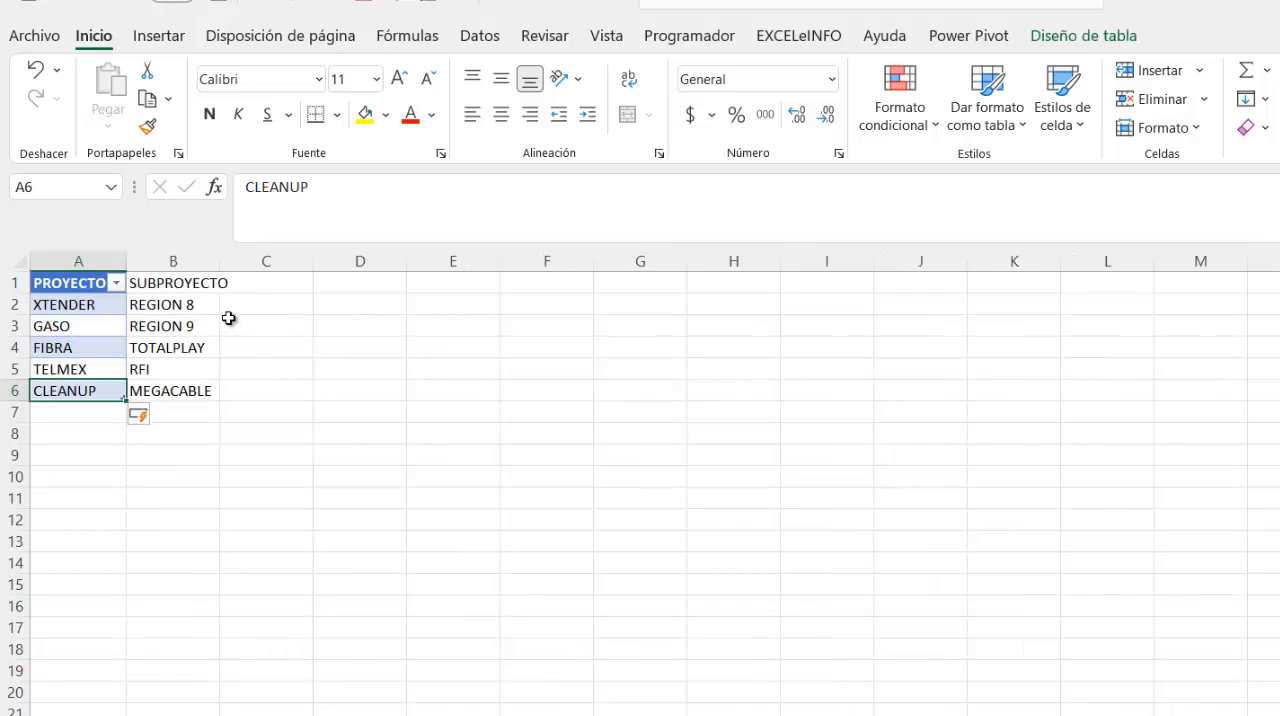
pyautogui.click(112, 304)
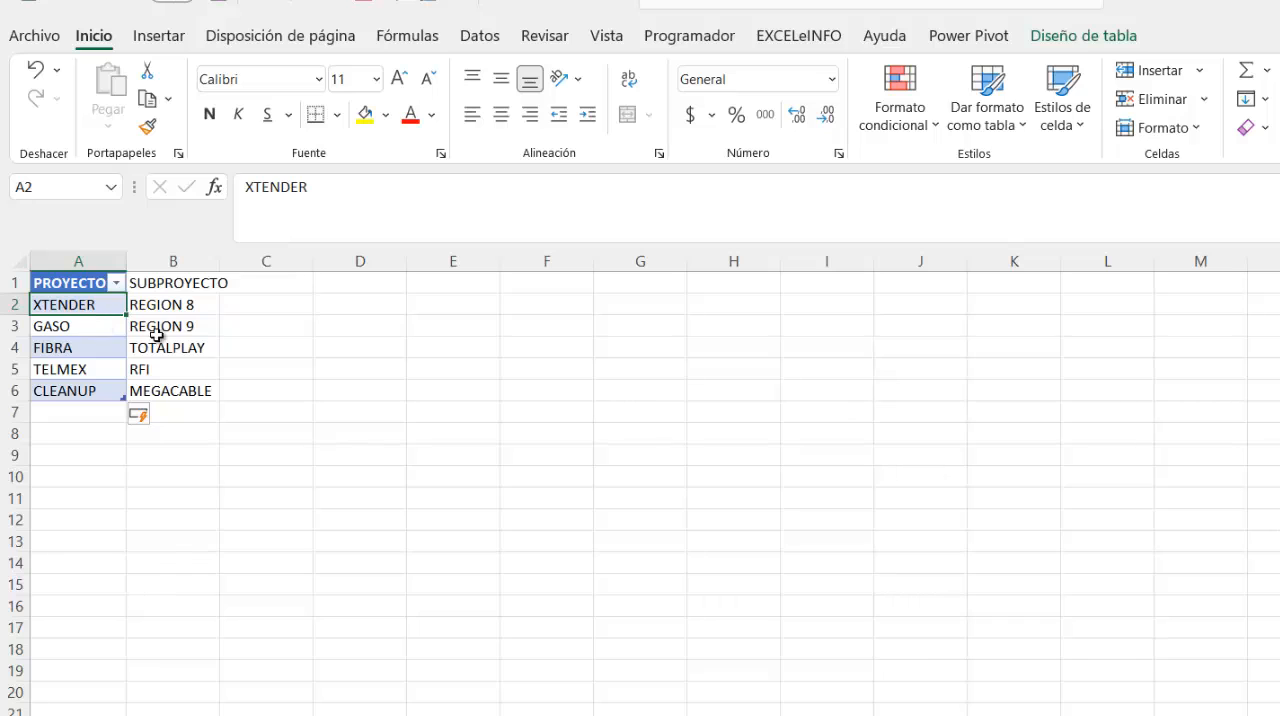
pyautogui.moveTo(189, 339); pyautogui.dragTo(194, 475)
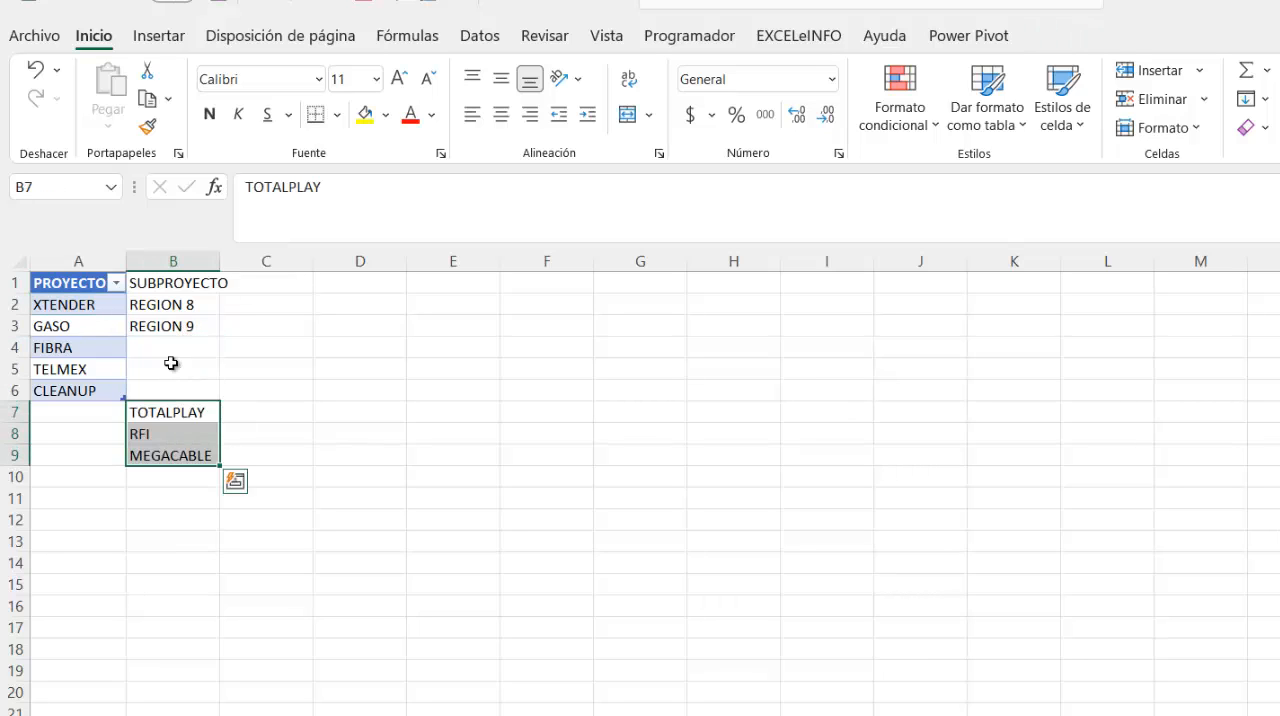
# - Enter GREGION8 in B4 and GREGION9 in B5, and move the TOTALPLAY, RFI and MEGACABLE block up to B6:B8
pyautogui.click(172, 350)
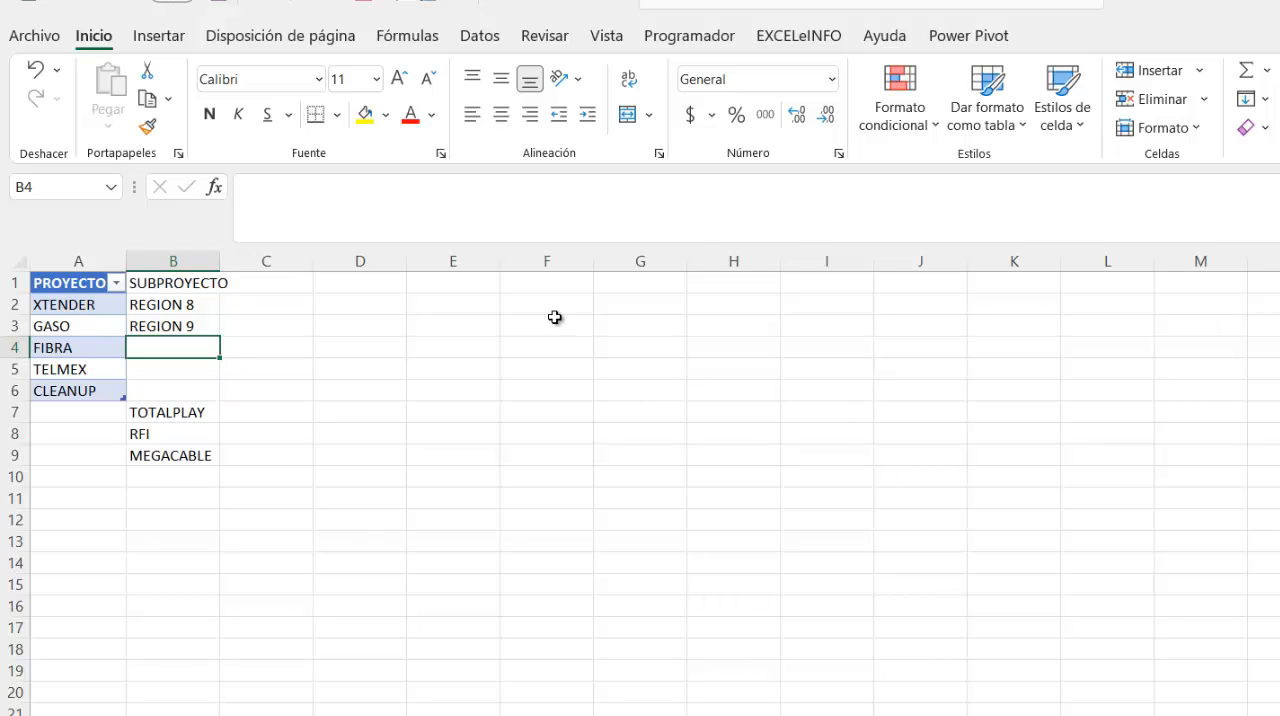
pyautogui.write('GREGION8')
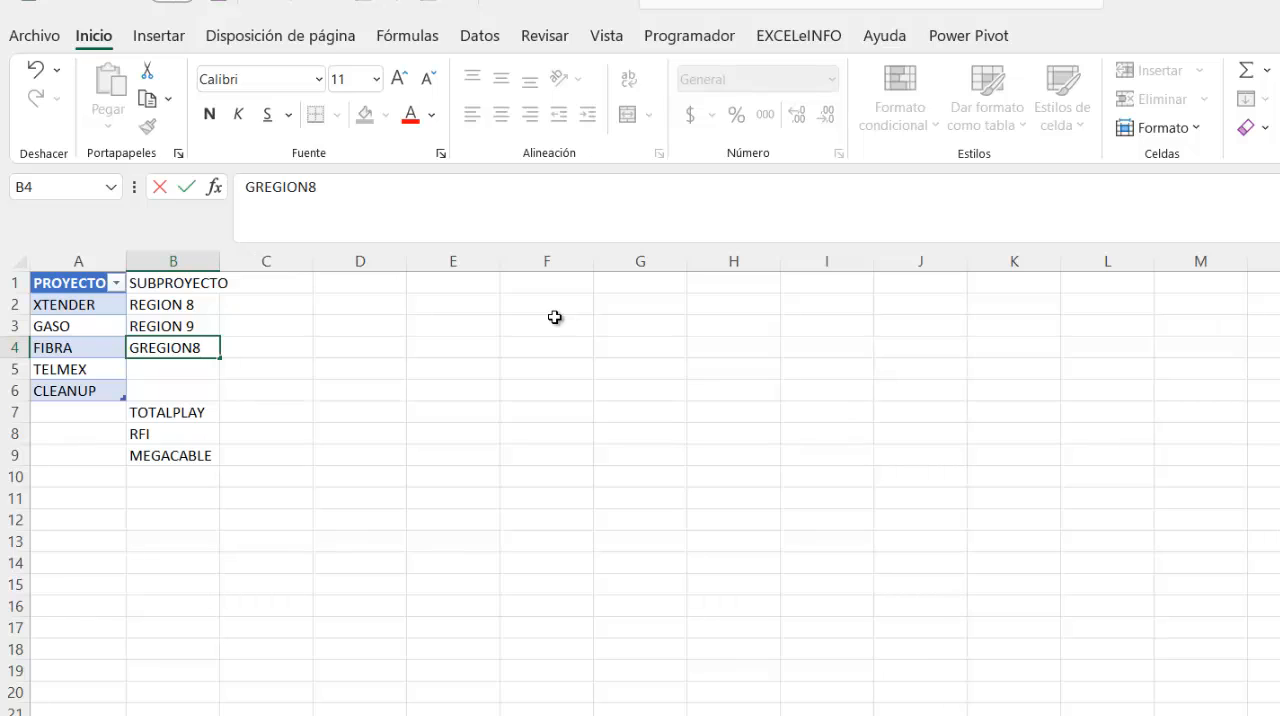
pyautogui.press('Return')
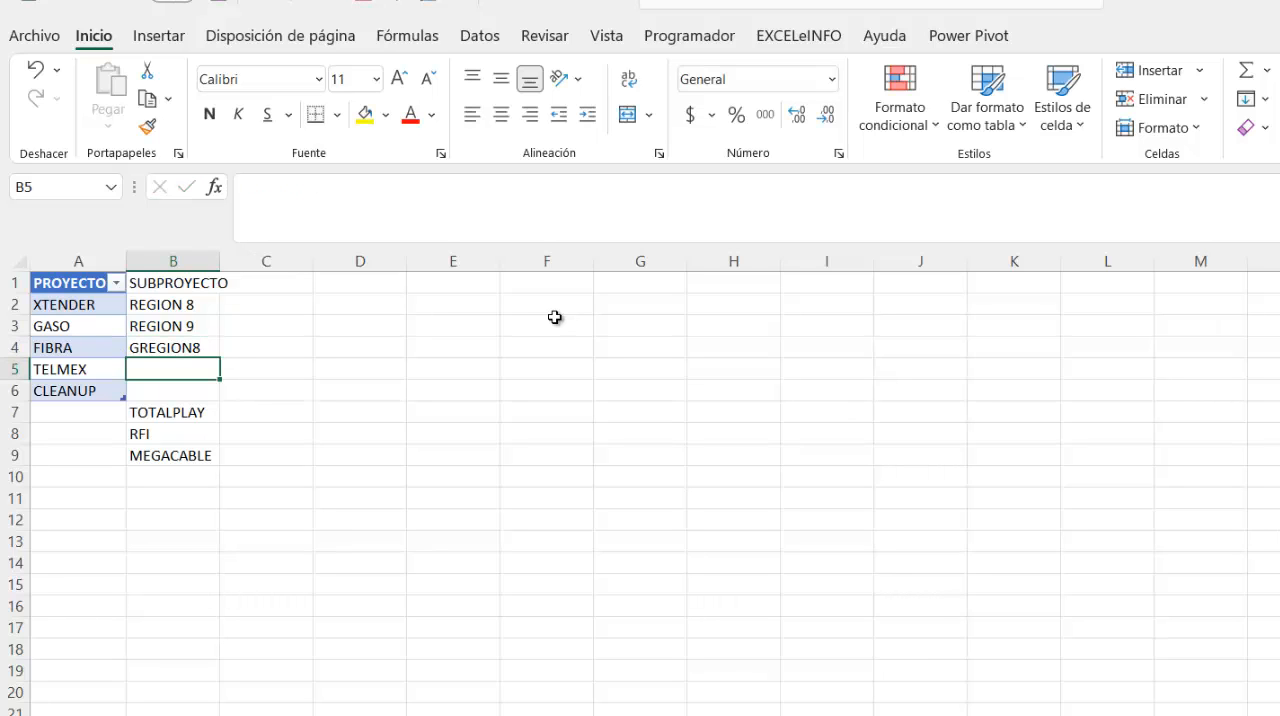
pyautogui.write('GREGIO')
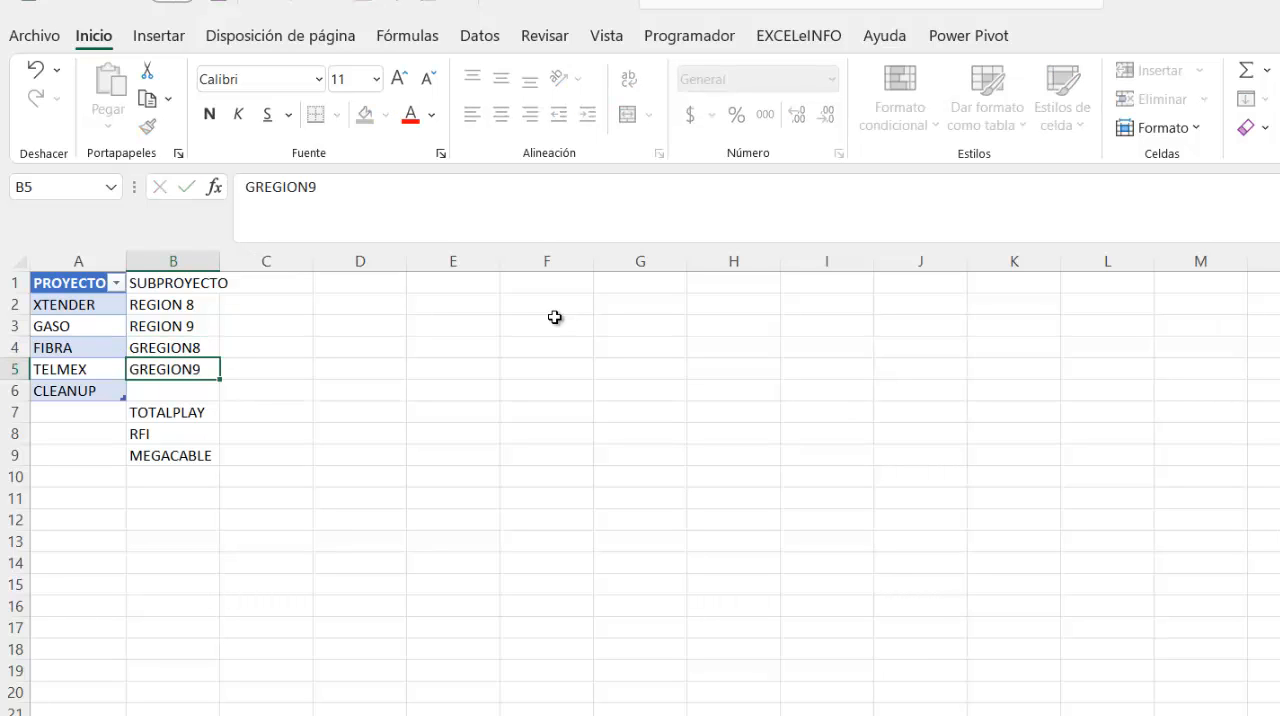
pyautogui.write('N9')
pyautogui.press('Return')
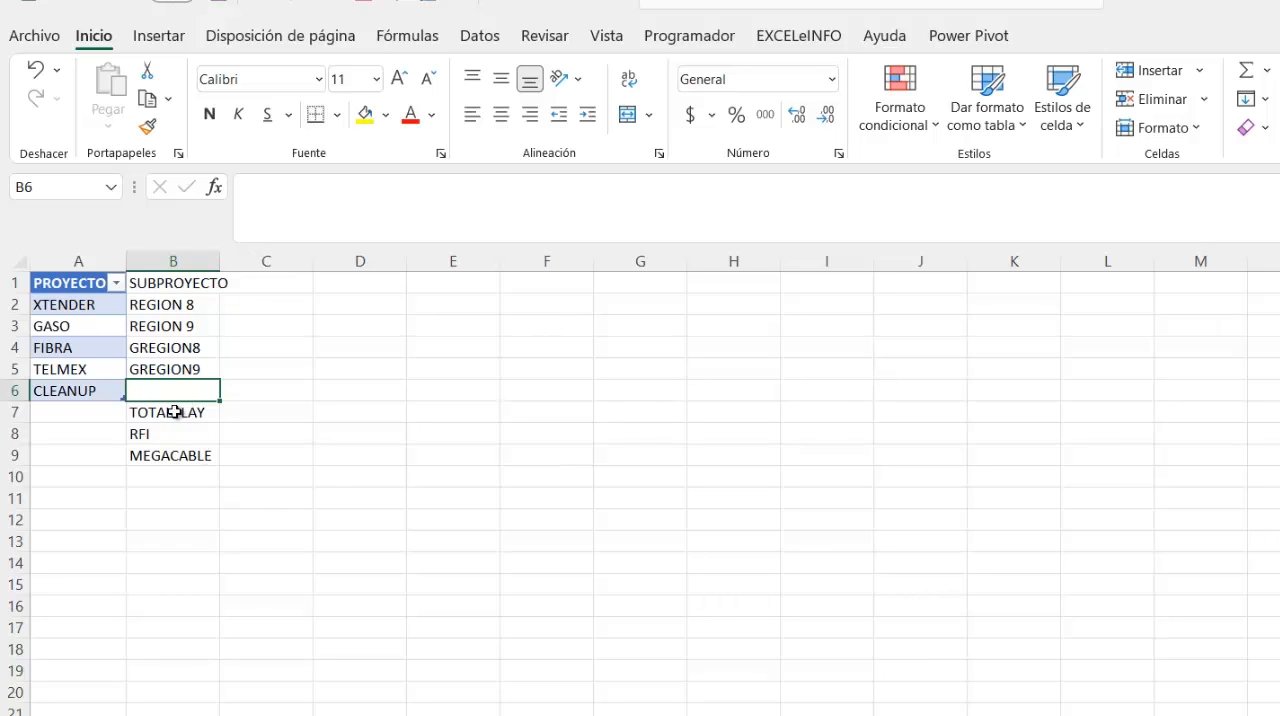
pyautogui.moveTo(175, 412); pyautogui.dragTo(170, 455)
pyautogui.moveTo(167, 408); pyautogui.dragTo(168, 386)
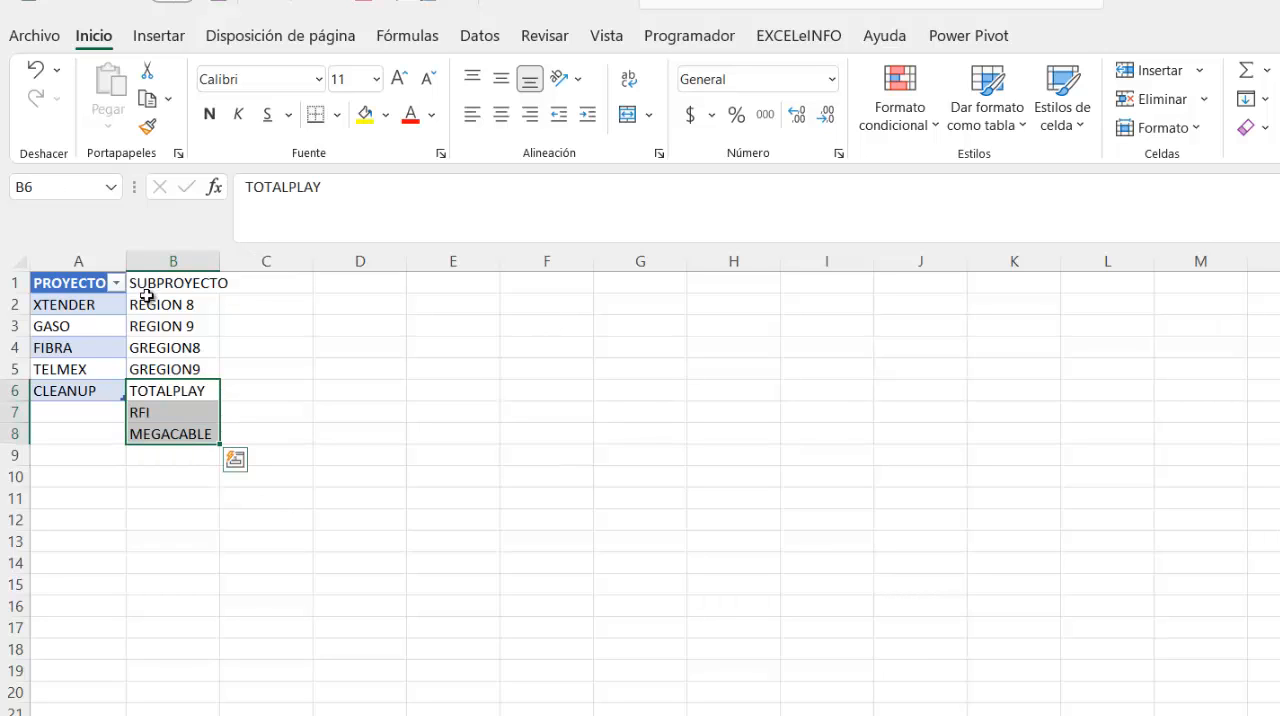
# - Fill the REGION 8 and REGION 9 cells B2:B3 with light blue and the GREGION cells B4:B5 with light orange
pyautogui.click(135, 304)
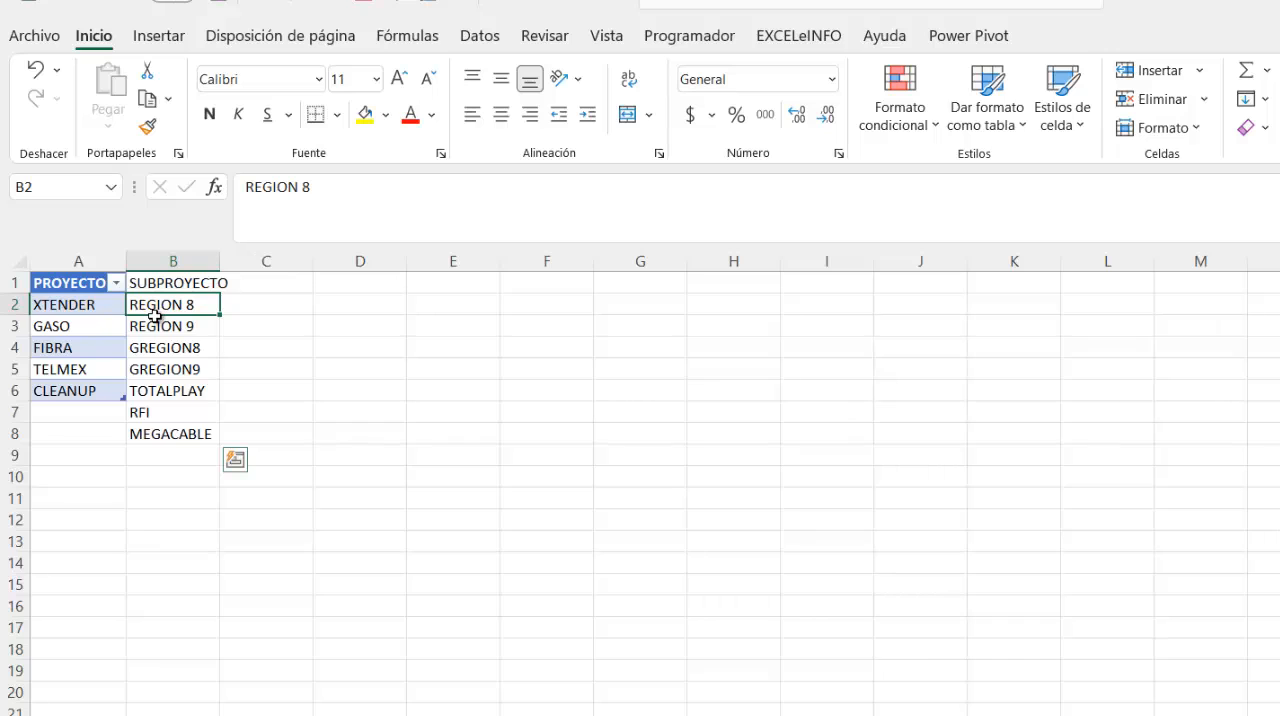
pyautogui.moveTo(154, 315); pyautogui.dragTo(157, 323)
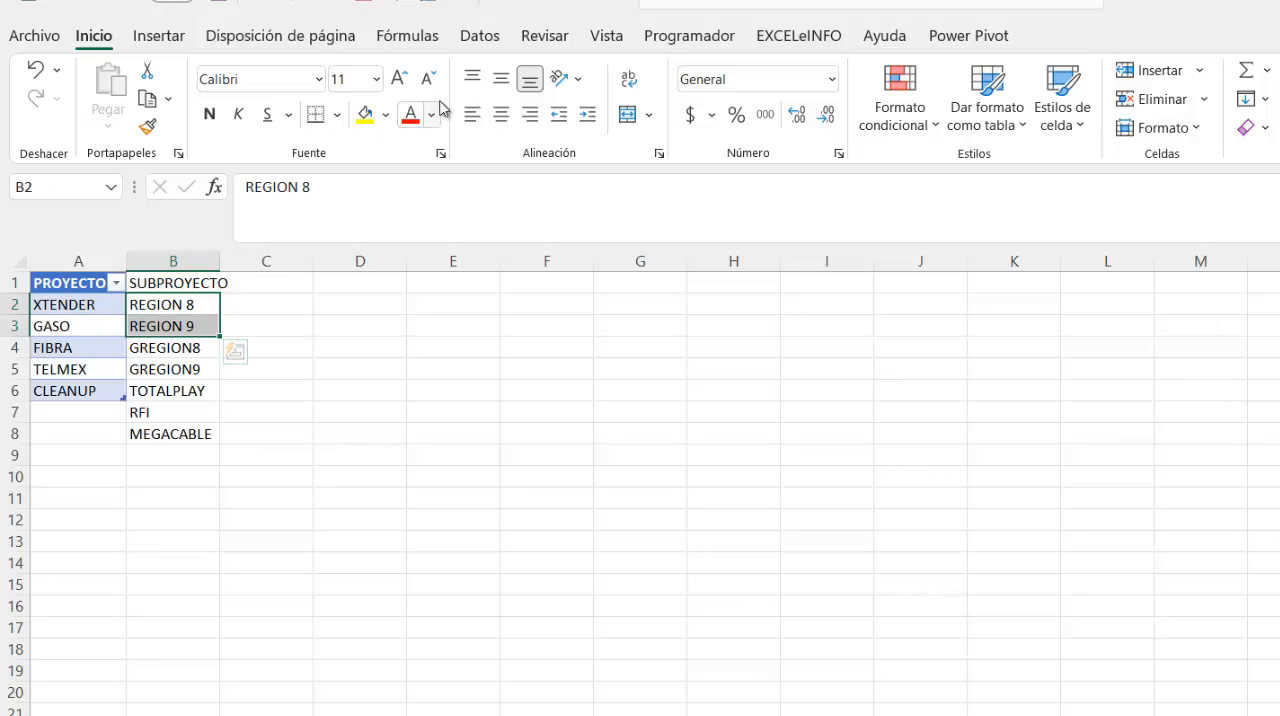
pyautogui.click(385, 114)
pyautogui.click(432, 205)
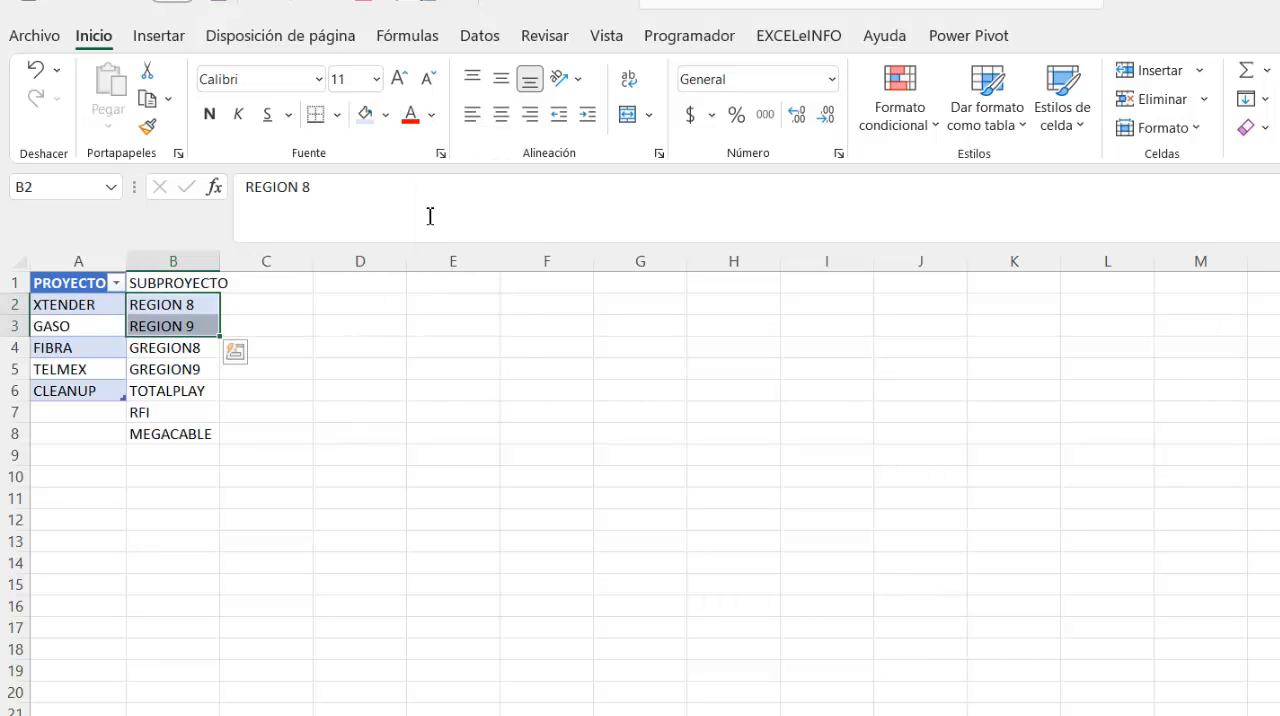
pyautogui.moveTo(209, 351); pyautogui.dragTo(206, 369)
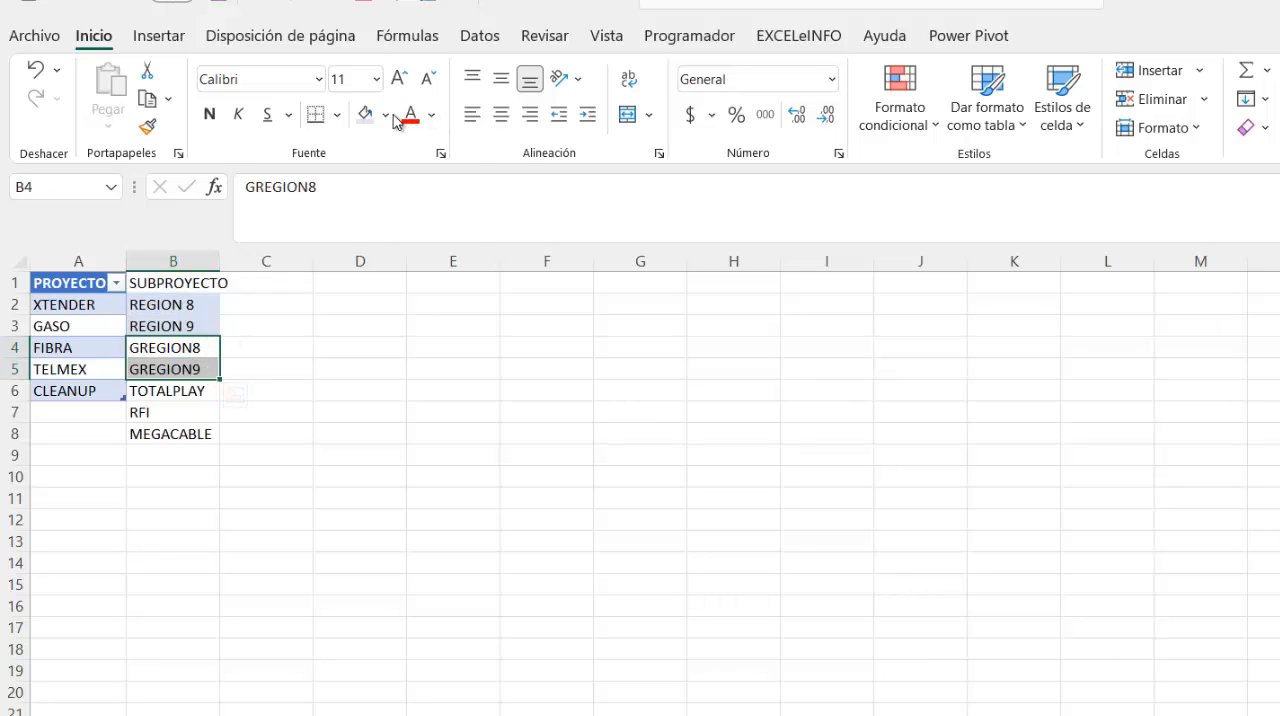
pyautogui.click(388, 115)
pyautogui.click(461, 201)
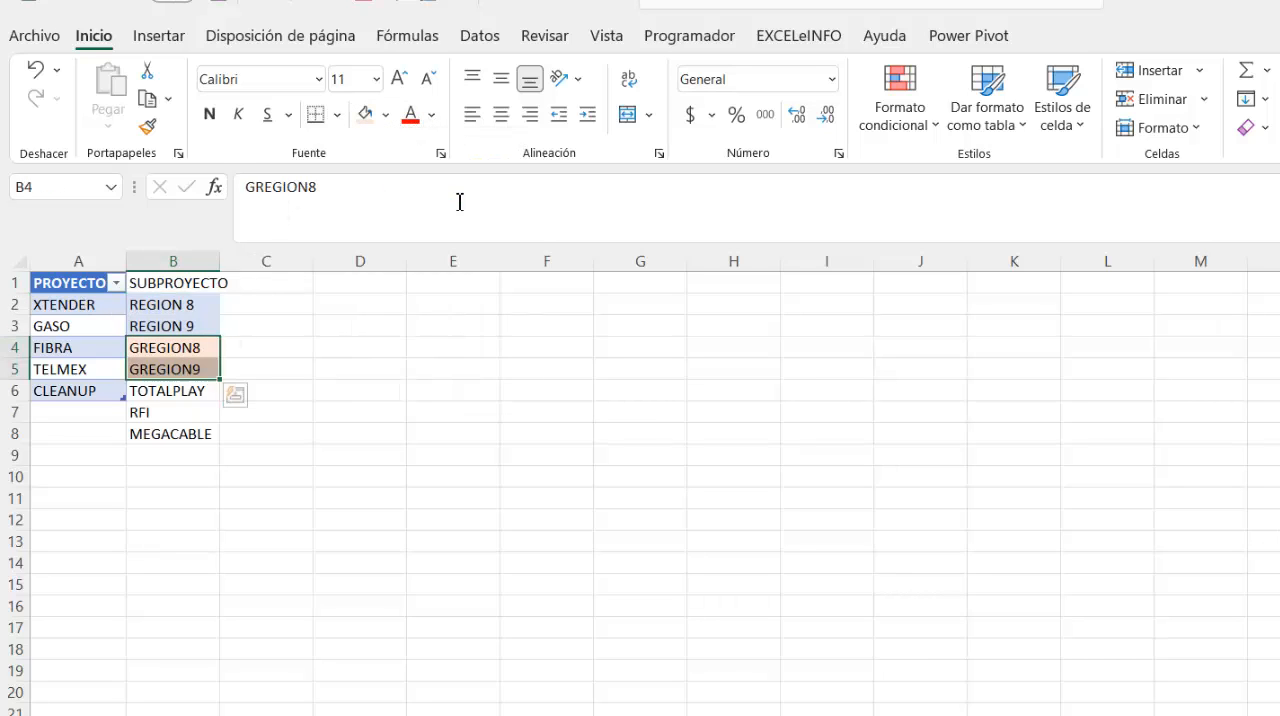
# - Fill the TOTALPLAY, RFI and MEGACABLE cells B6:B8 with light green
pyautogui.moveTo(190, 392); pyautogui.dragTo(191, 434)
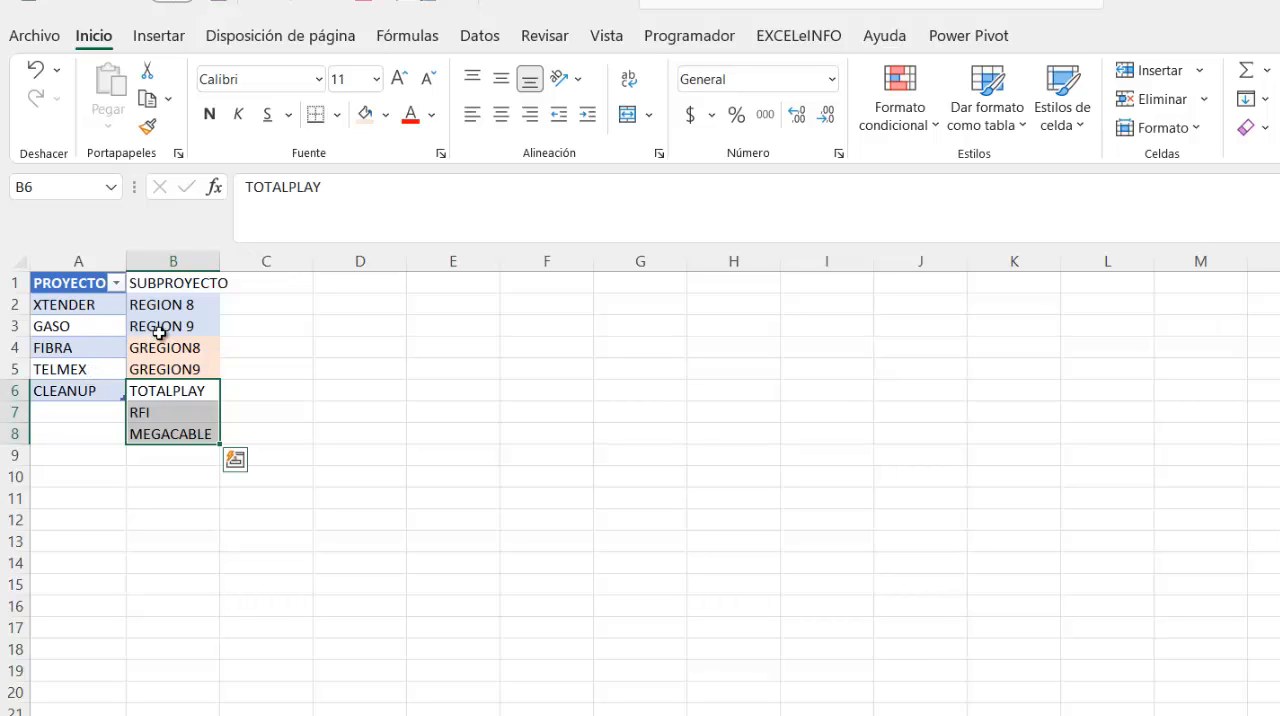
pyautogui.click(385, 115)
pyautogui.click(524, 202)
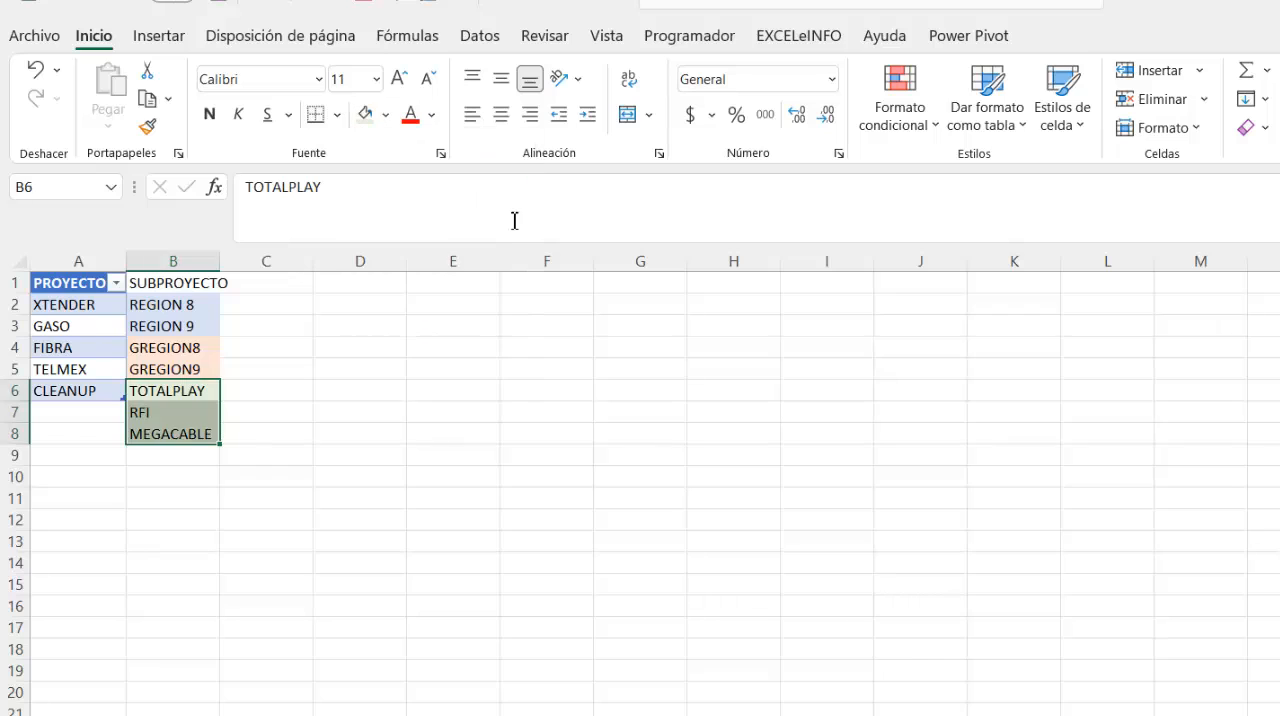
pyautogui.click(426, 399)
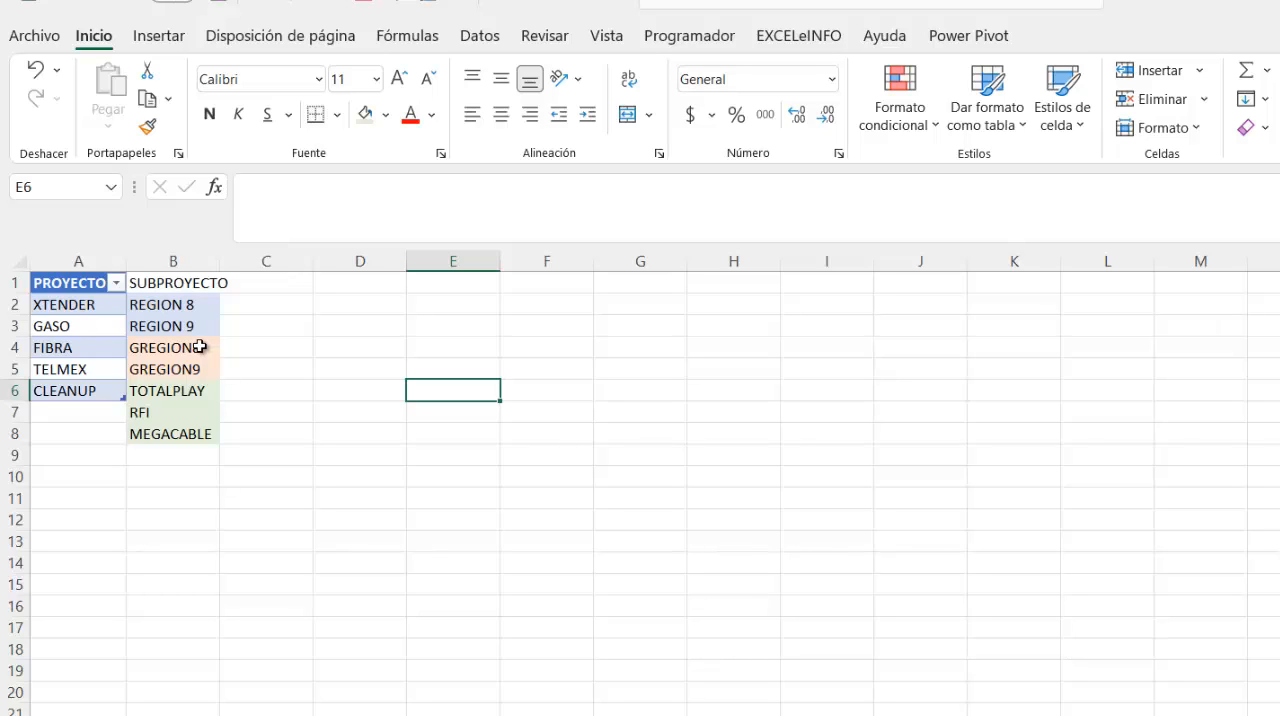
# - Define the named range XTENDER for the subproject cells B2:B3
pyautogui.click(153, 302)
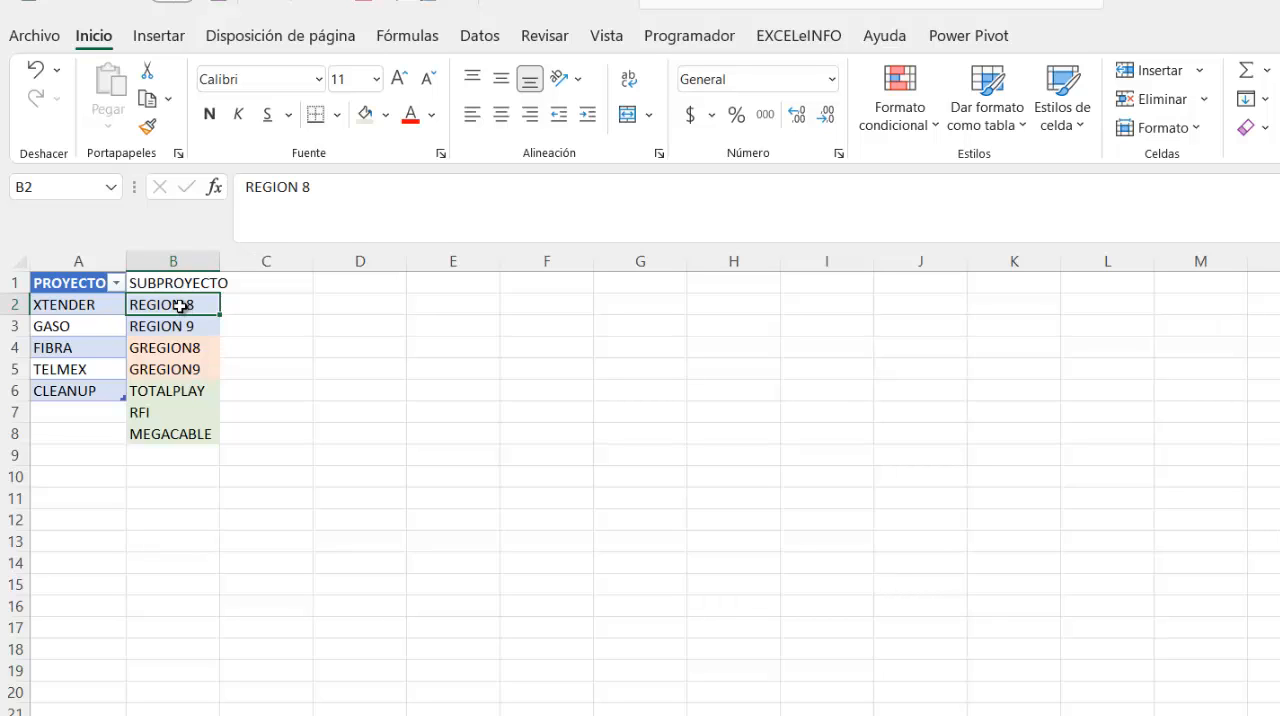
pyautogui.moveTo(178, 300); pyautogui.dragTo(183, 326)
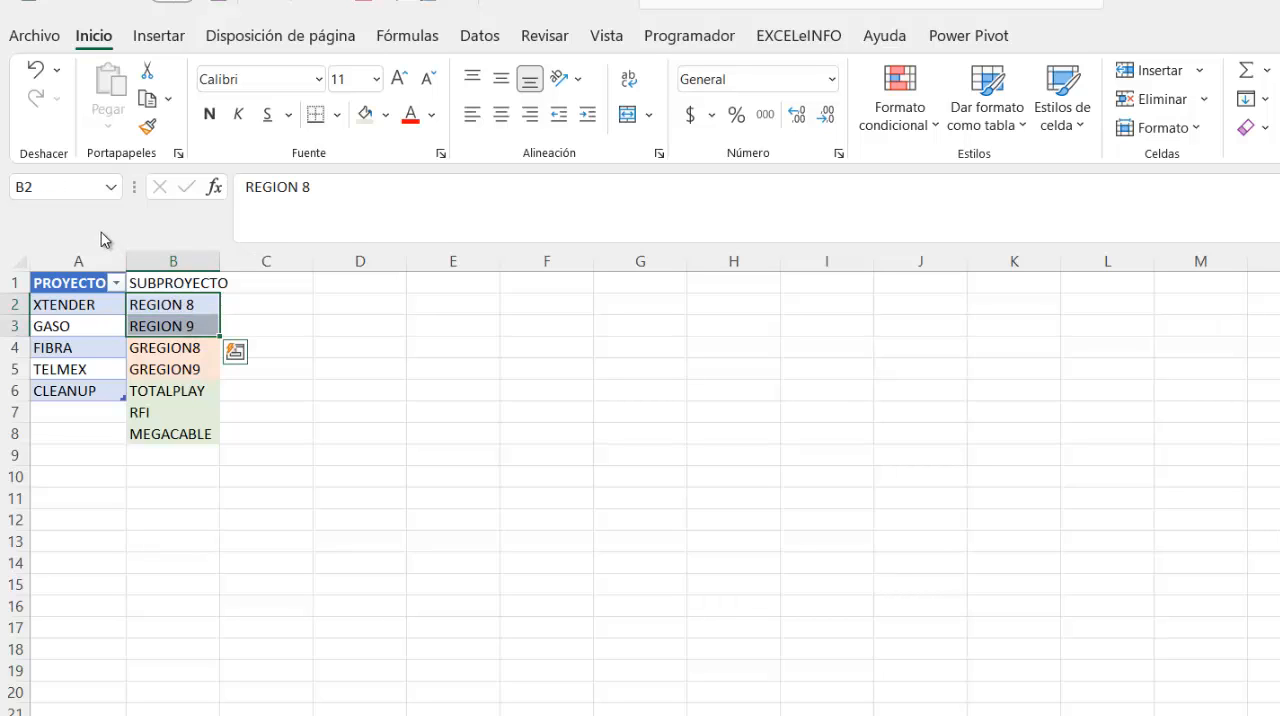
pyautogui.click(43, 188)
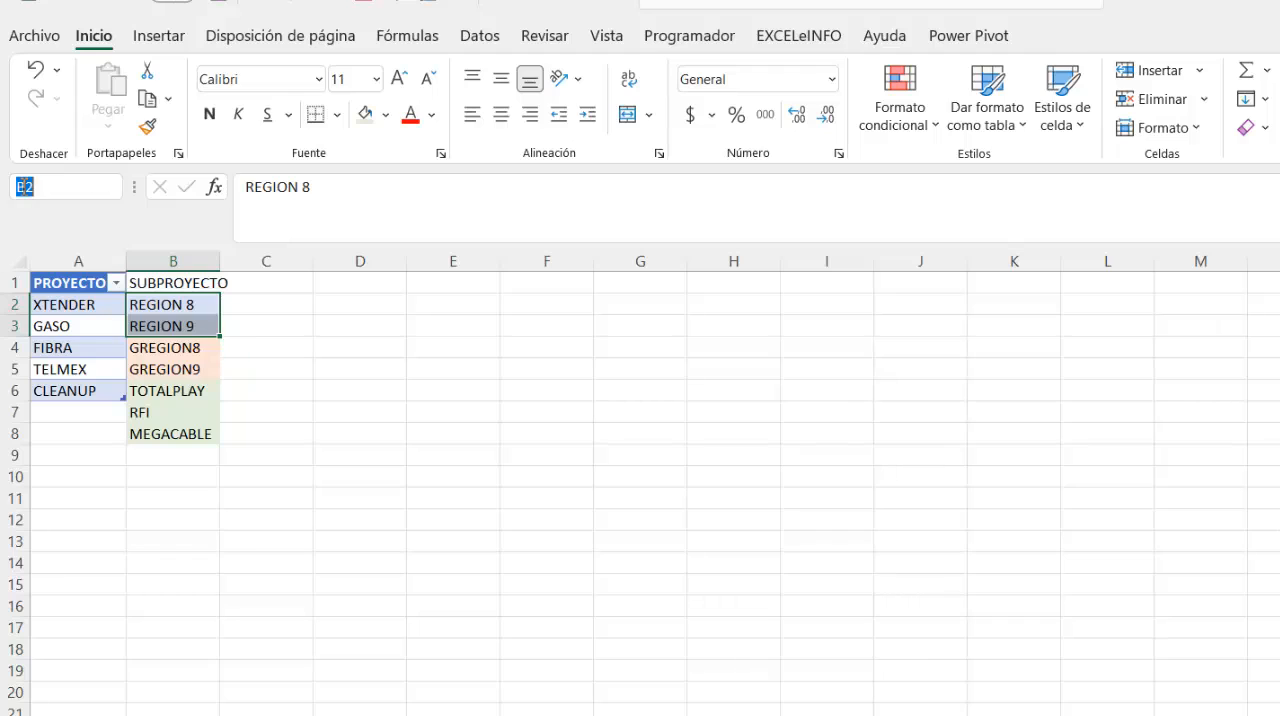
pyautogui.write('XTENDER')
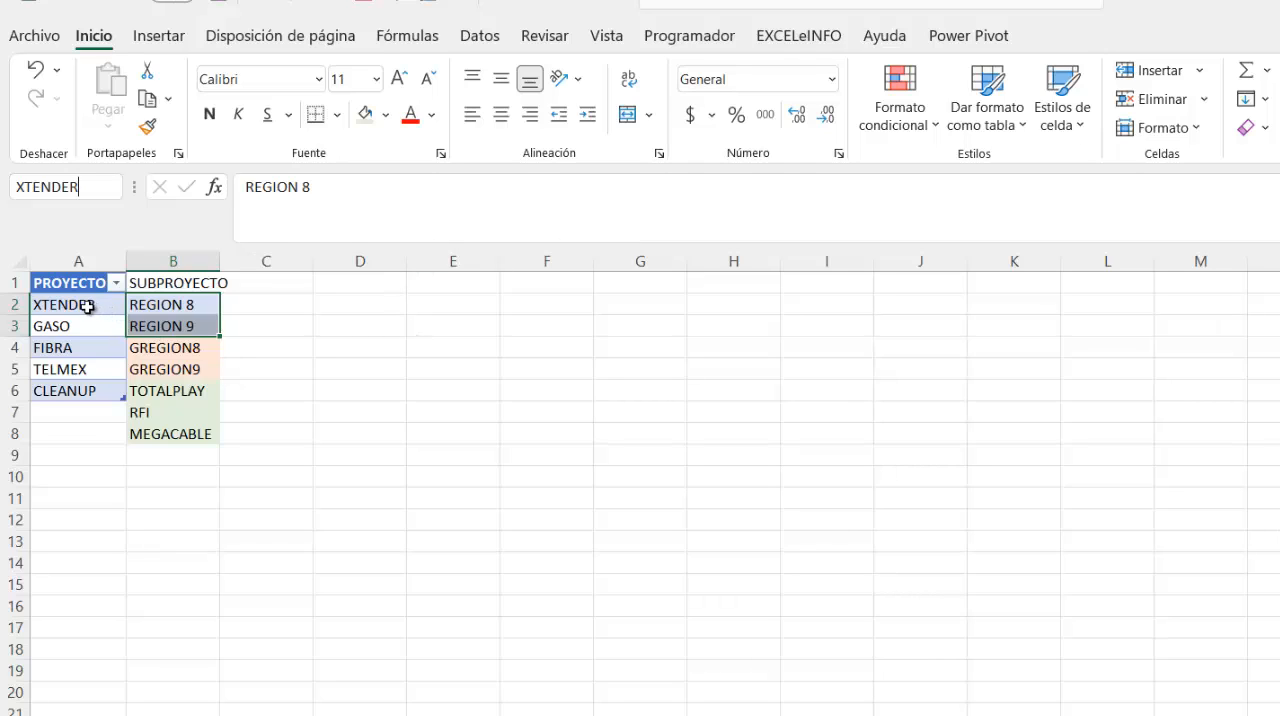
pyautogui.press('Return')
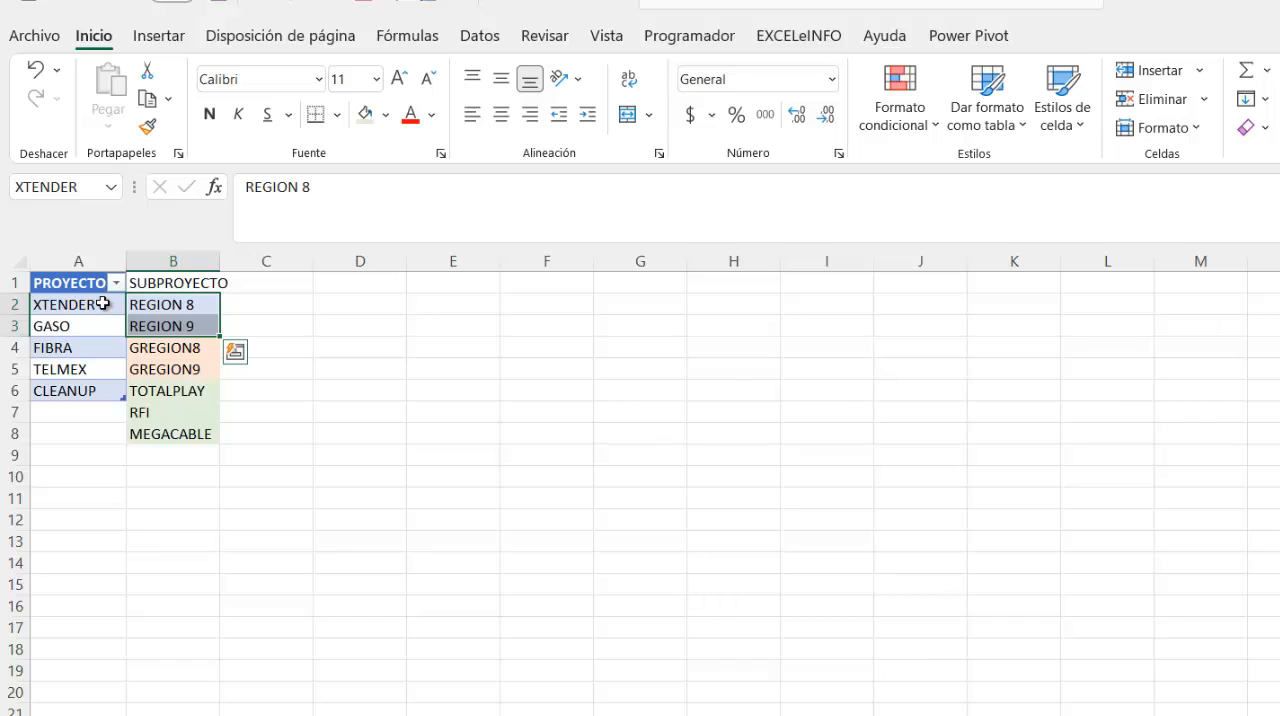
# - Define the named range GASO for the subproject cells B4:B5
pyautogui.moveTo(186, 347); pyautogui.dragTo(182, 369)
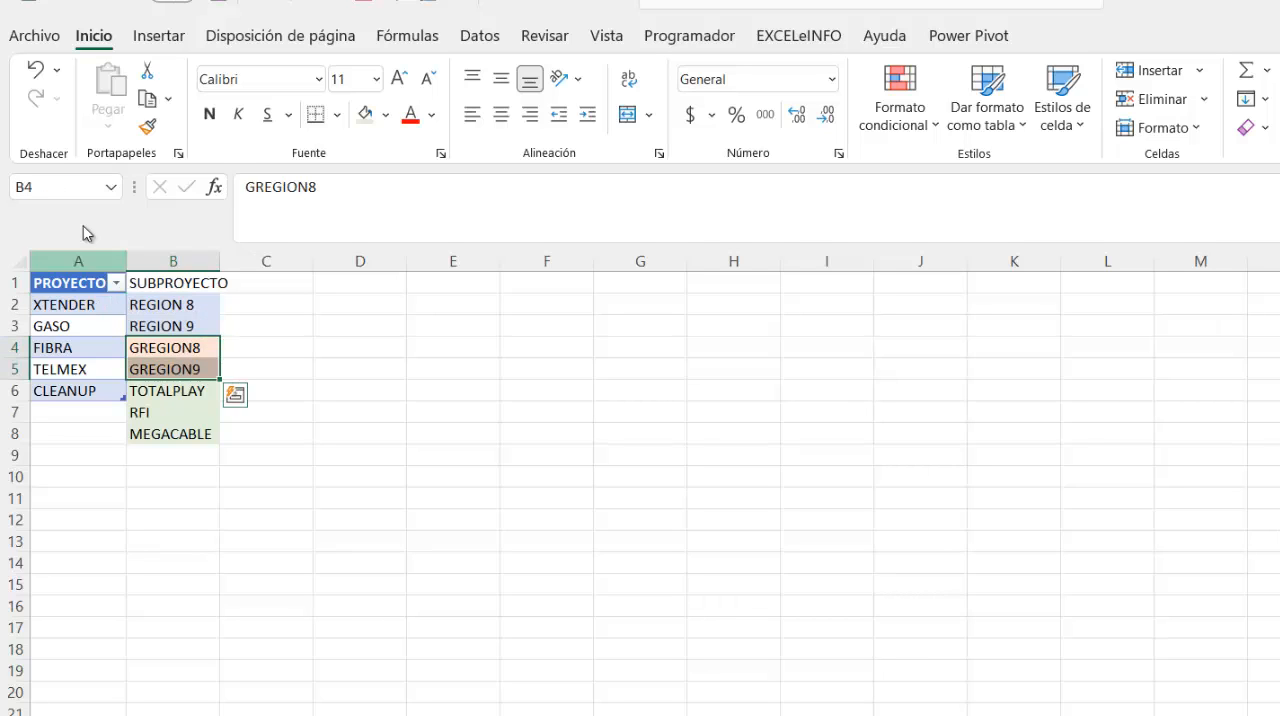
pyautogui.click(55, 187)
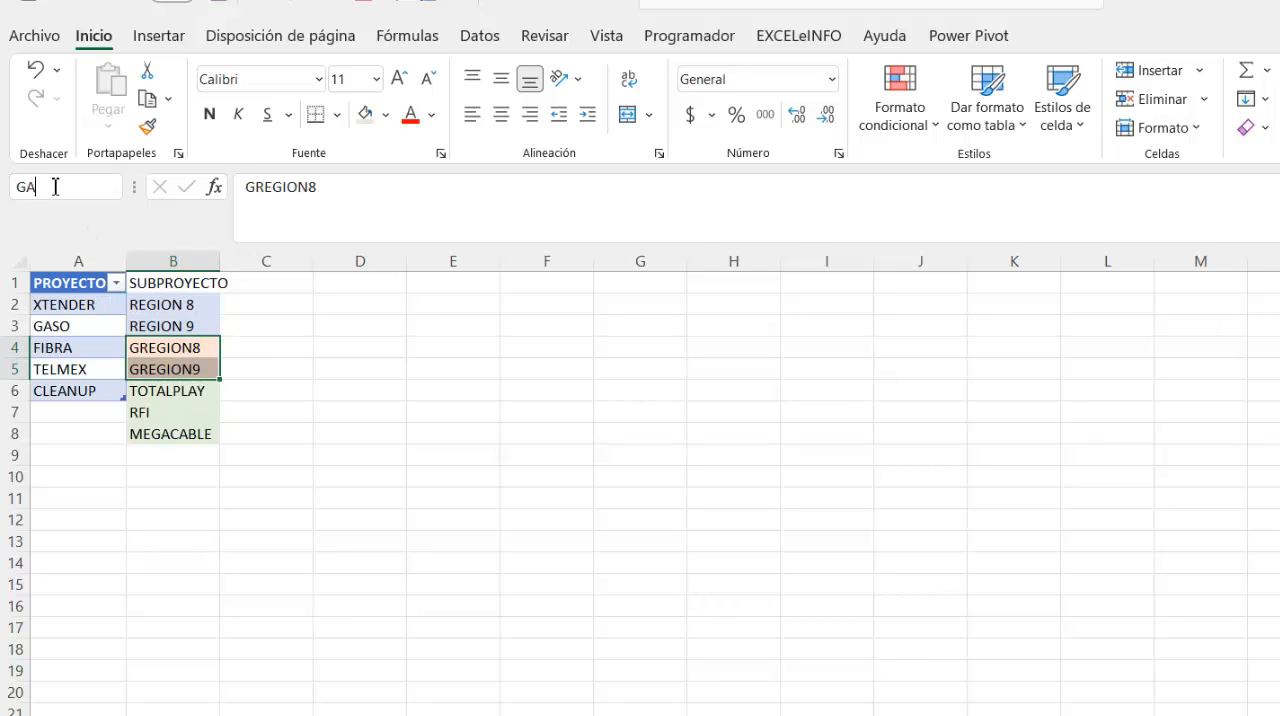
pyautogui.press('Return')
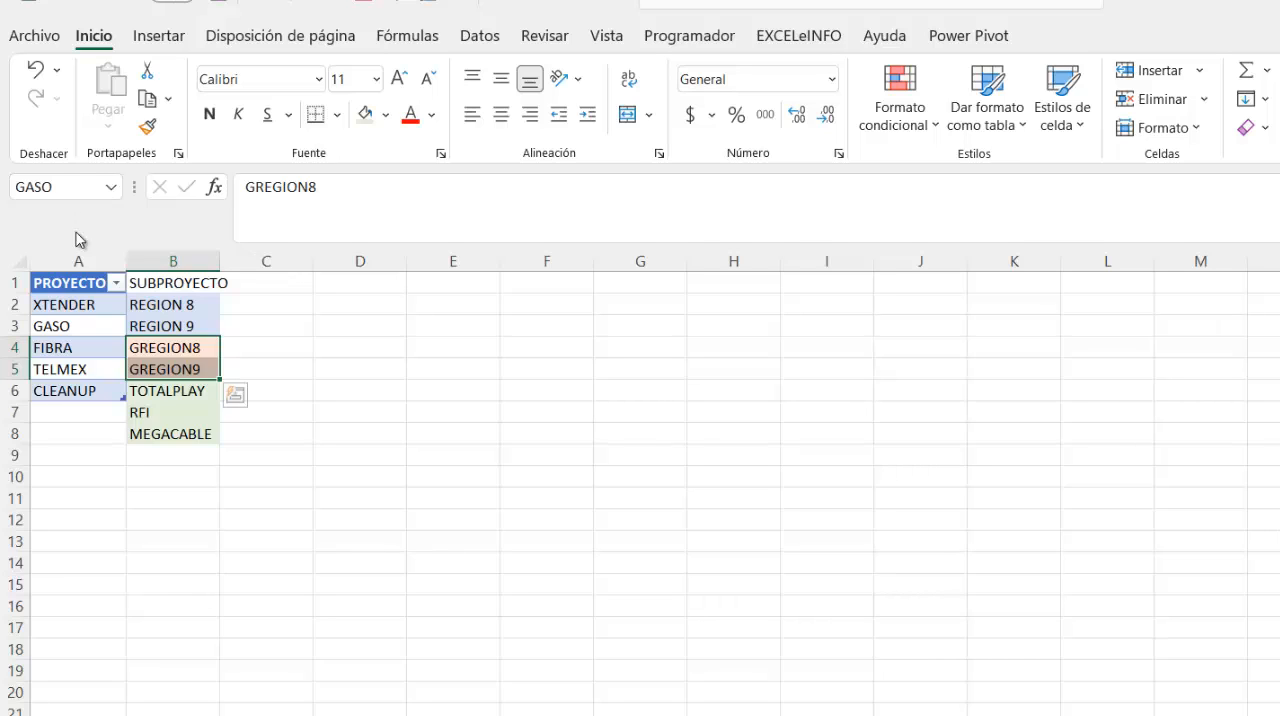
# - Define the named range FIBRA for the subproject cells B6:B8
pyautogui.moveTo(157, 391); pyautogui.dragTo(166, 428)
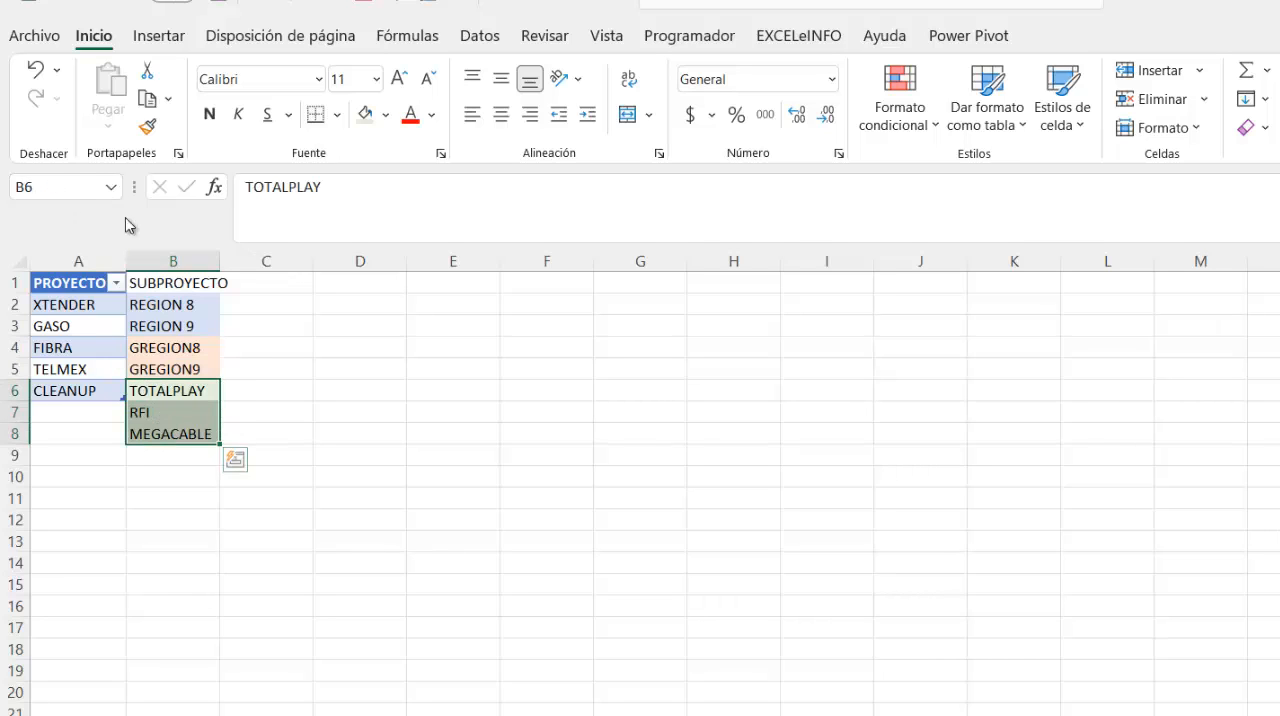
pyautogui.click(64, 187)
pyautogui.write('FIBRA')
pyautogui.press('Return')
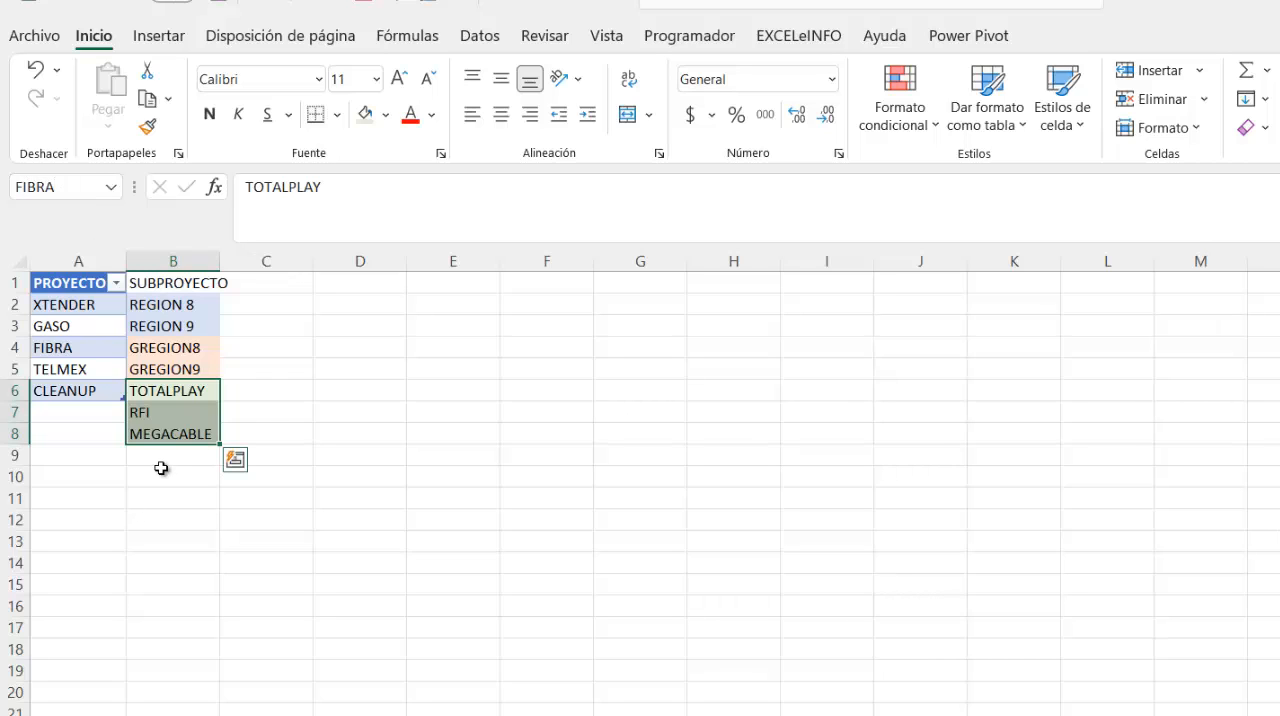
# - Add UNICO as a new subproject in cell B9, directly below MEGACABLE
pyautogui.click(161, 465)
pyautogui.write('UNICO')
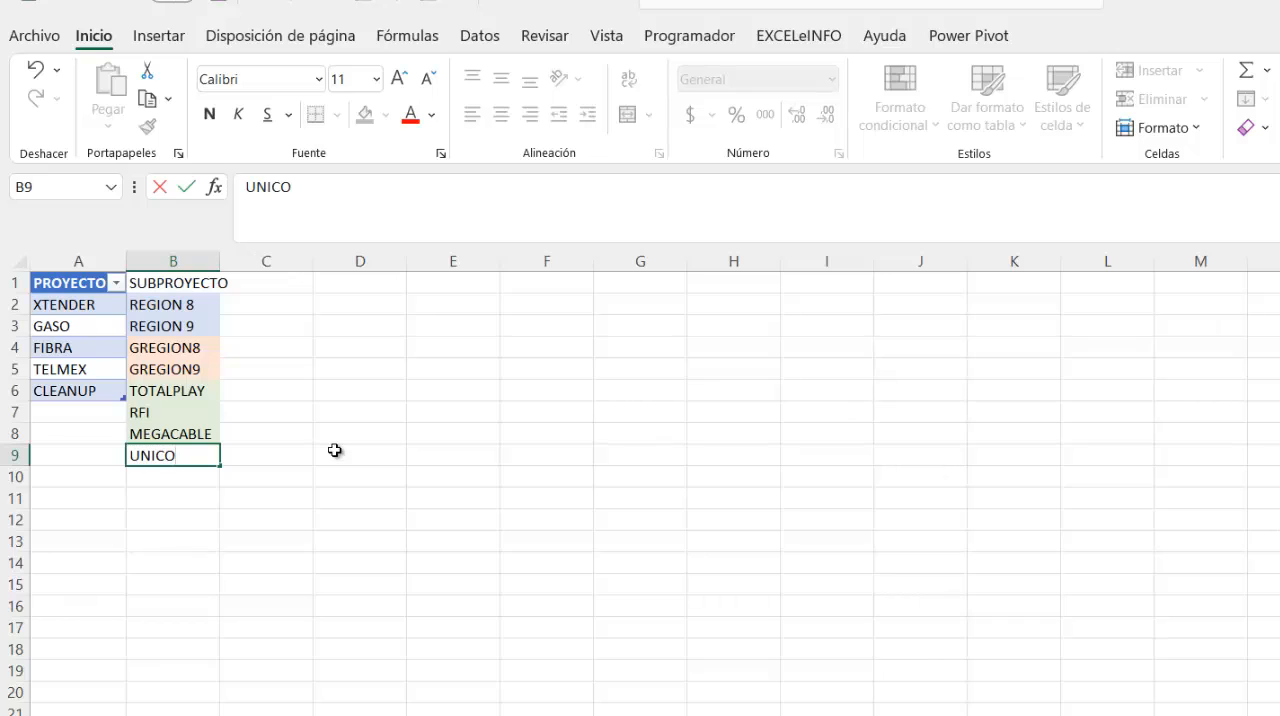
pyautogui.press('Return')
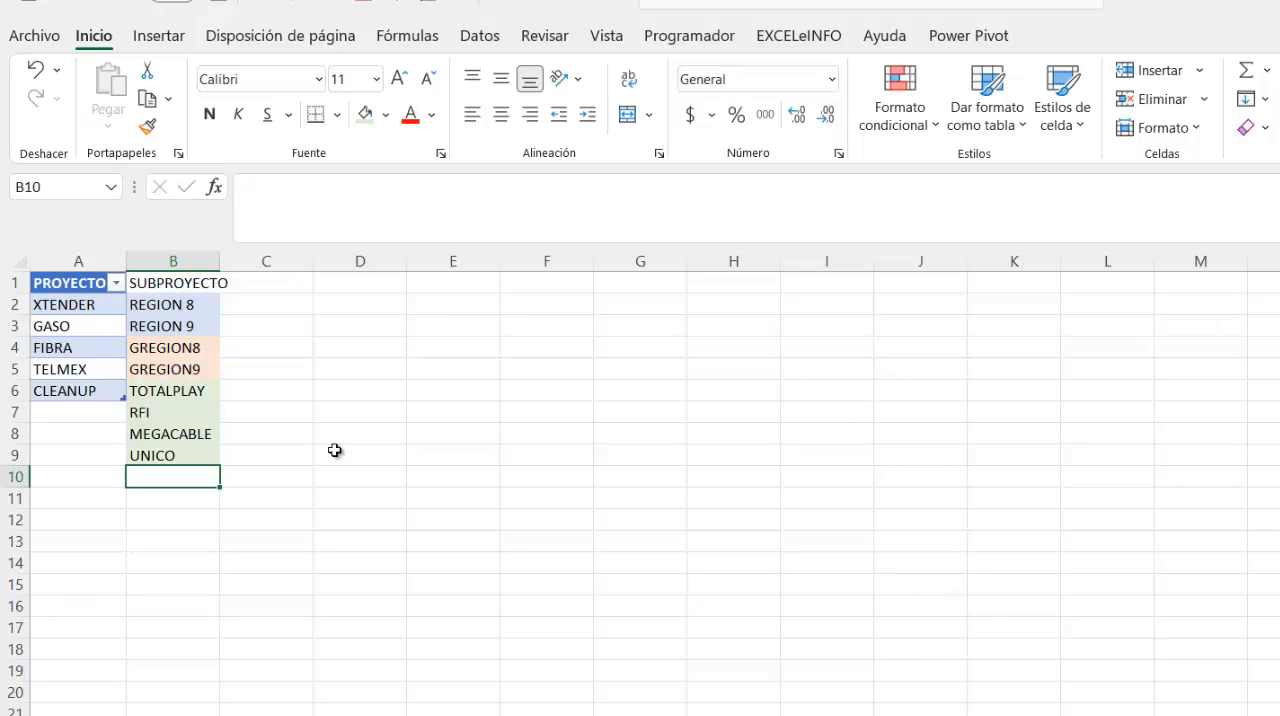
# - Correct the subproject in B9 to ÚNICO and add REGION 6 in cell B10
pyautogui.press('Up')
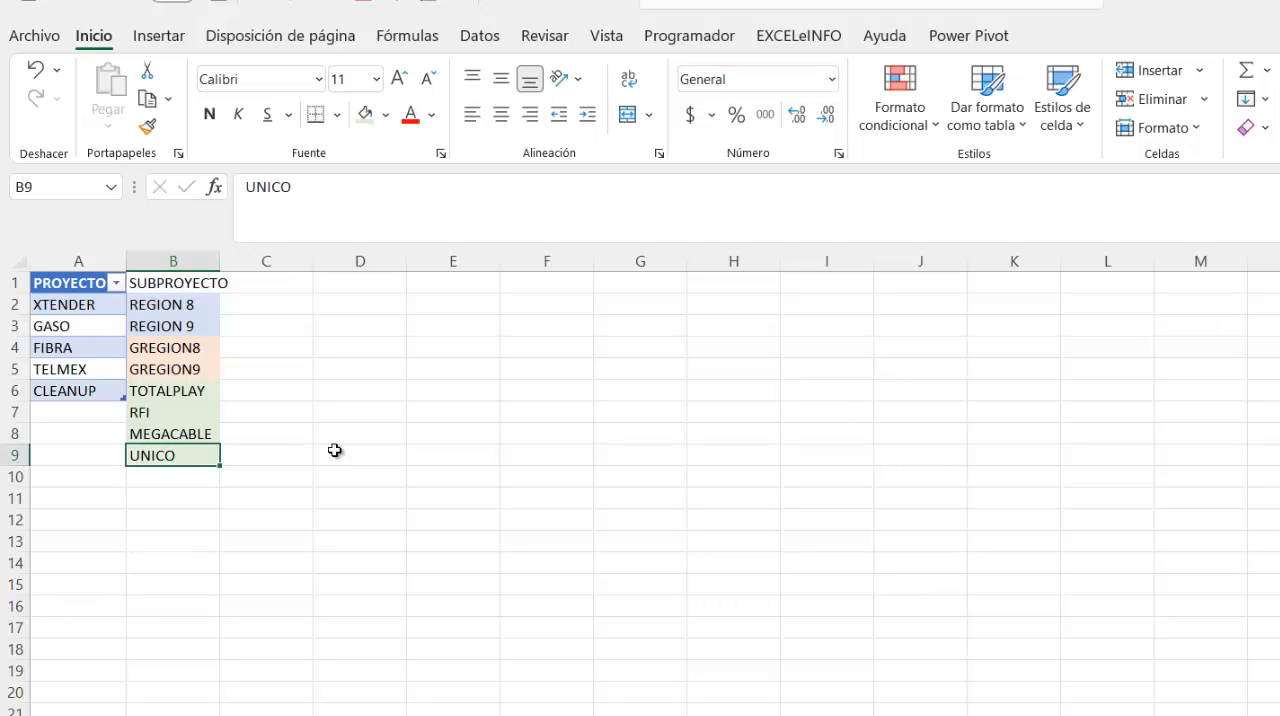
pyautogui.click(255, 188)
pyautogui.press('BackSpace')
pyautogui.write('Ú')
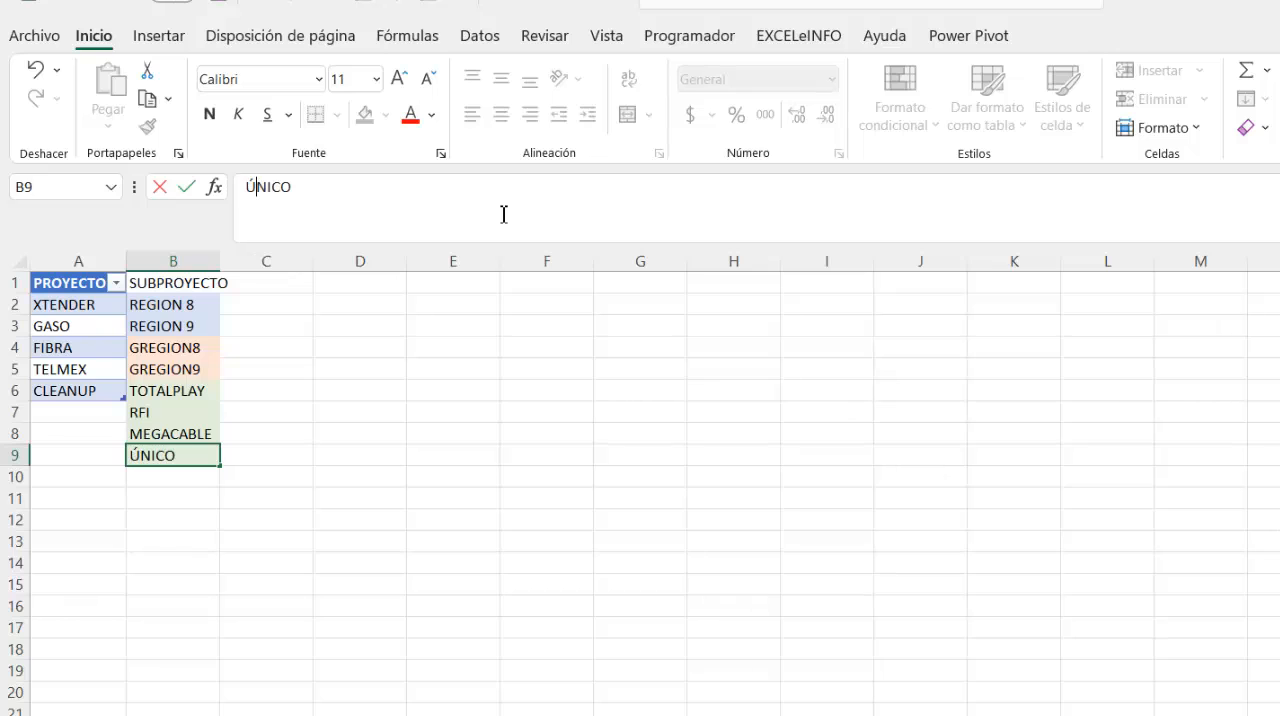
pyautogui.press('Return')
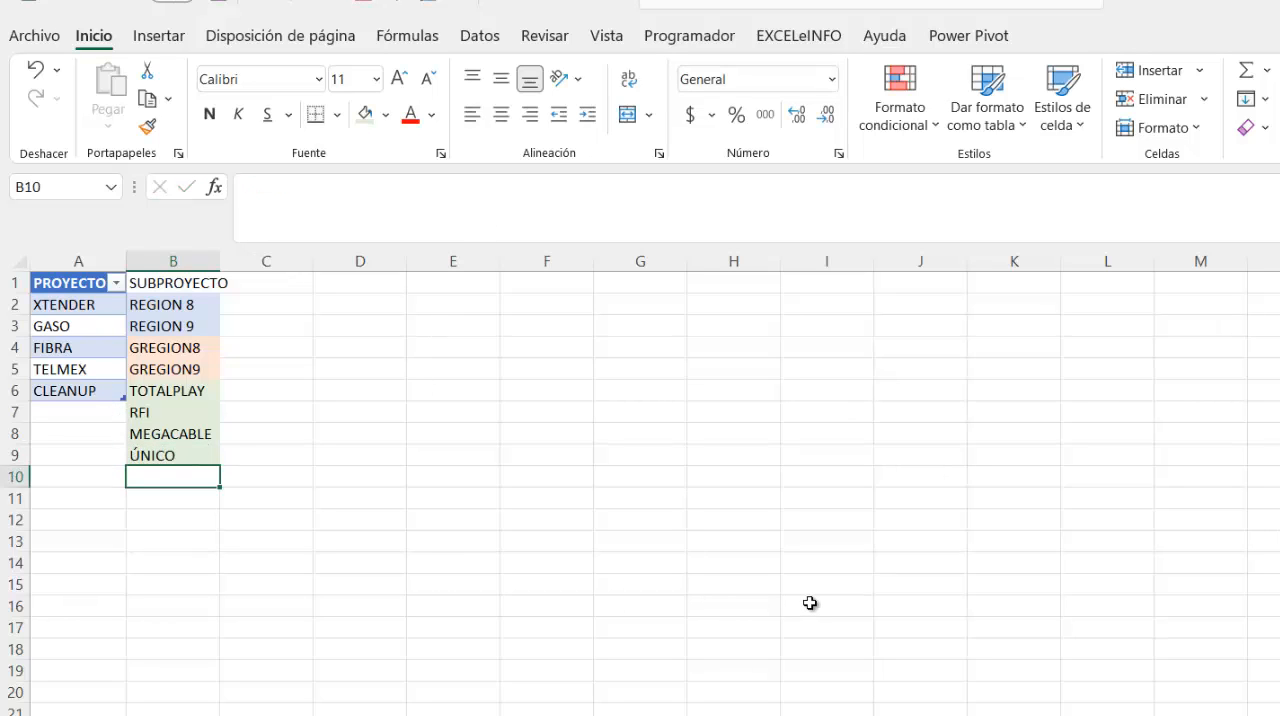
pyautogui.write('REGION 6')
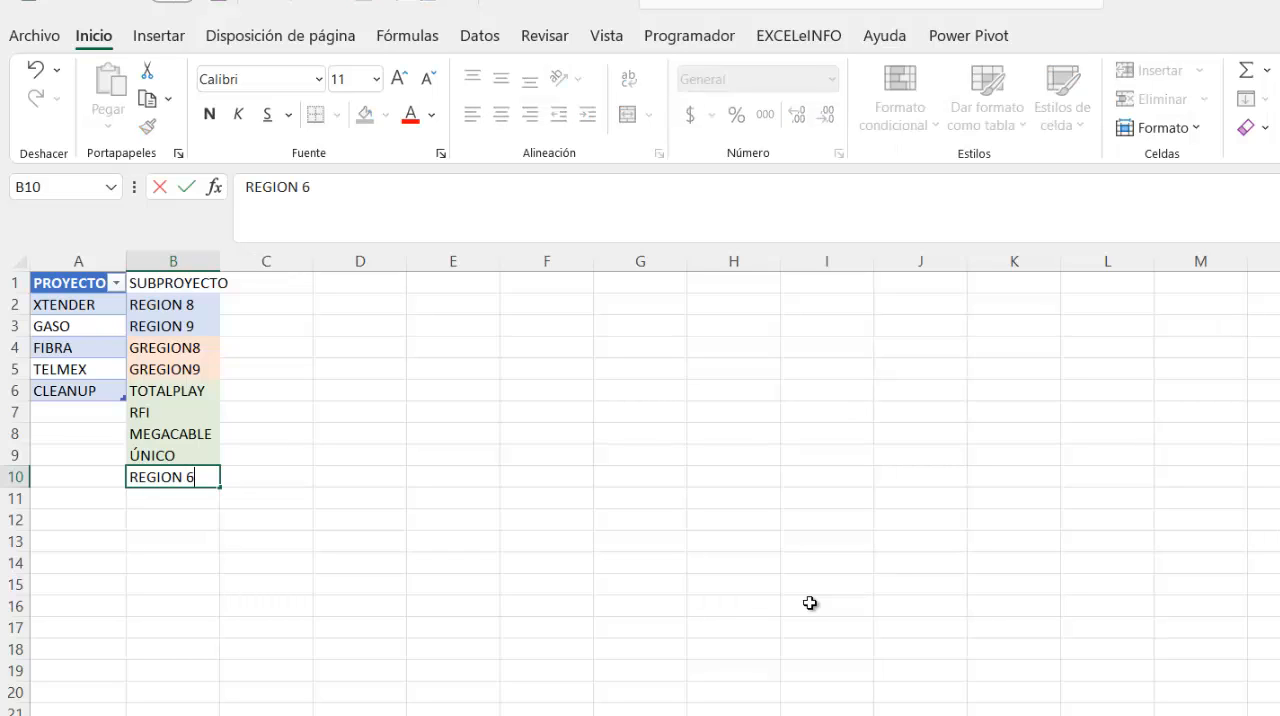
pyautogui.press('Return')
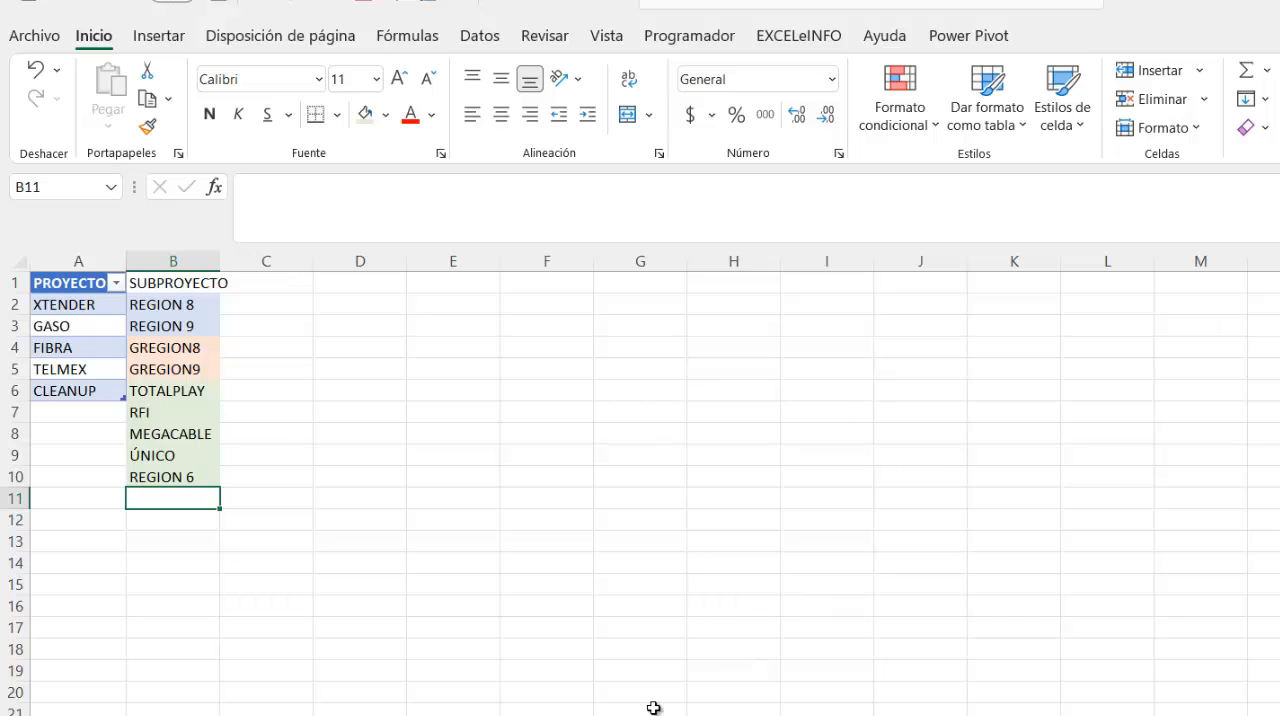
# - Fill the ÚNICO cell B9 with light orange and the REGION 6 cell B10 with light blue
pyautogui.click(198, 463)
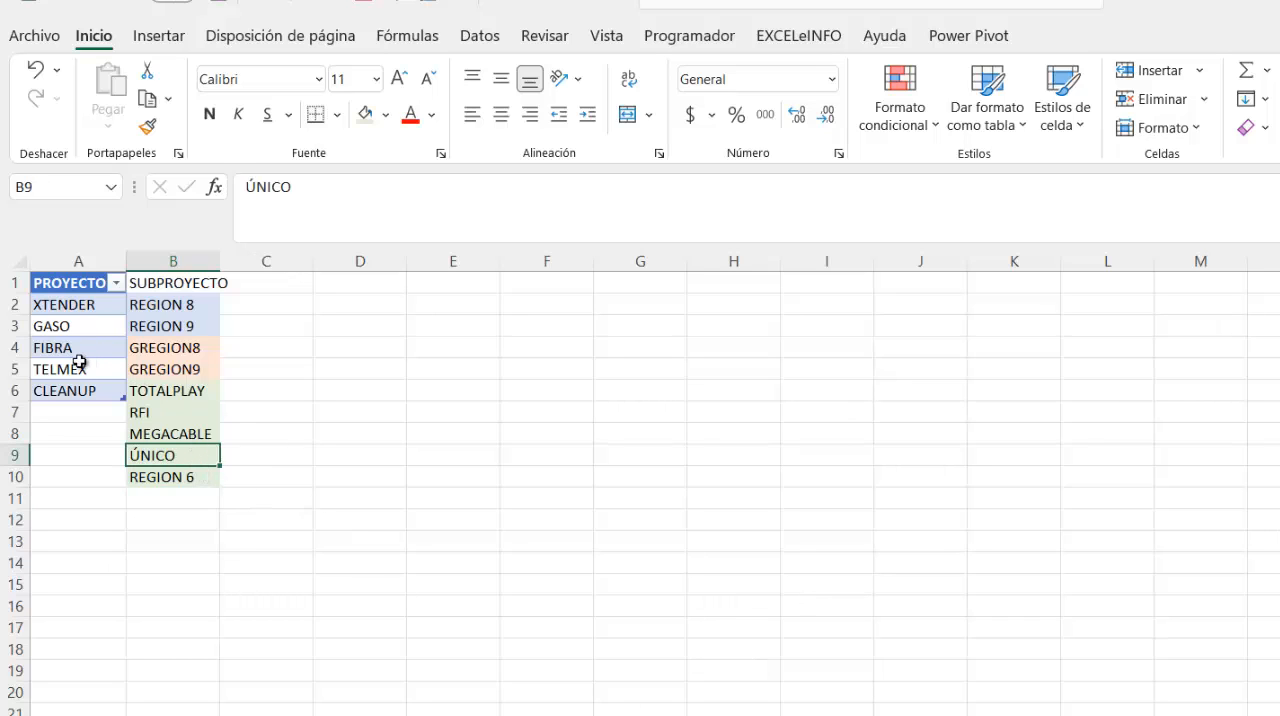
pyautogui.click(385, 114)
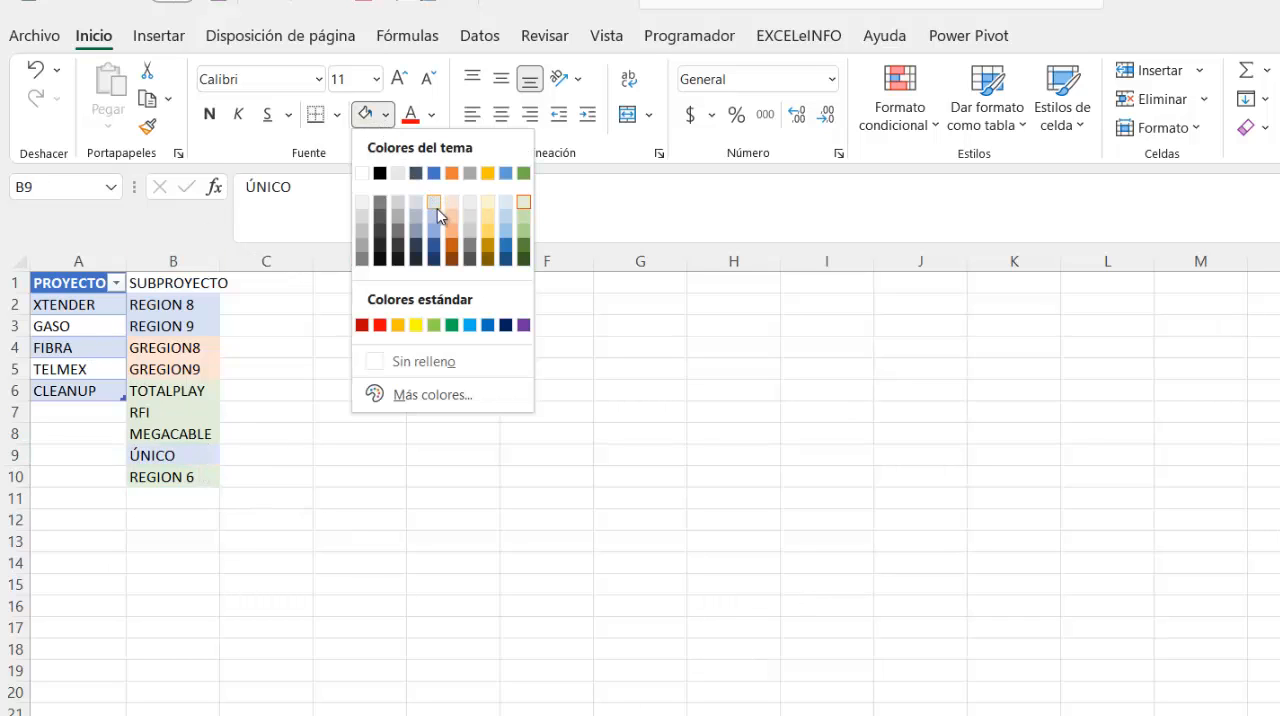
pyautogui.click(449, 200)
pyautogui.click(207, 477)
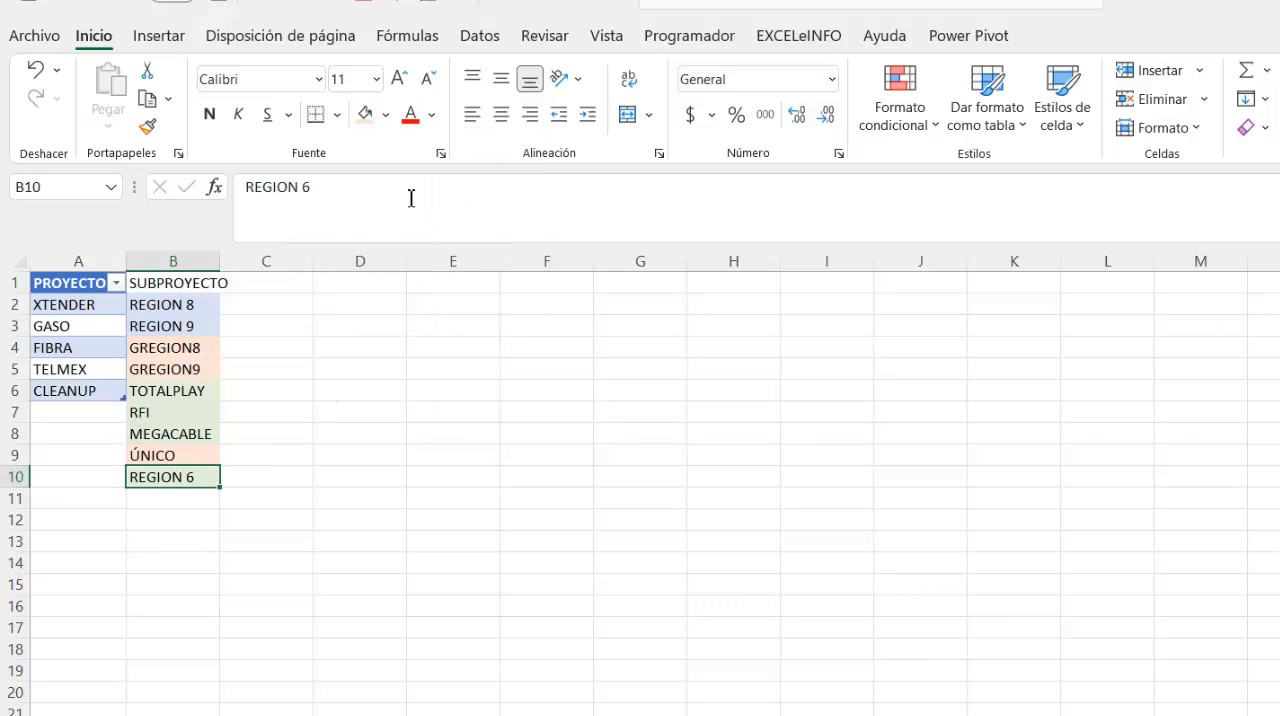
pyautogui.click(385, 114)
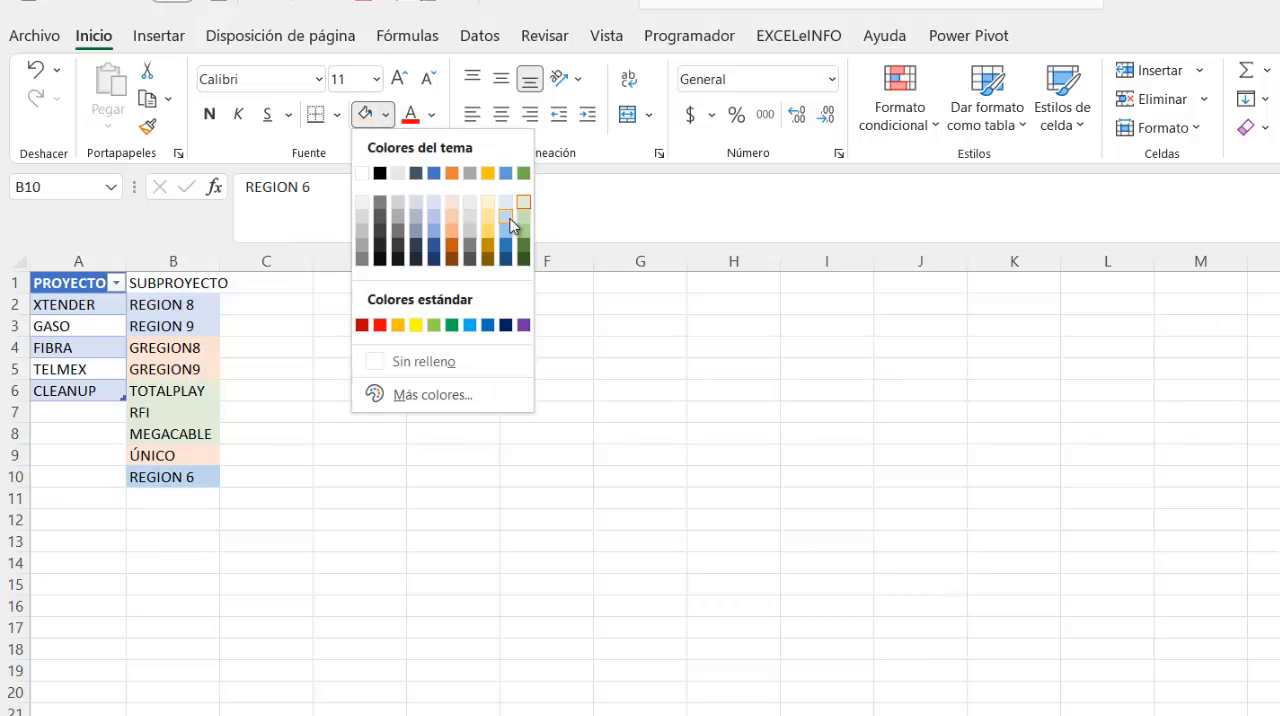
pyautogui.click(513, 220)
pyautogui.click(376, 436)
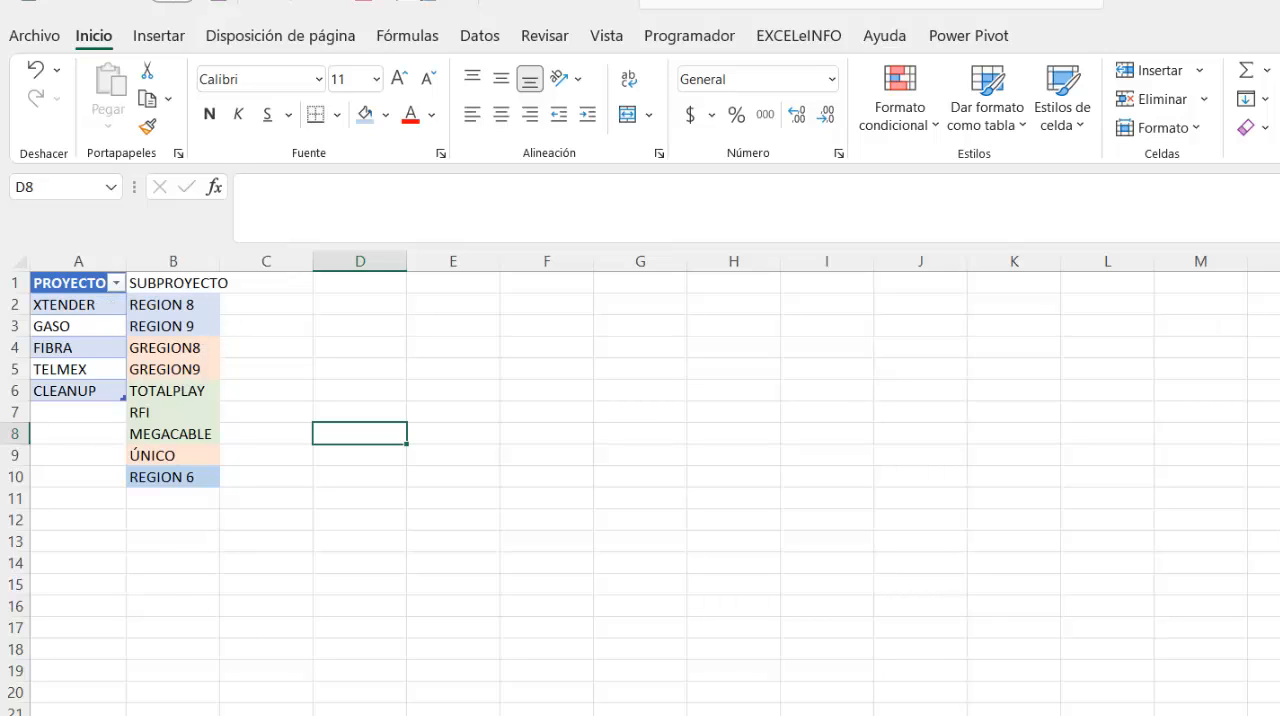
# - Choose CLEANUP from the PROYECTO dropdown in cell E4 of the employee sheet BD
pyautogui.click(265, 715)
pyautogui.click(487, 345)
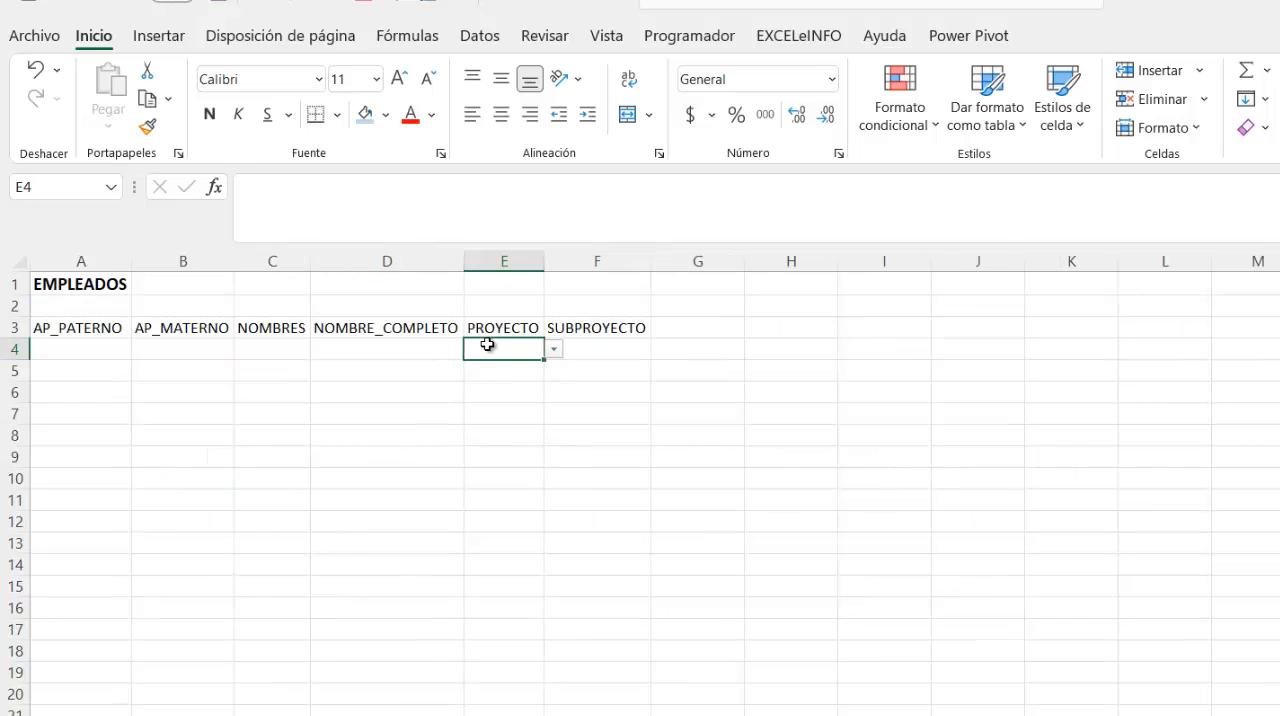
pyautogui.click(553, 350)
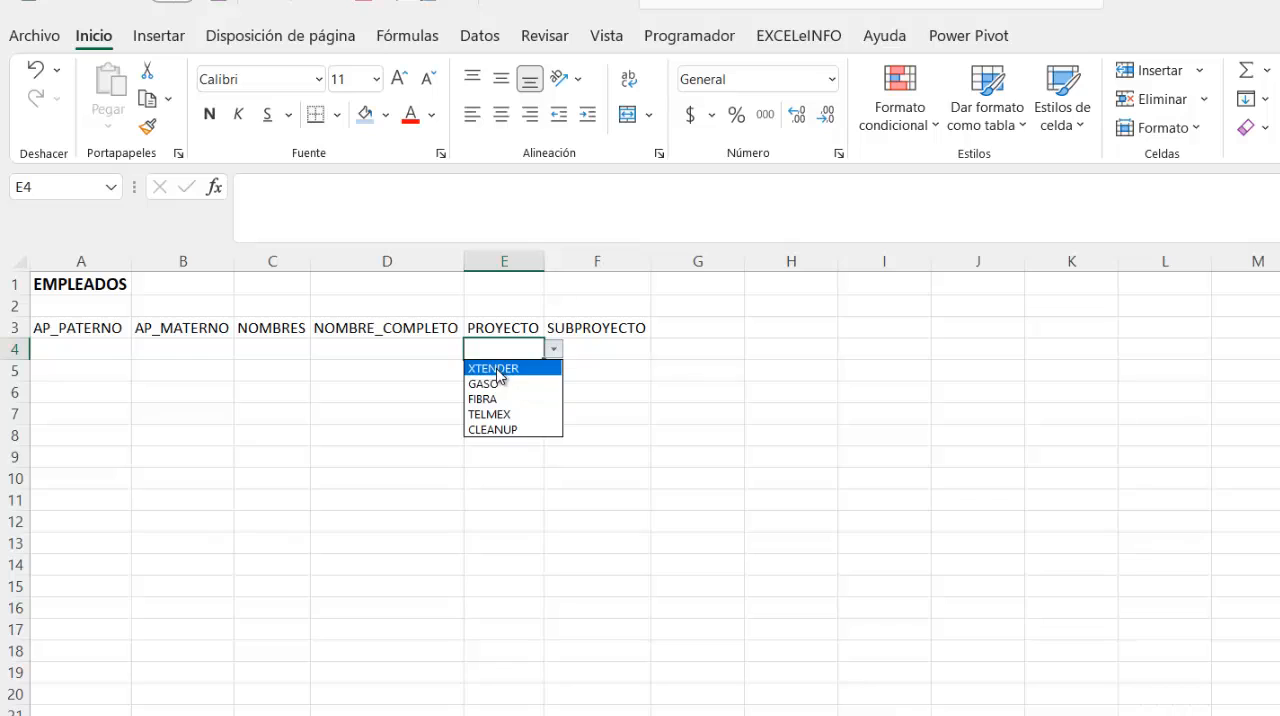
pyautogui.click(587, 340)
pyautogui.click(608, 350)
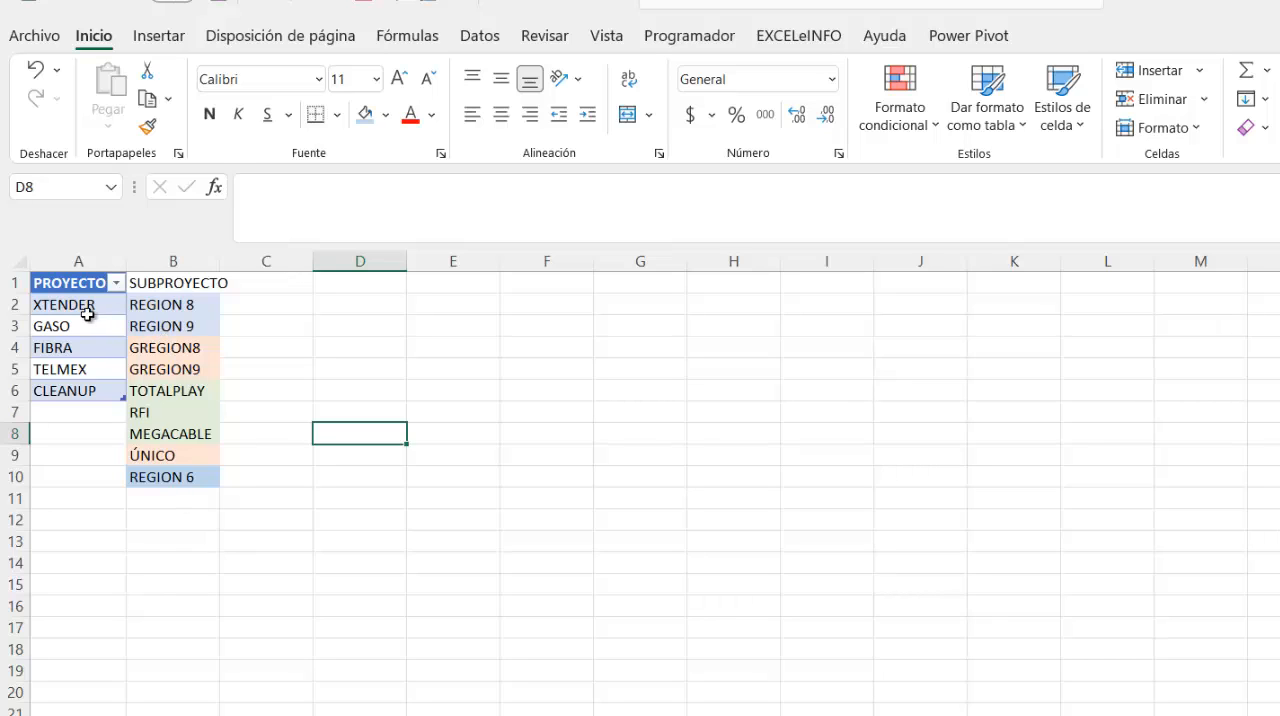
# - Define the named range TELMEX for the subproject cell B9 on the CATÁLOGOS sheet
pyautogui.moveTo(183, 392); pyautogui.dragTo(184, 427)
pyautogui.click(186, 458)
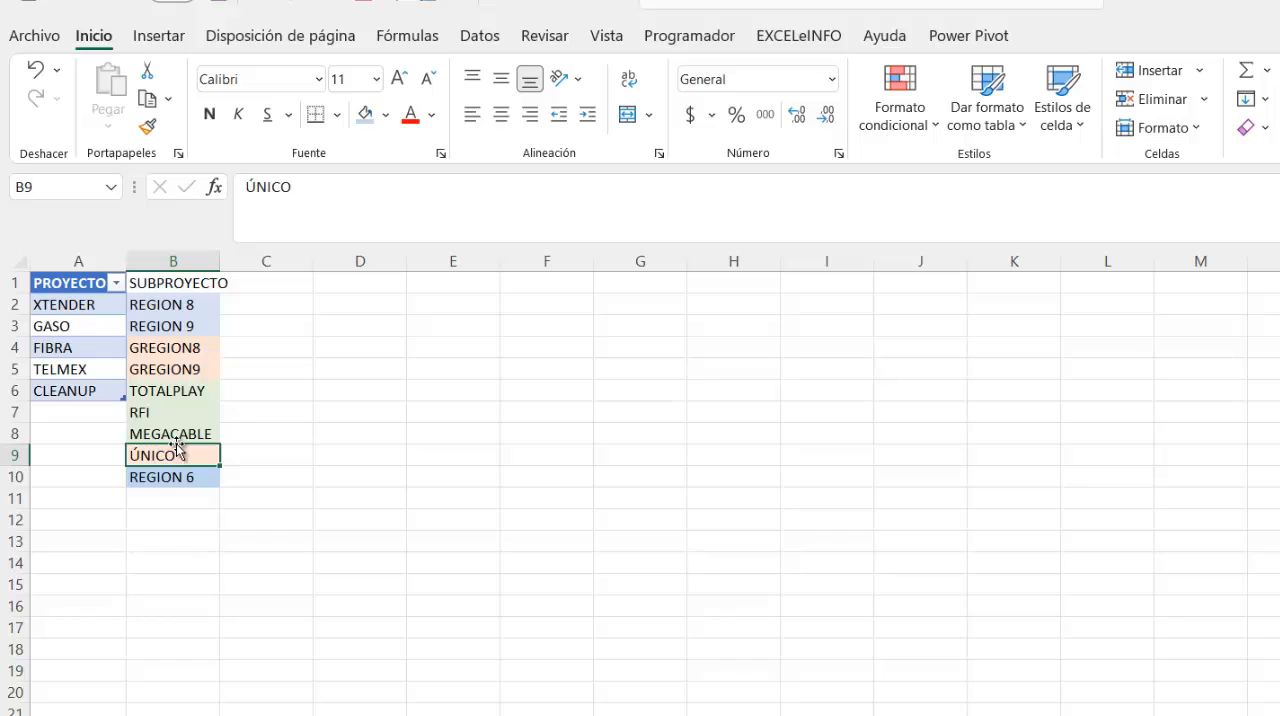
pyautogui.click(56, 193)
pyautogui.write('TELMEX')
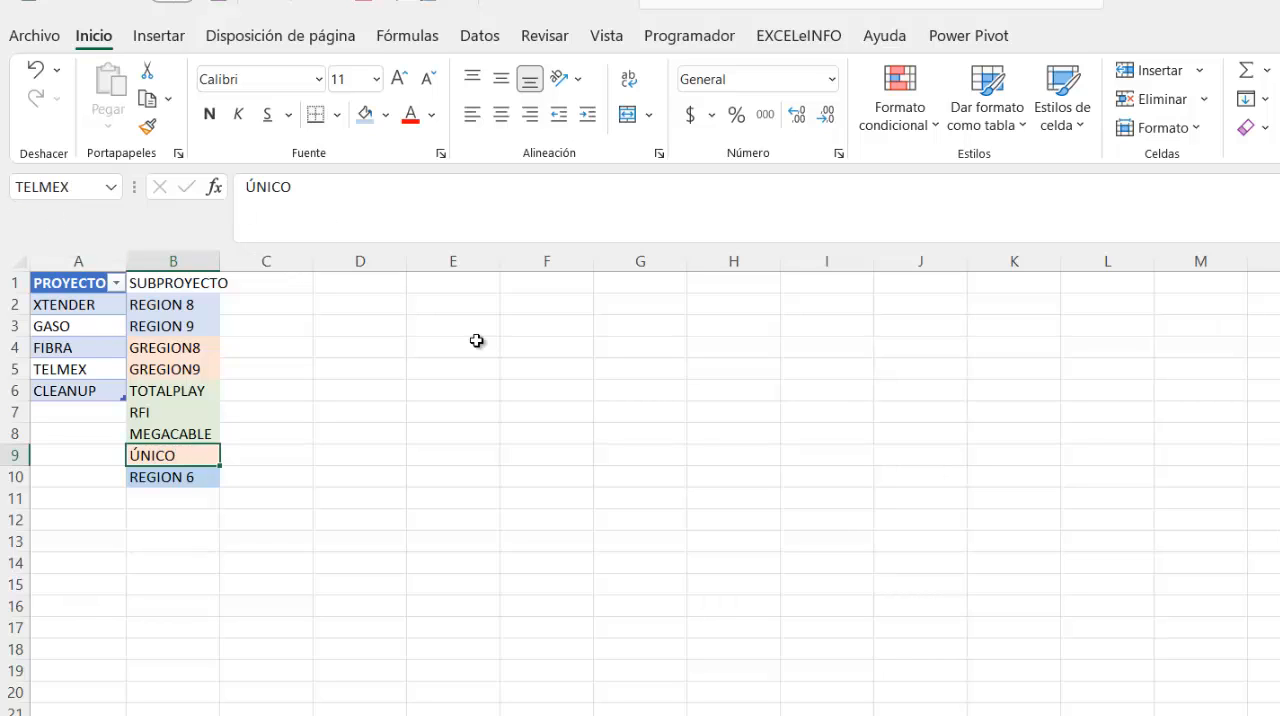
# - Define the named range CLEANUP for the subproject cell B10
pyautogui.click(177, 478)
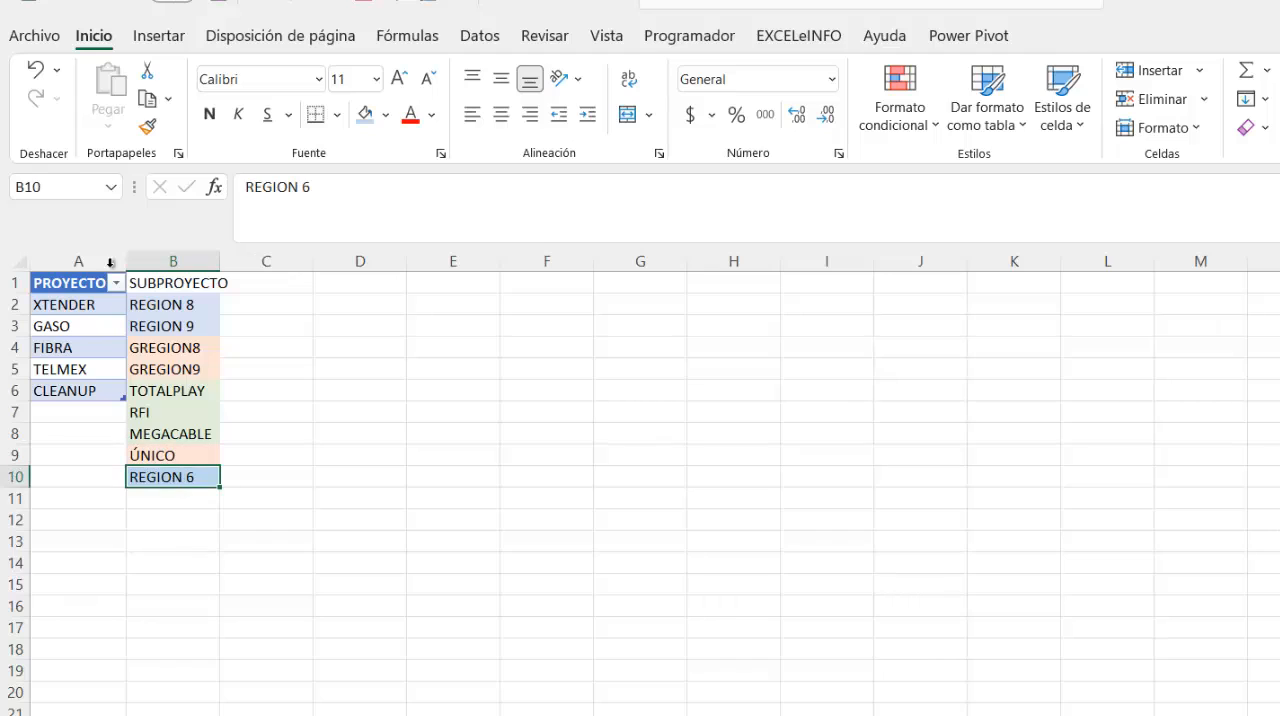
pyautogui.click(83, 196)
pyautogui.write('C6')
pyautogui.press('Return')
pyautogui.click(278, 396)
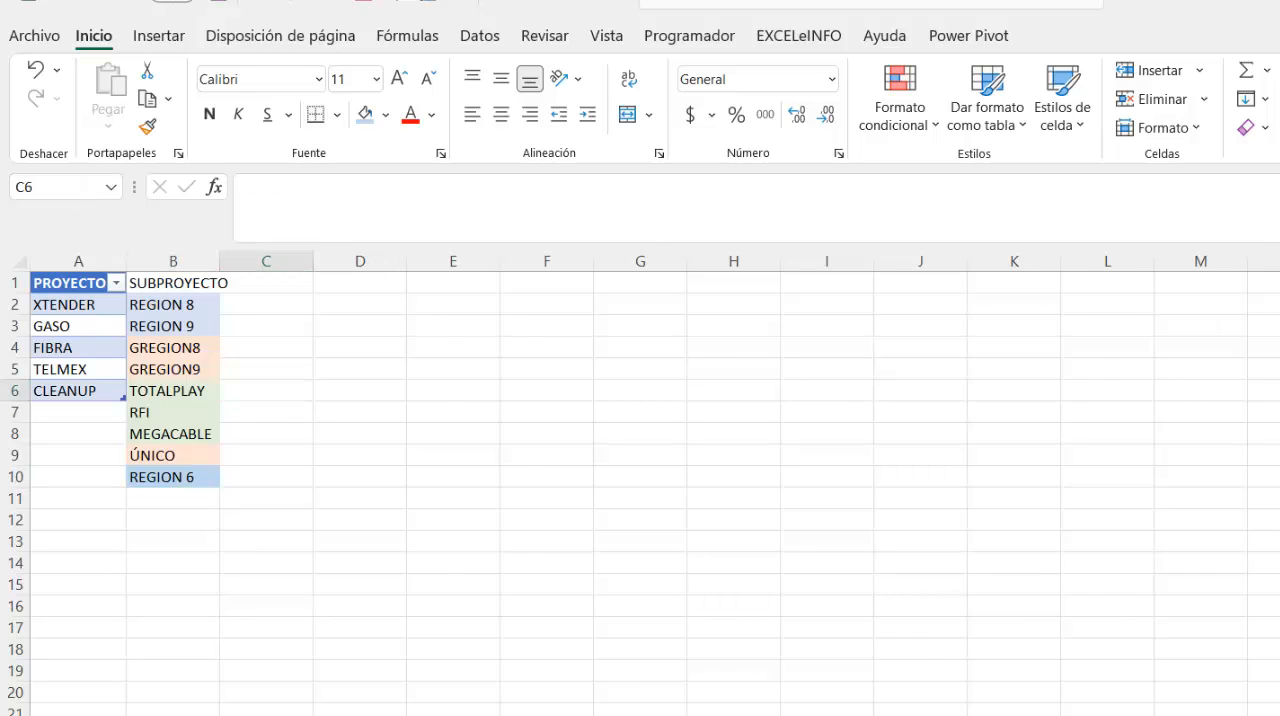
# - Add a list data validation to the SUBPROYECTO cell F4 on the BD sheet with the source =INDIRECTO($E4)
pyautogui.hotkey('ctrl', 'pageup')
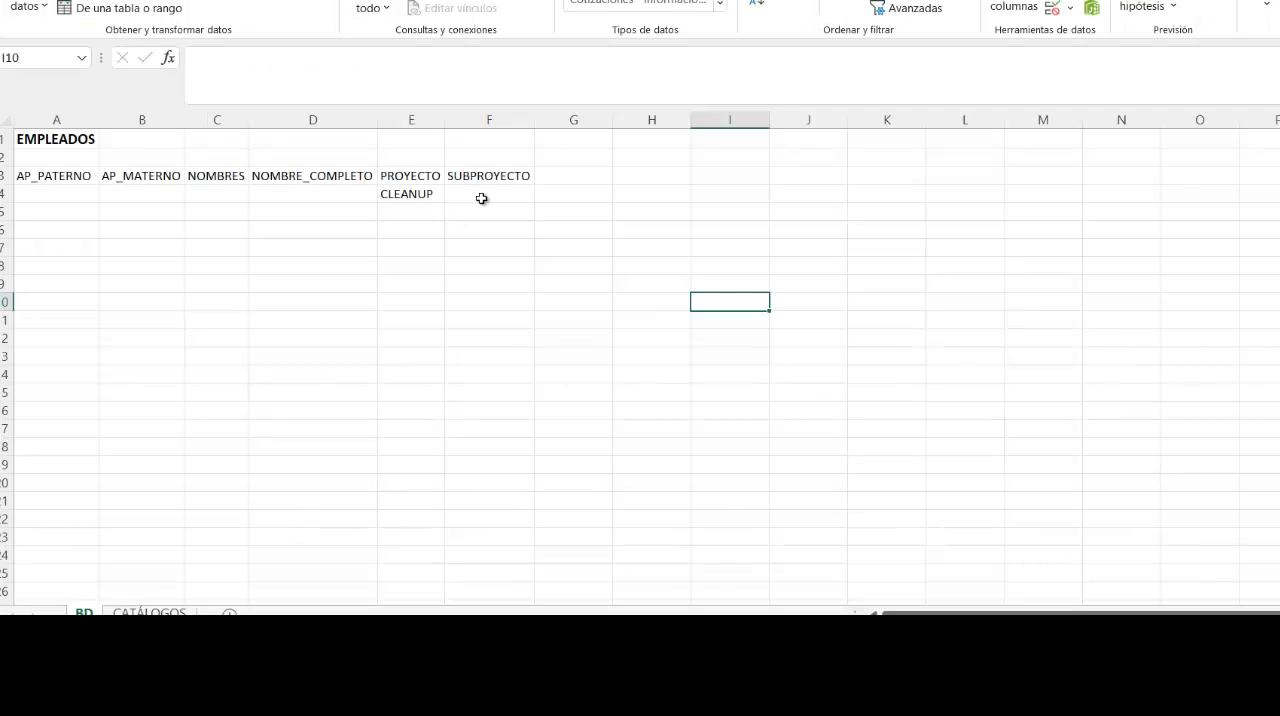
pyautogui.click(481, 198)
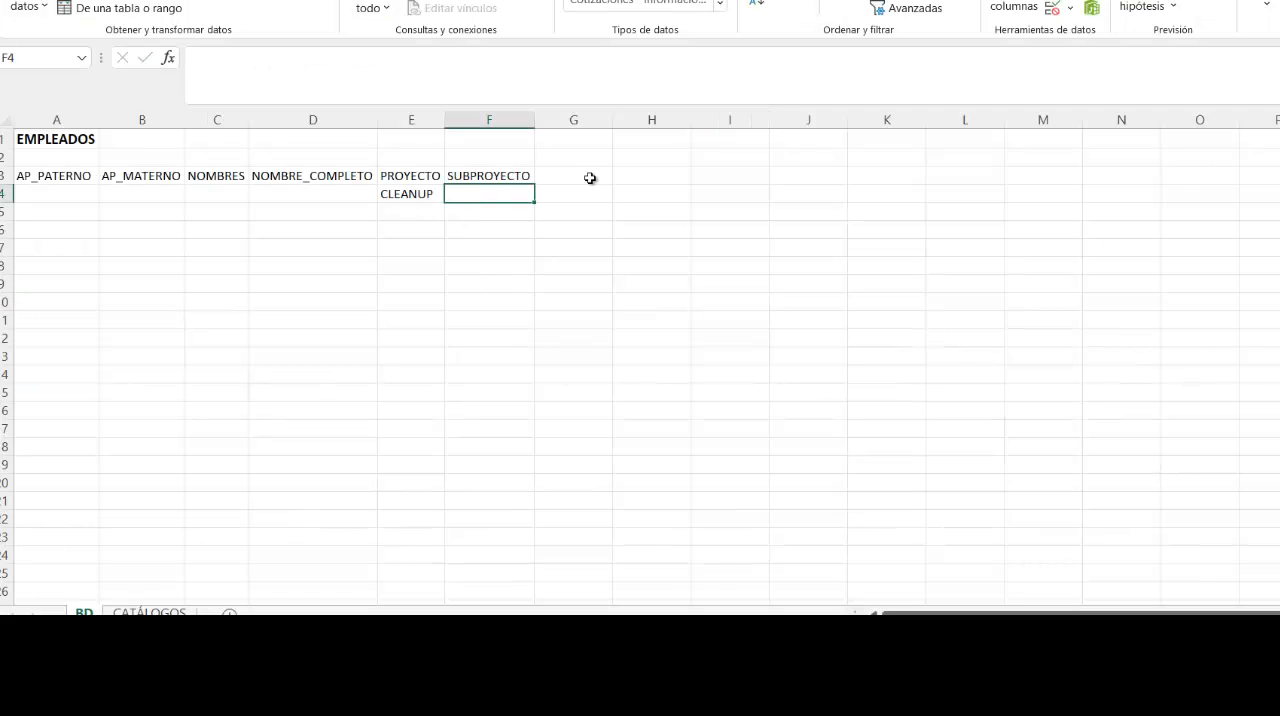
pyautogui.click(1072, 4)
pyautogui.click(1090, 40)
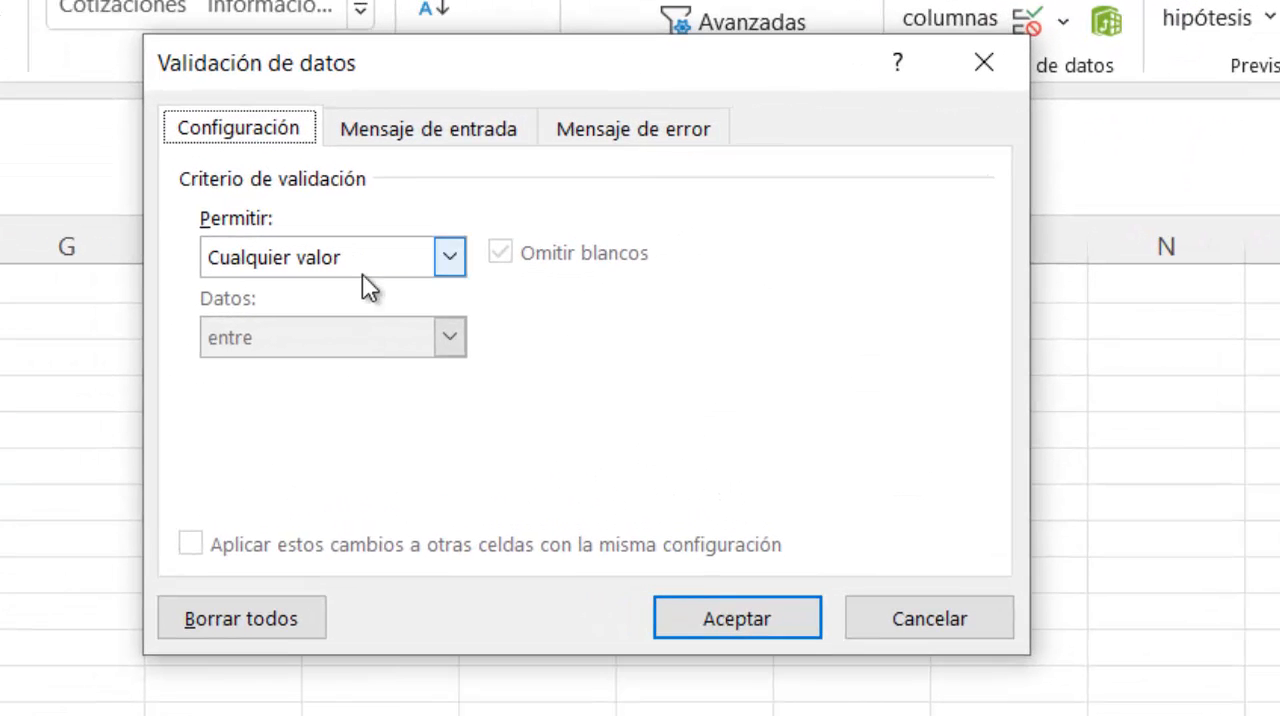
pyautogui.click(449, 257)
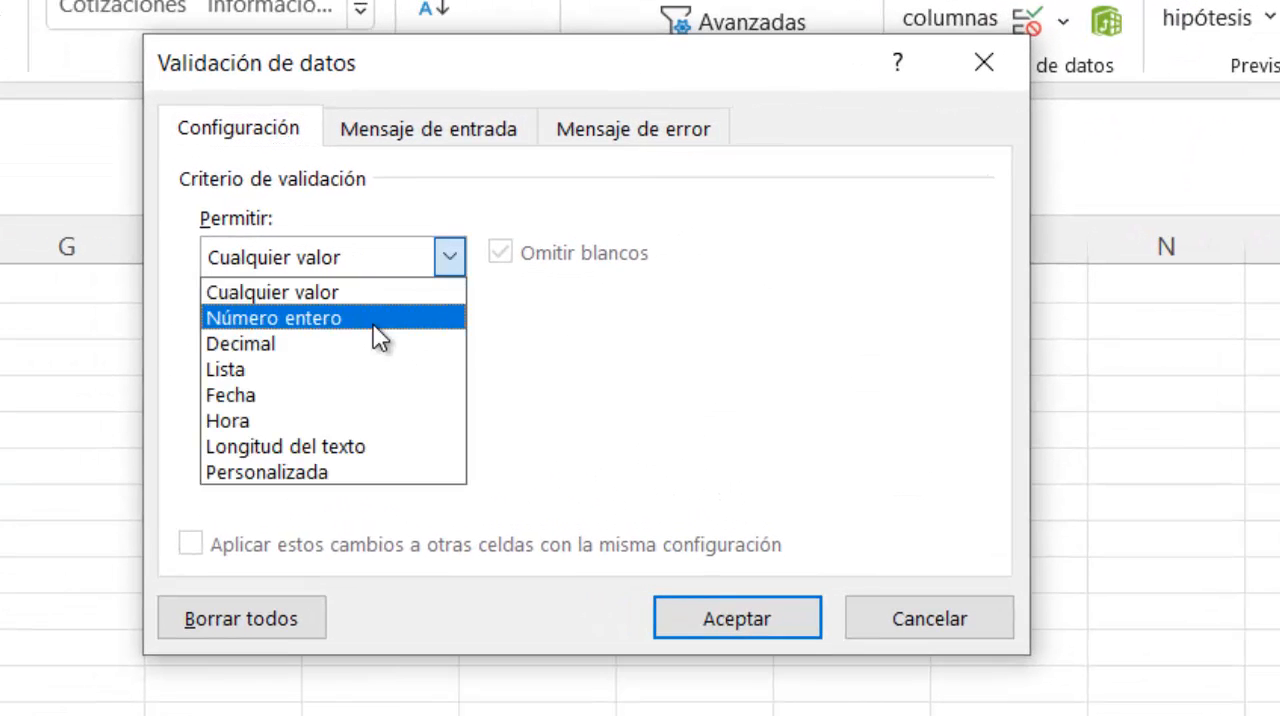
pyautogui.click(377, 368)
pyautogui.click(329, 418)
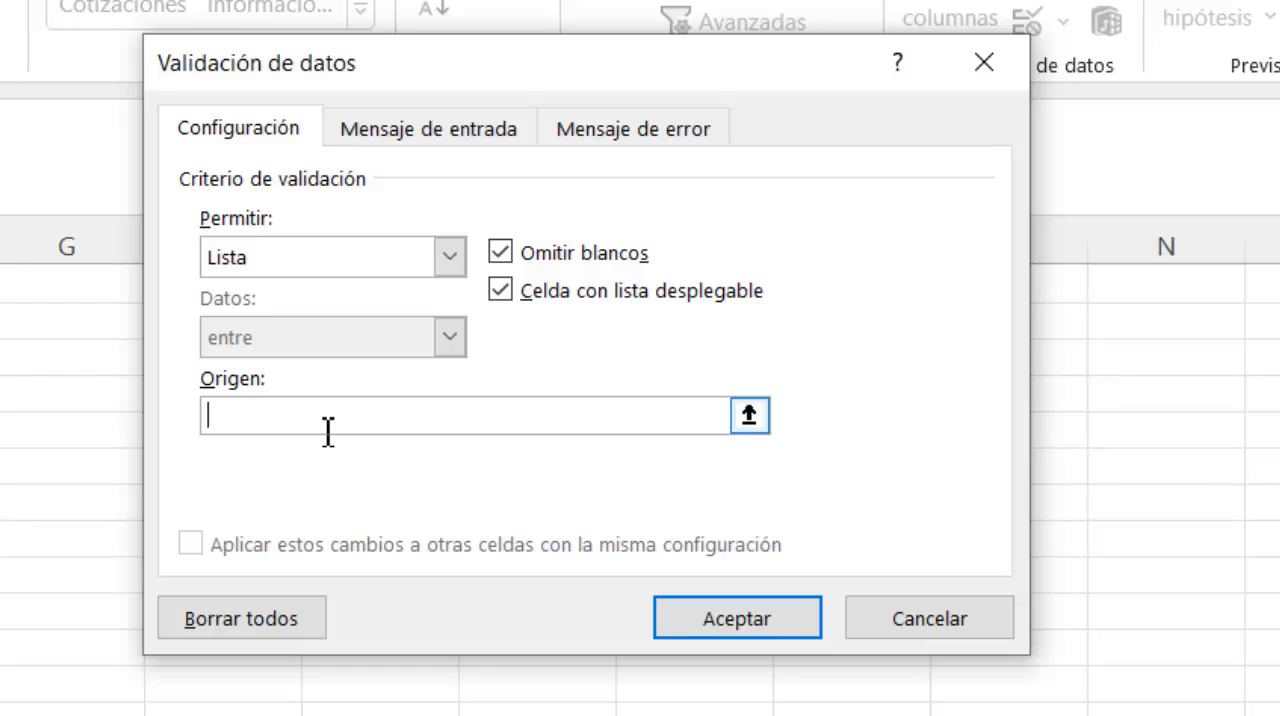
pyautogui.write('=INDIRECTO(')
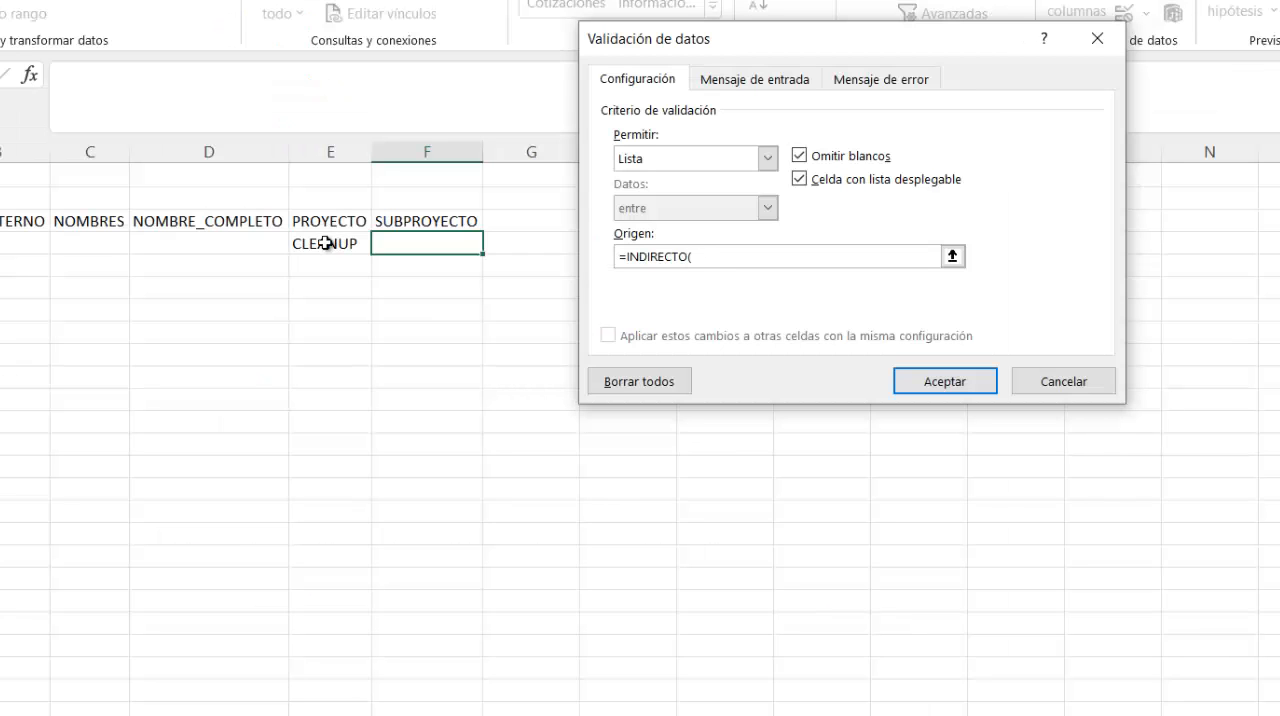
pyautogui.click(326, 243)
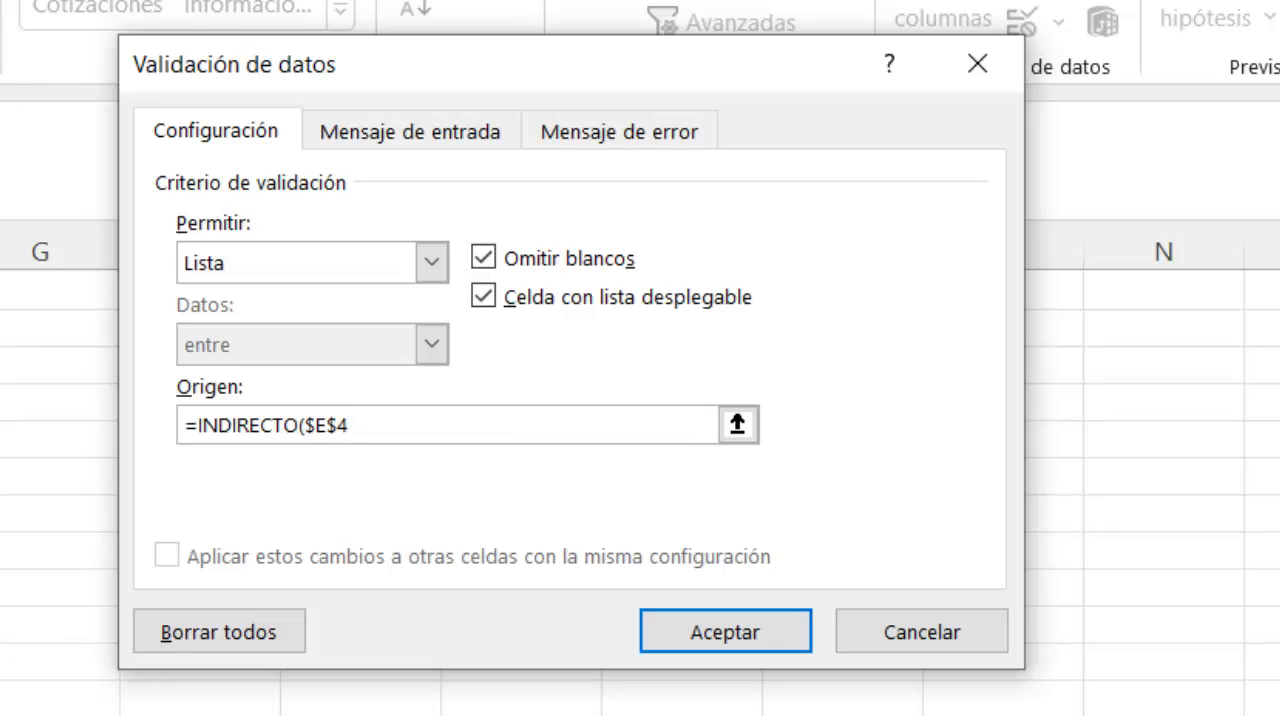
pyautogui.click(352, 438)
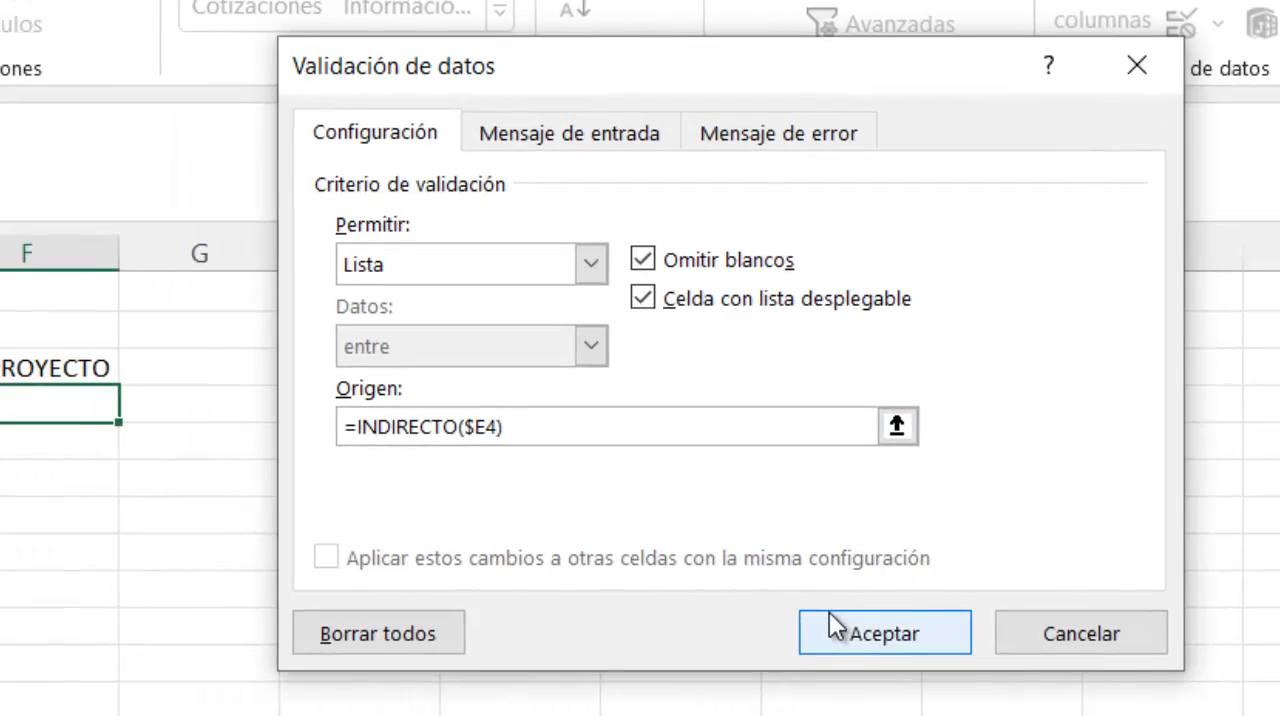
pyautogui.click(678, 628)
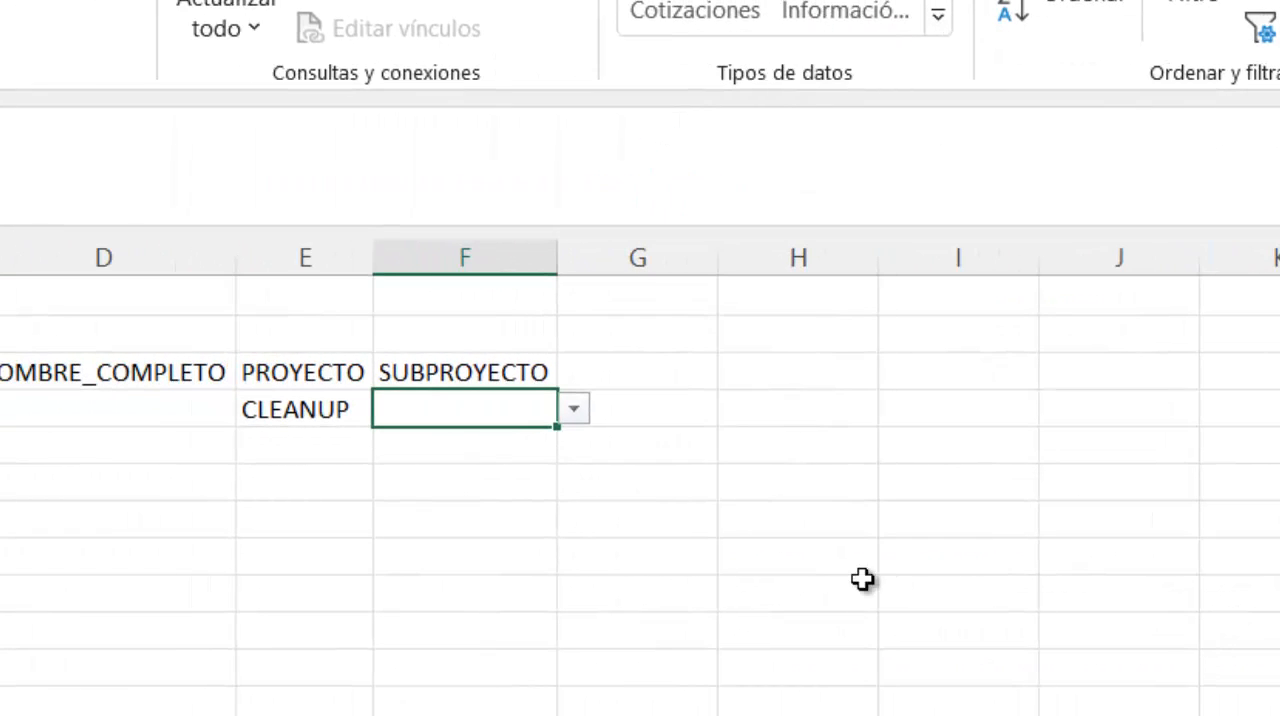
# - Check the dropdown list in the SUBPROYECTO cell F4 and review its data validation settings
pyautogui.click(306, 412)
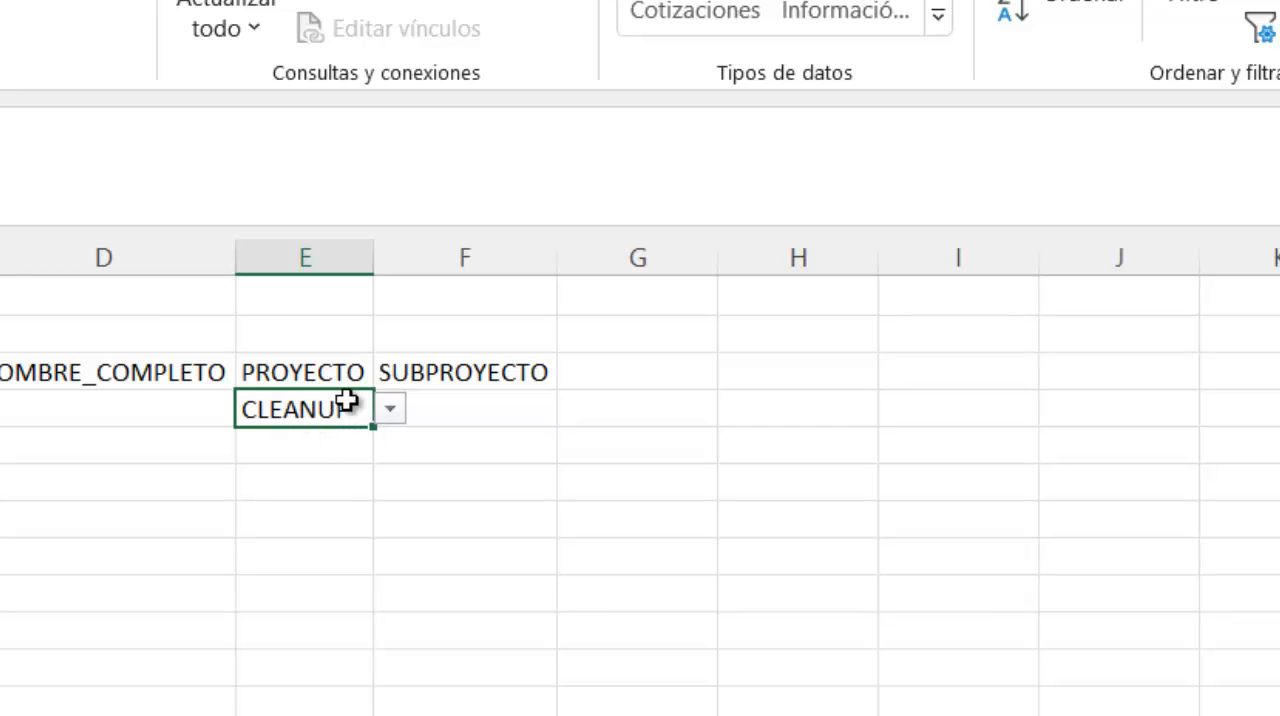
pyautogui.click(460, 408)
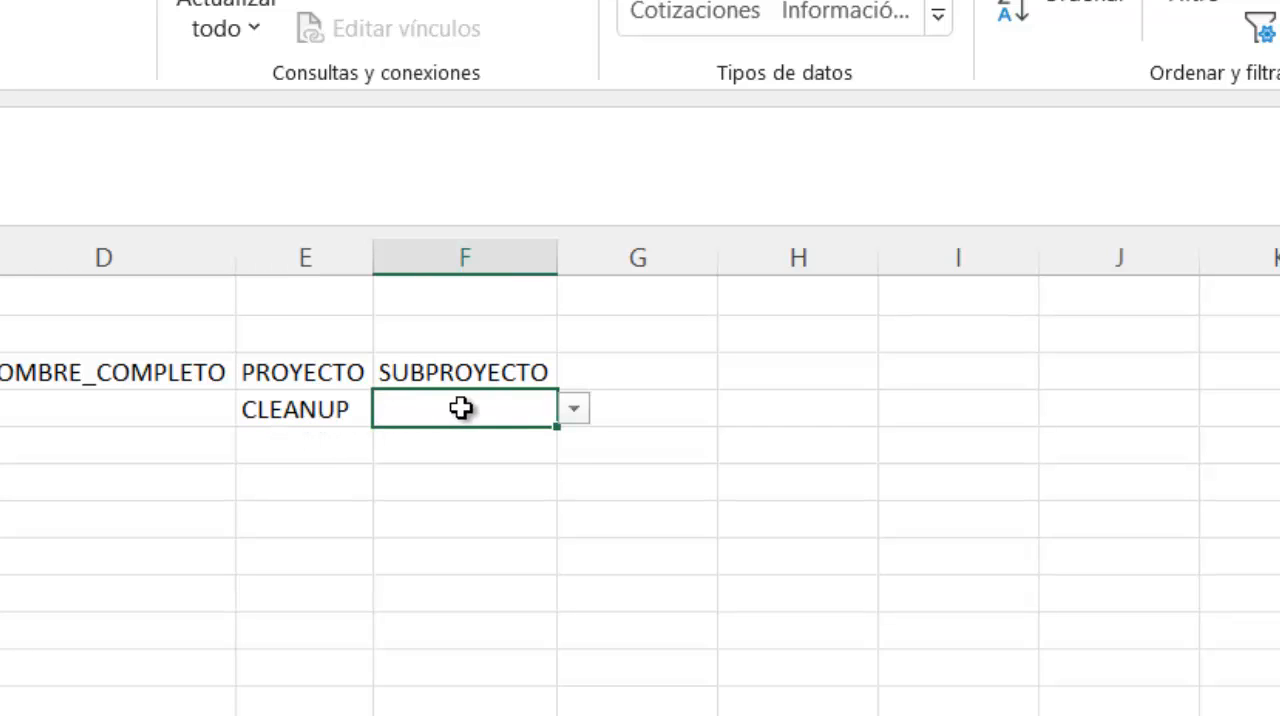
pyautogui.click(574, 410)
pyautogui.press('Escape')
pyautogui.click(1278, 20)
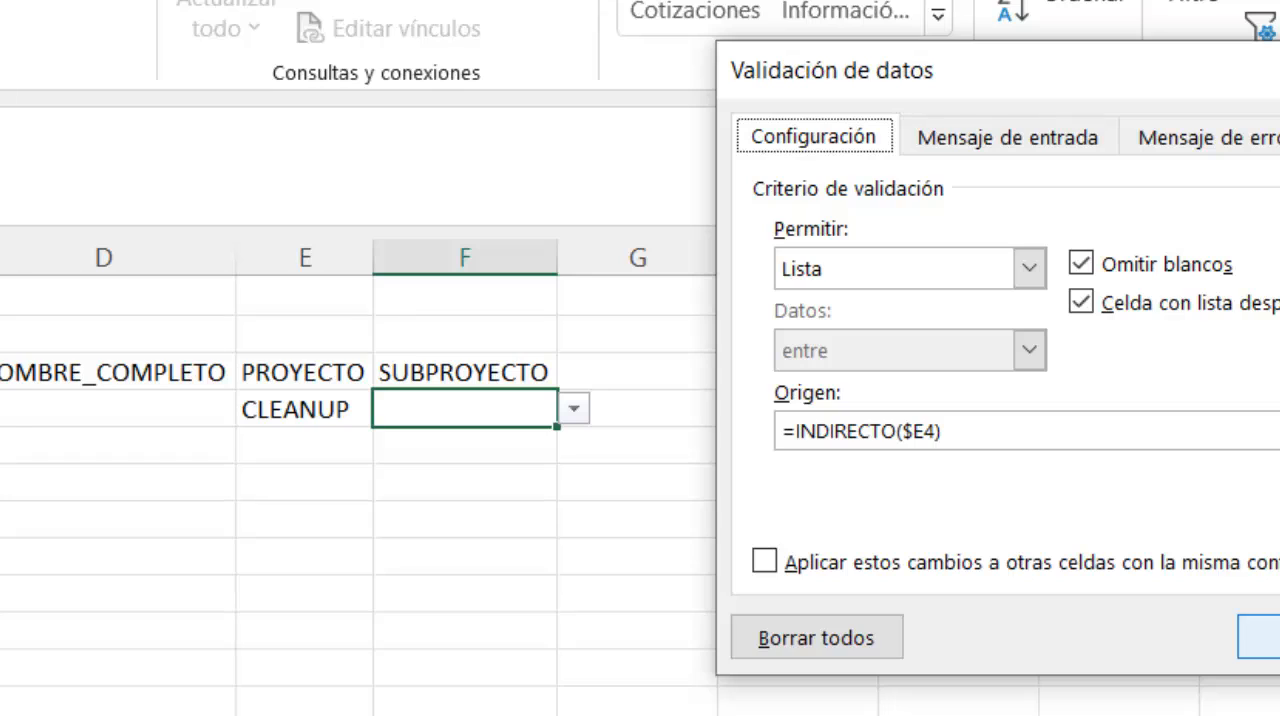
pyautogui.click(1275, 637)
# - Check the project list in E4, keep CLEANUP, and choose REGION 6 as the subproject in F4
pyautogui.click(290, 411)
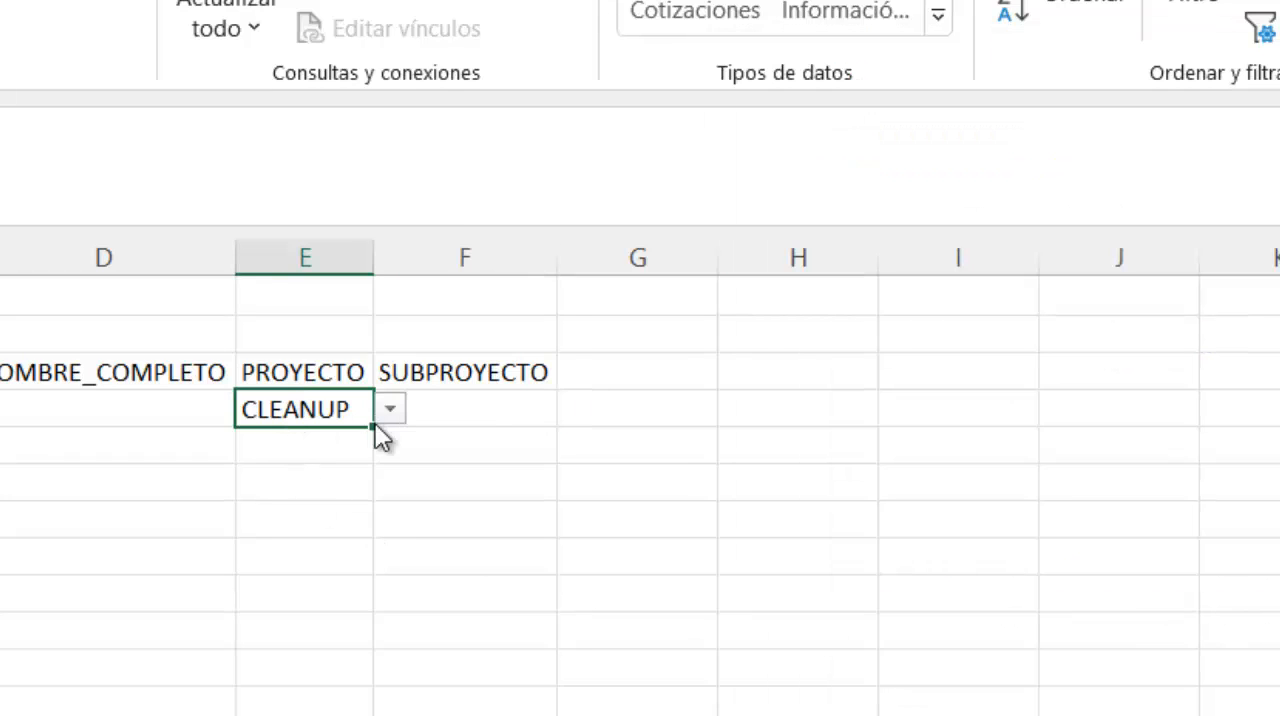
pyautogui.click(390, 410)
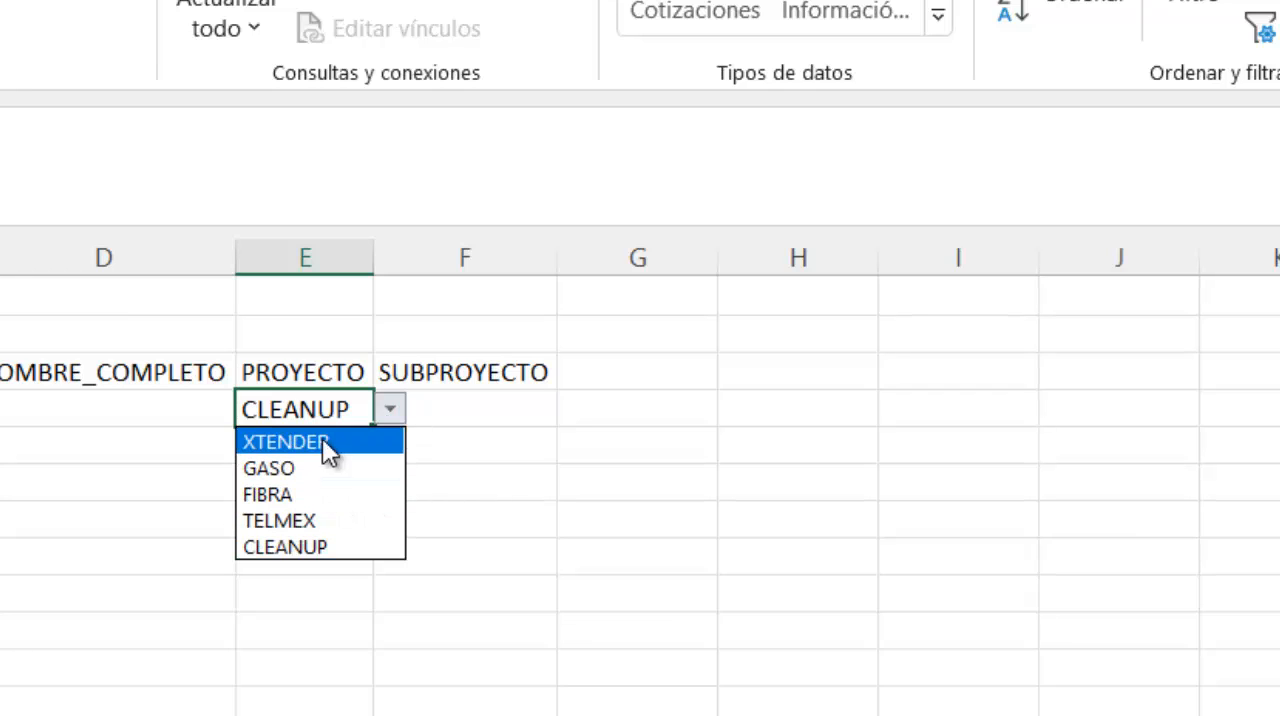
pyautogui.click(500, 409)
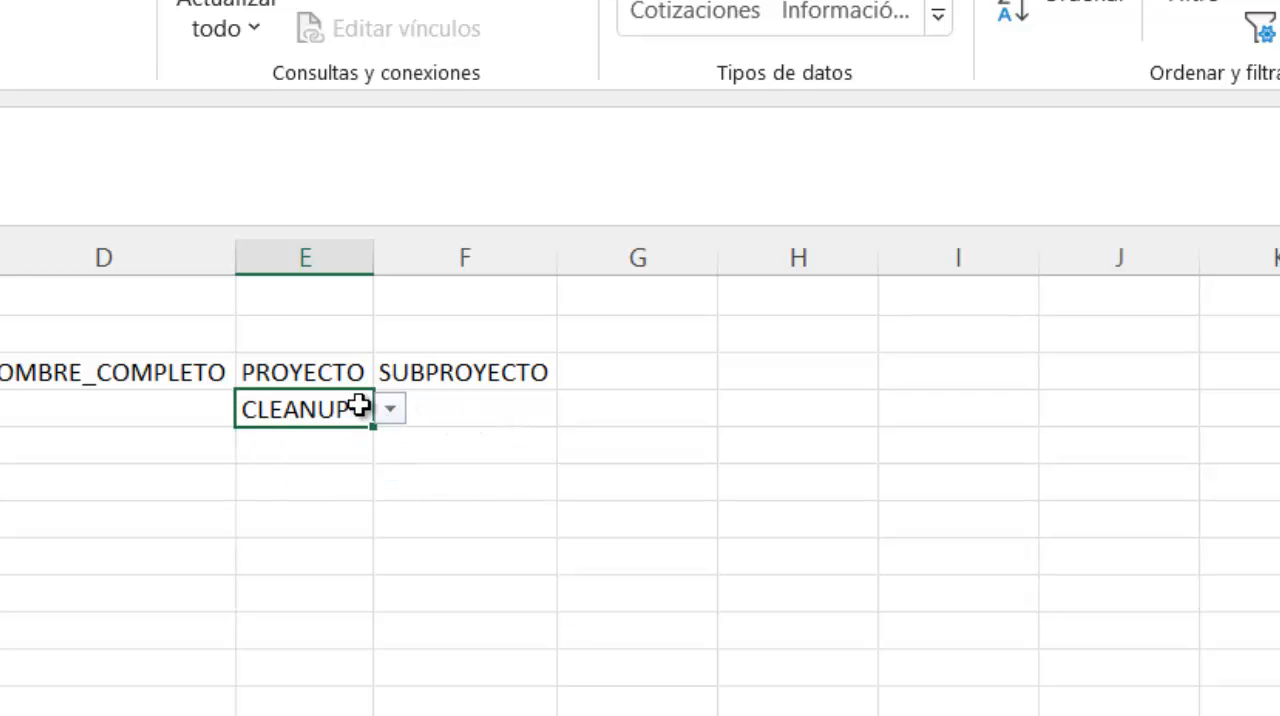
pyautogui.click(428, 402)
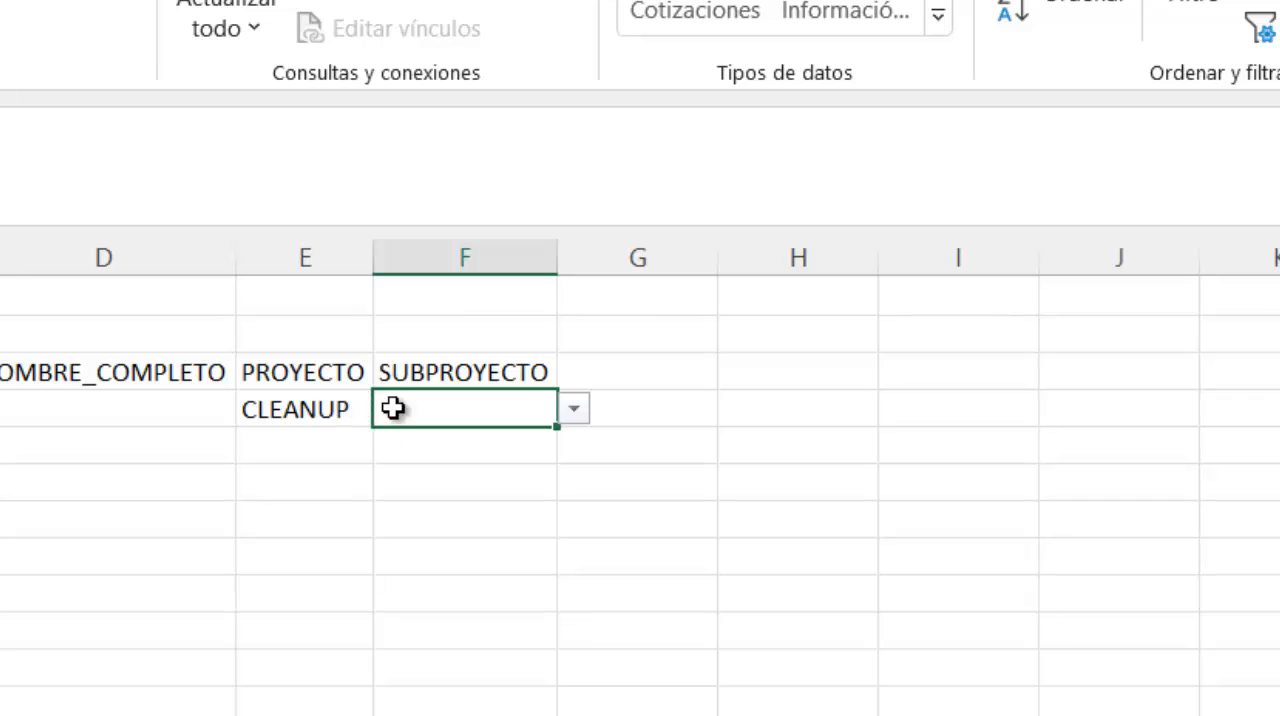
pyautogui.click(573, 412)
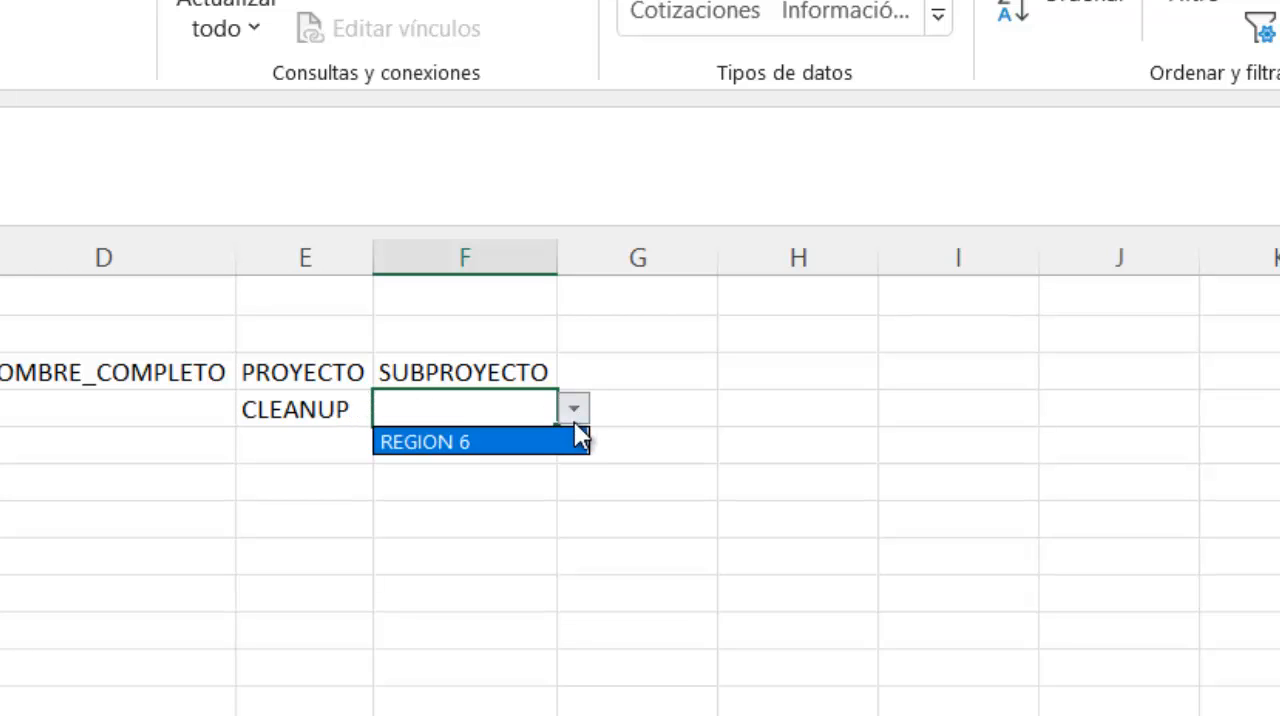
pyautogui.click(507, 437)
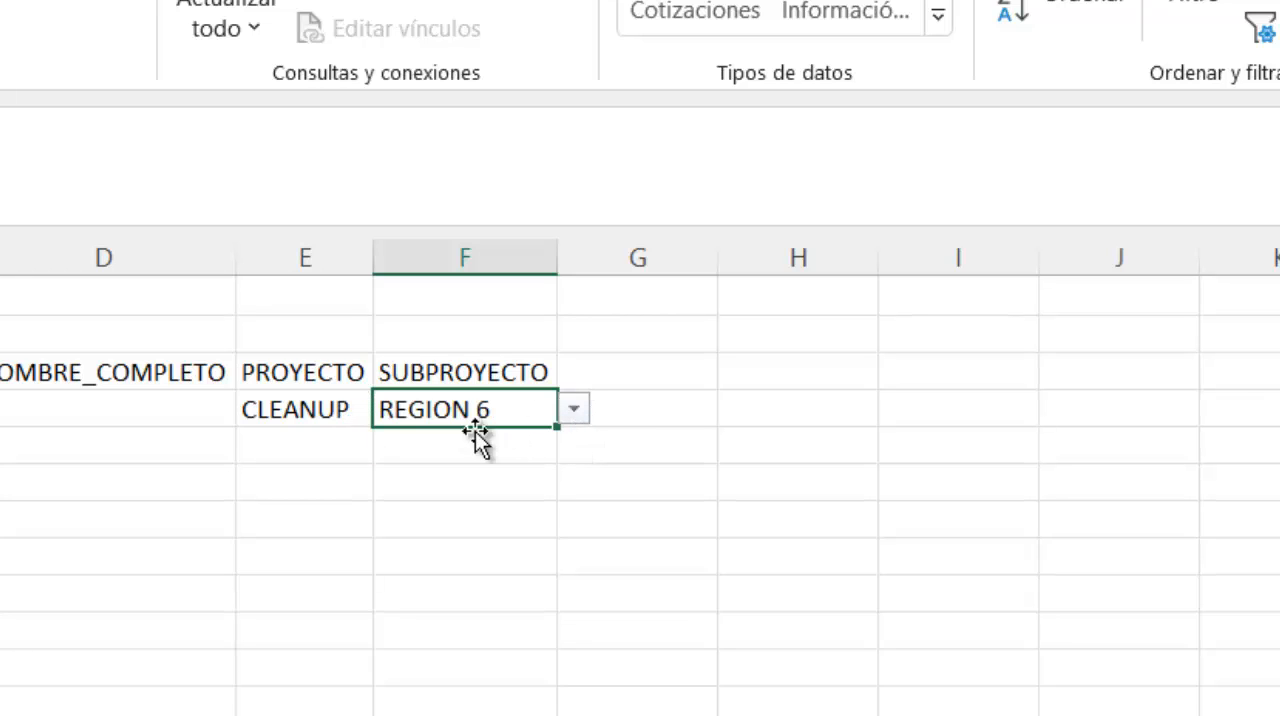
# - Change the project in E4 to GASO and display the dependent subproject list in F4
pyautogui.click(318, 410)
pyautogui.click(389, 410)
pyautogui.click(366, 463)
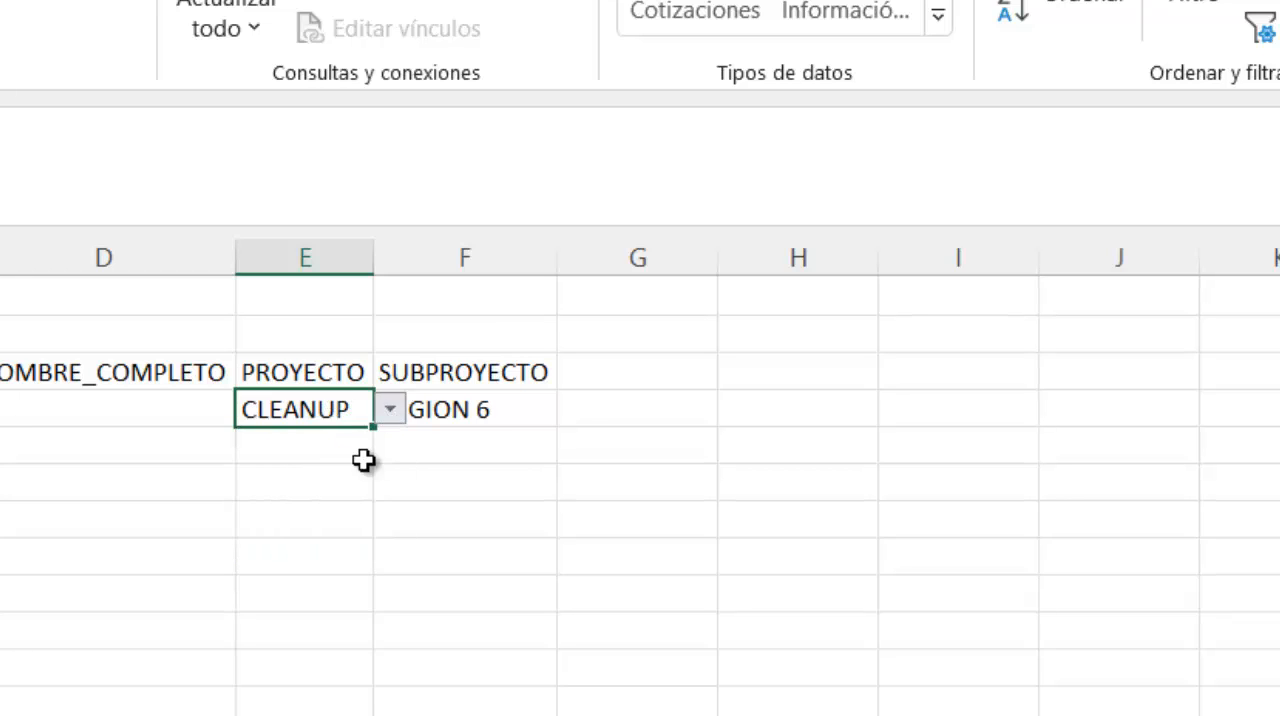
pyautogui.click(521, 399)
pyautogui.click(575, 411)
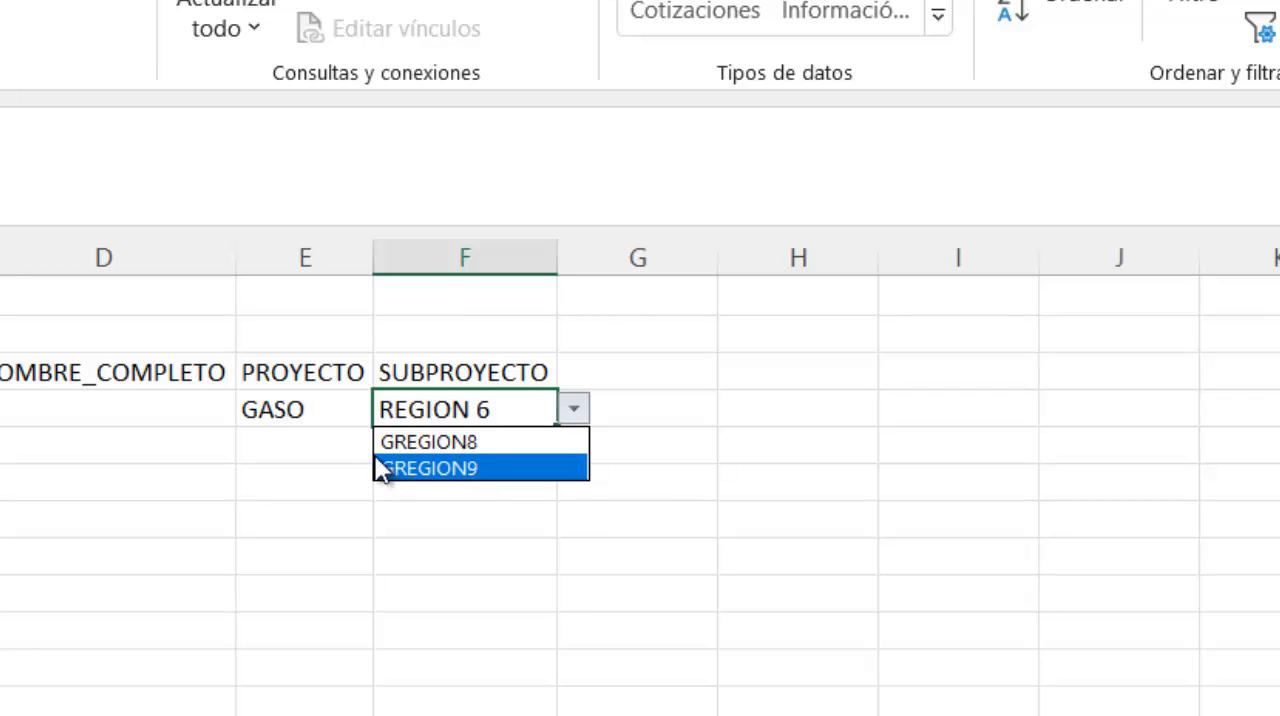
# - Change the project in E4 to XTENDER and display the dependent subproject list in F4
pyautogui.click(303, 418)
pyautogui.click(303, 418)
pyautogui.click(389, 410)
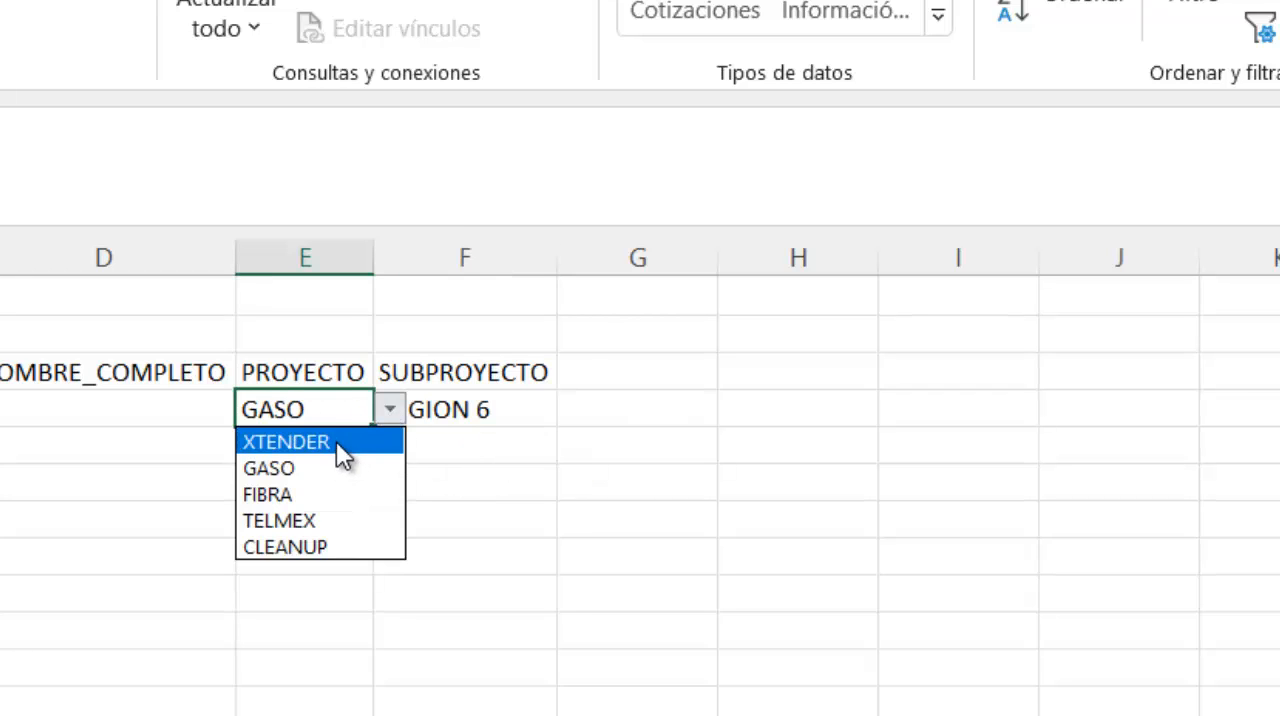
pyautogui.click(336, 442)
pyautogui.click(447, 411)
pyautogui.click(574, 411)
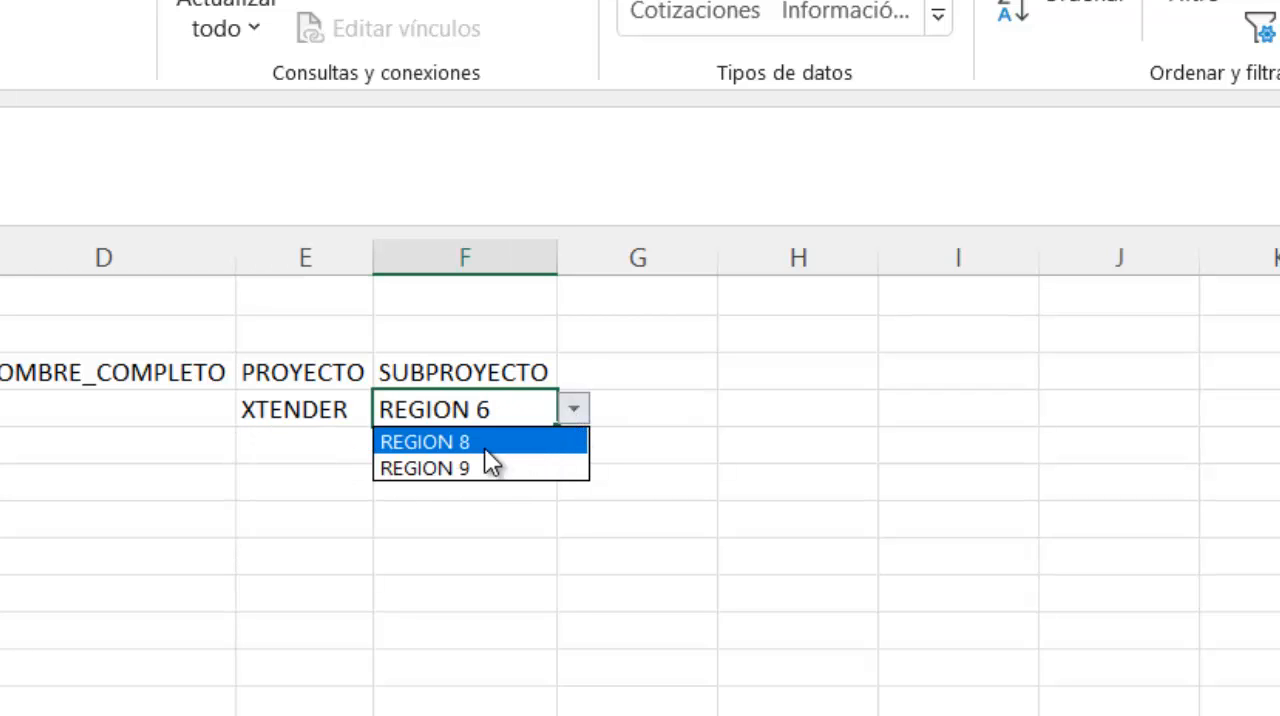
pyautogui.click(508, 537)
# - Set the project in E4 to FIBRA and display its dependent subproject list in F4 without choosing an entry
pyautogui.click(340, 412)
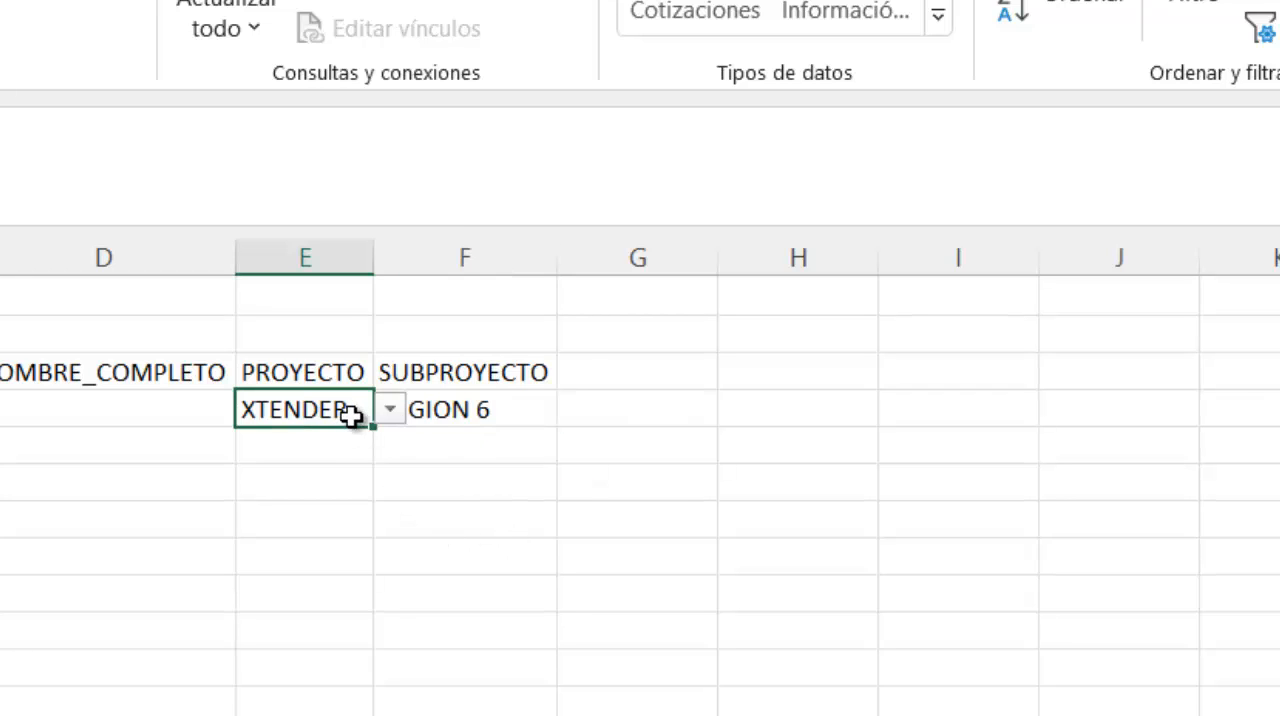
pyautogui.click(389, 410)
pyautogui.click(346, 494)
pyautogui.click(491, 410)
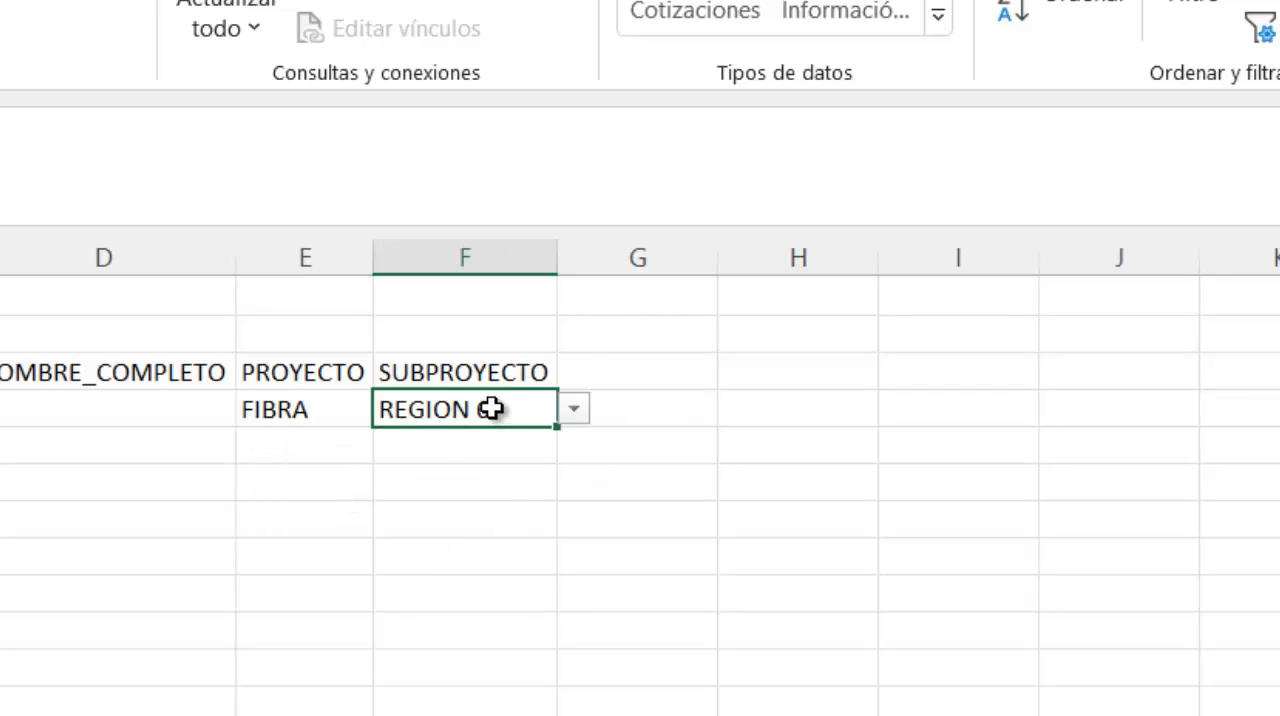
pyautogui.click(576, 410)
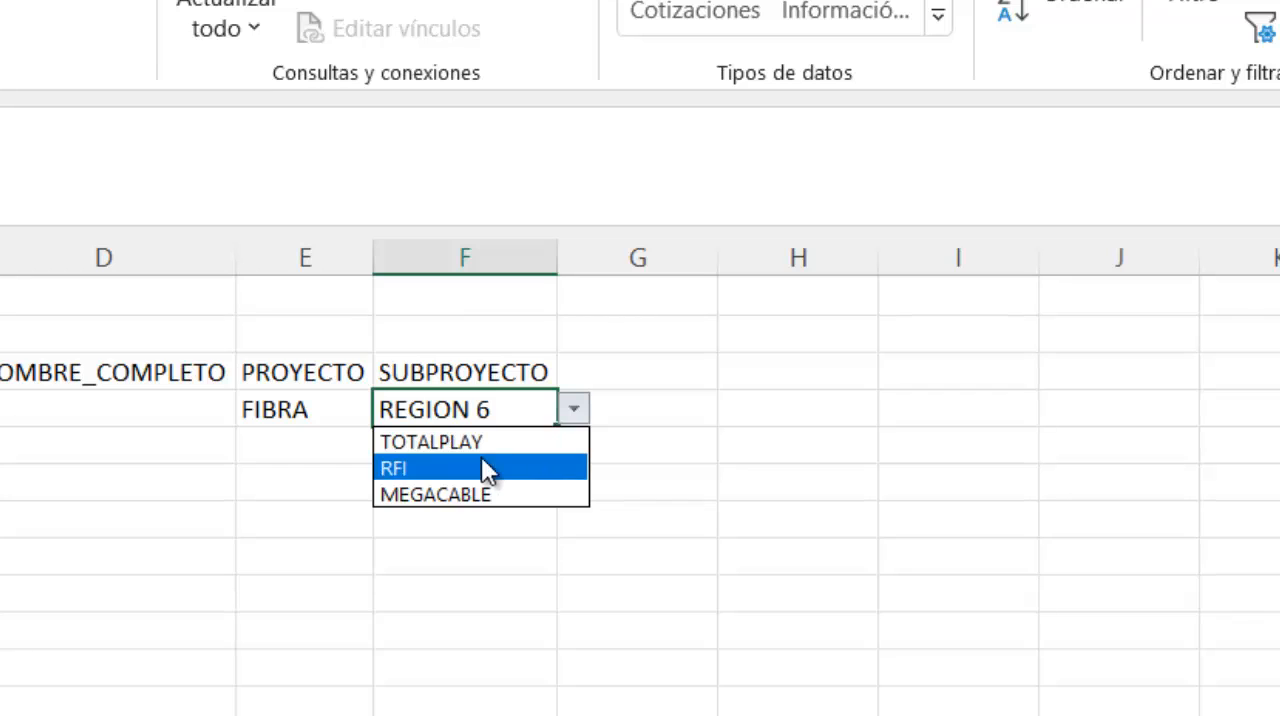
pyautogui.click(790, 386)
pyautogui.click(794, 383)
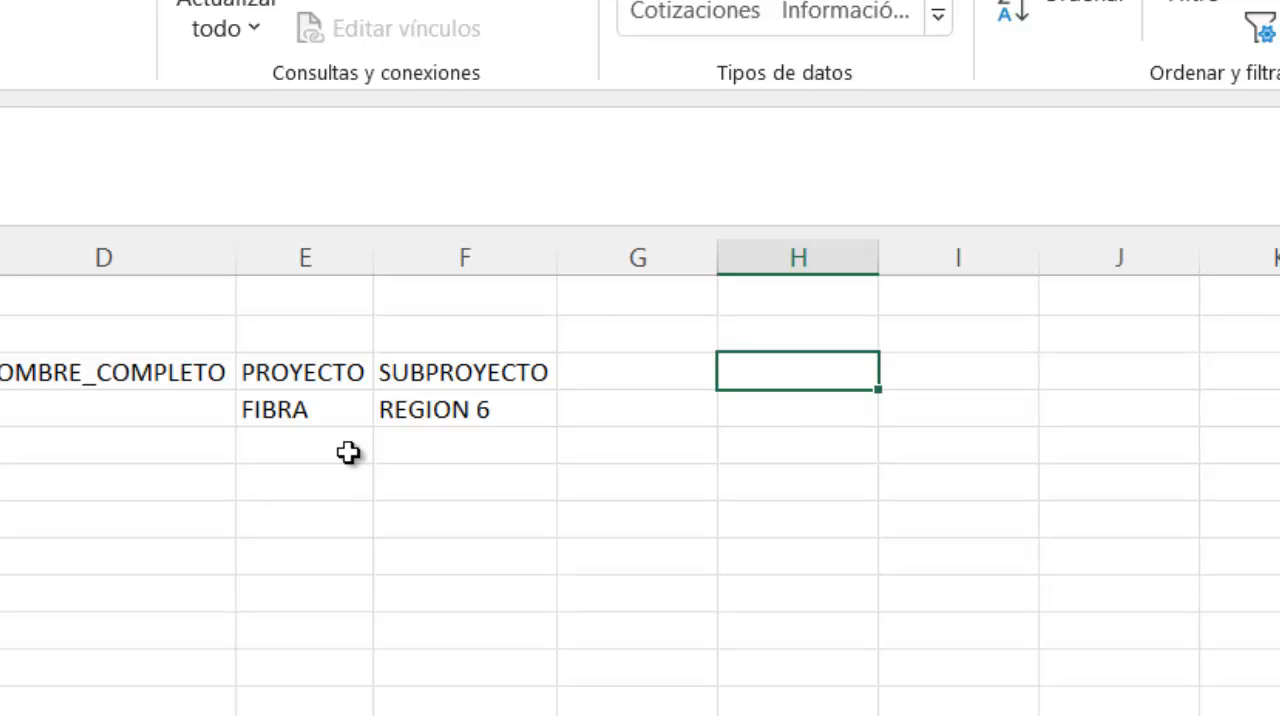
pyautogui.click(275, 411)
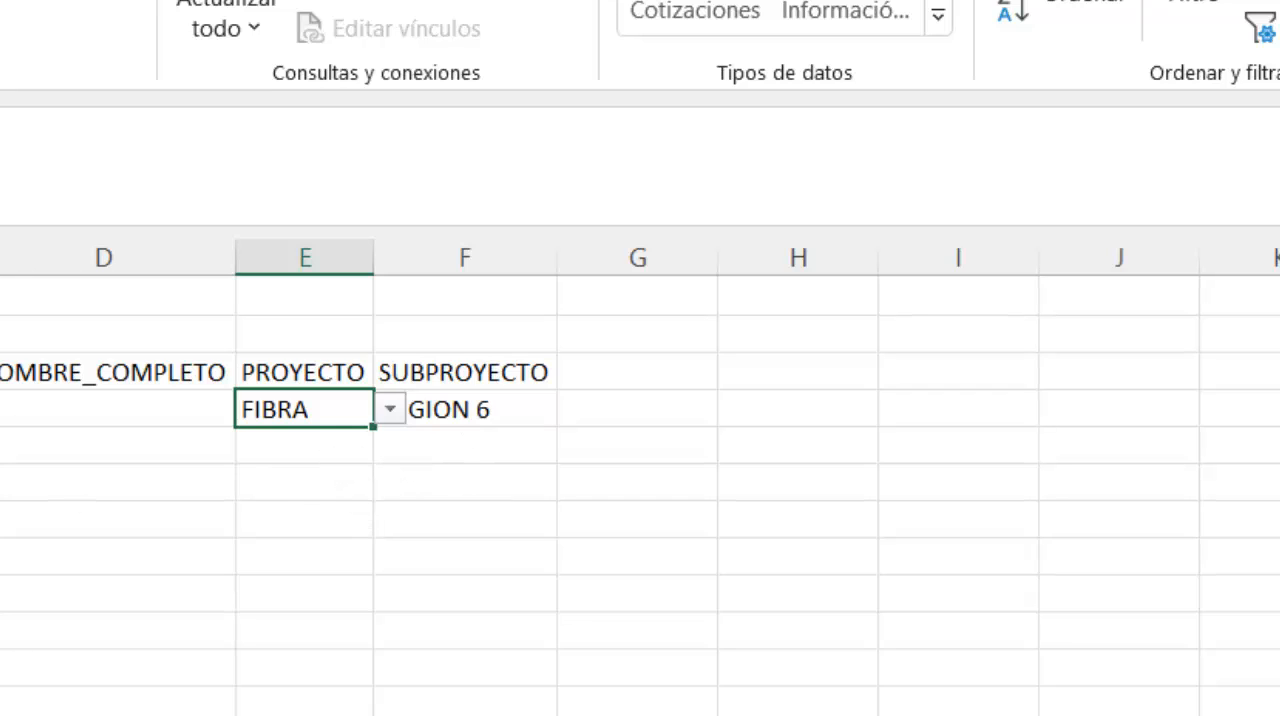
# - Convert the range A3:F4 into a table with headers and apply a gray table style
pyautogui.moveTo(0, 372); pyautogui.dragTo(428, 399)
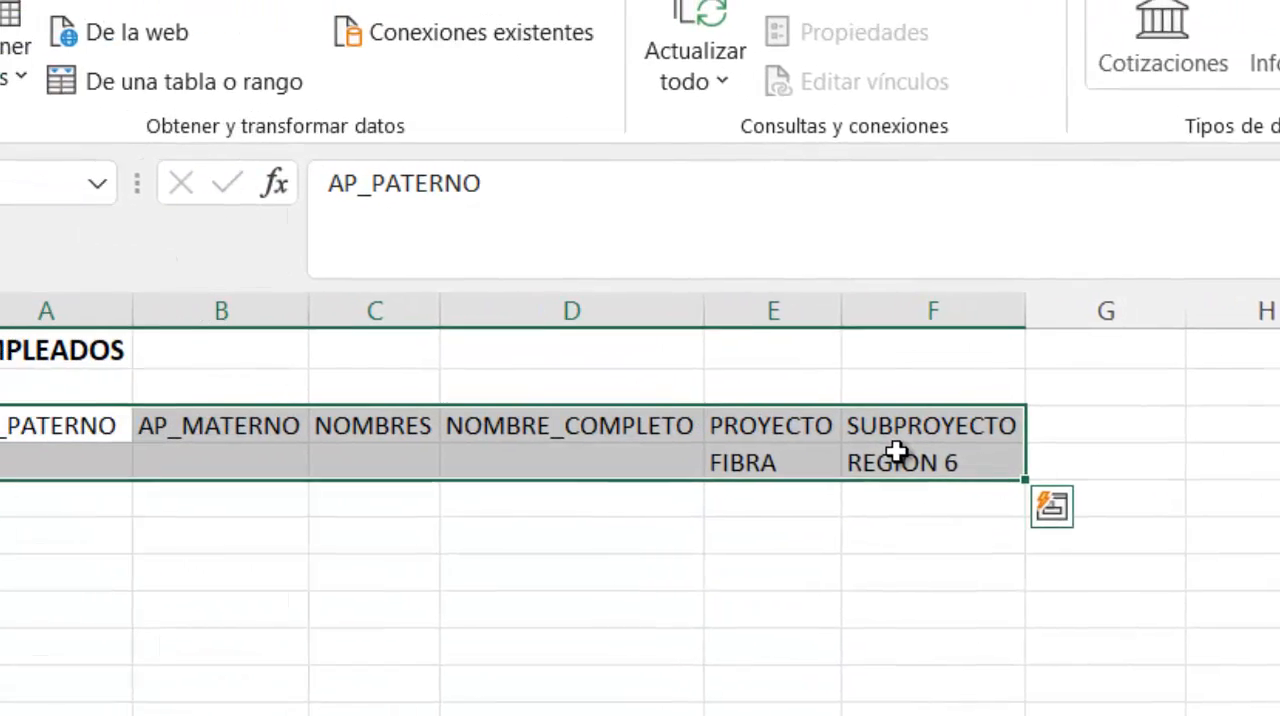
pyautogui.hotkey('ctrl', 'c')
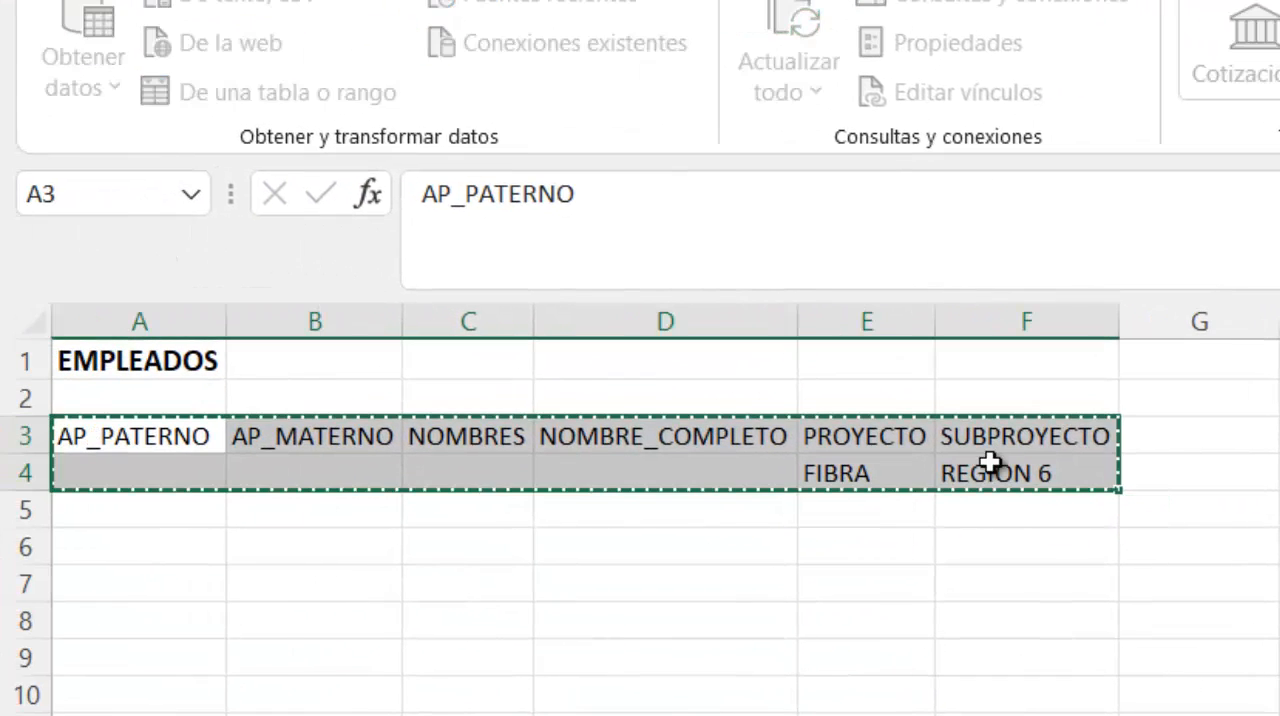
pyautogui.hotkey('ctrl', 't')
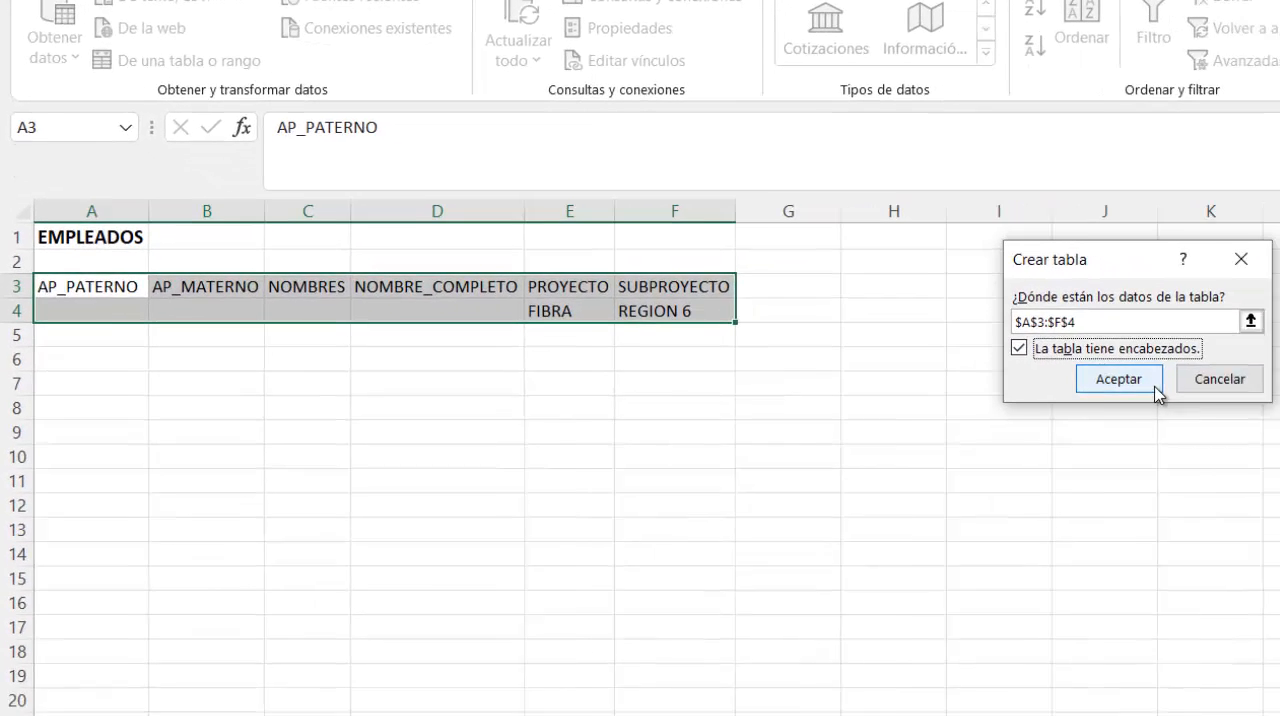
pyautogui.click(1118, 379)
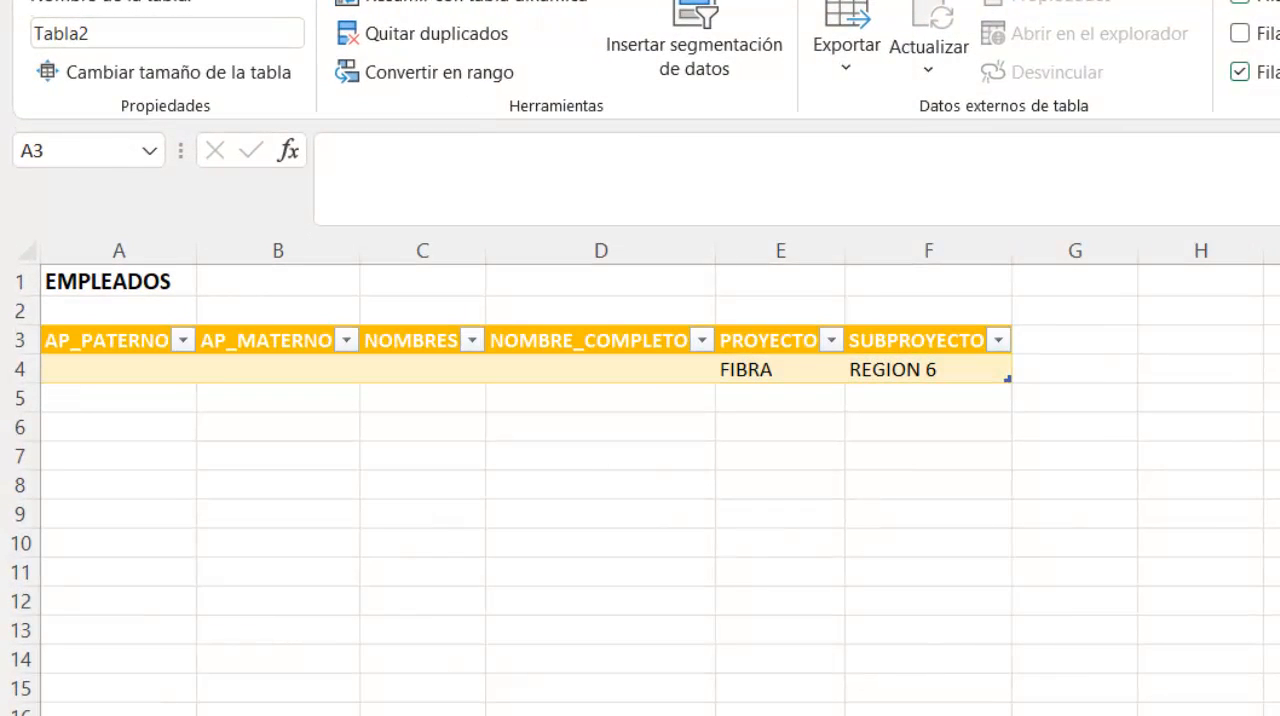
pyautogui.click(1279, 30)
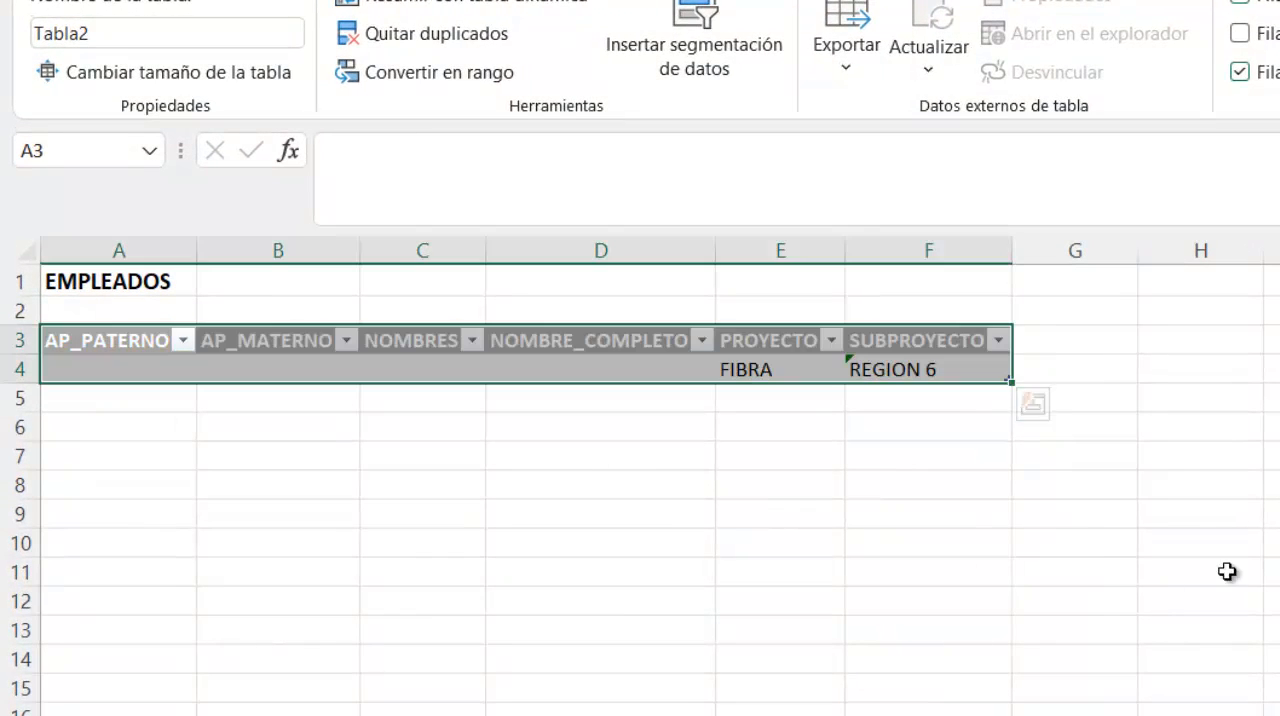
pyautogui.click(847, 551)
# - Rename the new employee table as EMPLEADOS
pyautogui.click(157, 366)
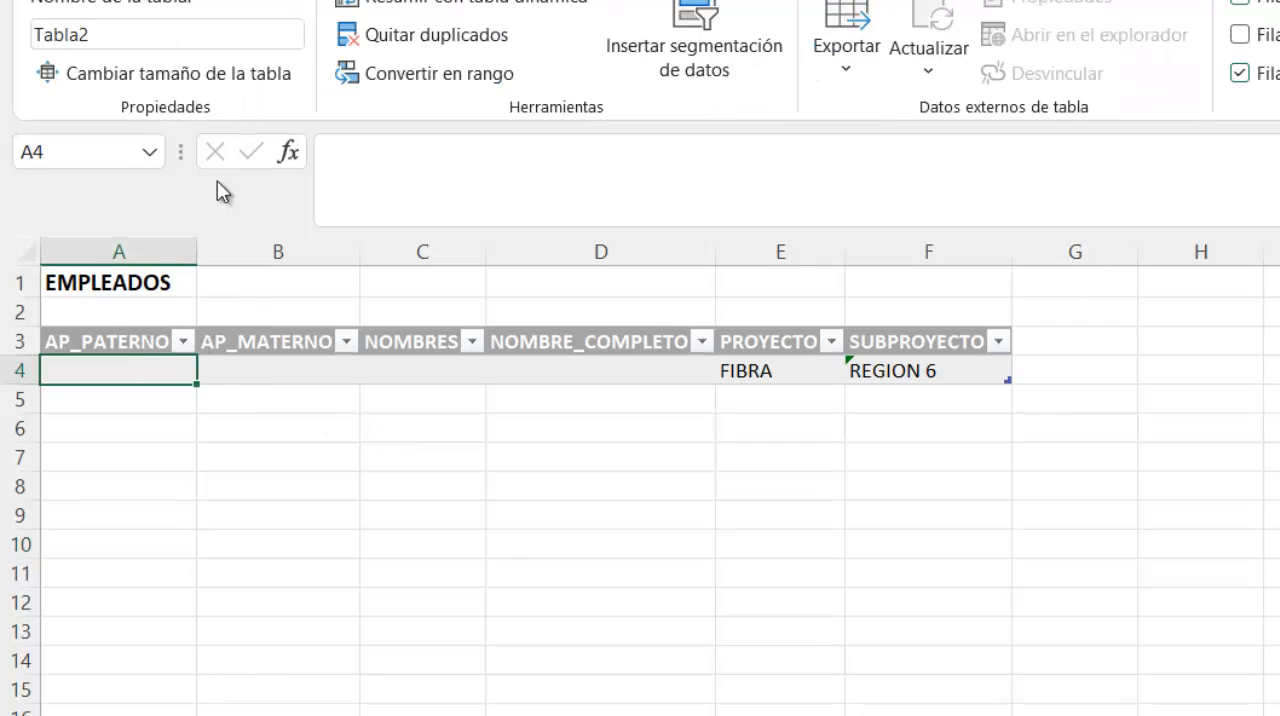
pyautogui.click(139, 44)
pyautogui.write('EM')
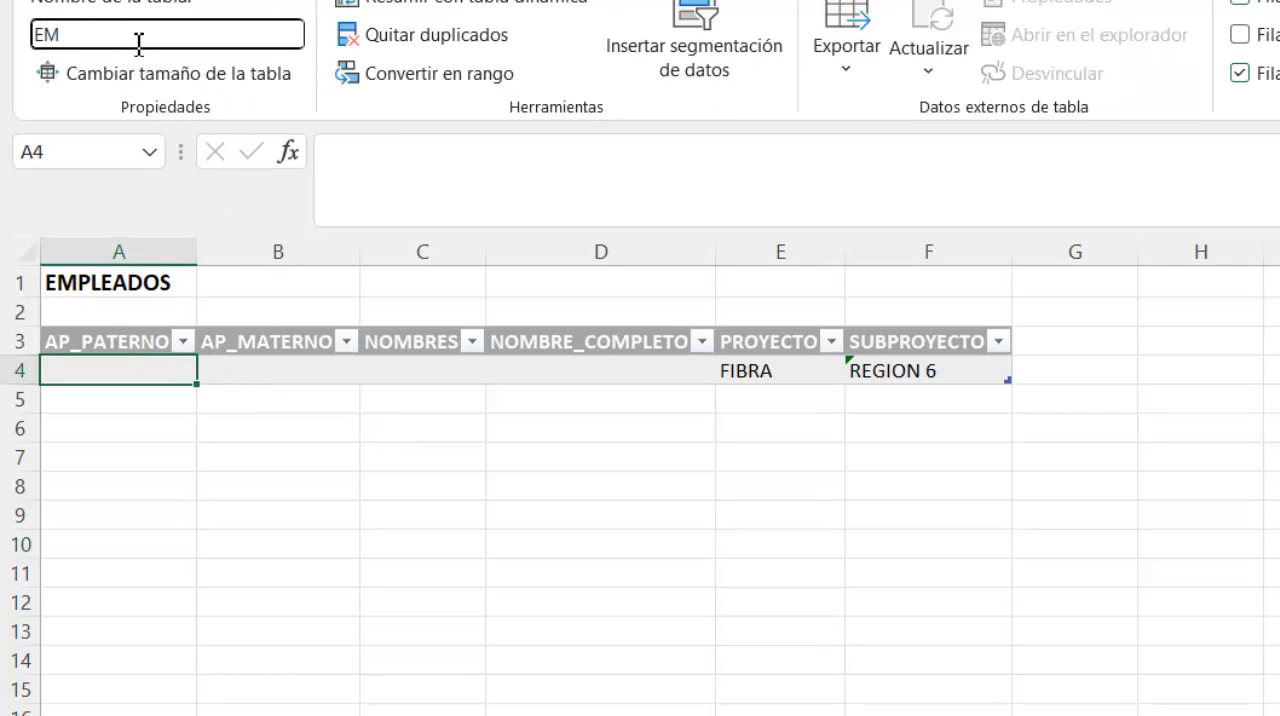
pyautogui.write('PLEADOS')
pyautogui.press('Return')
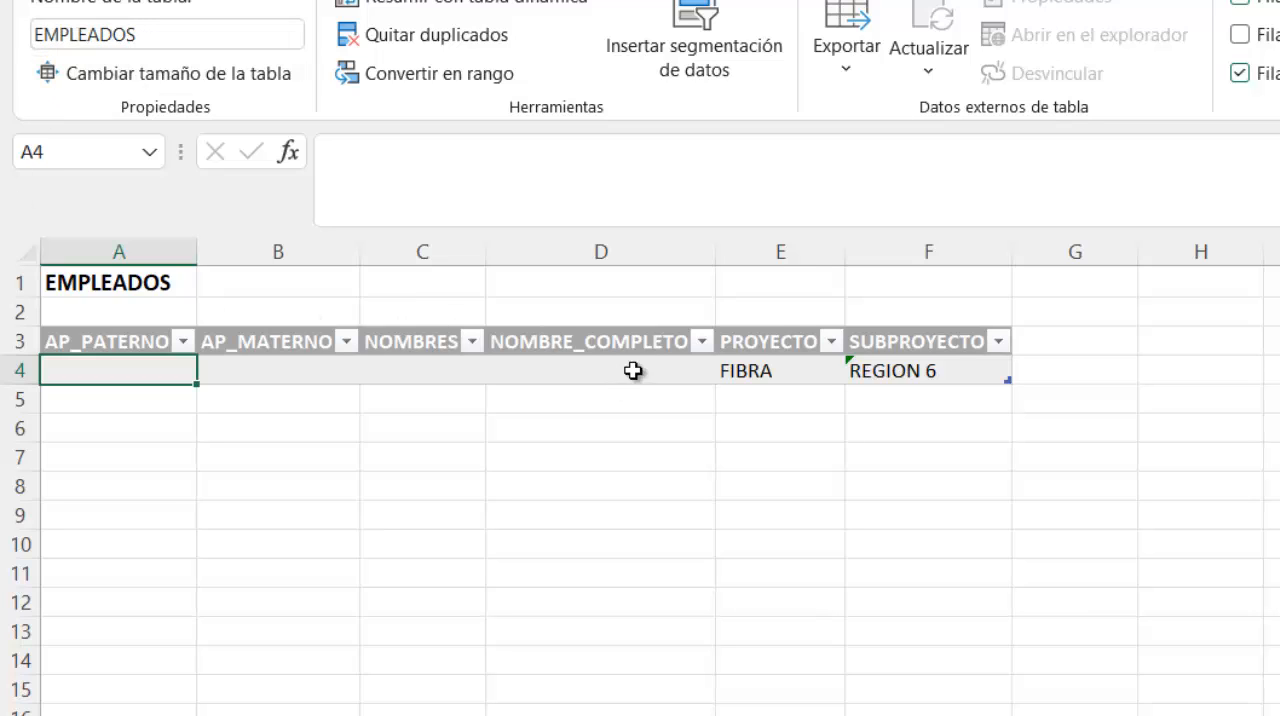
# - Ignore the data validation error flagged on the SUBPROYECTO cell F4
pyautogui.click(853, 369)
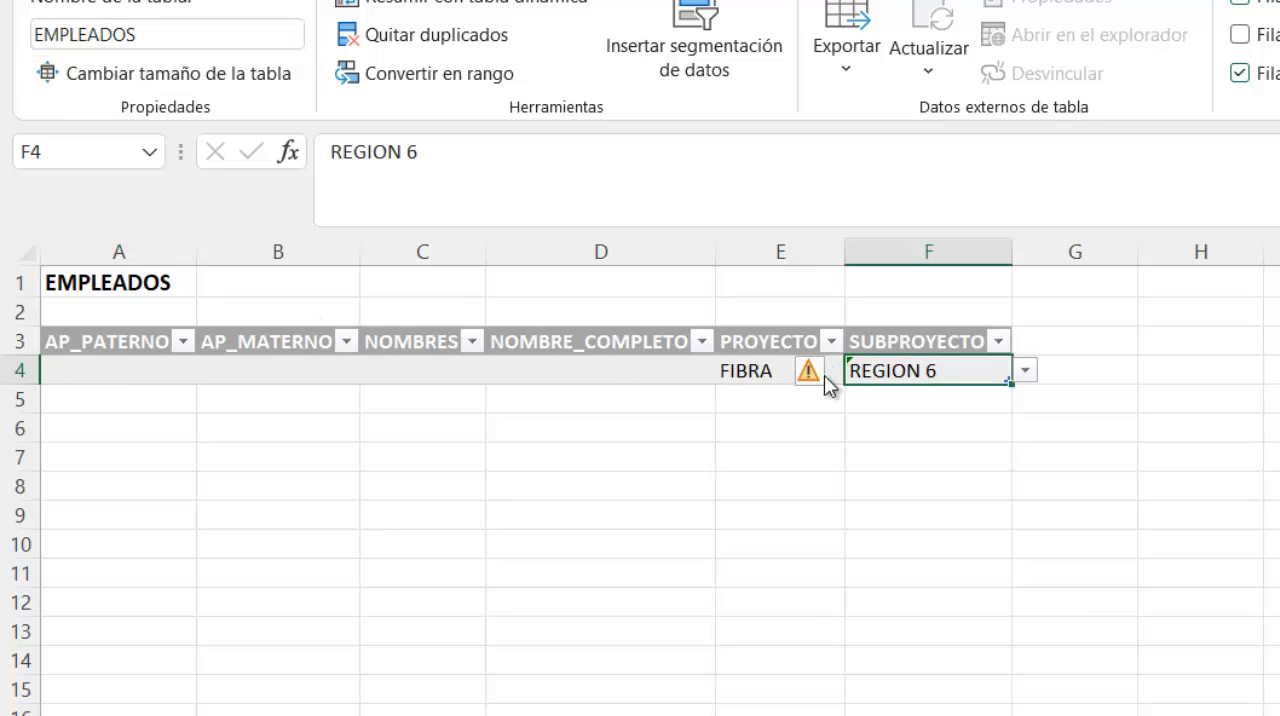
pyautogui.click(812, 375)
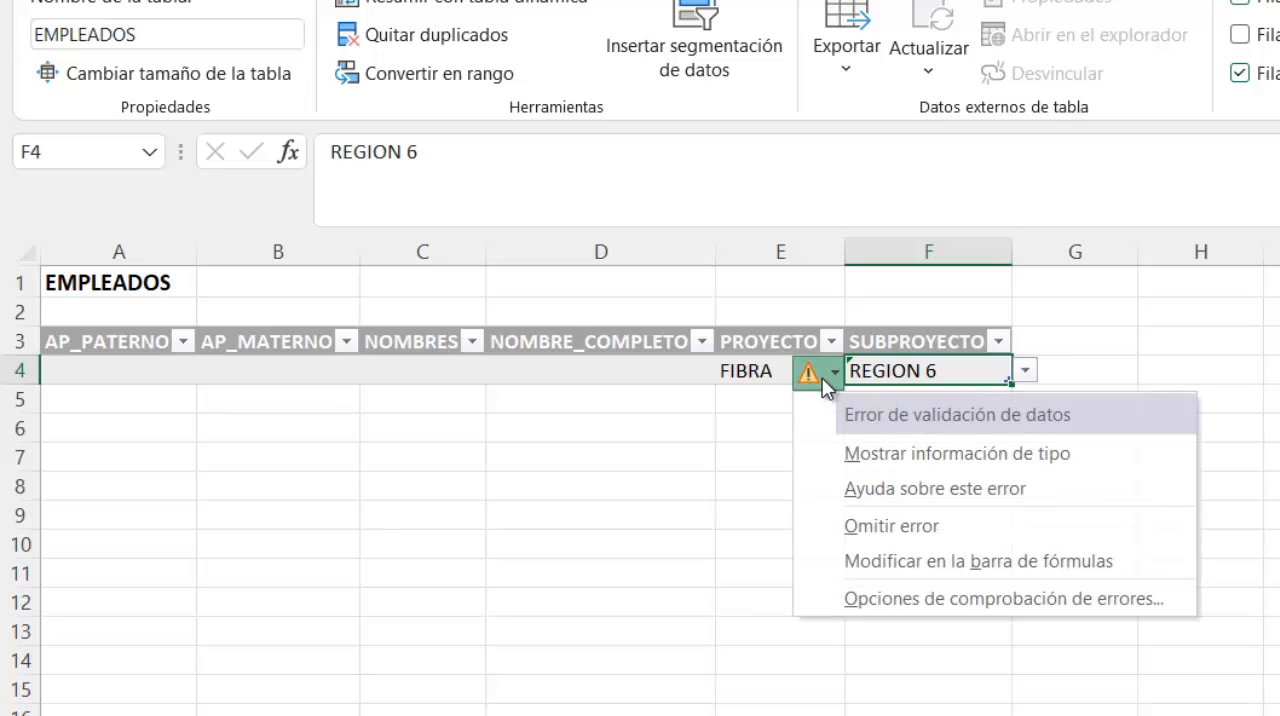
pyautogui.click(868, 524)
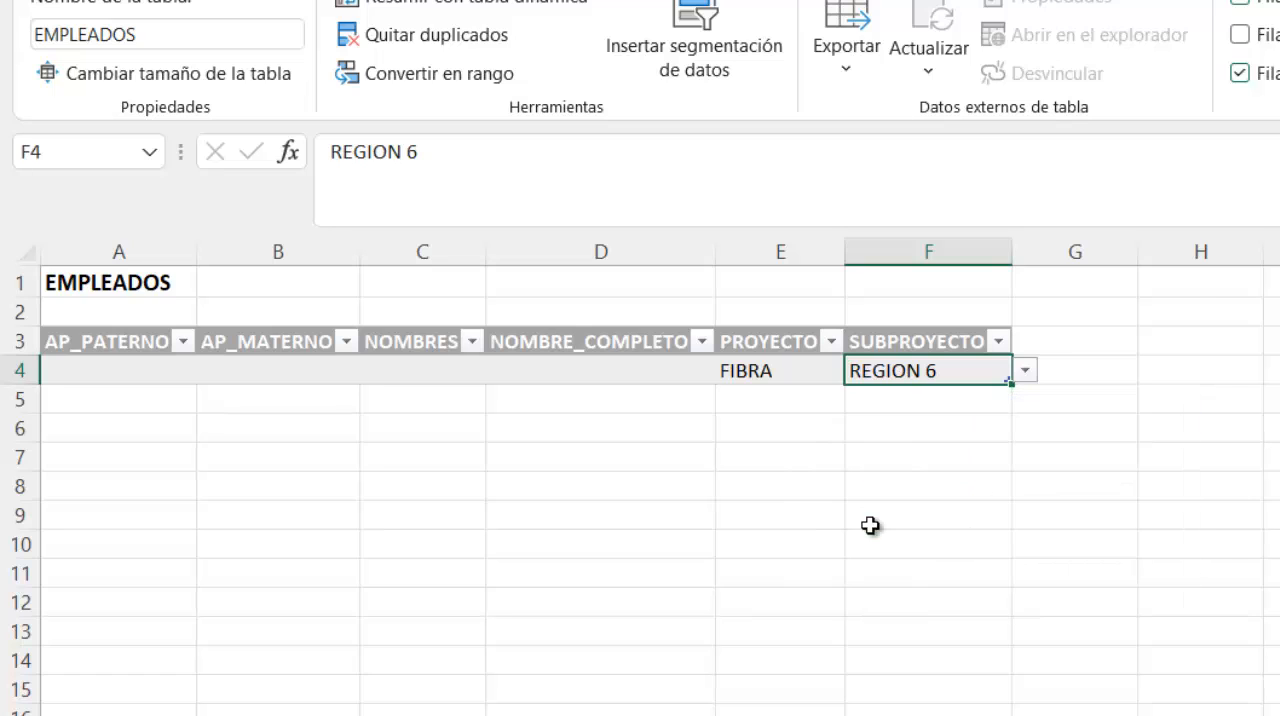
pyautogui.click(623, 422)
pyautogui.click(537, 369)
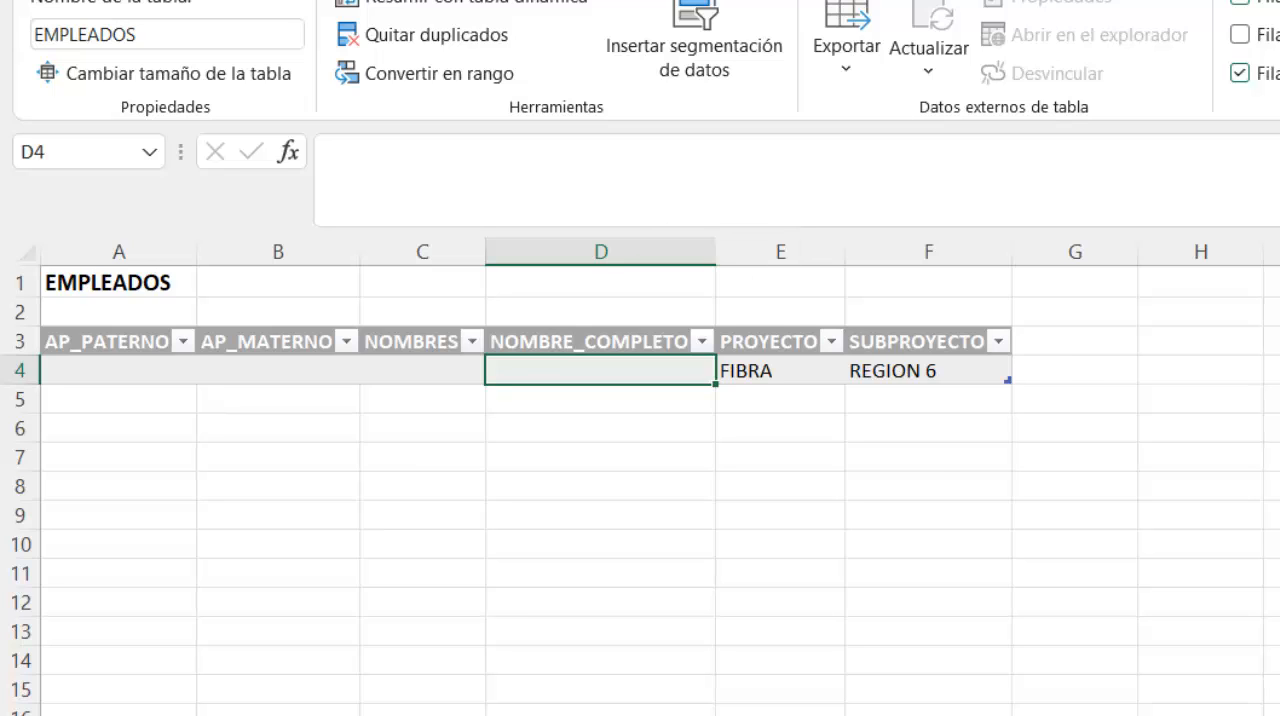
pyautogui.scroll(2, 640, 476)
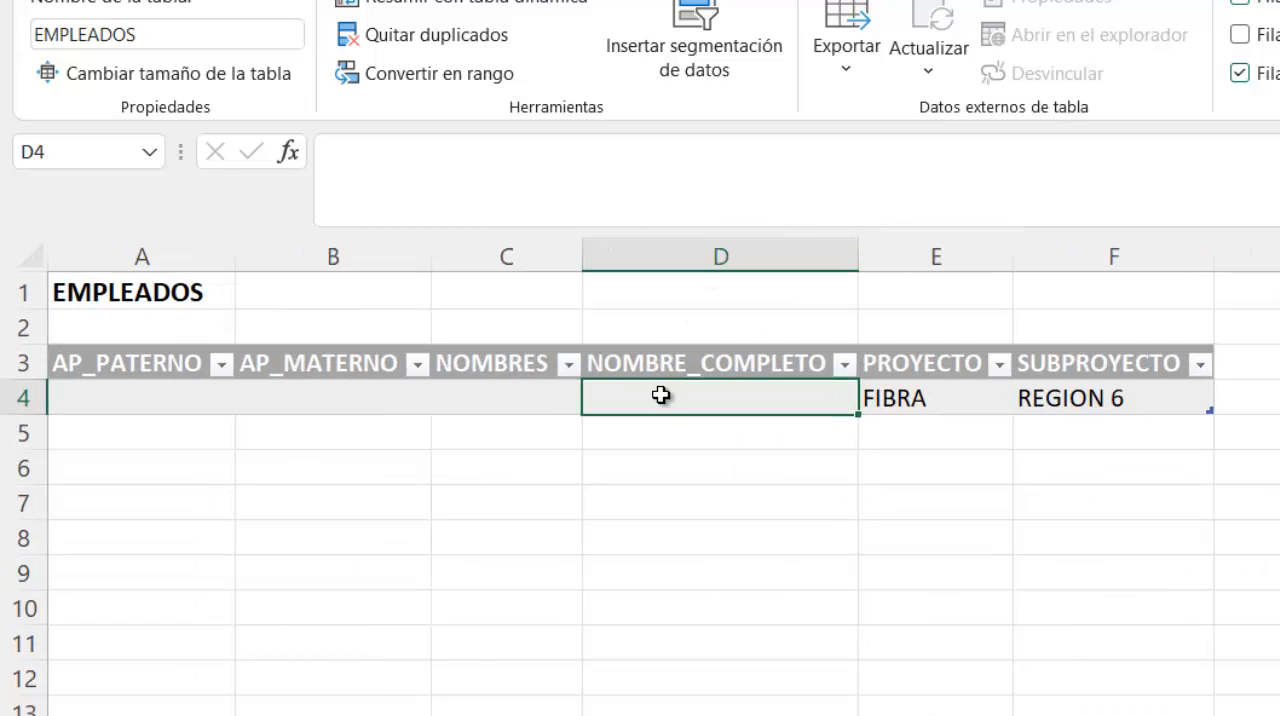
pyautogui.write('&')
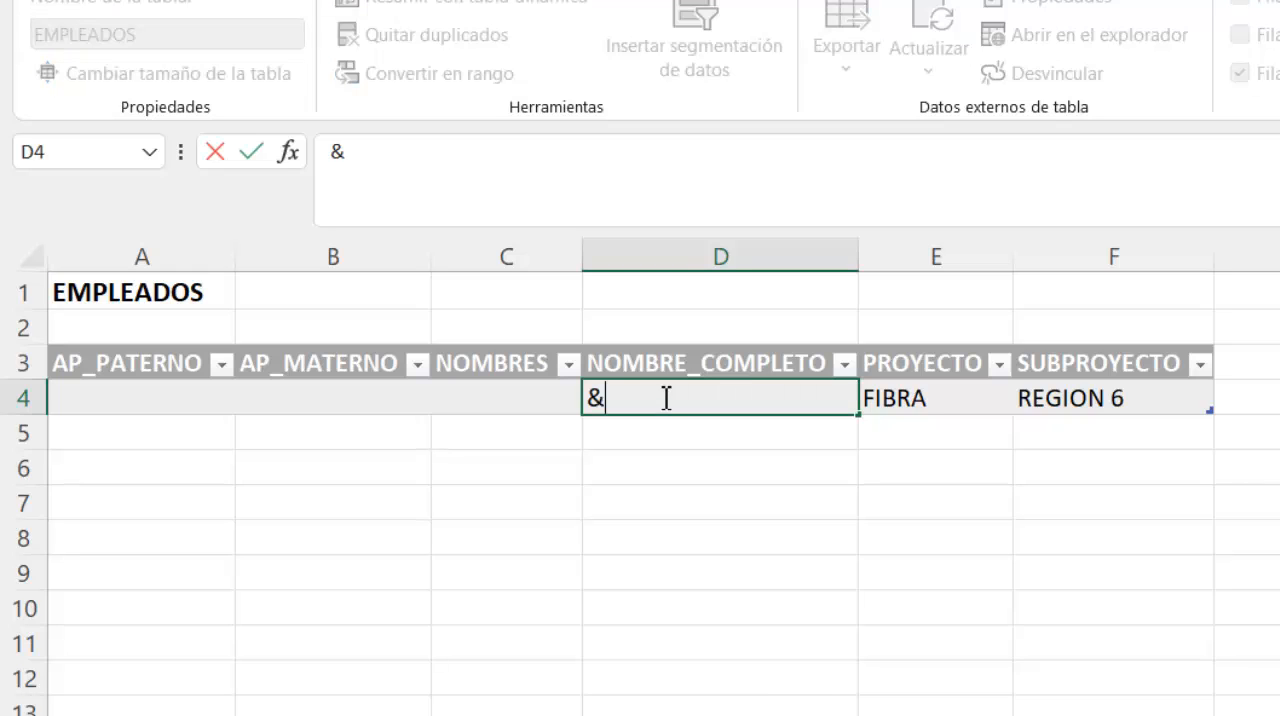
pyautogui.press('BackSpace')
pyautogui.write('=')
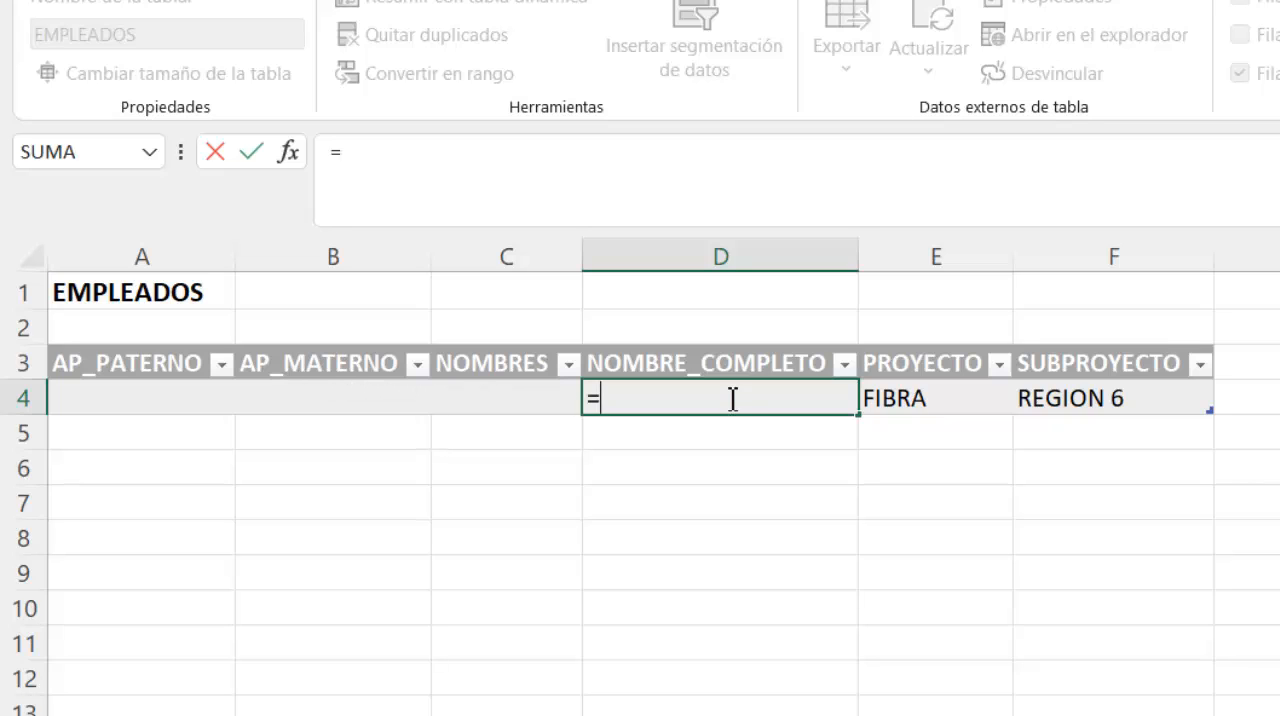
pyautogui.click(538, 397)
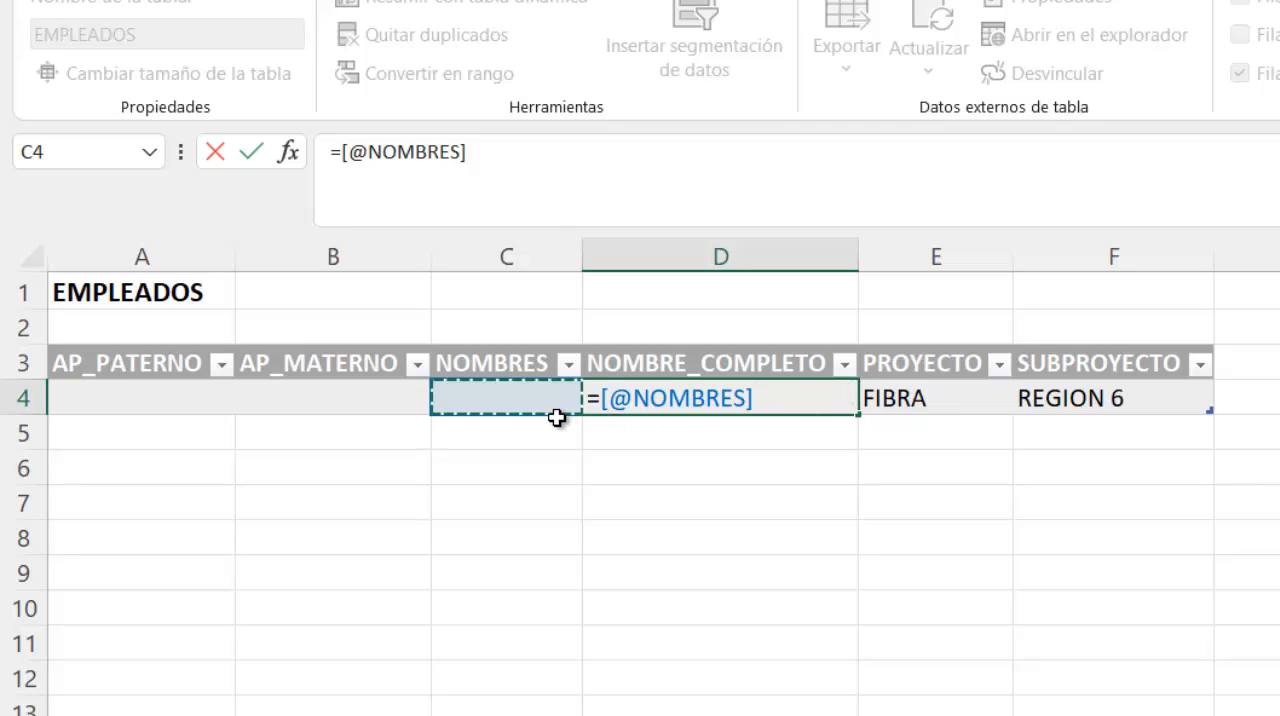
pyautogui.write('&')
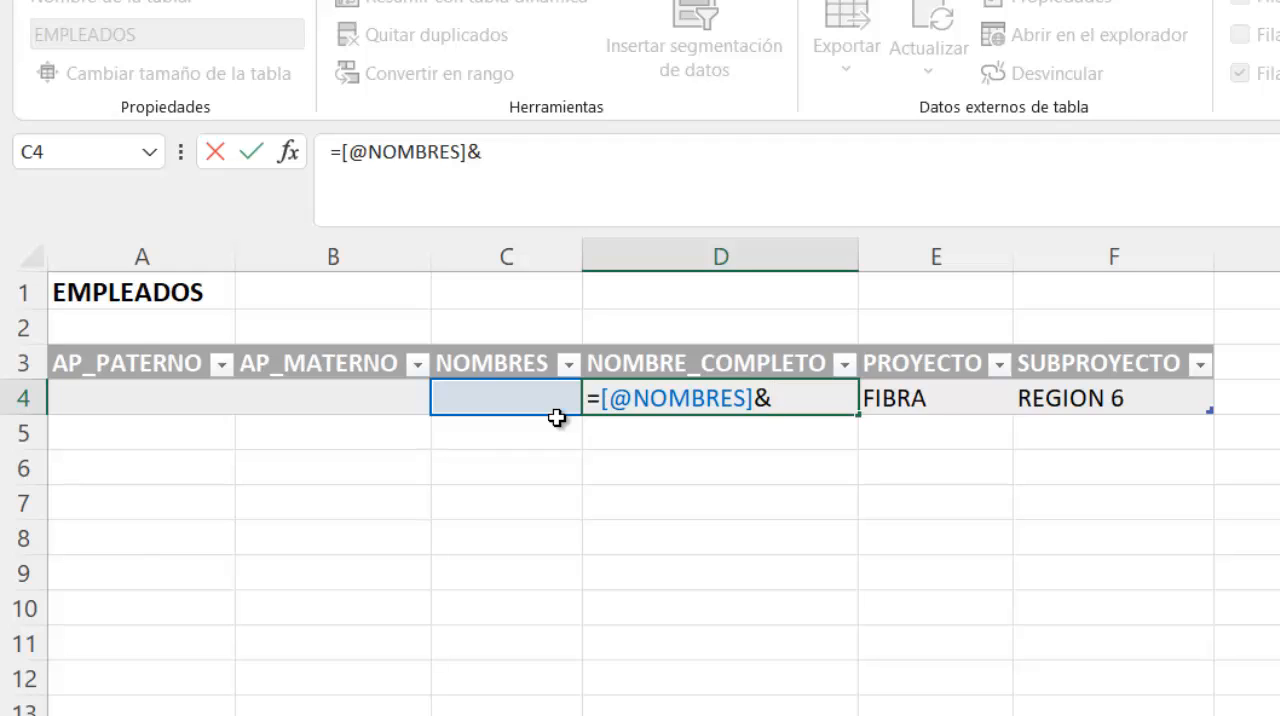
pyautogui.write('" "&')
pyautogui.click(153, 382)
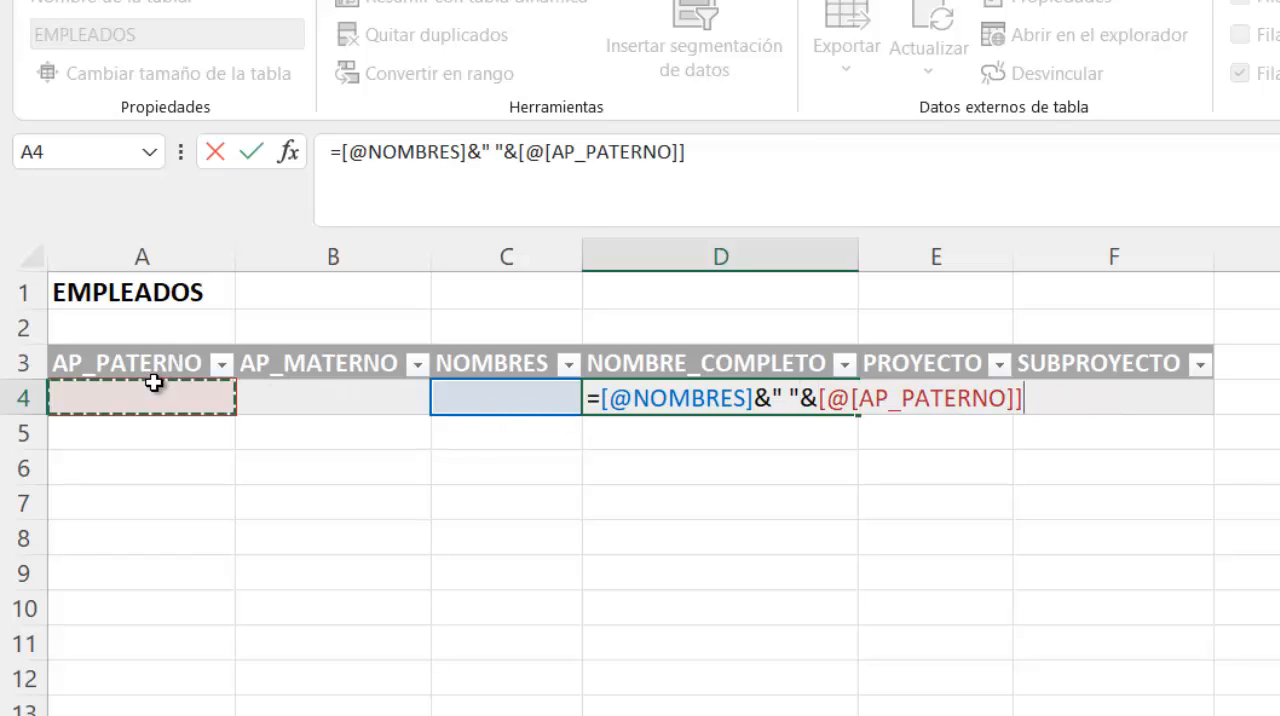
pyautogui.write('&')
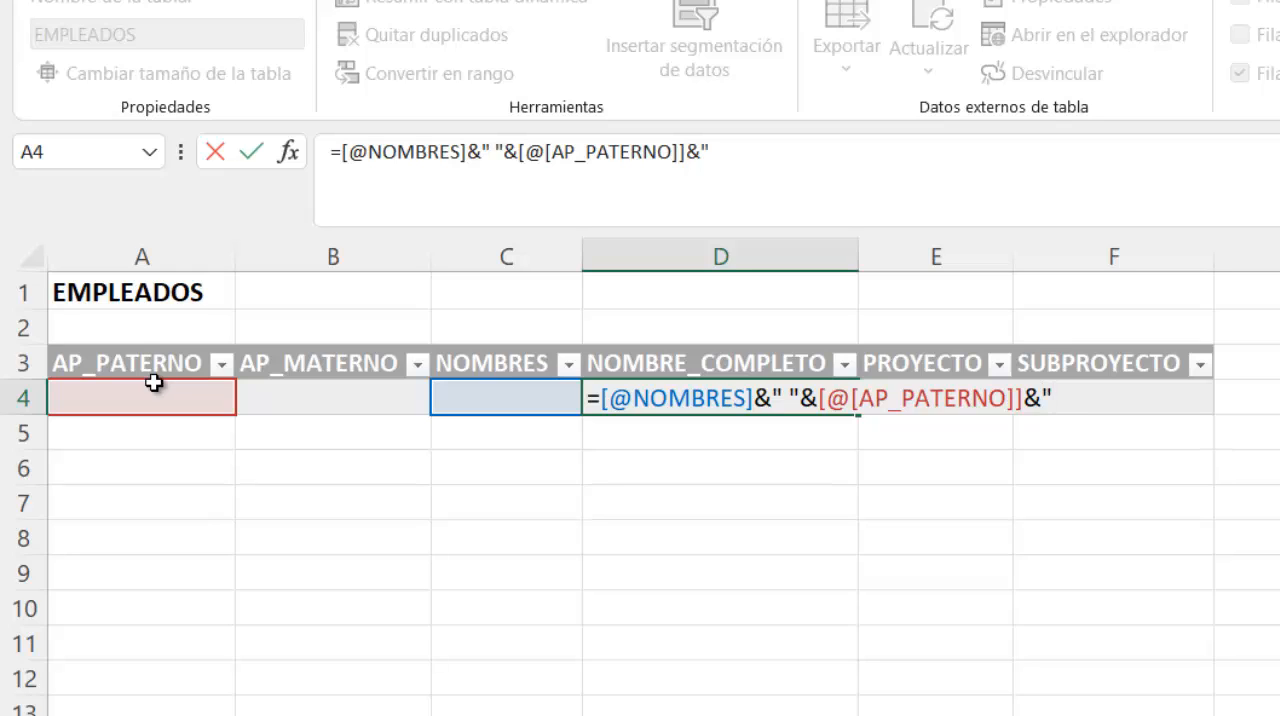
pyautogui.write('" "&')
pyautogui.click(266, 401)
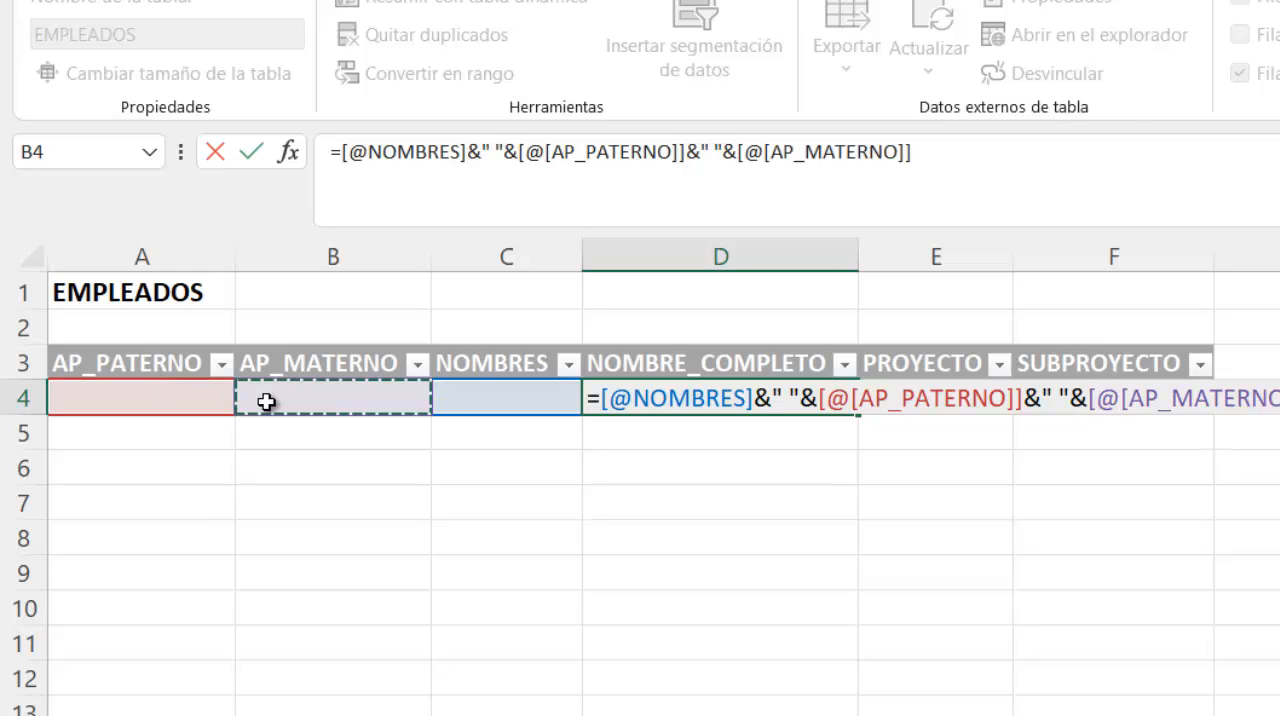
pyautogui.press('Return')
# - Fill in the first employee's paternal surname, maternal surname and given names in A4:C4
pyautogui.click(199, 392)
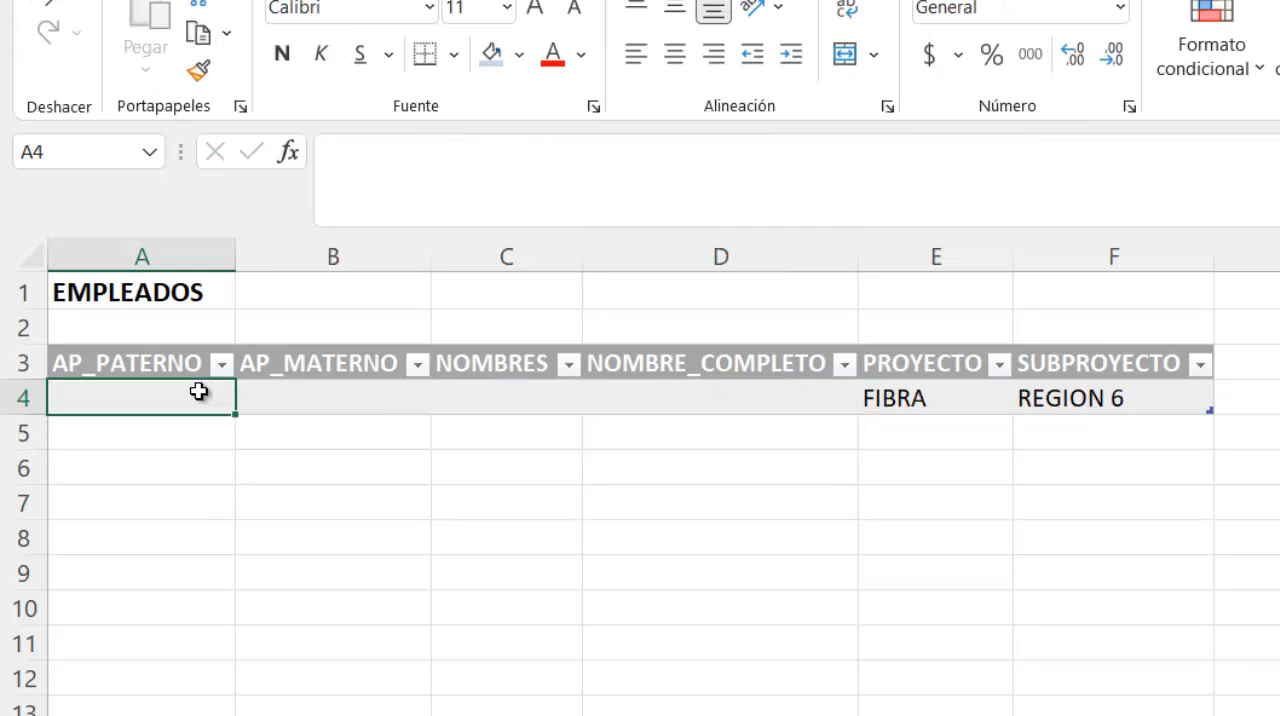
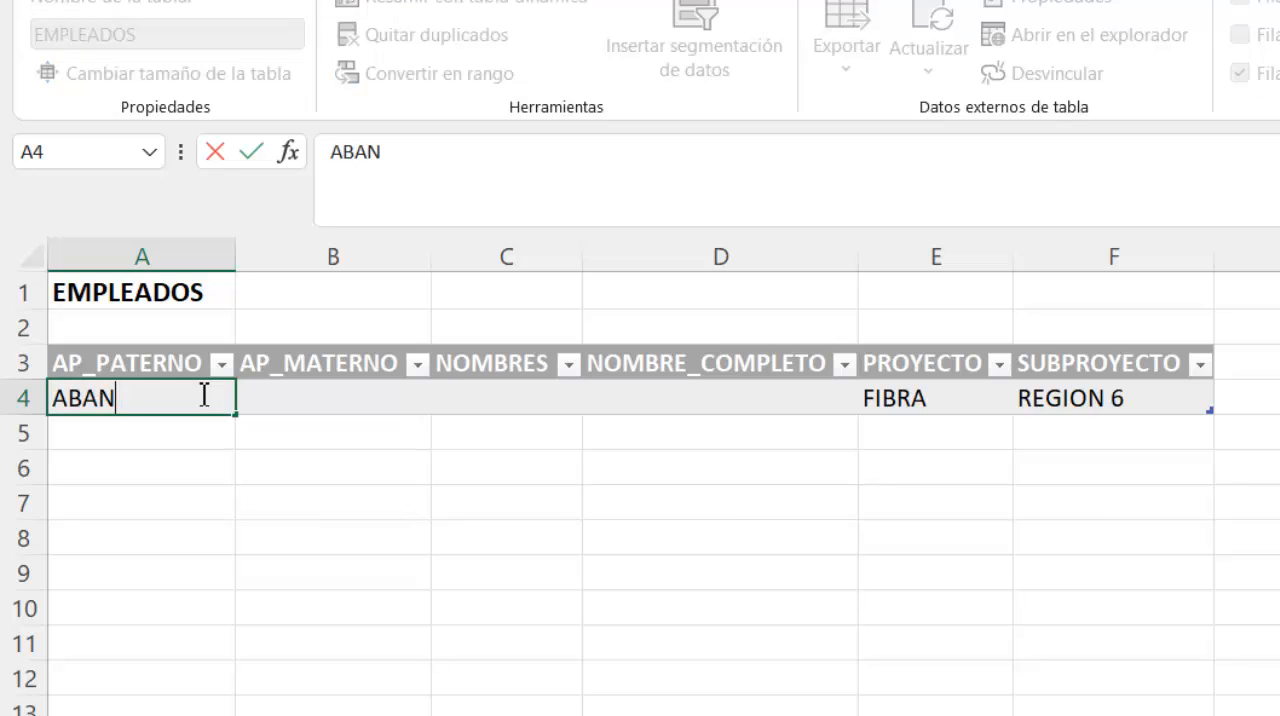
pyautogui.press('Tab')
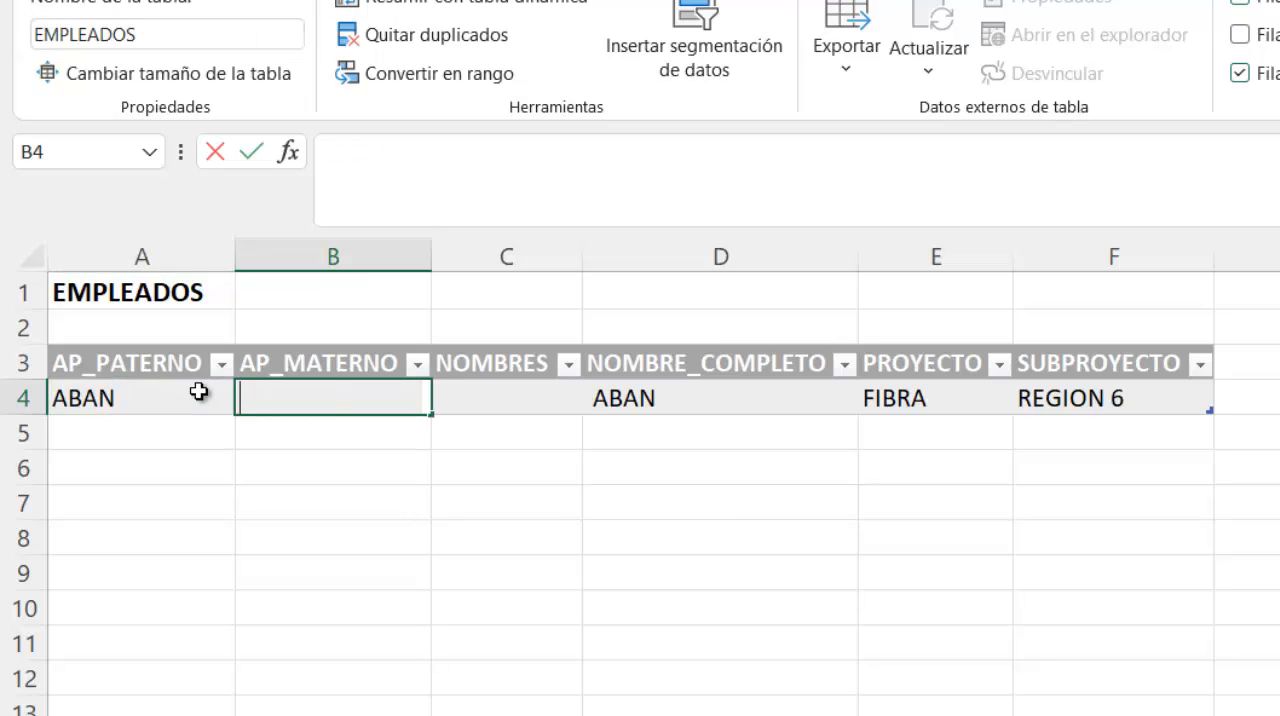
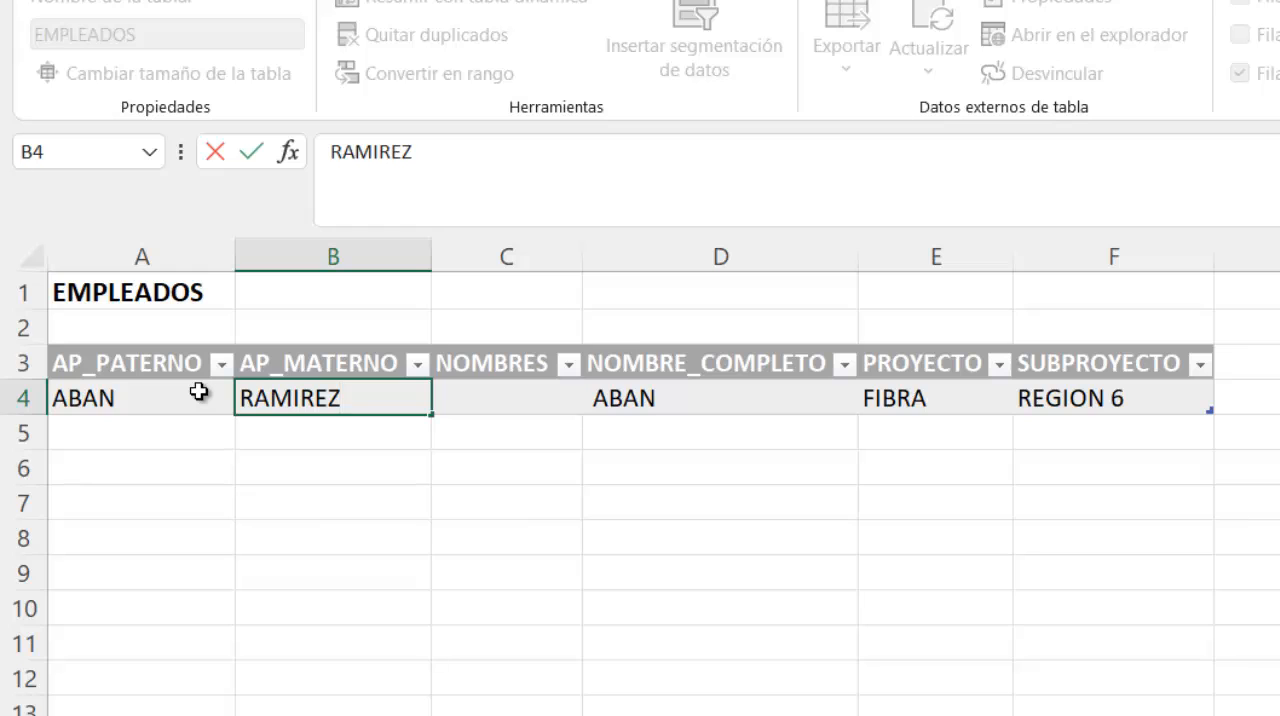
pyautogui.press('Tab')
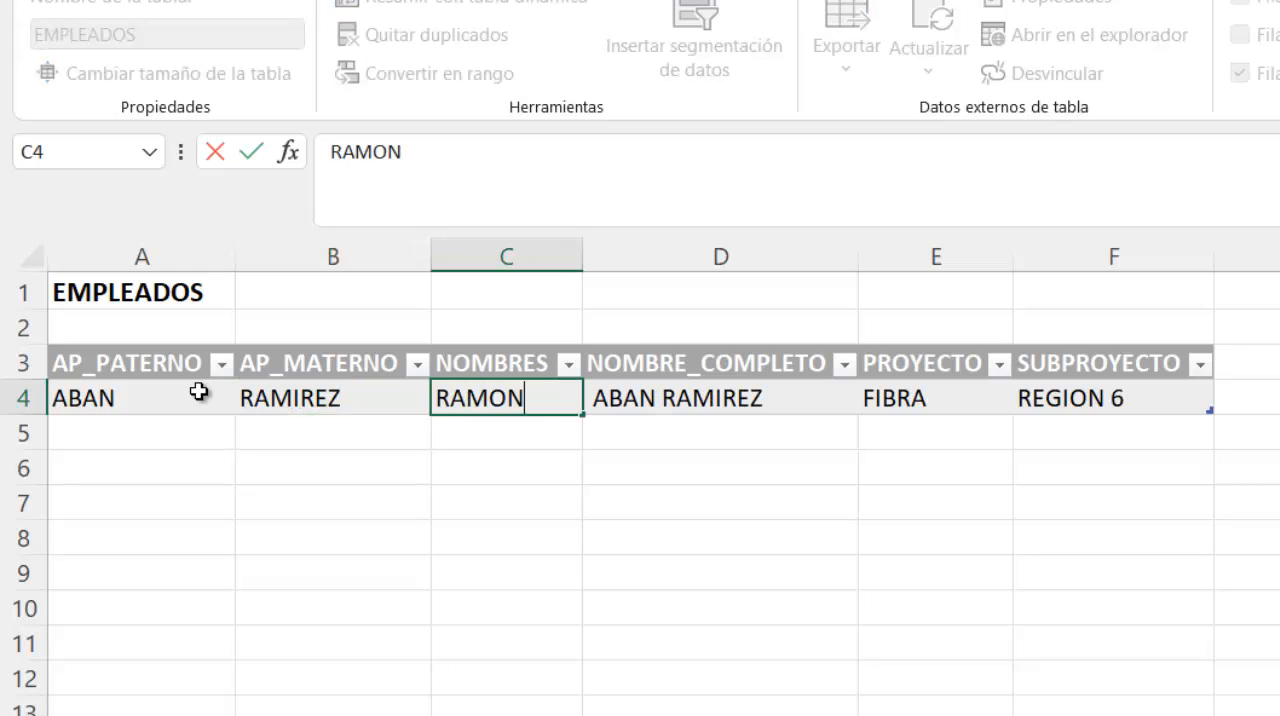
pyautogui.press('Return')
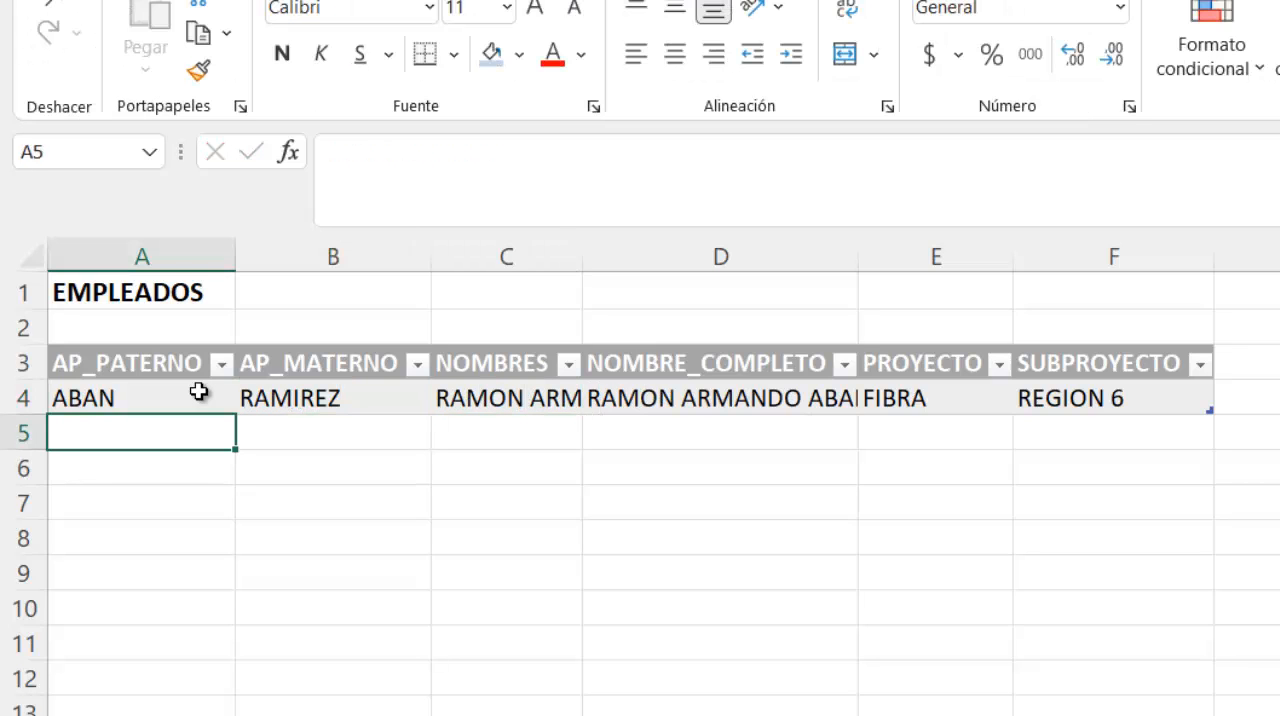
# - Set the first employee's PROYECTO to XTENDER and SUBPROYECTO to REGION 9 in row 4
pyautogui.click(1010, 392)
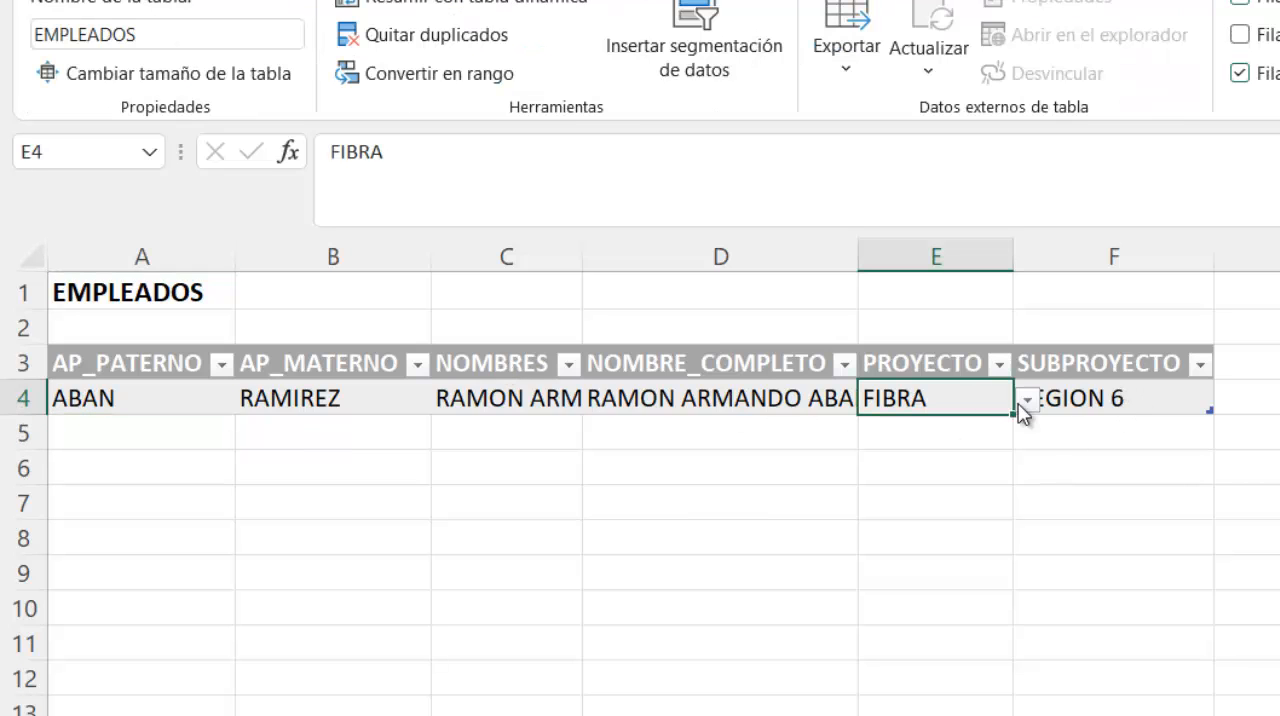
pyautogui.click(1027, 402)
pyautogui.click(990, 428)
pyautogui.click(1095, 405)
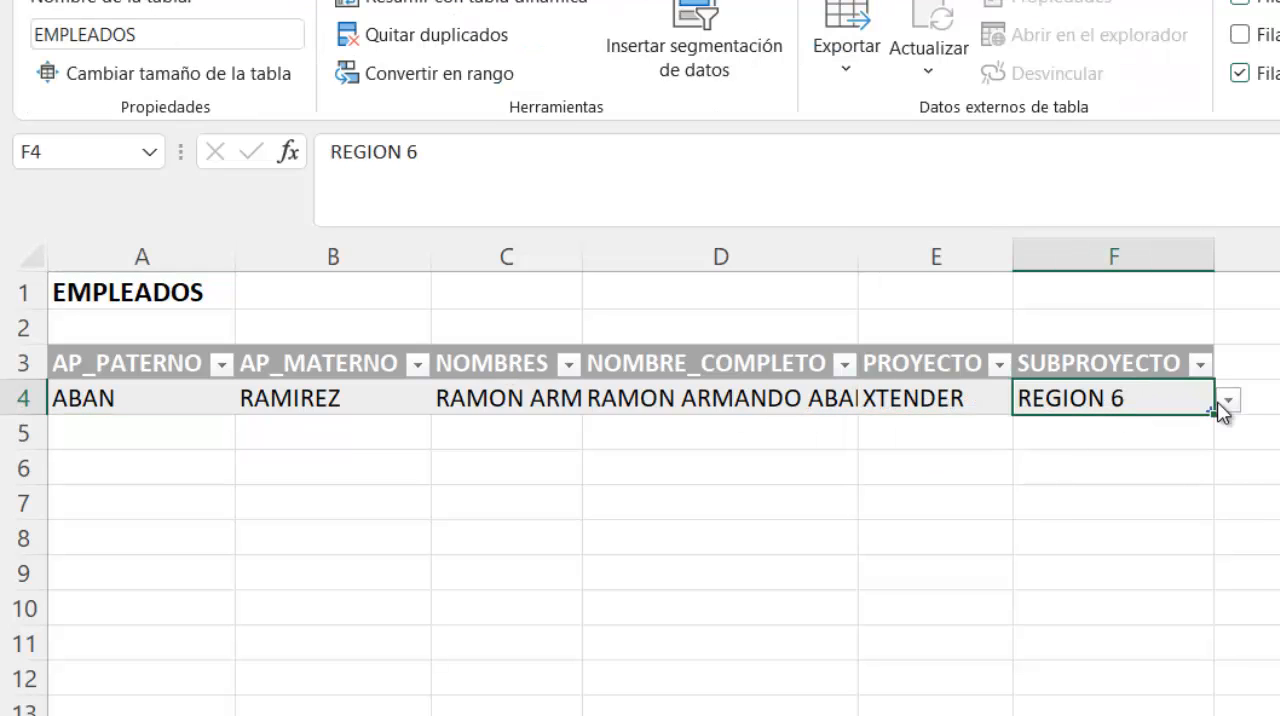
pyautogui.click(1228, 401)
pyautogui.click(1097, 451)
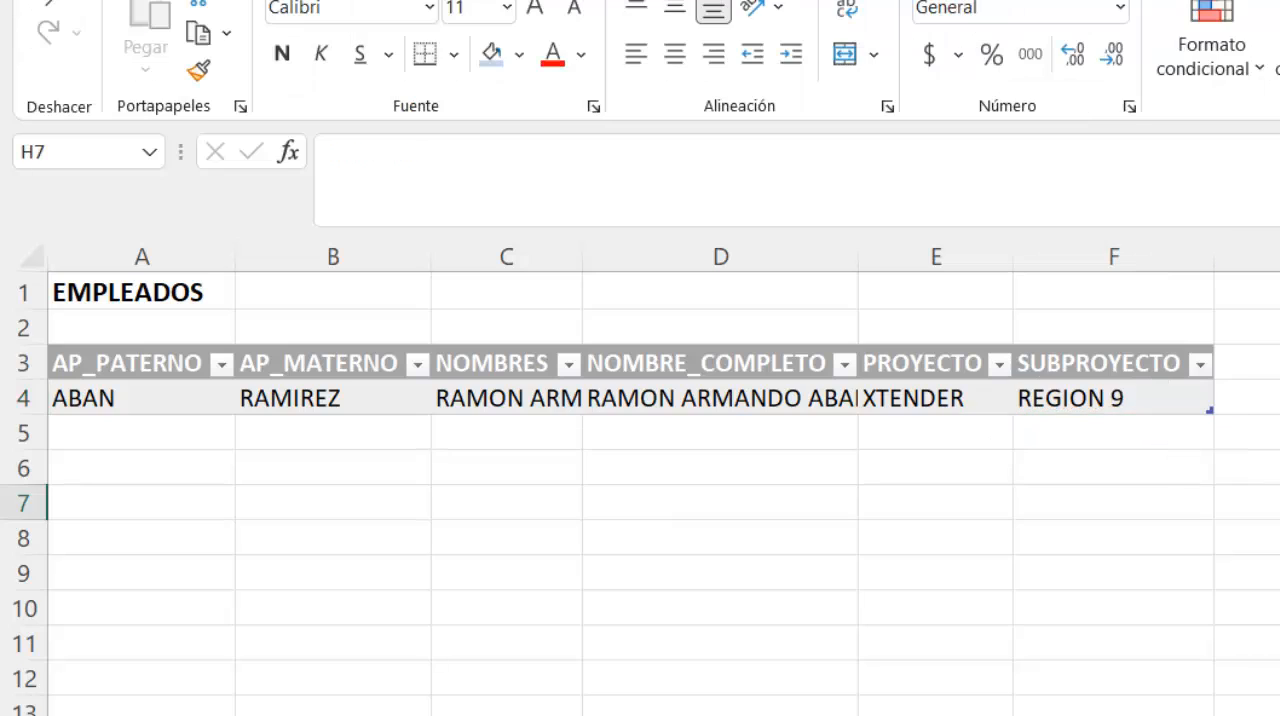
# - Add a second employee in row 5 with the paternal surname, maternal surname and given name in A5:C5
pyautogui.click(217, 397)
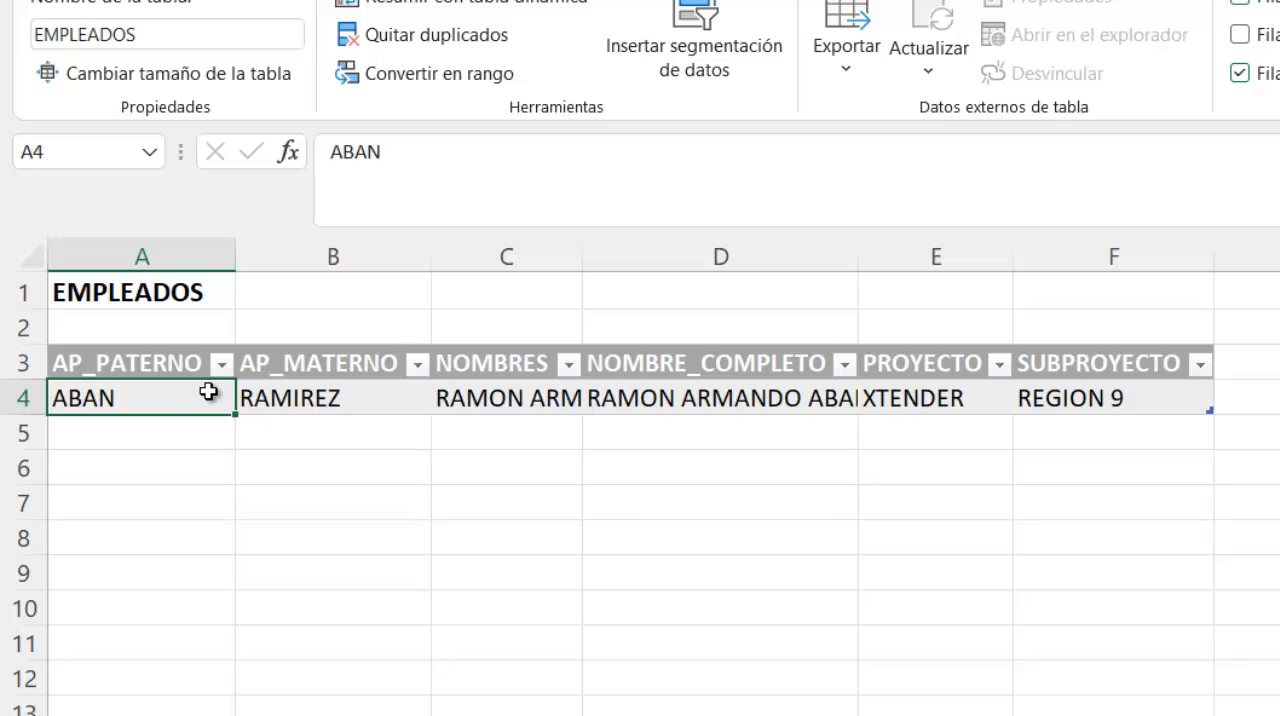
pyautogui.press('Return')
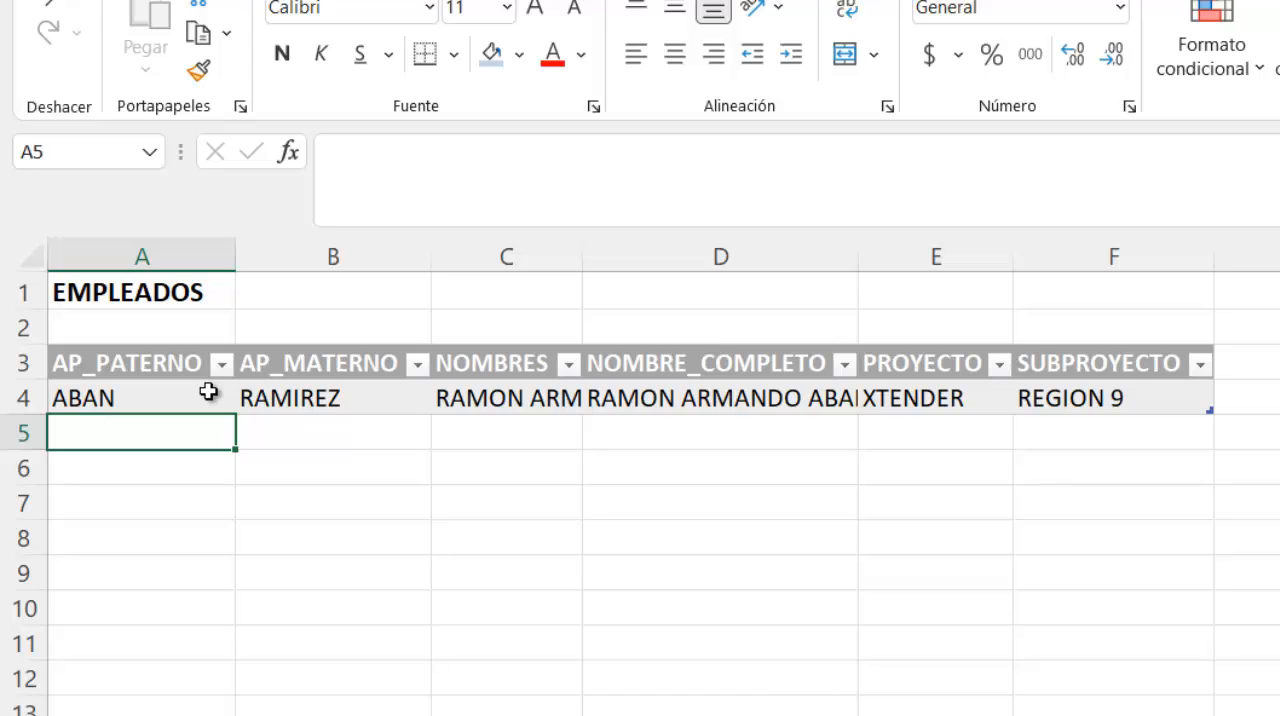
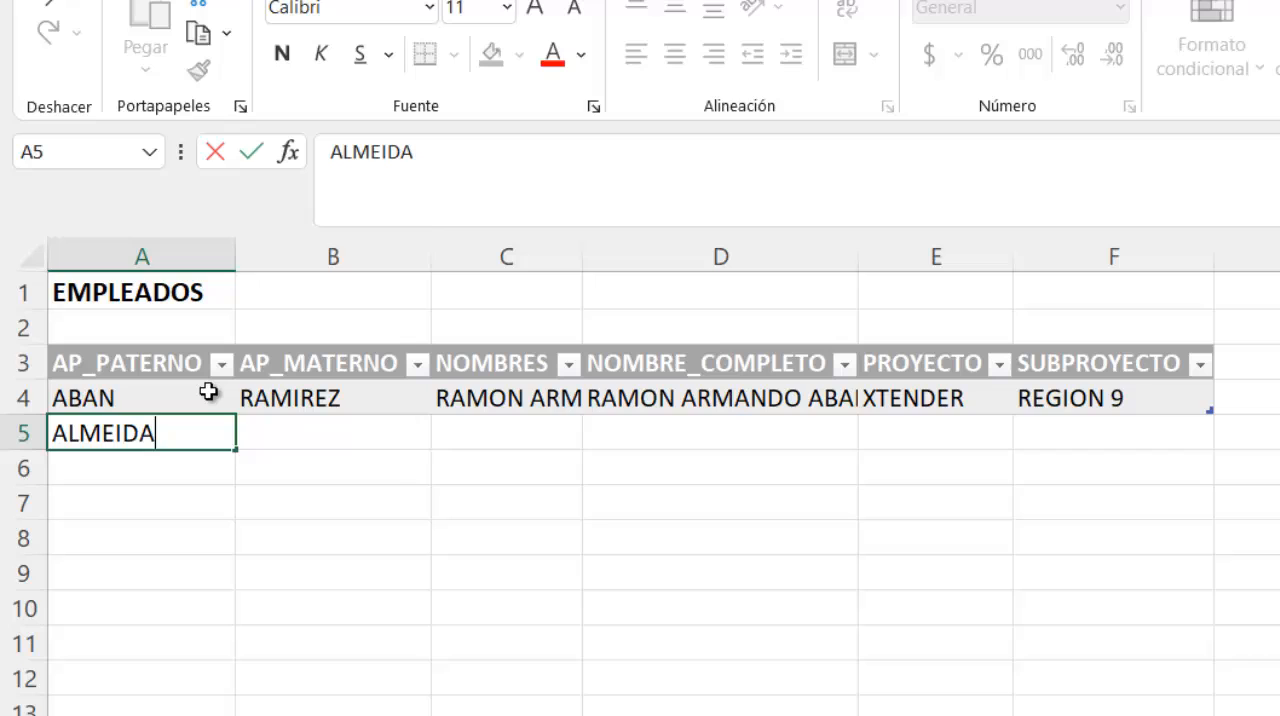
pyautogui.press('Tab')
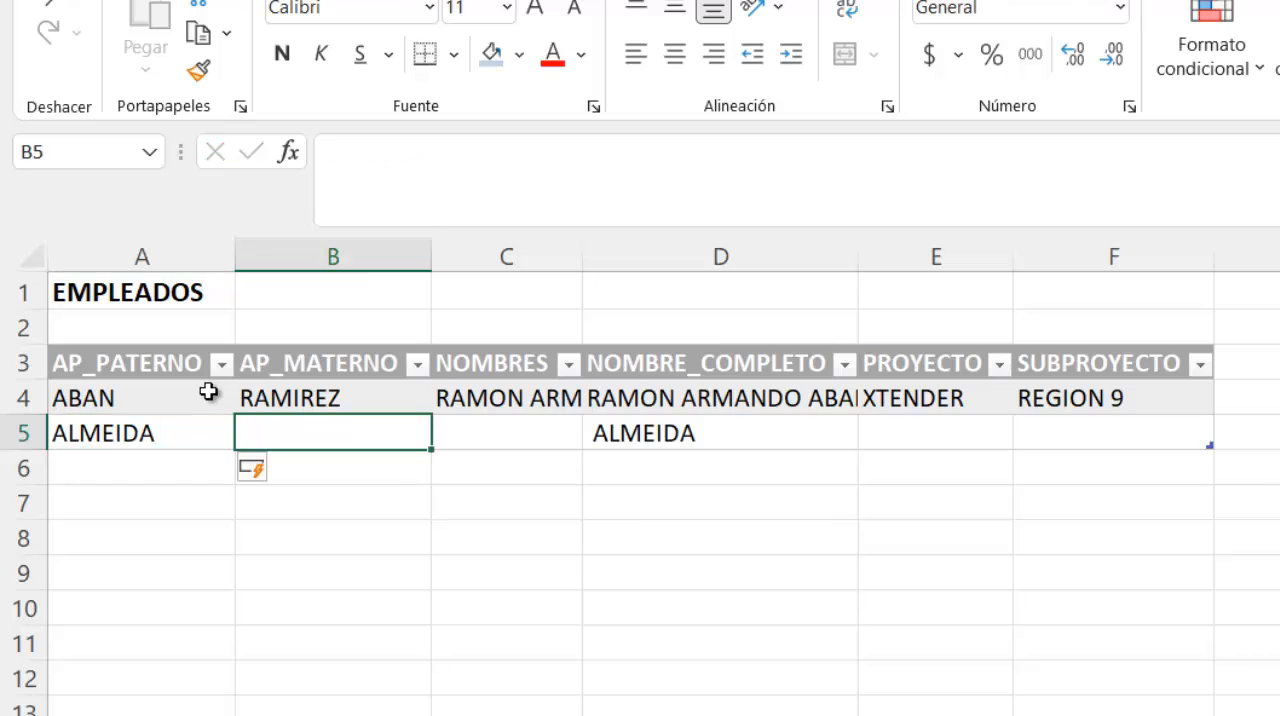
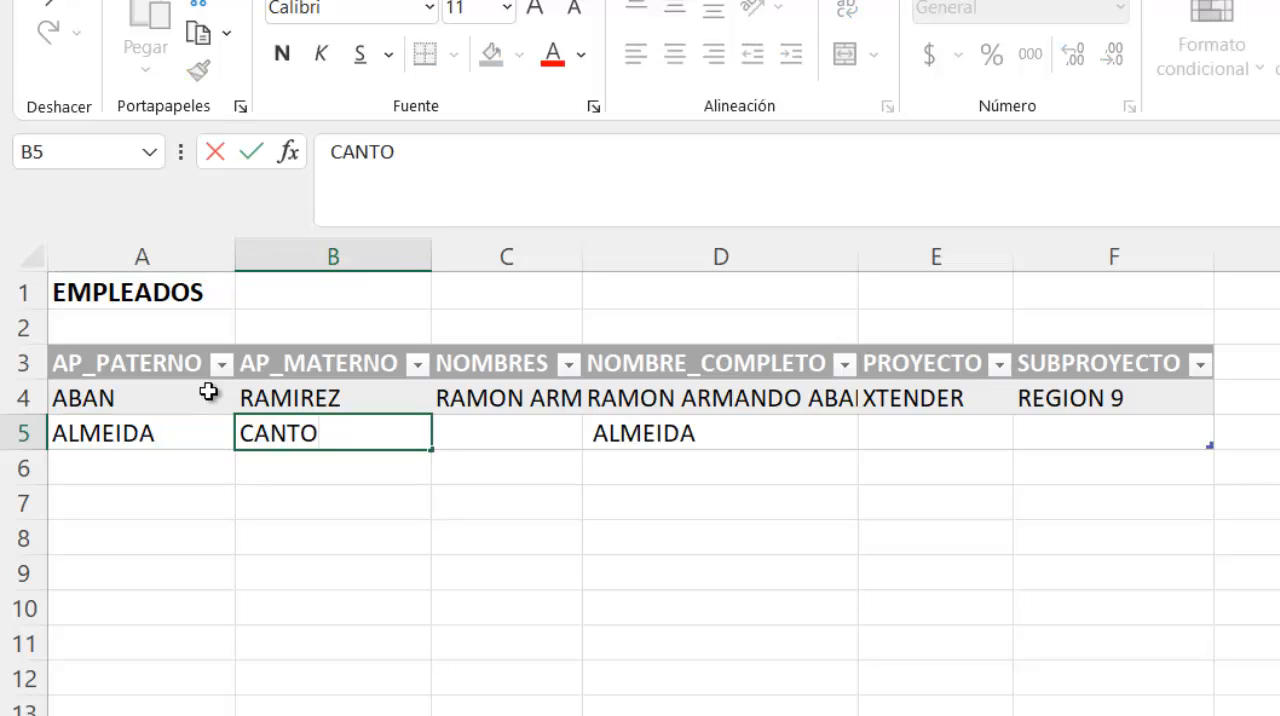
pyautogui.press('Tab')
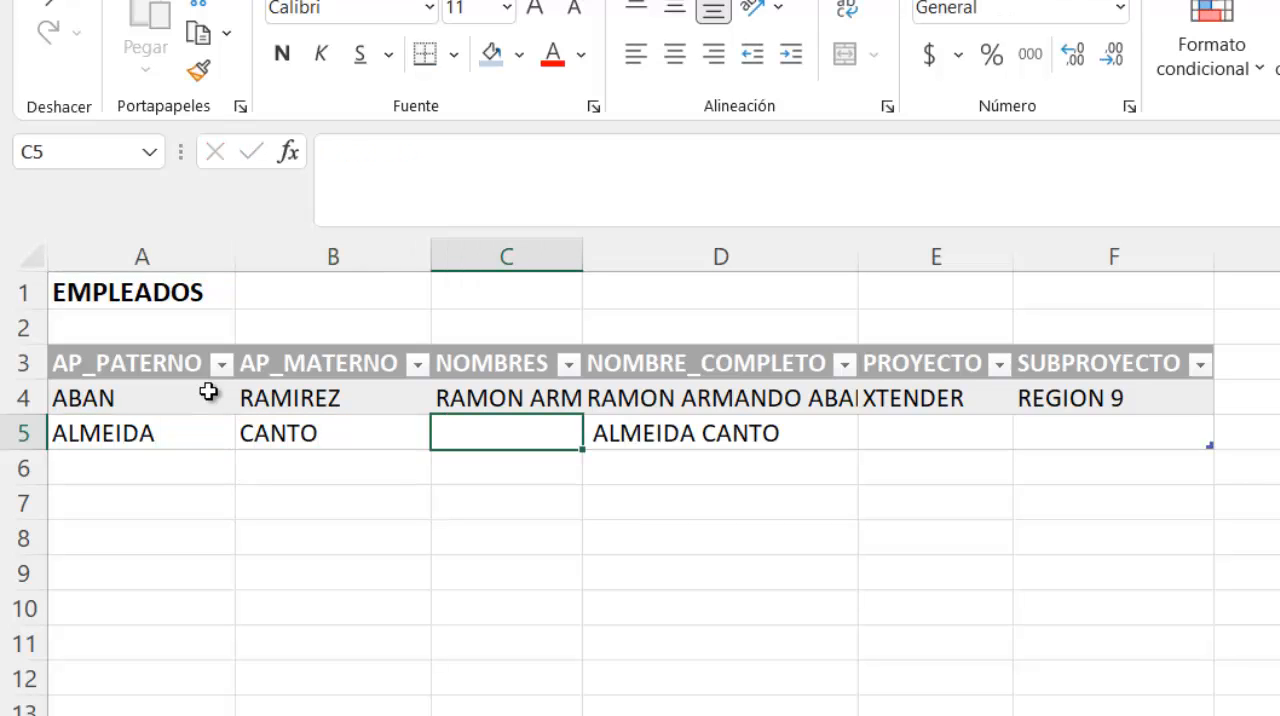
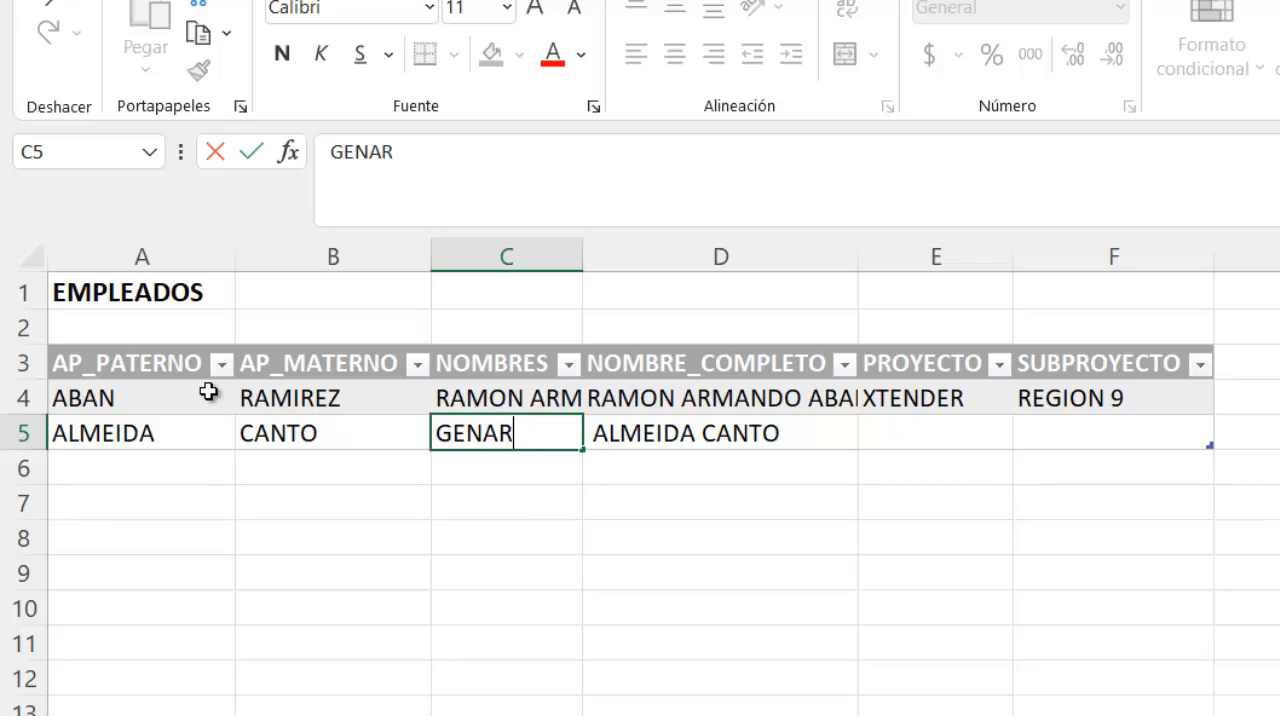
pyautogui.press('Return')
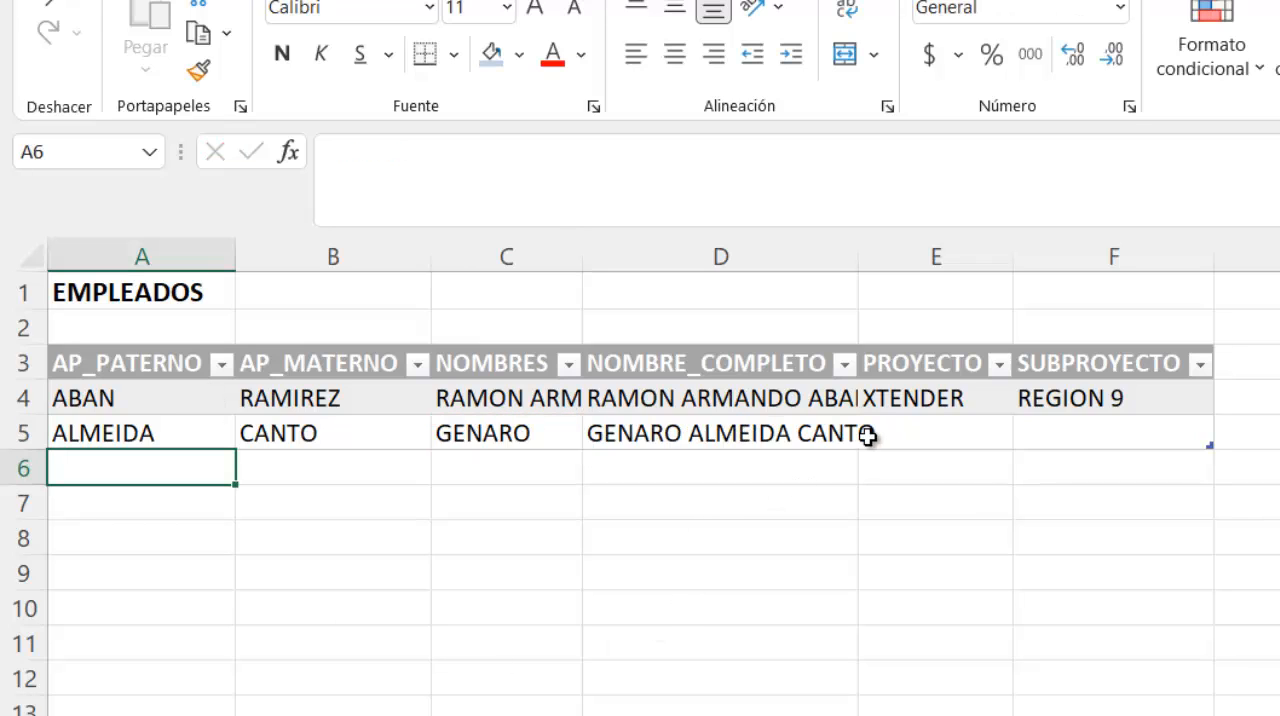
# - Set the second employee's PROYECTO to FIBRA and SUBPROYECTO to RFI in row 5
pyautogui.click(905, 426)
pyautogui.click(1028, 435)
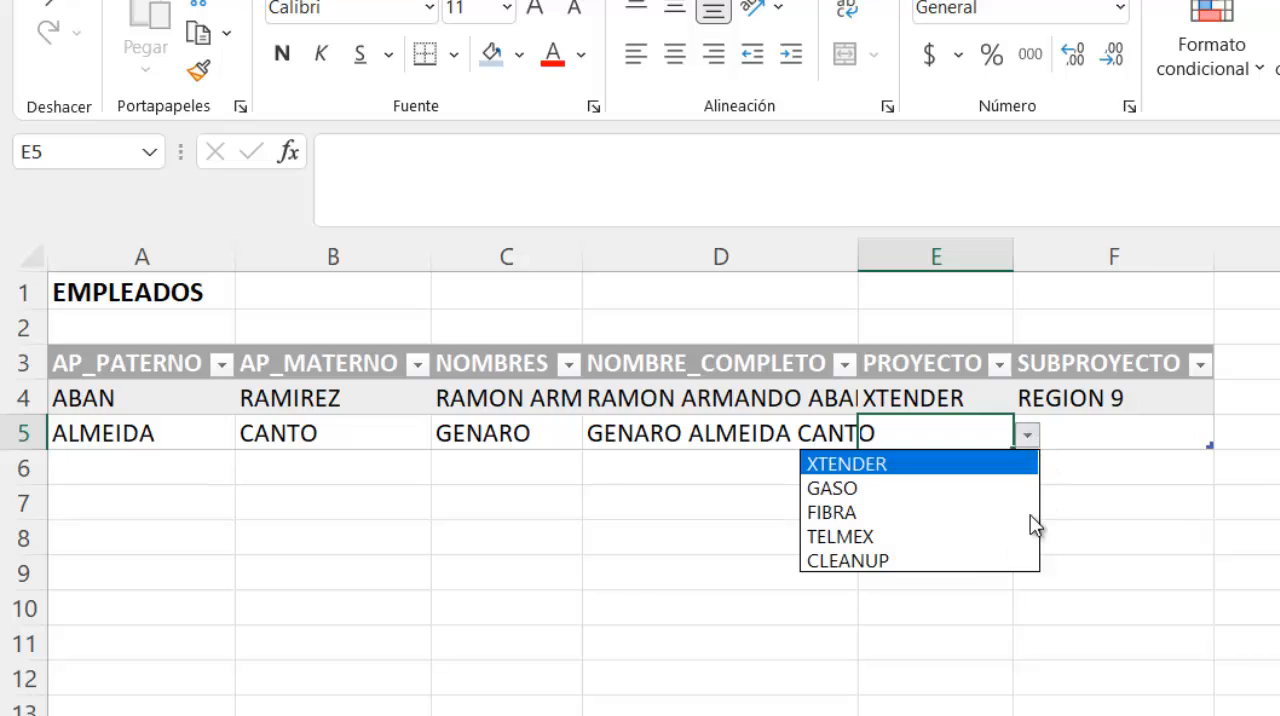
pyautogui.click(975, 512)
pyautogui.click(1140, 437)
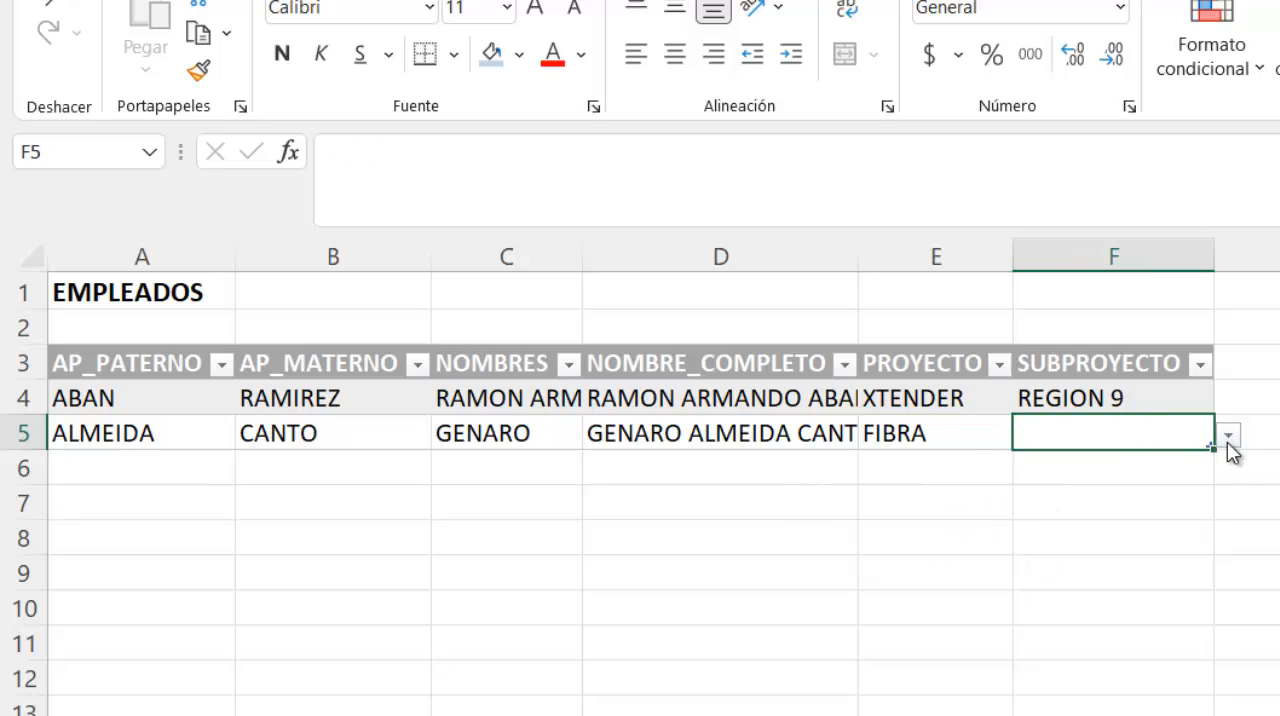
pyautogui.click(1228, 436)
pyautogui.click(1166, 490)
pyautogui.click(1017, 500)
pyautogui.click(720, 495)
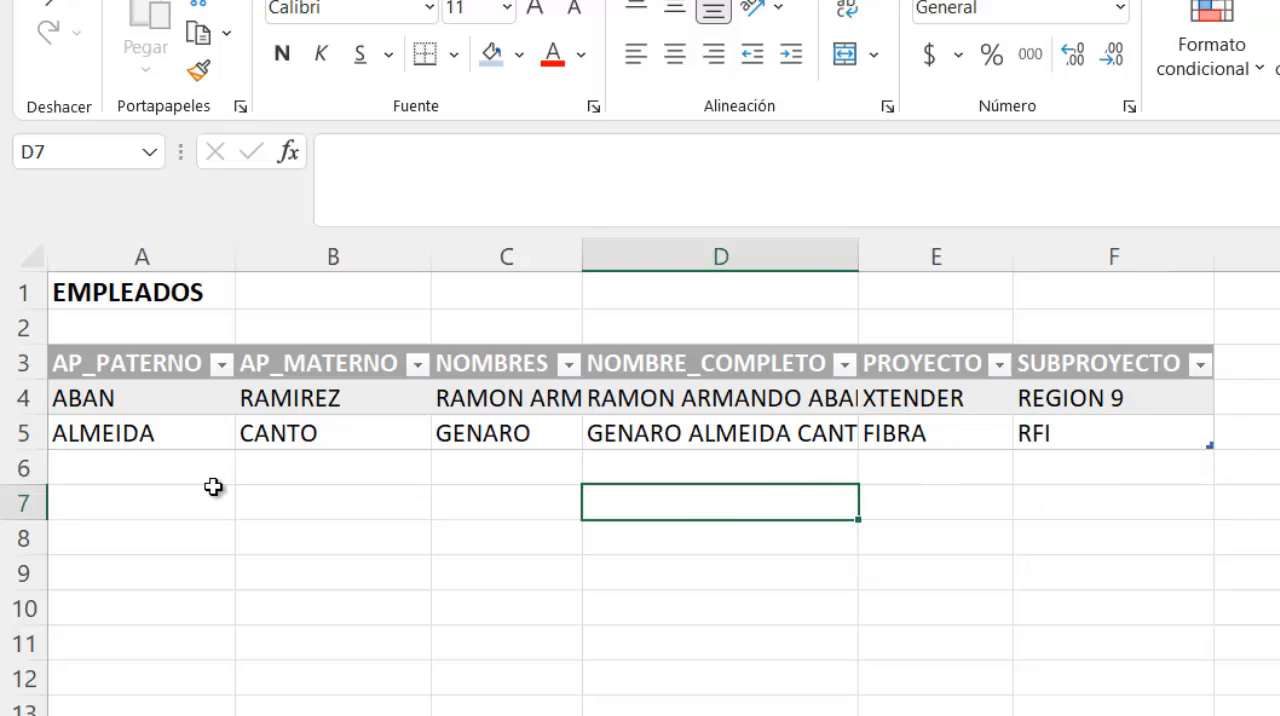
# - Add a third employee in row 6 with the paternal surname, maternal surname and given names in A6:C6
pyautogui.click(201, 457)
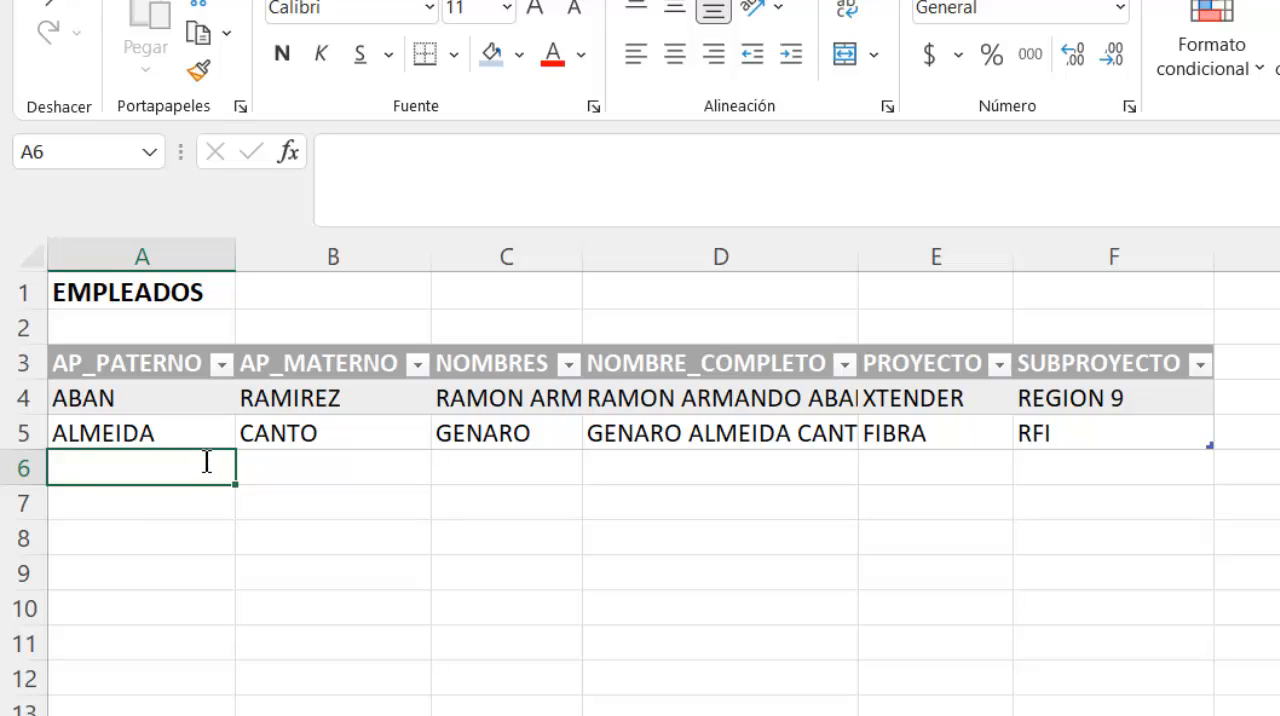
pyautogui.press('Tab')
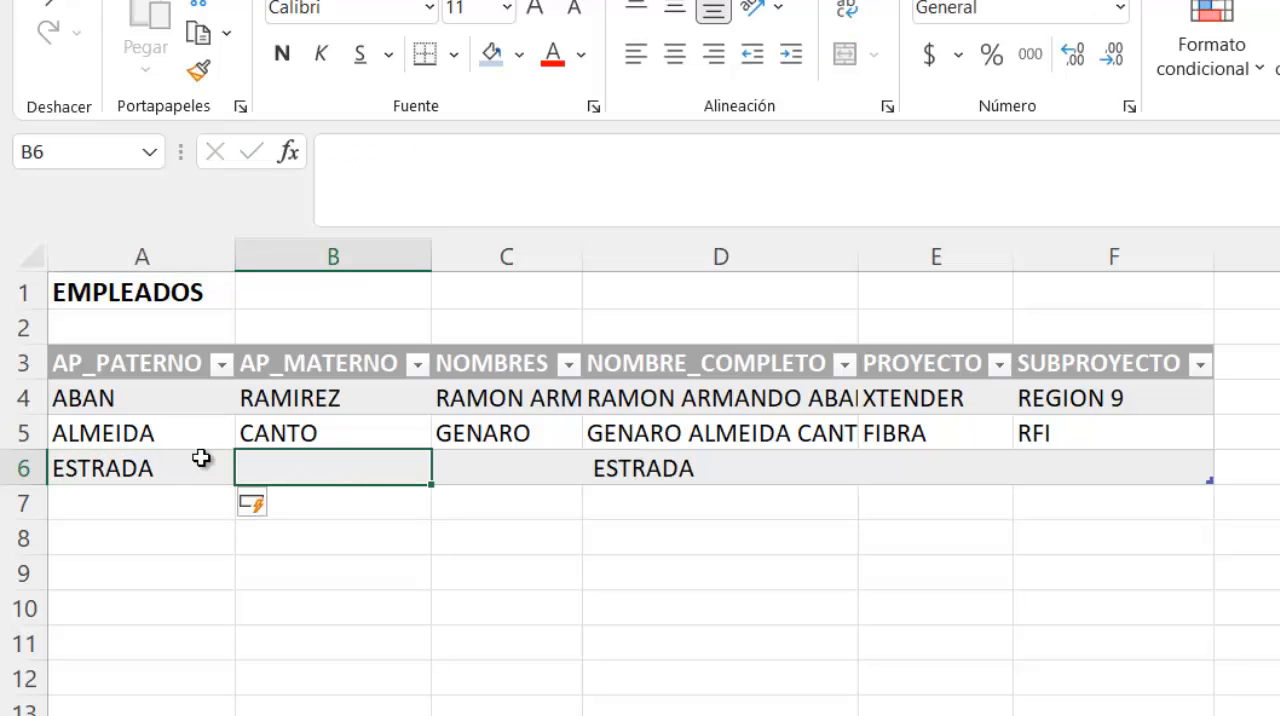
pyautogui.press('Tab')
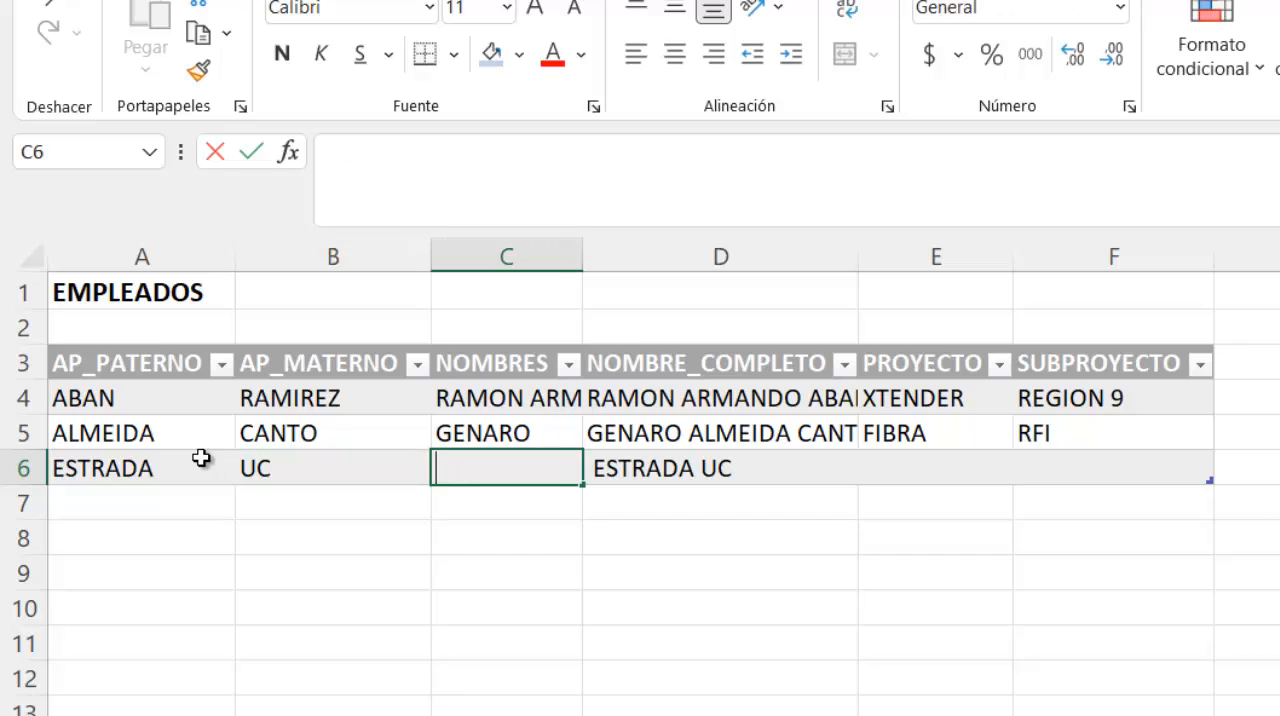
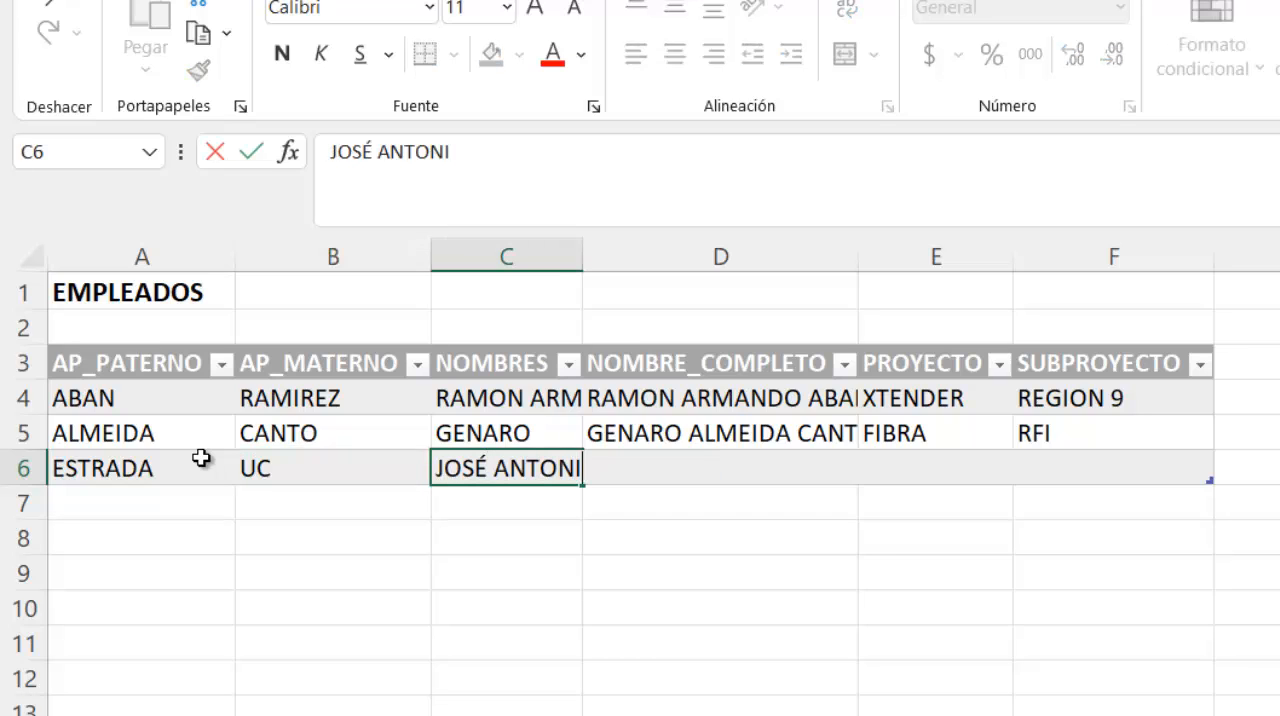
pyautogui.press('Tab')
pyautogui.press('Return')
# - Set the third employee's PROYECTO to GASO and SUBPROYECTO to GREGION9 in row 6
pyautogui.click(978, 474)
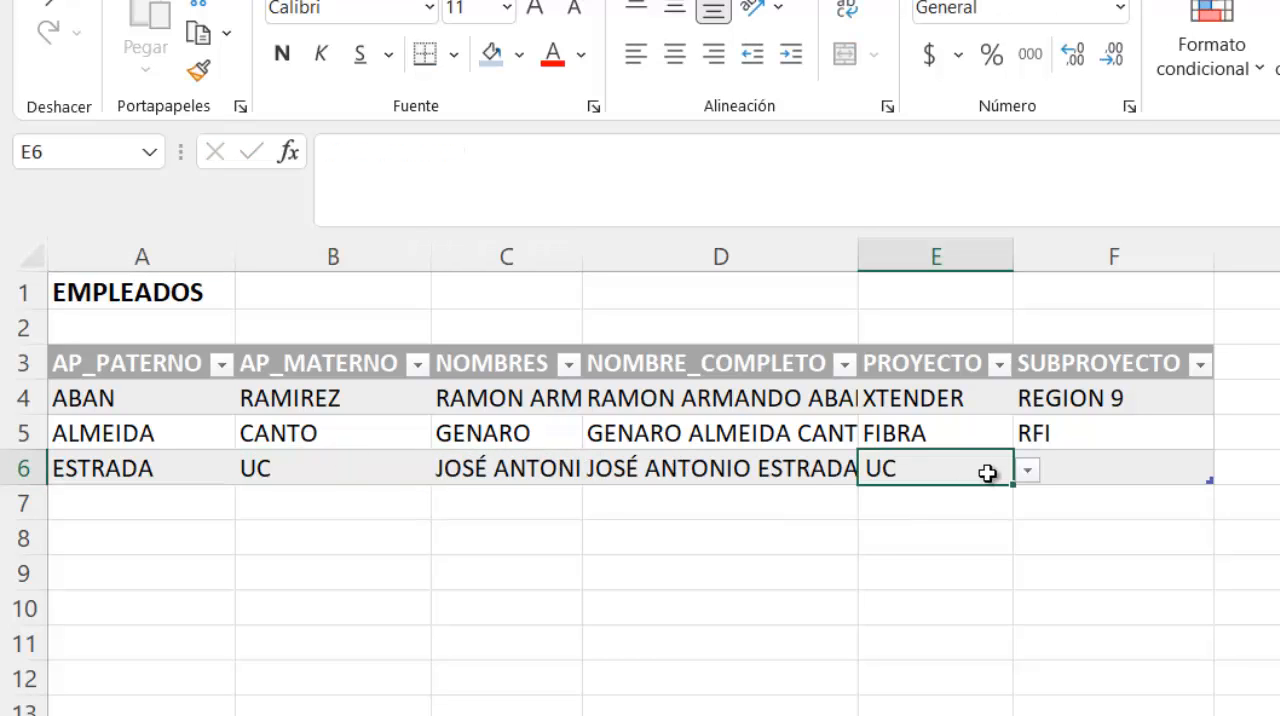
pyautogui.click(1028, 470)
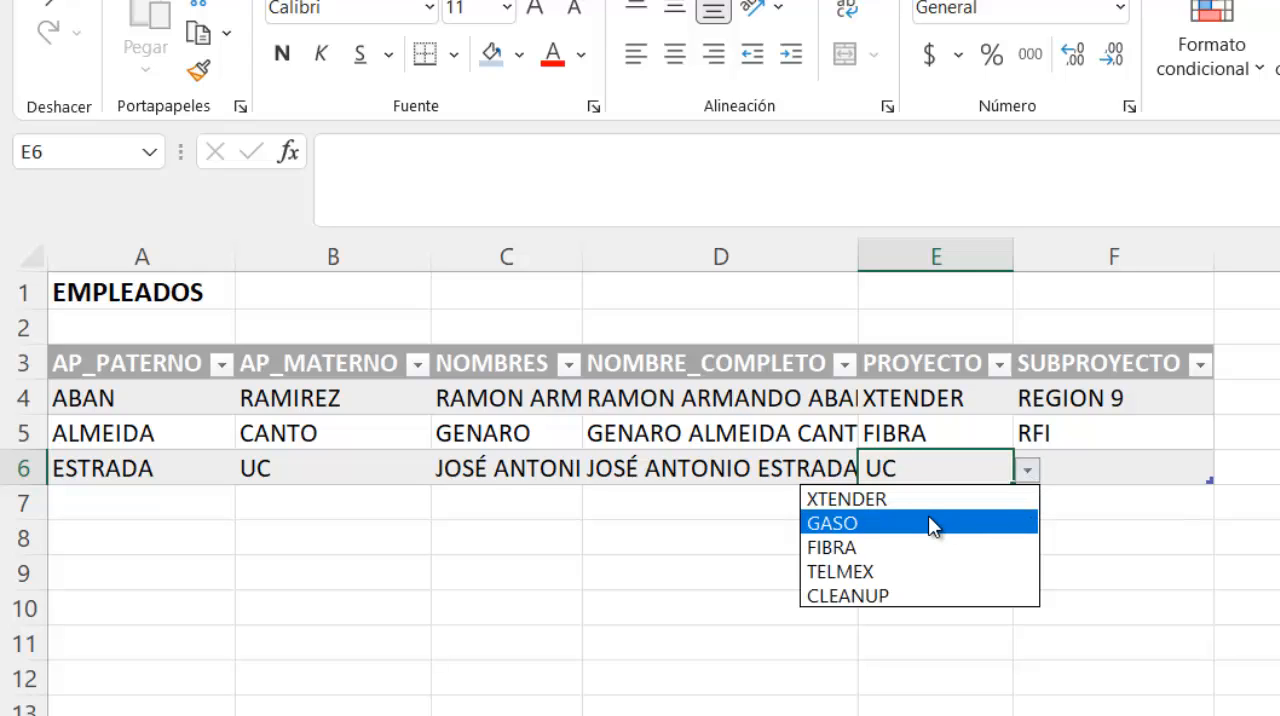
pyautogui.click(929, 520)
pyautogui.press('Tab')
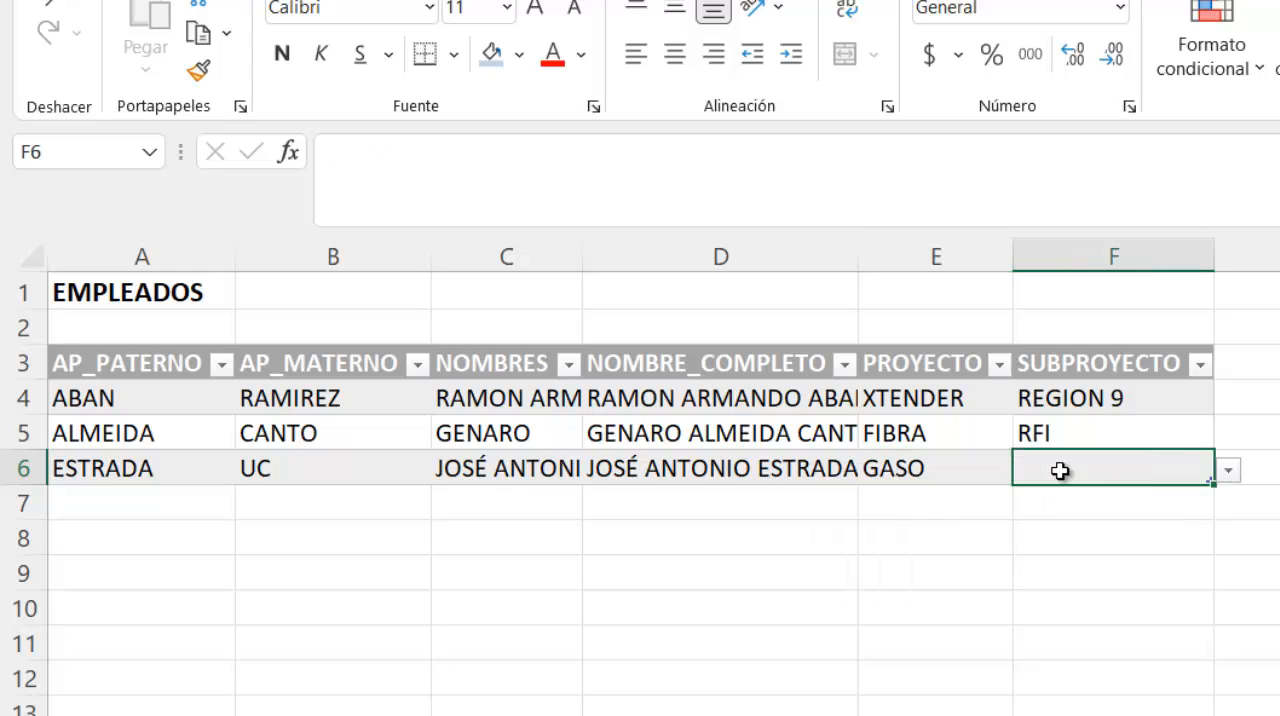
pyautogui.click(1229, 471)
pyautogui.click(1143, 531)
pyautogui.click(686, 558)
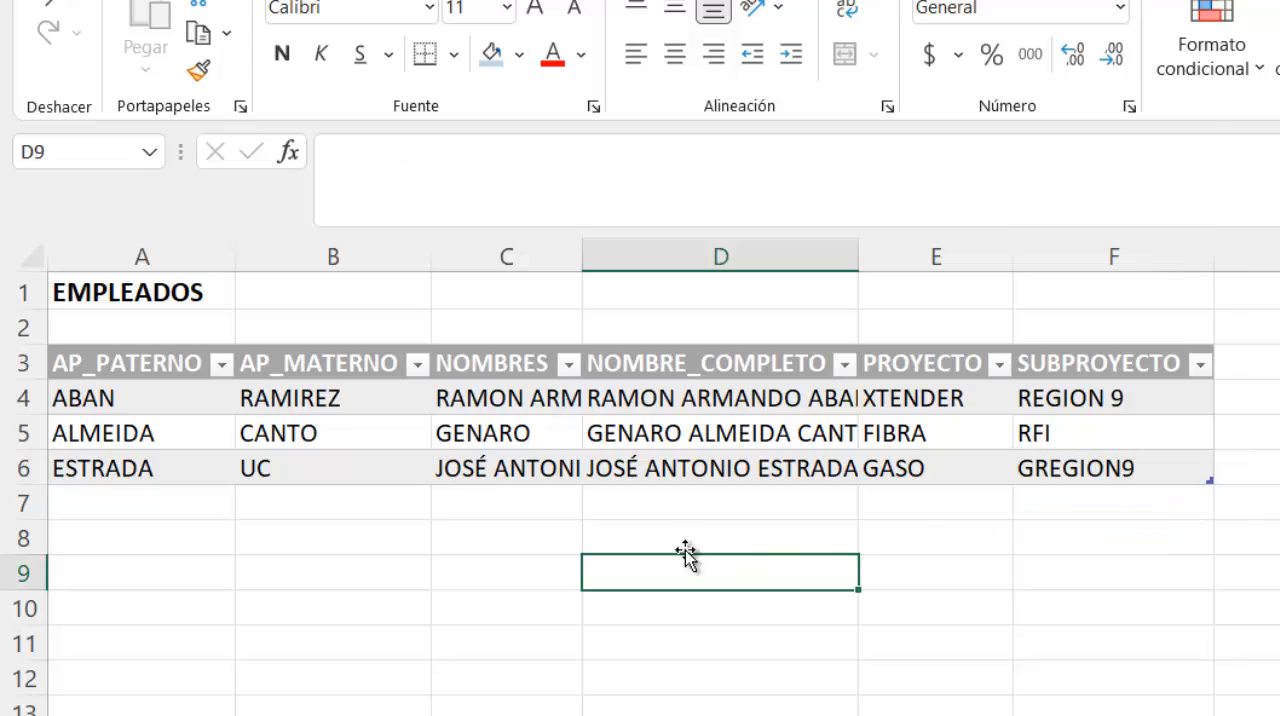
# - Widen the NOMBRE_COMPLETO column slightly to show more of the full names
pyautogui.click(100, 503)
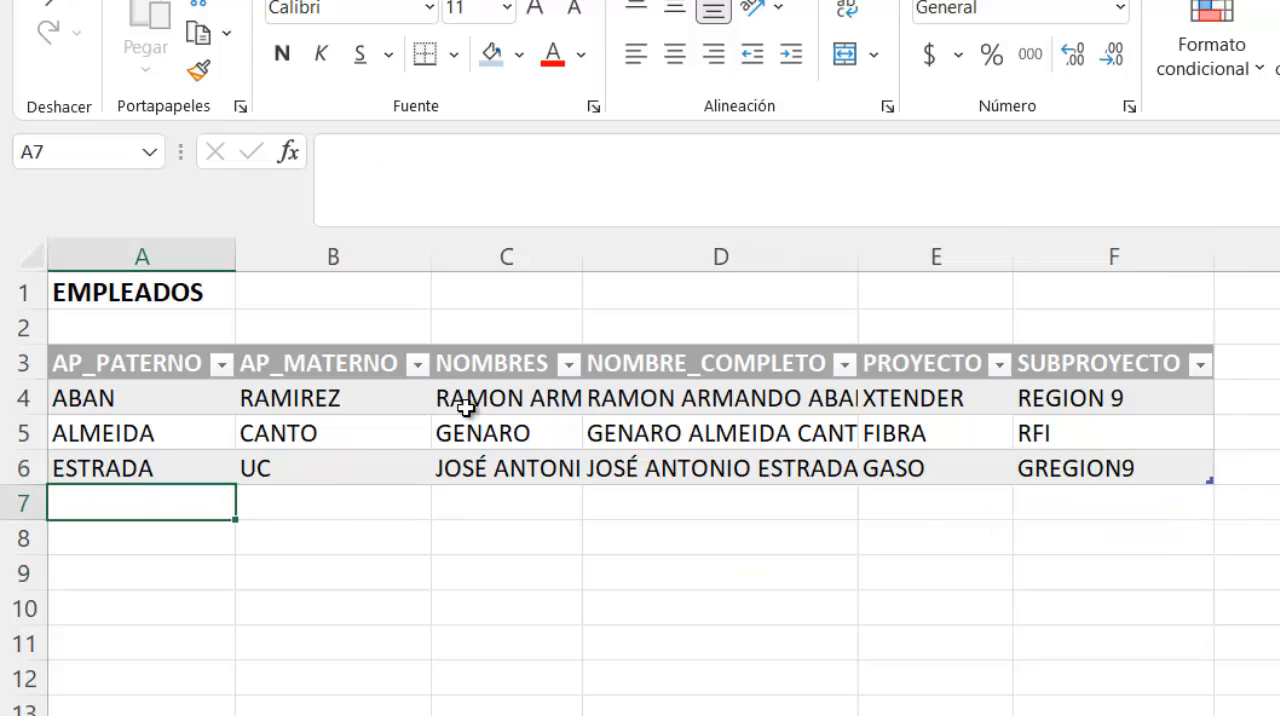
pyautogui.moveTo(858, 257); pyautogui.dragTo(888, 257)
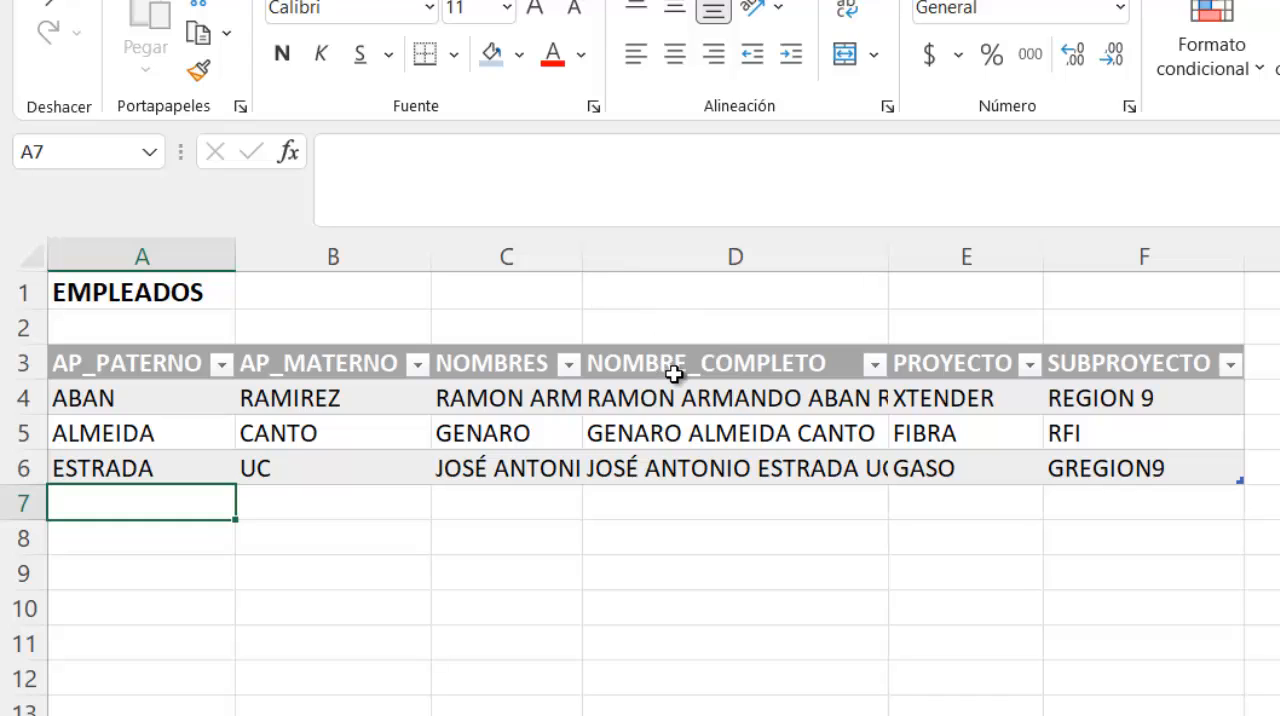
# - Try copying the NOMBRE_COMPLETO cells D4:D6 with their formulas to J3, and clear the pasted contents
pyautogui.moveTo(680, 398); pyautogui.dragTo(686, 471)
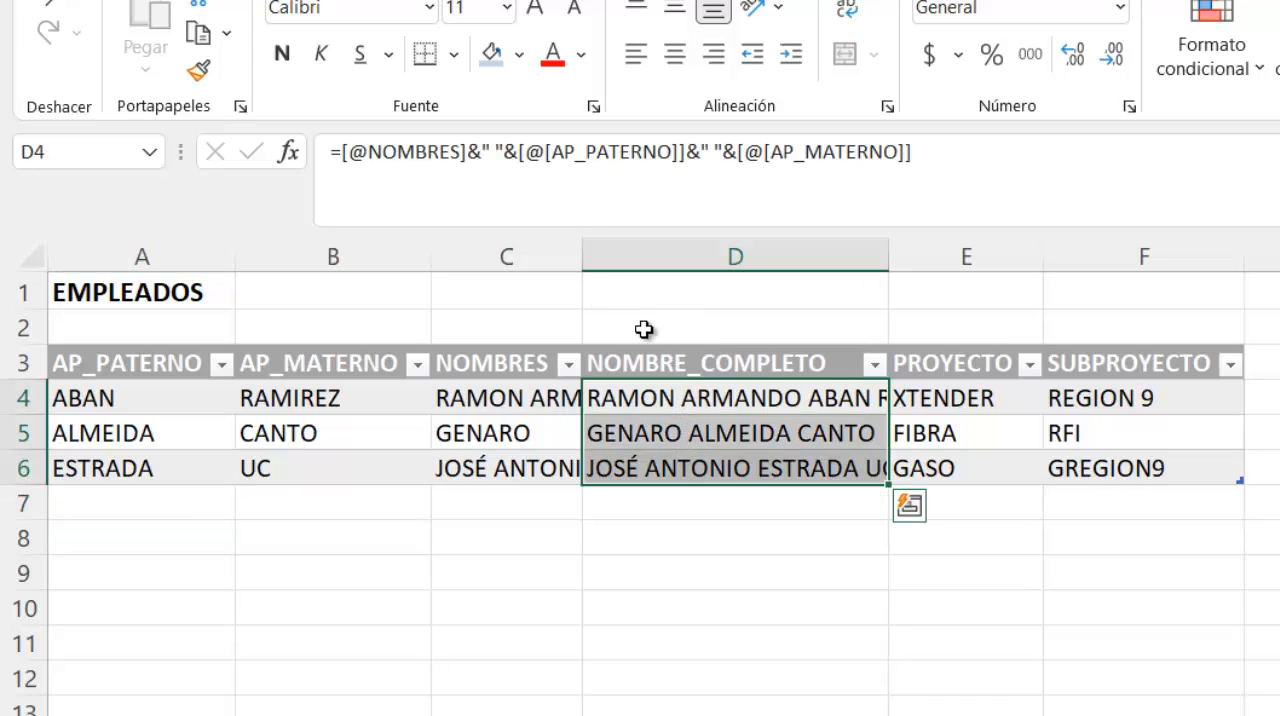
pyautogui.hotkey('ctrl', 'c')
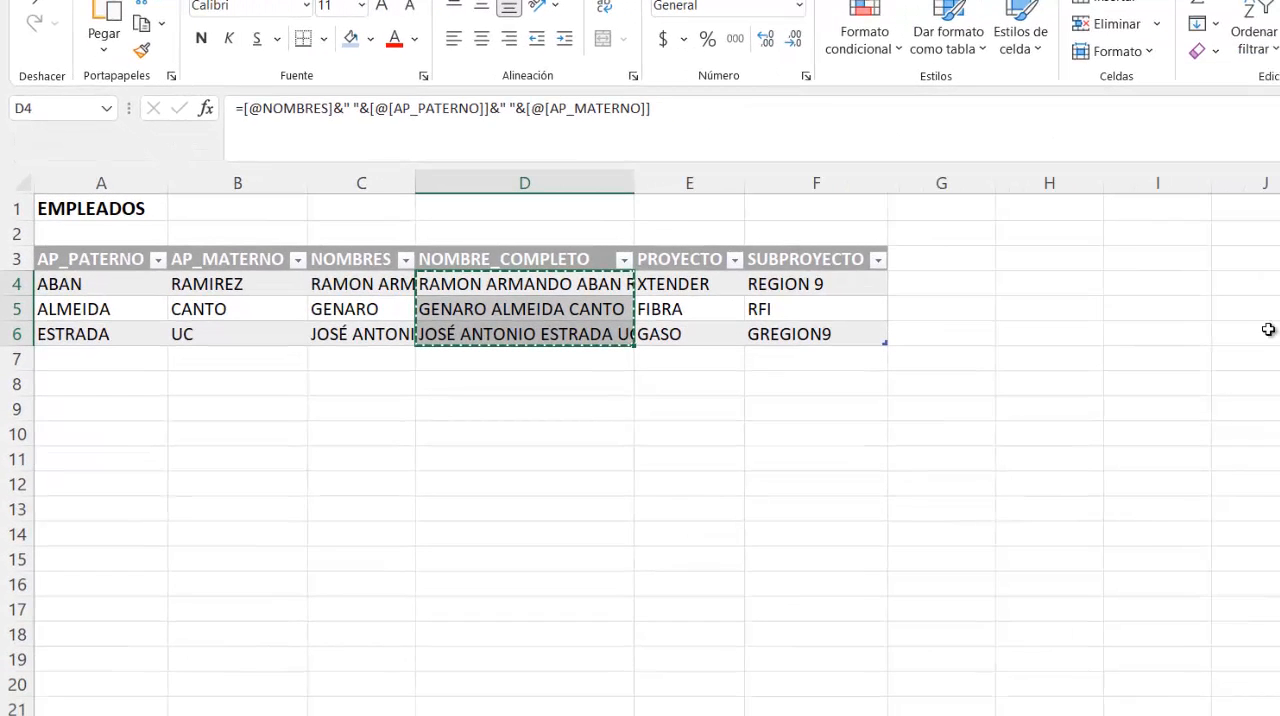
pyautogui.click(1245, 258)
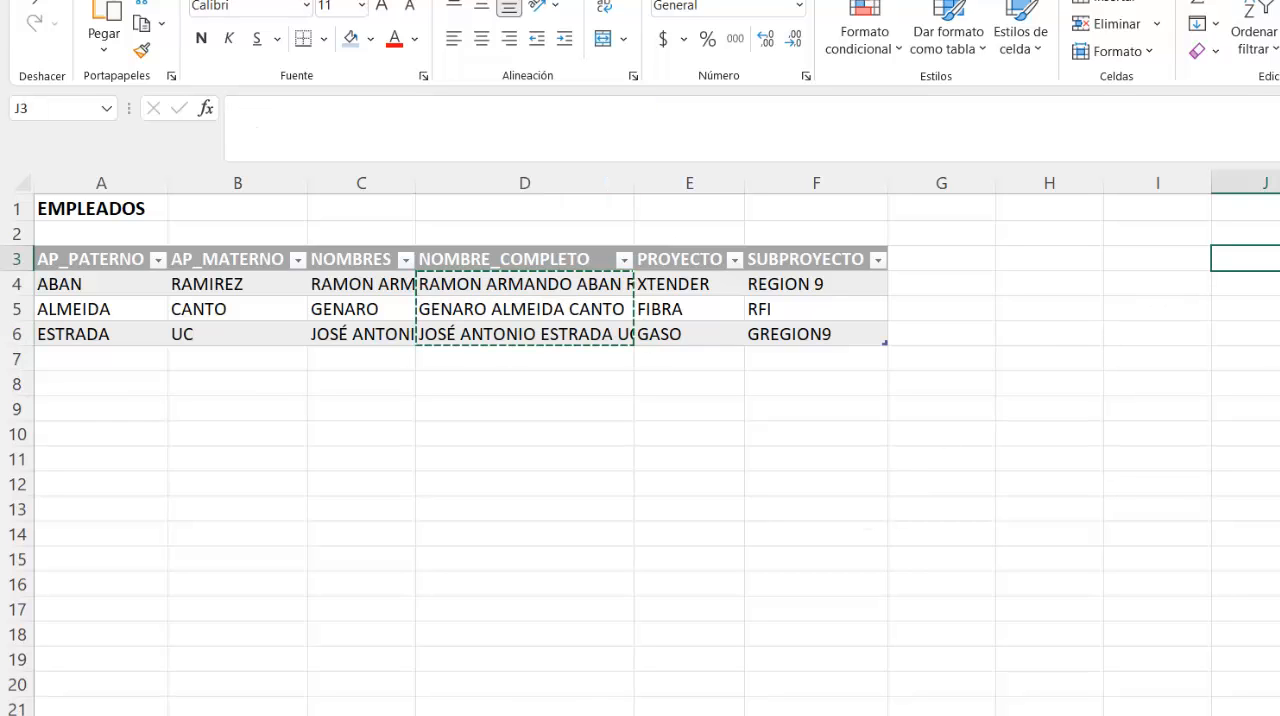
pyautogui.click(105, 12)
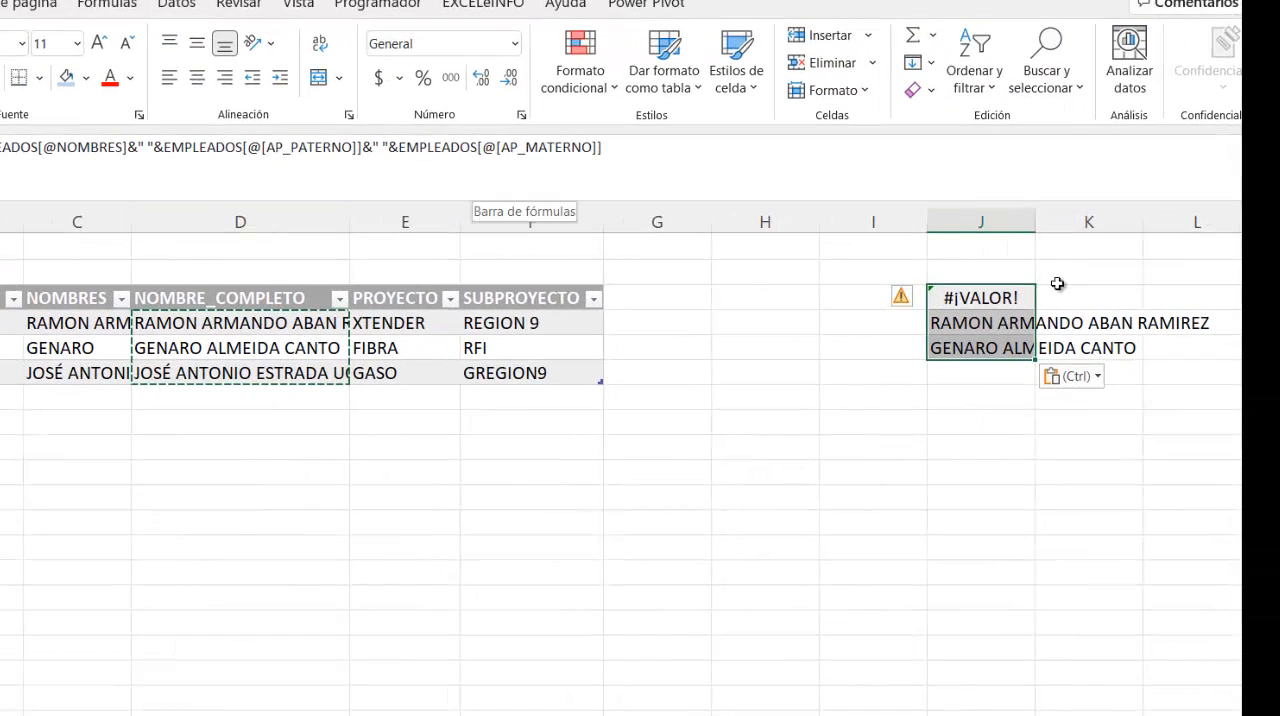
pyautogui.press('Delete')
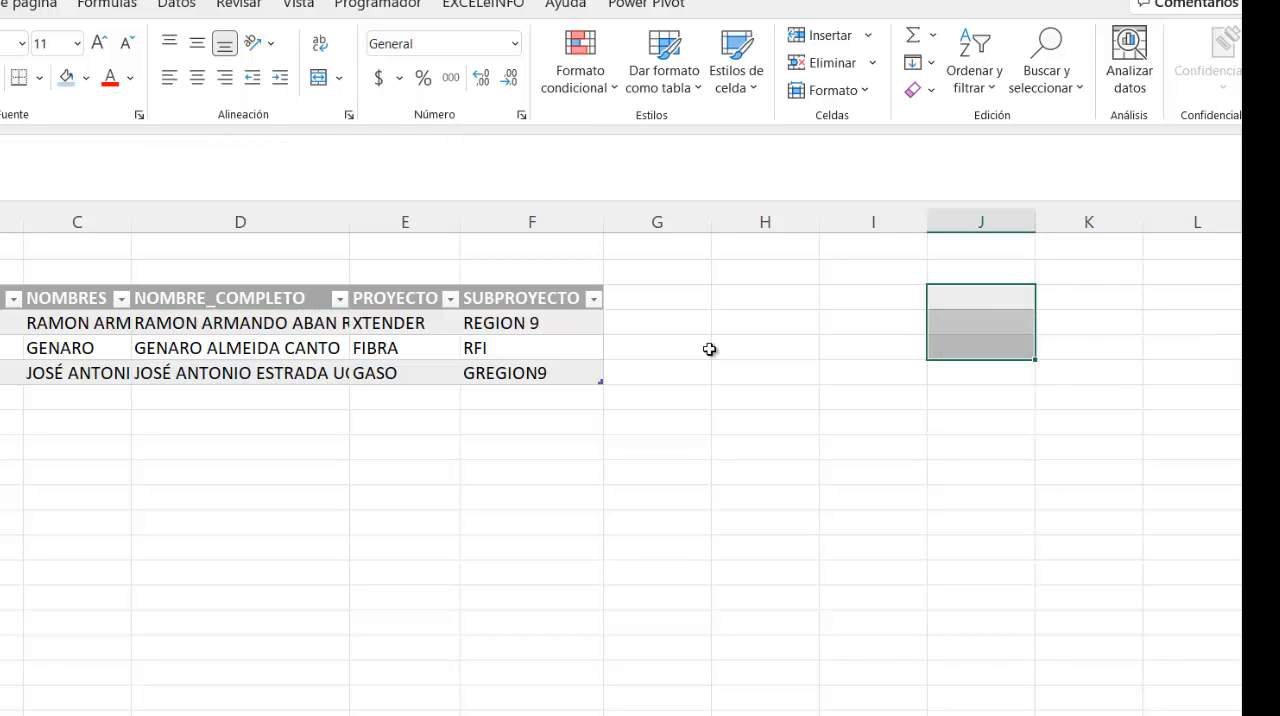
# - Copy the full names in D4:D6 and paste them as values only starting at J3
pyautogui.moveTo(175, 322); pyautogui.dragTo(180, 370)
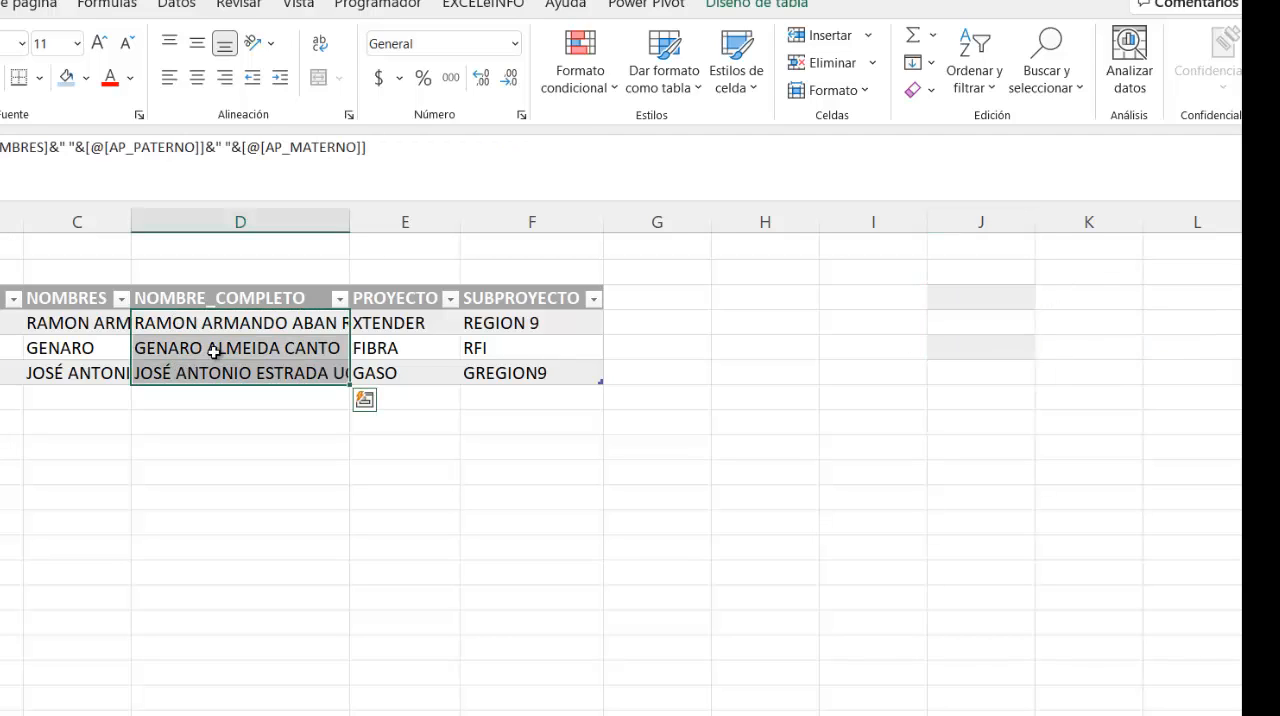
pyautogui.click(986, 296)
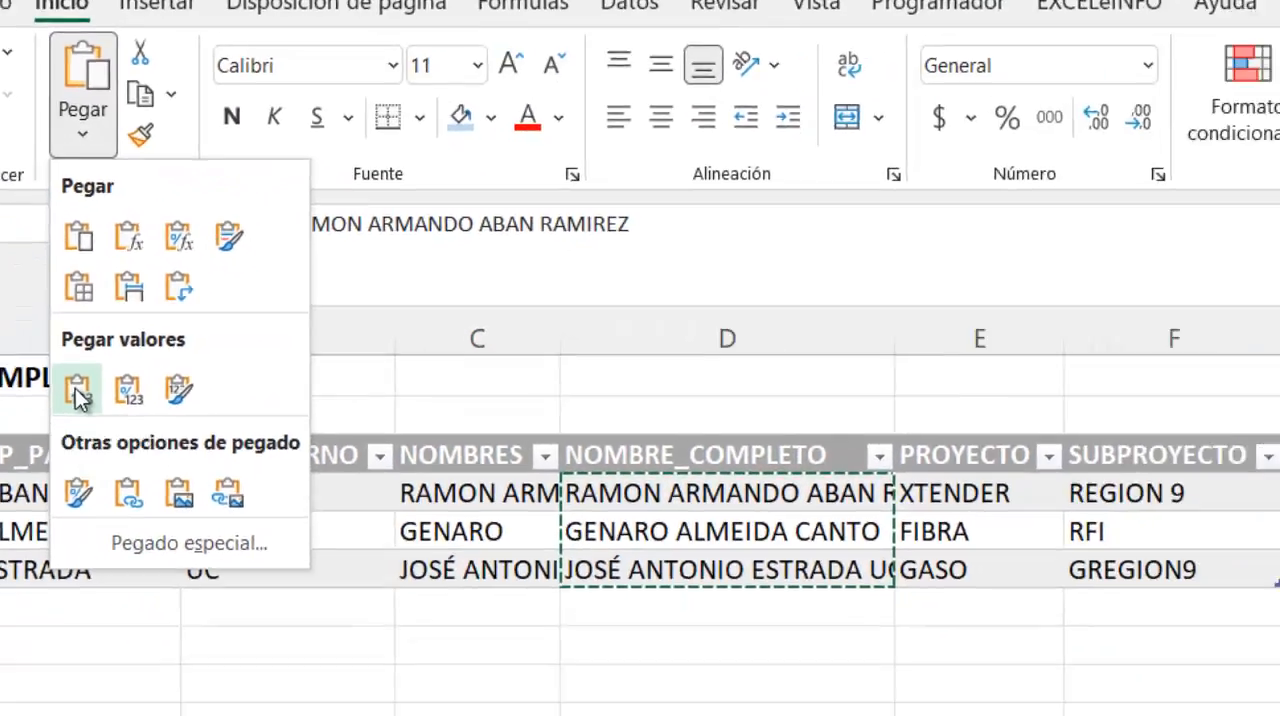
pyautogui.click(79, 392)
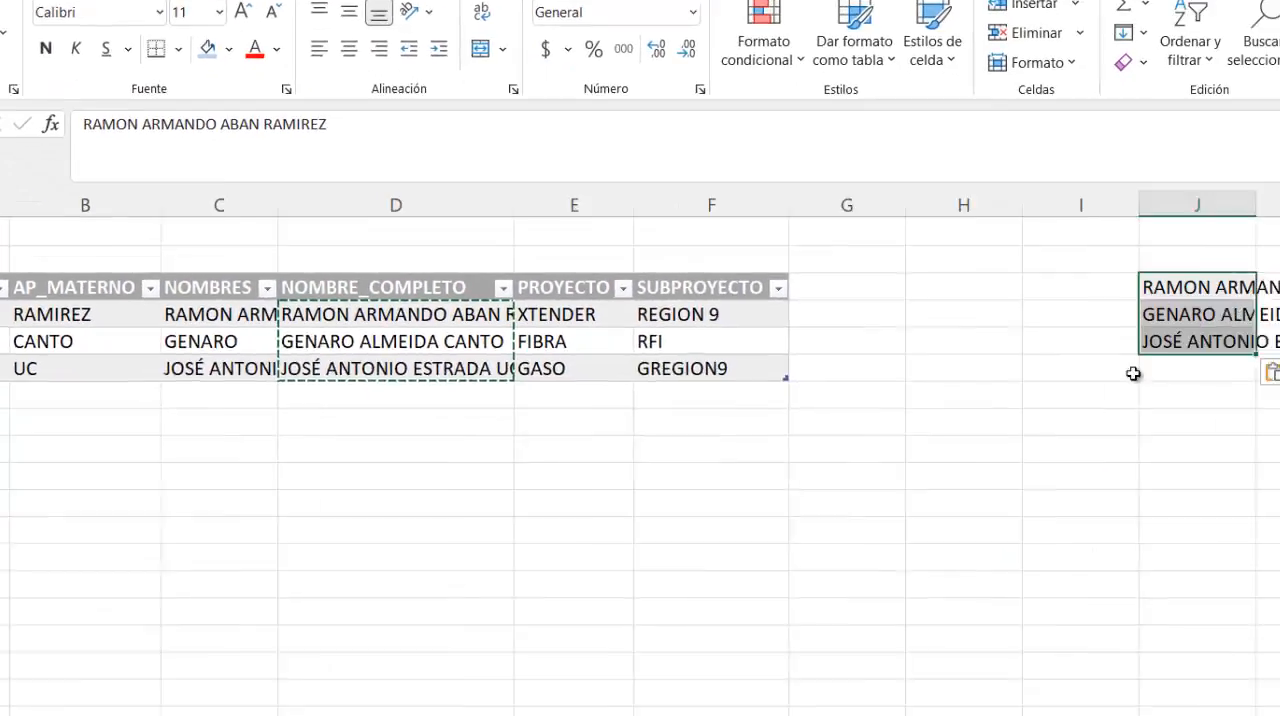
pyautogui.click(1065, 278)
pyautogui.moveTo(1063, 252); pyautogui.dragTo(1070, 300)
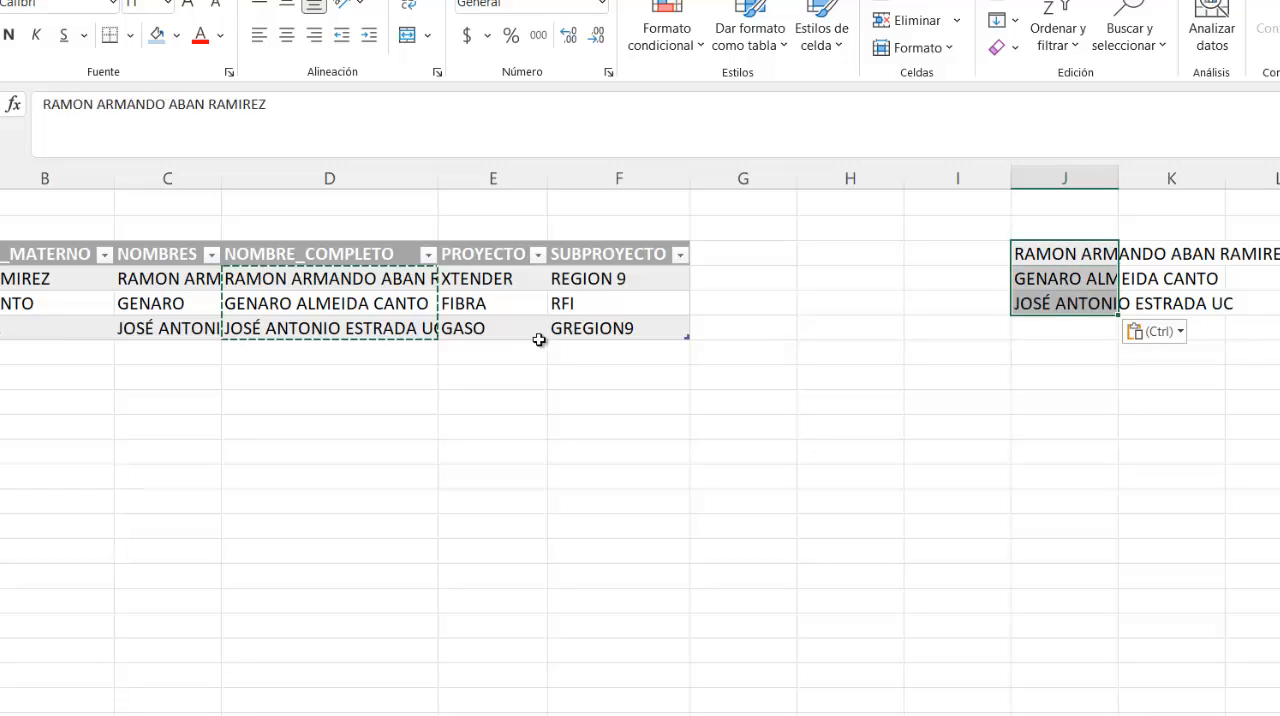